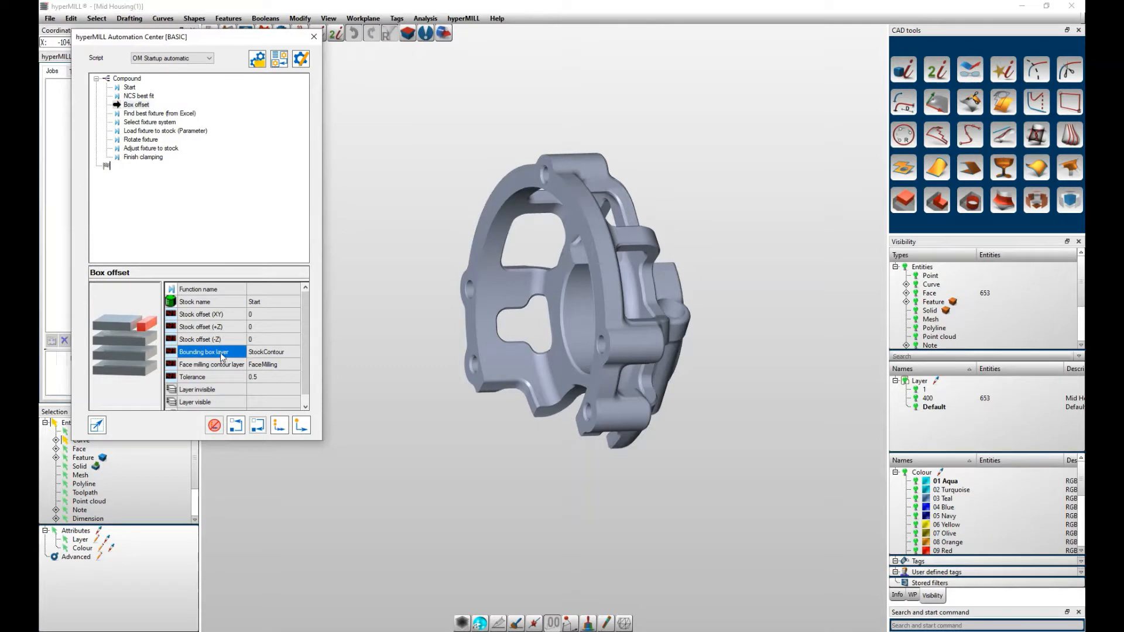
Run the whole OM Startup automatic compound script from NCS best fit through Finish clamping, and close the Automation Center.
{"action": "left_click", "coordinate": [135, 97]}
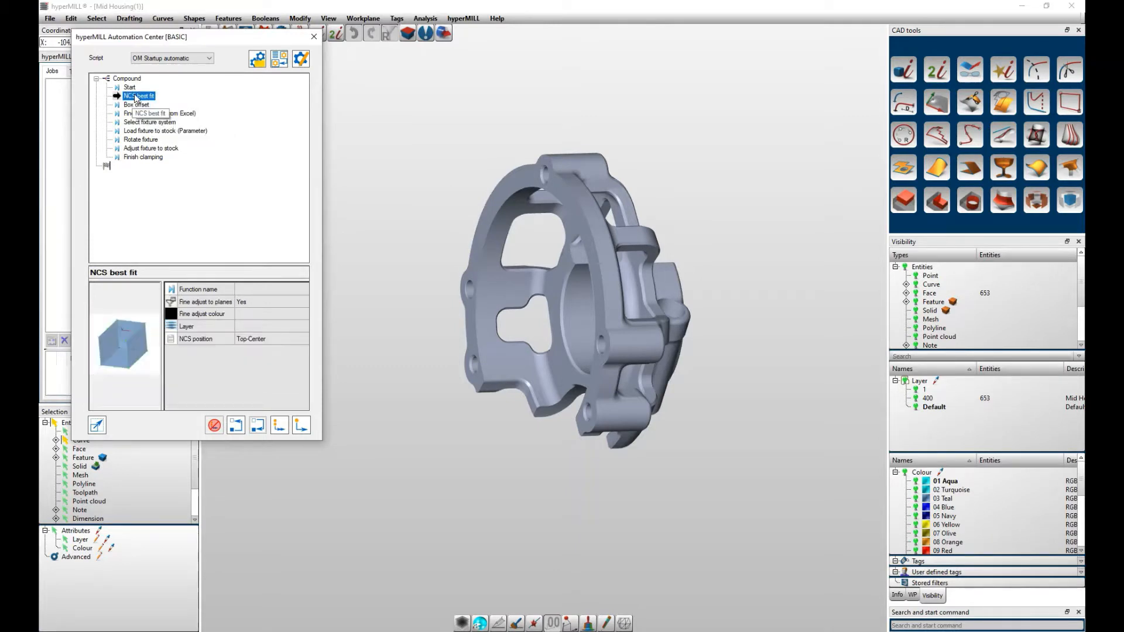
{"action": "left_click", "coordinate": [140, 105]}
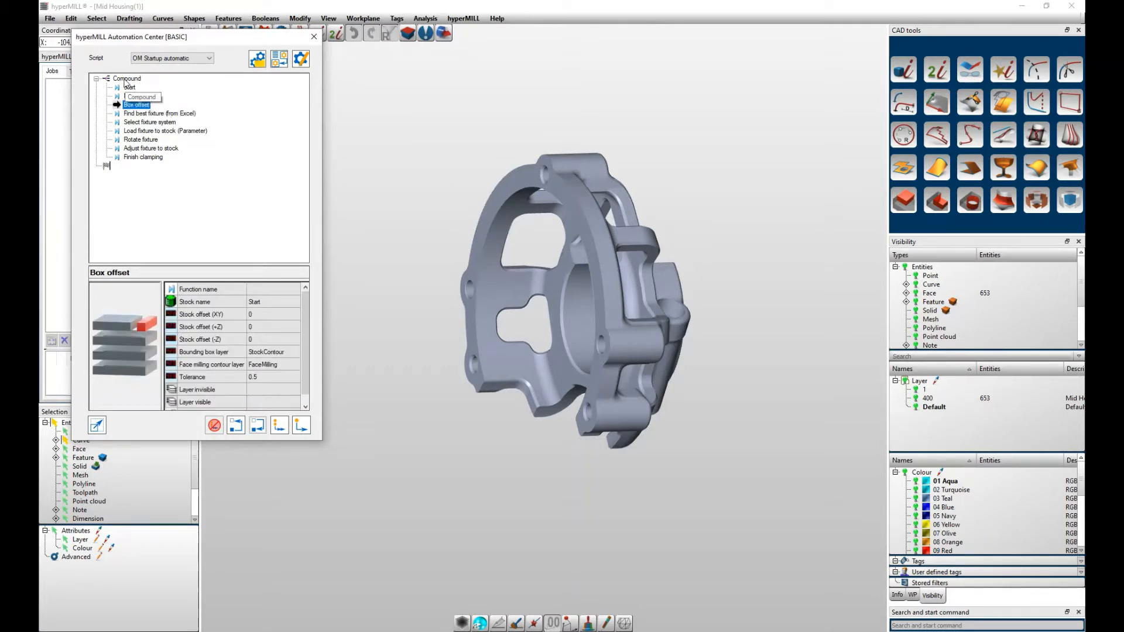
{"action": "left_click", "coordinate": [124, 82]}
{"action": "left_click", "coordinate": [297, 429]}
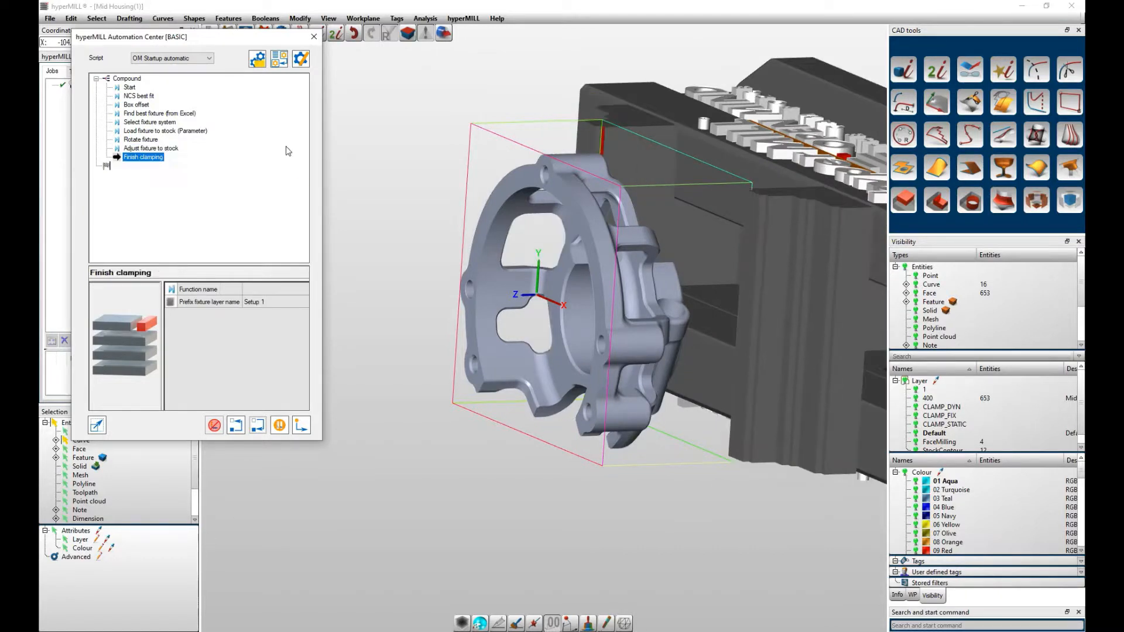
{"action": "left_click", "coordinate": [314, 36]}
Open the selection of new operations for the Mid Housing_1_ job list.
{"action": "scroll", "coordinate": [420, 219], "scroll_direction": "down", "scroll_amount": 3}
{"action": "middle_click_drag", "start_coordinate": [420, 219], "coordinate": [513, 118]}
{"action": "left_click", "coordinate": [112, 85]}
{"action": "right_click", "coordinate": [112, 103]}
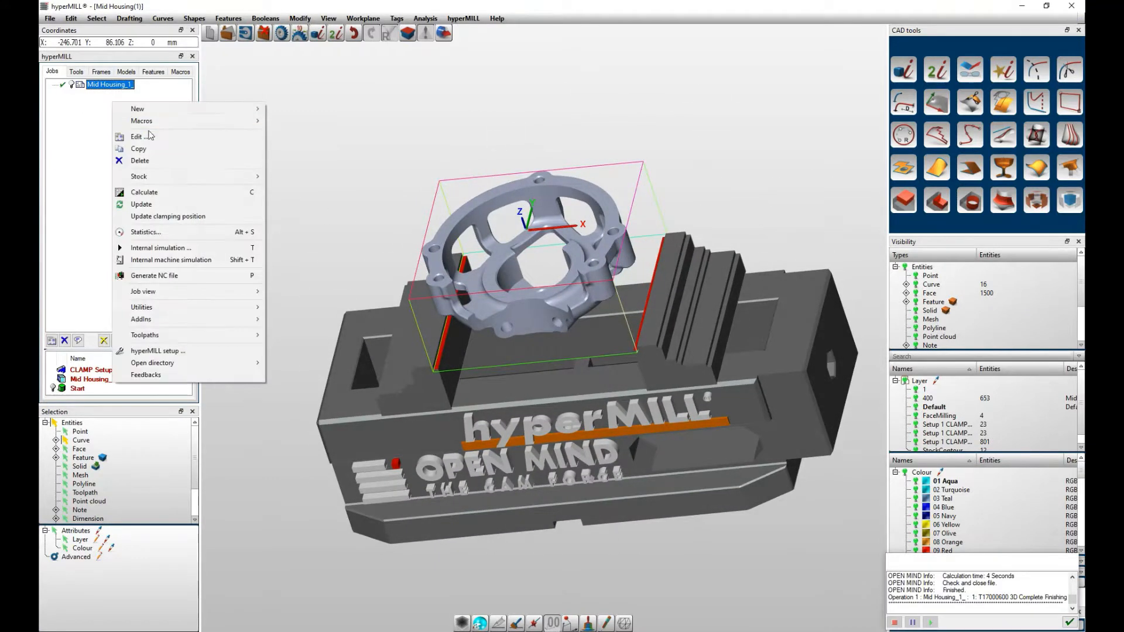
{"action": "mouse_move", "coordinate": [165, 111]}
{"action": "left_click", "coordinate": [306, 132]}
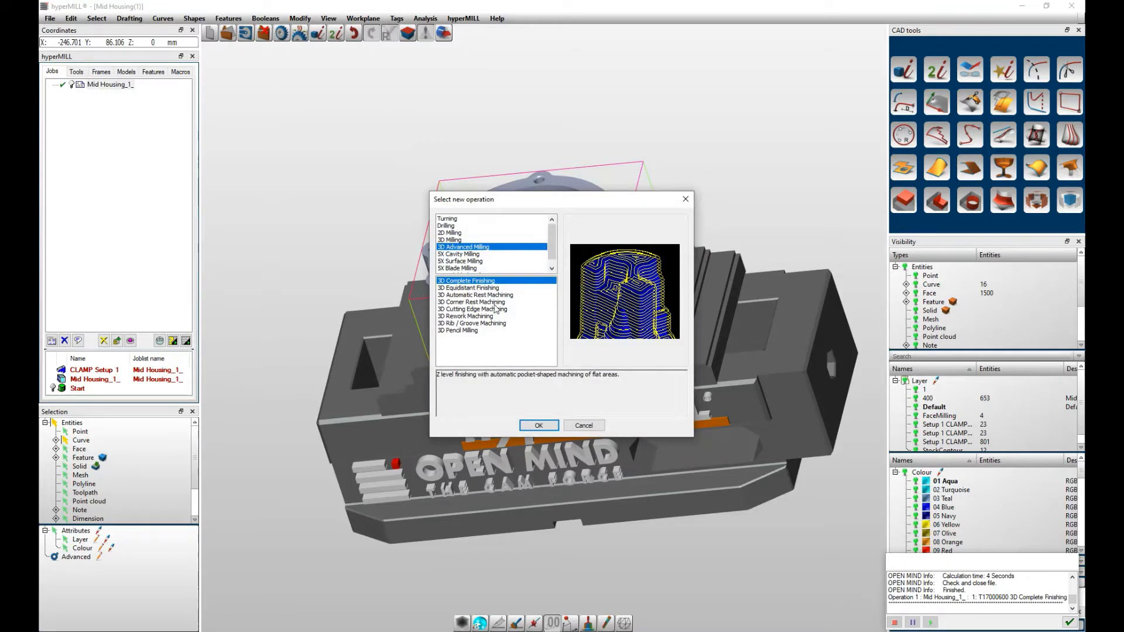
Review the 3D Advanced Milling and 3D Milling operation types with their previews and descriptions.
{"action": "left_click", "coordinate": [468, 287]}
{"action": "left_click", "coordinate": [472, 295]}
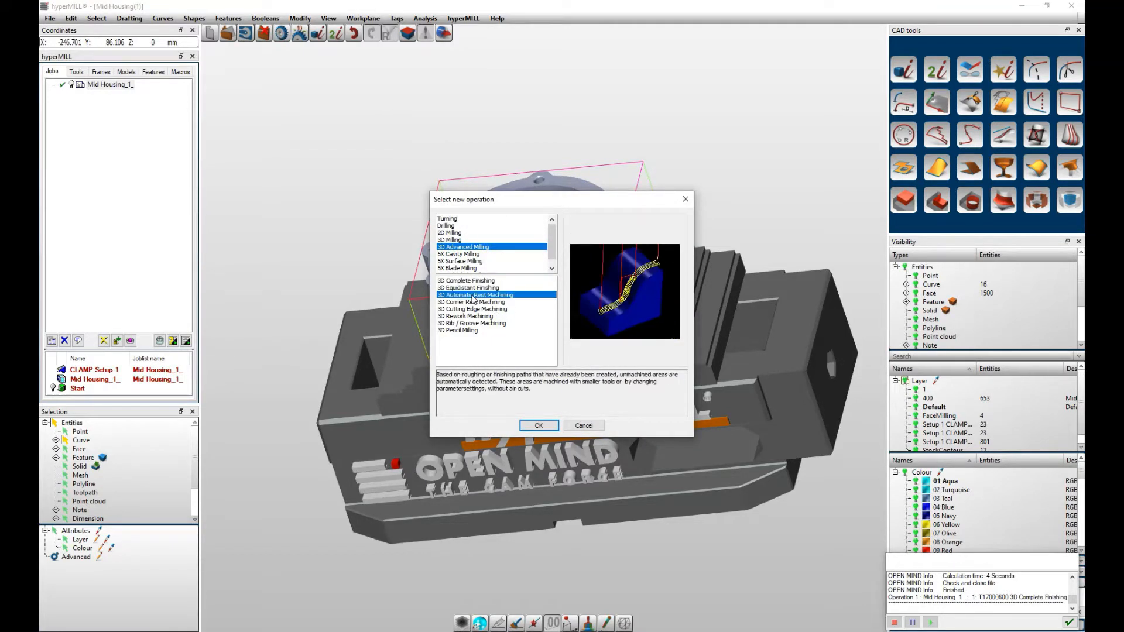
{"action": "left_click", "coordinate": [471, 302]}
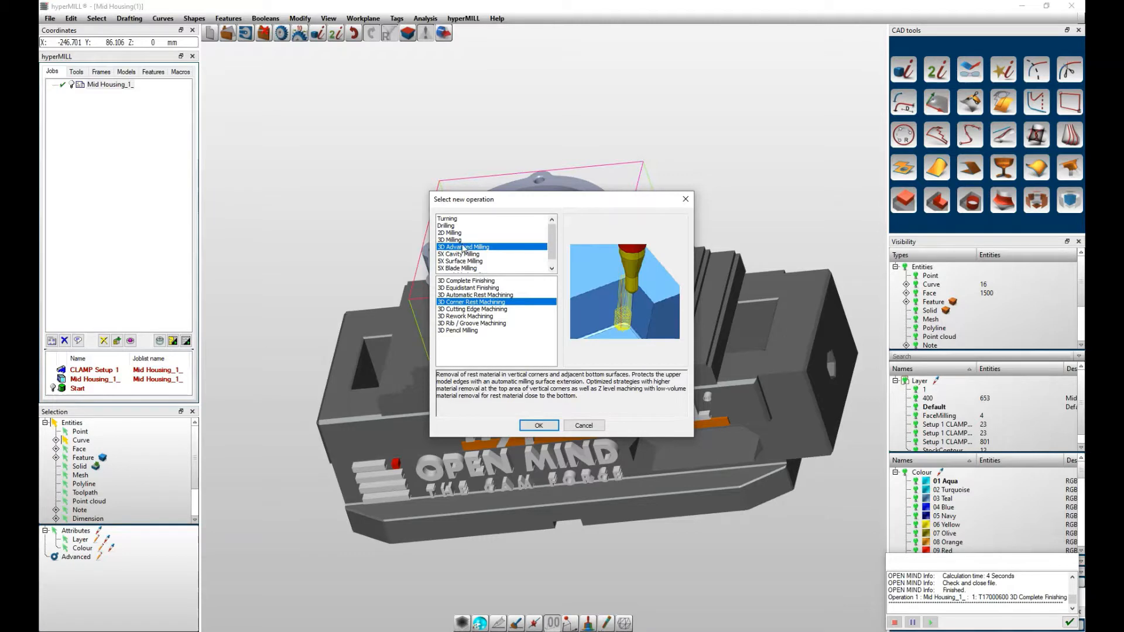
{"action": "left_click", "coordinate": [455, 240]}
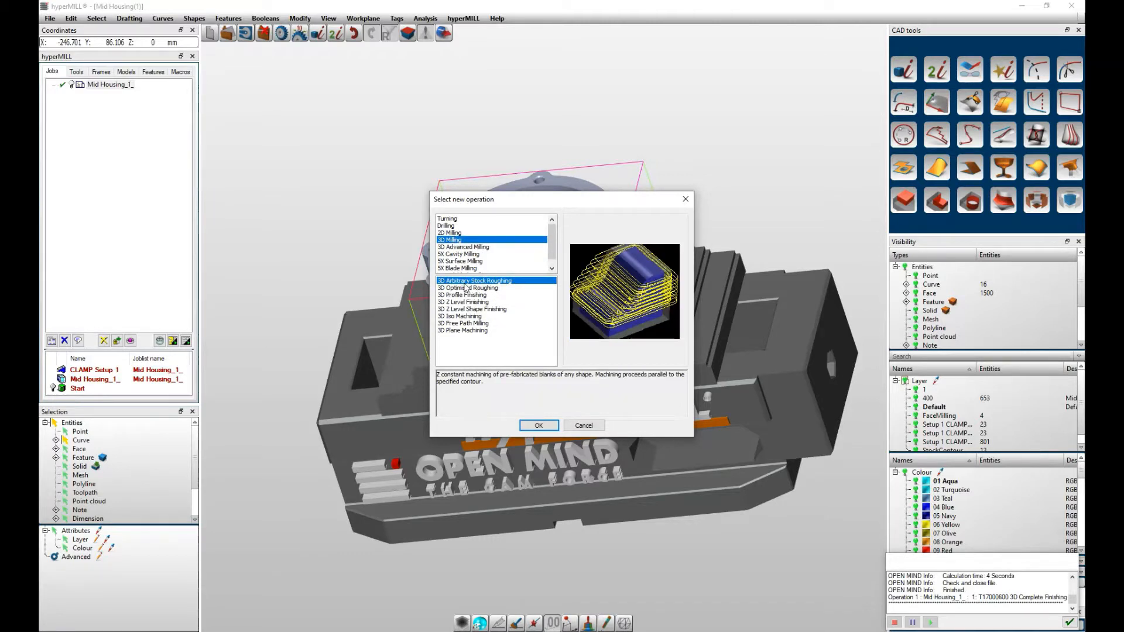
{"action": "left_click", "coordinate": [466, 288]}
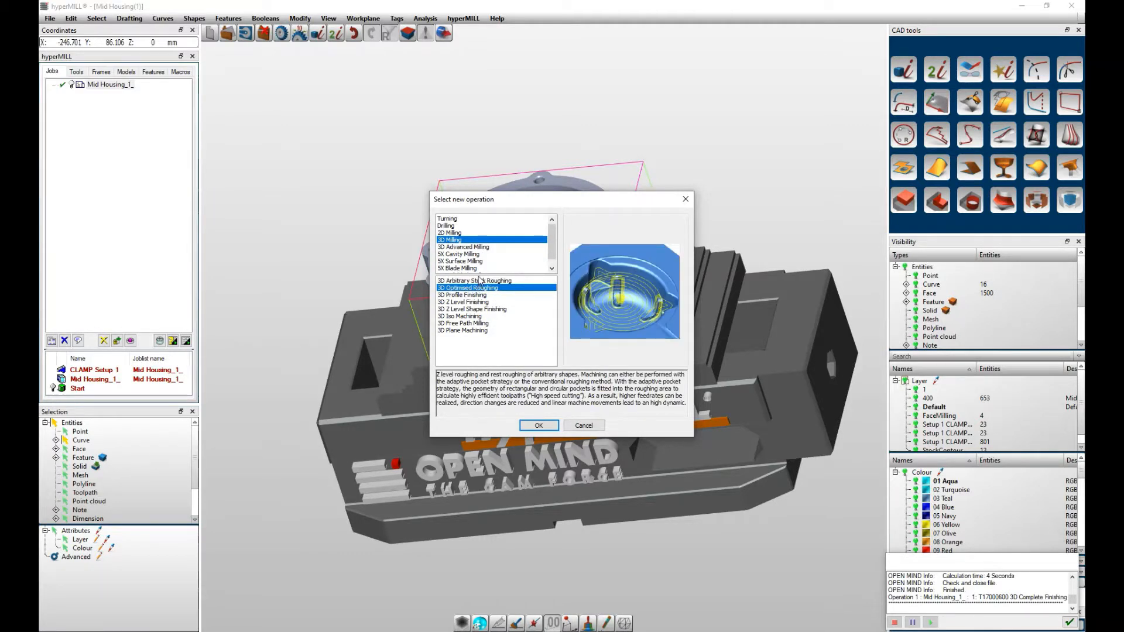
{"action": "left_click", "coordinate": [479, 282]}
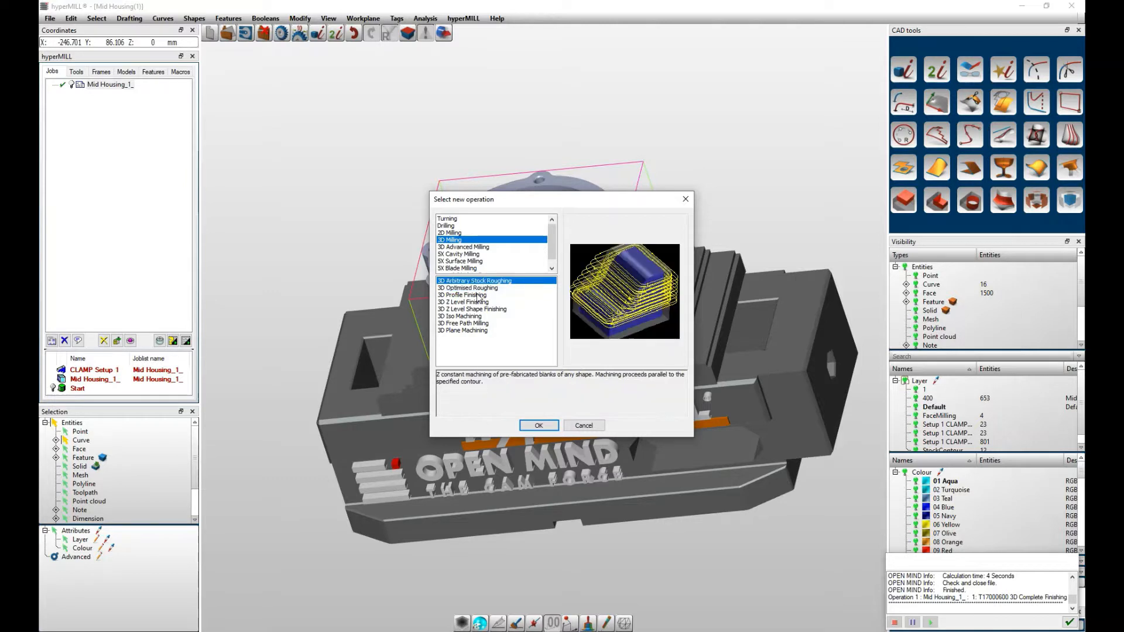
{"action": "left_click", "coordinate": [478, 295]}
{"action": "left_click", "coordinate": [478, 302]}
{"action": "left_click", "coordinate": [478, 309]}
{"action": "left_click", "coordinate": [477, 316]}
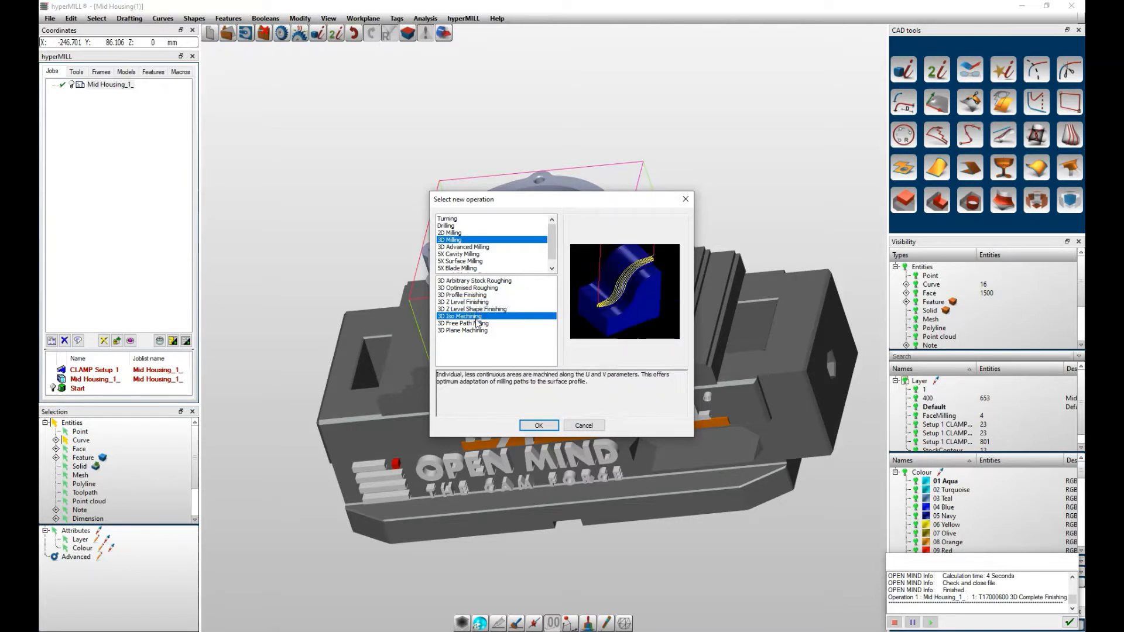
{"action": "left_click", "coordinate": [477, 323]}
{"action": "left_click", "coordinate": [479, 330]}
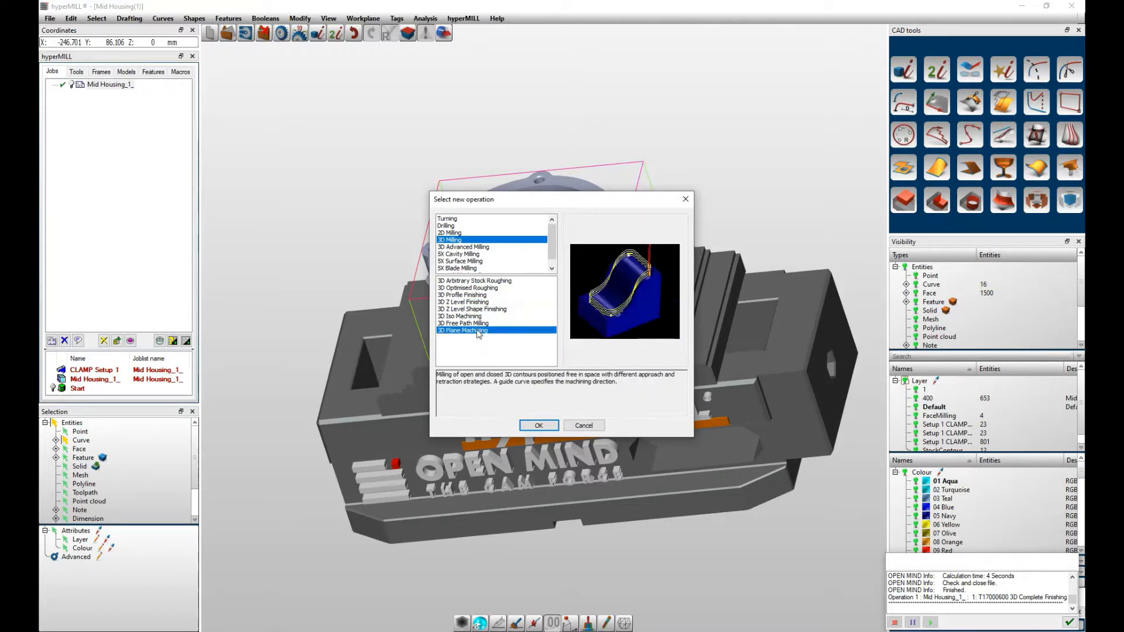
Create a 3D Optimised Roughing operation and assign it the Ø6 L50 endmill 17000600 from the TP210 Stylus 90° tool folder.
{"action": "left_click", "coordinate": [480, 288]}
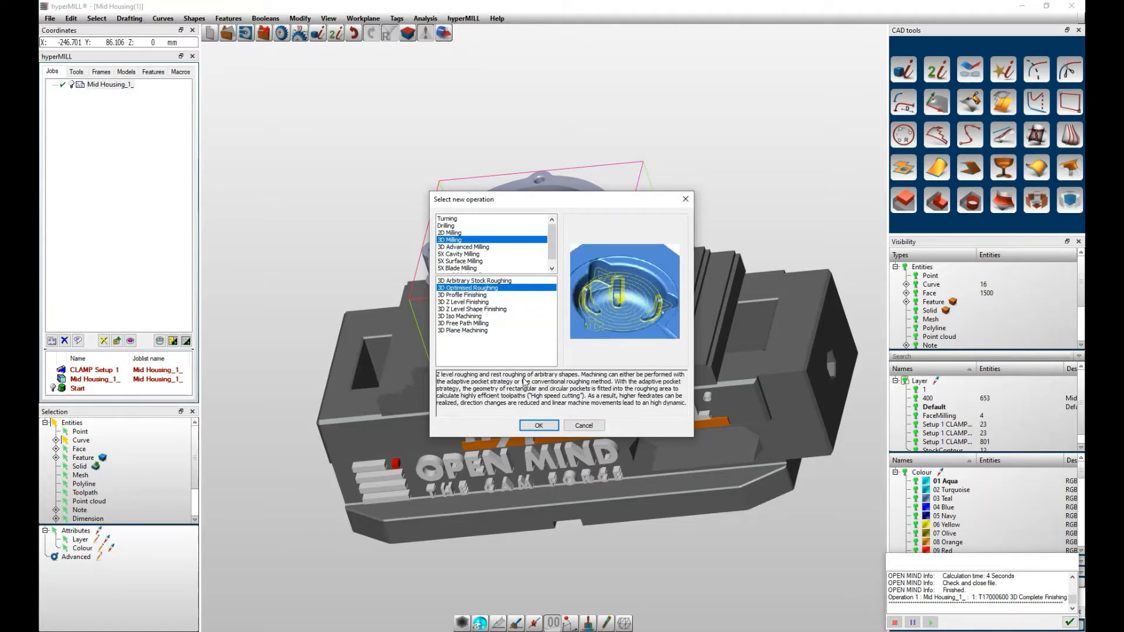
{"action": "double_click", "coordinate": [489, 289]}
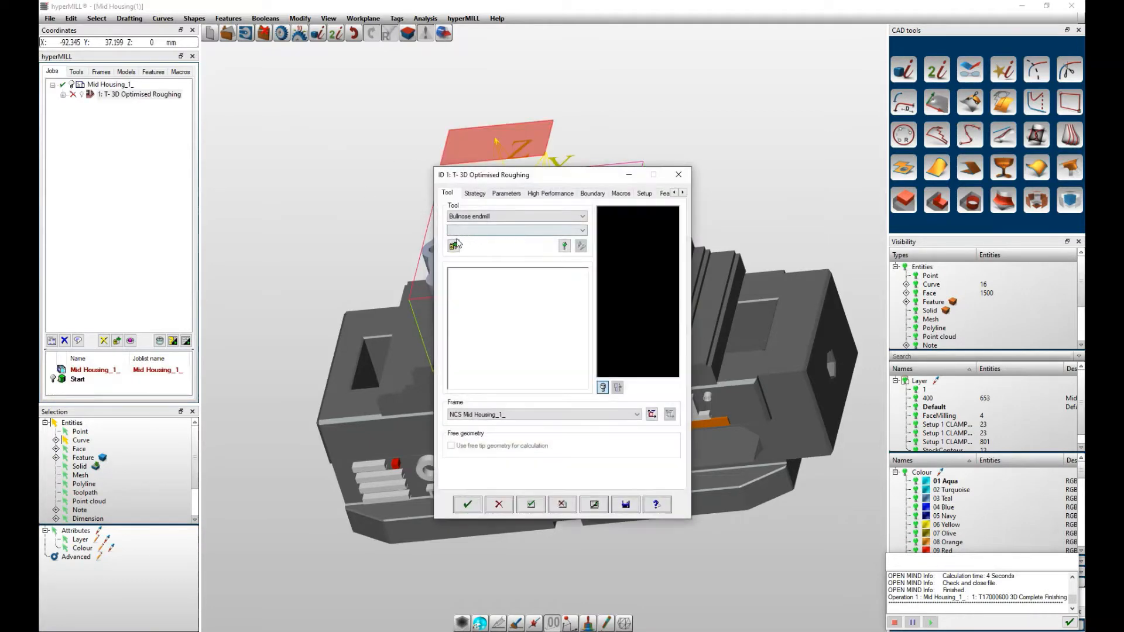
{"action": "left_click", "coordinate": [455, 245]}
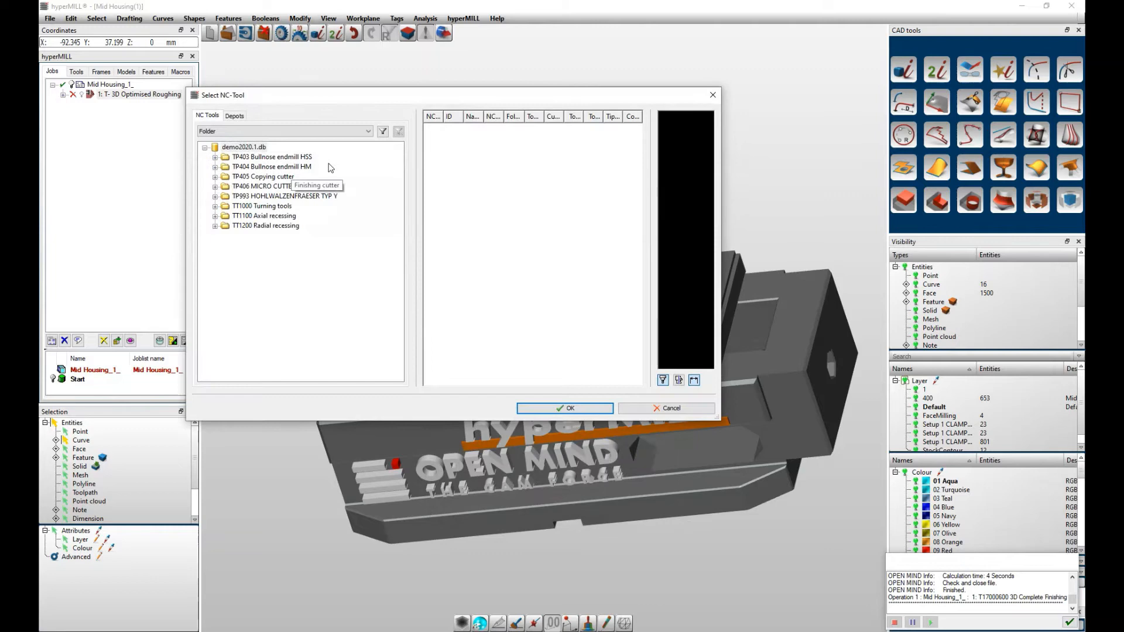
{"action": "left_click", "coordinate": [712, 94]}
{"action": "left_click", "coordinate": [515, 216]}
{"action": "left_click", "coordinate": [484, 236]}
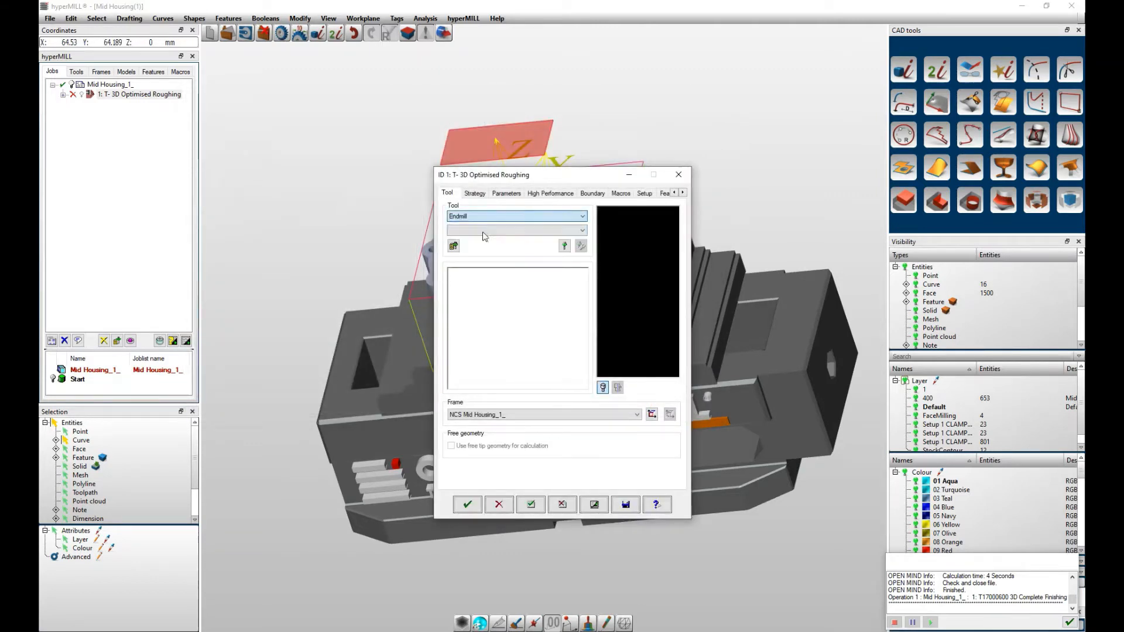
{"action": "left_click", "coordinate": [454, 246]}
{"action": "left_click", "coordinate": [215, 157]}
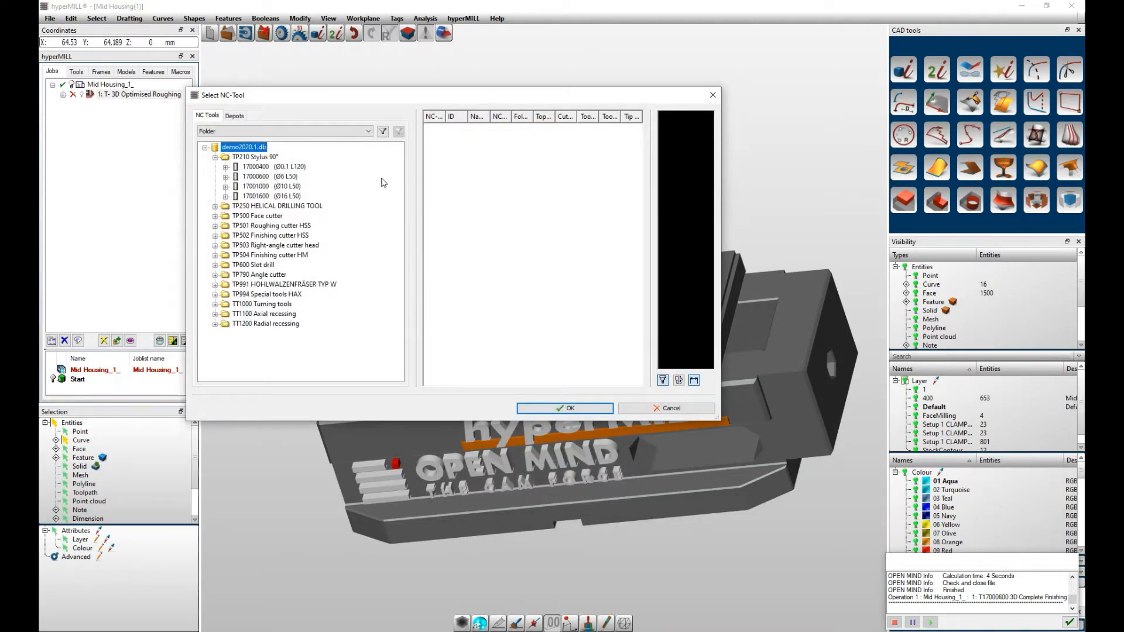
{"action": "double_click", "coordinate": [256, 176]}
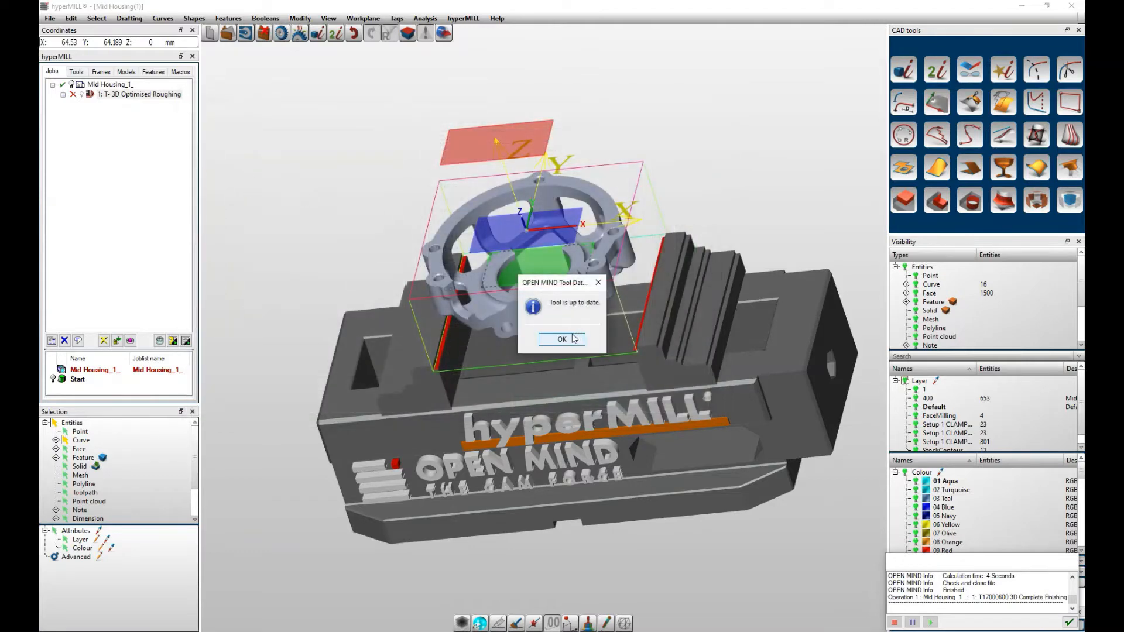
Try Rest roughing and the adaptive pocket option, and leave the strategy on Roughing with Fillet all toolpaths enabled and adaptive pocket off.
{"action": "left_click", "coordinate": [474, 194]}
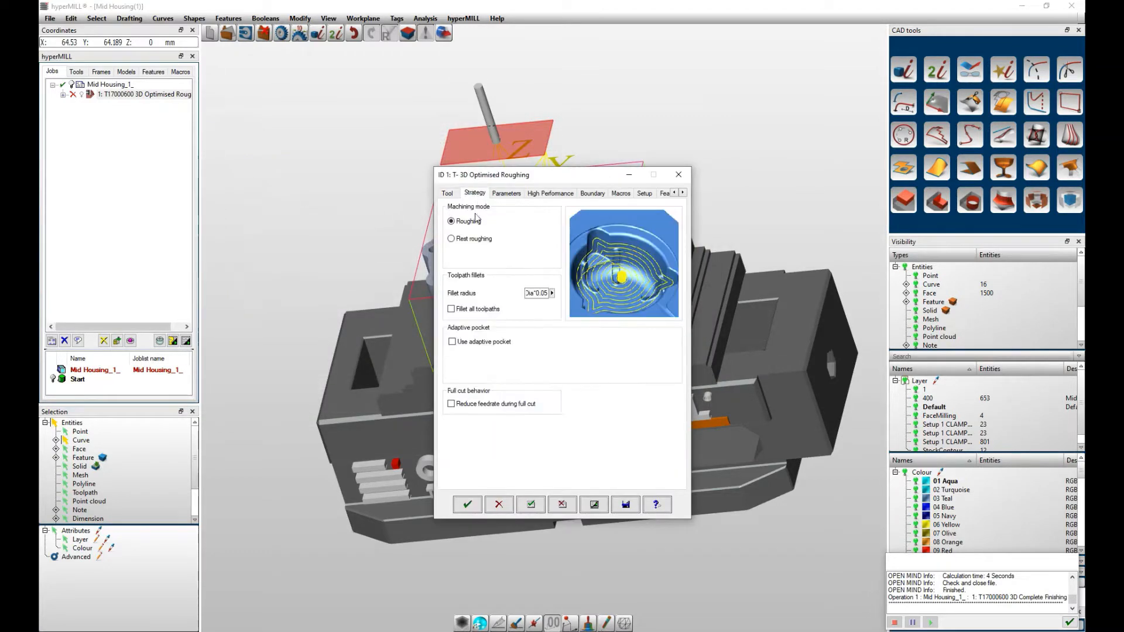
{"action": "left_click", "coordinate": [451, 239]}
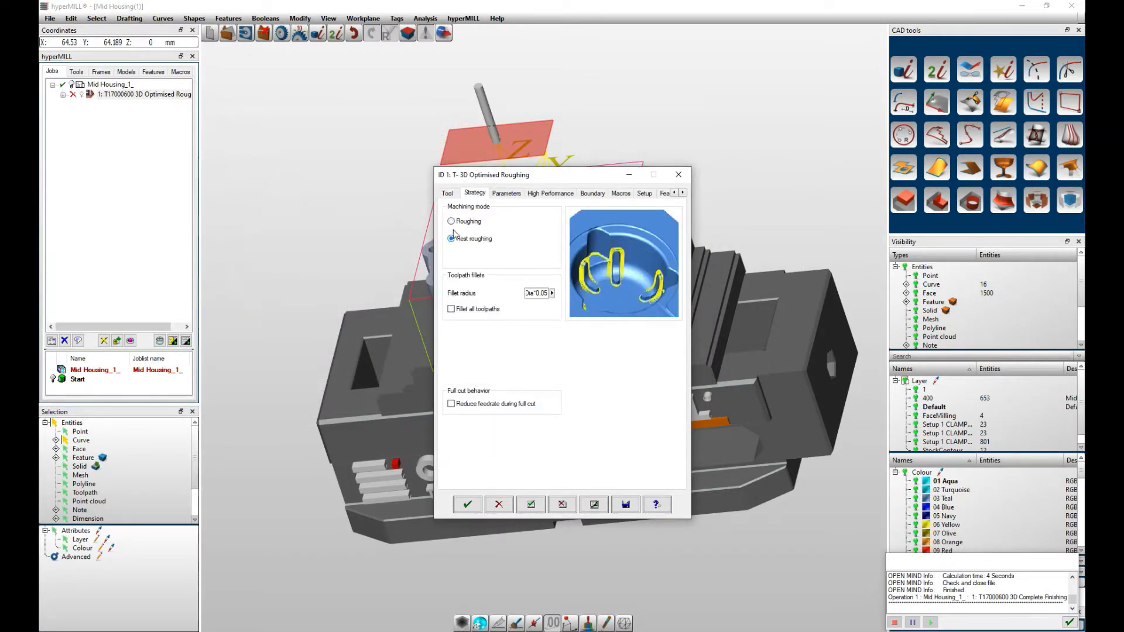
{"action": "left_click", "coordinate": [451, 221]}
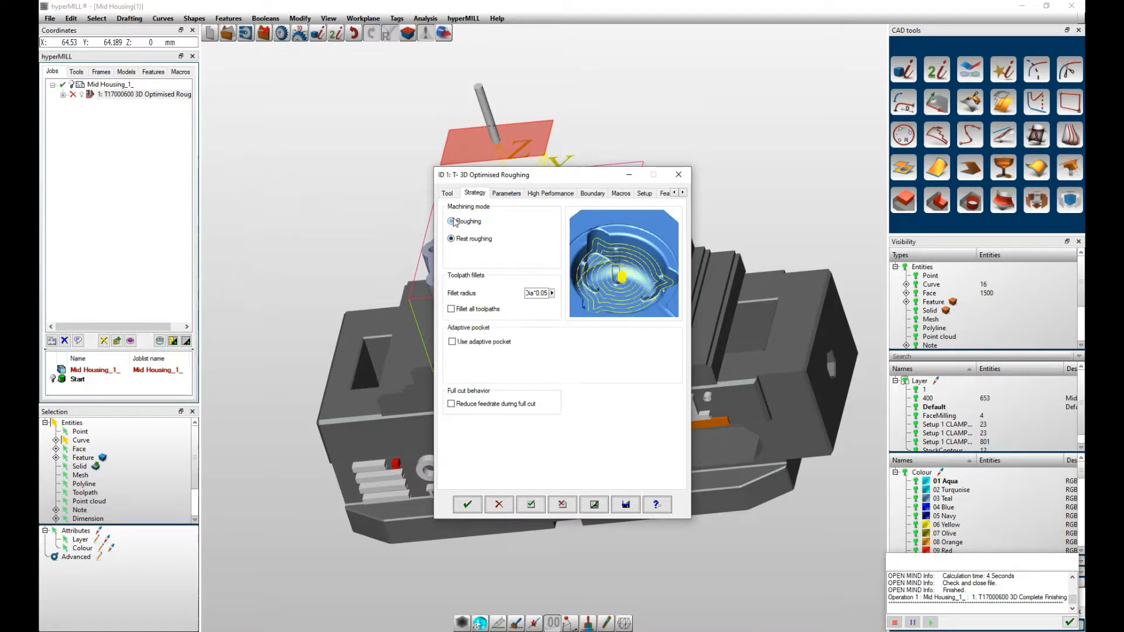
{"action": "left_click", "coordinate": [453, 342]}
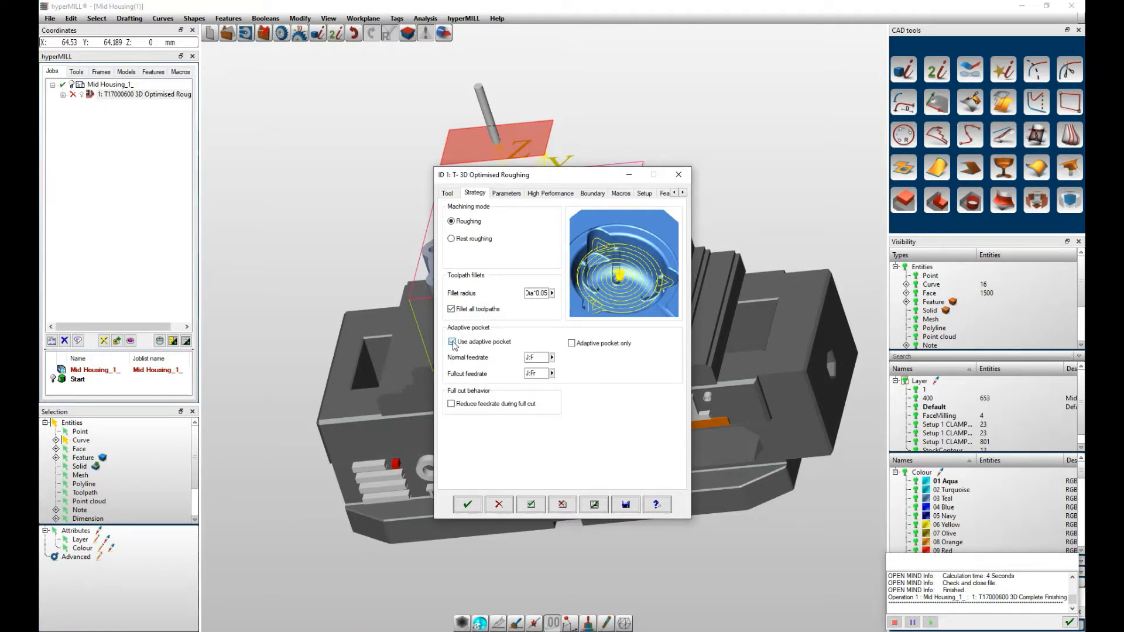
{"action": "left_click", "coordinate": [453, 342]}
{"action": "left_click", "coordinate": [452, 342]}
{"action": "left_click", "coordinate": [452, 342]}
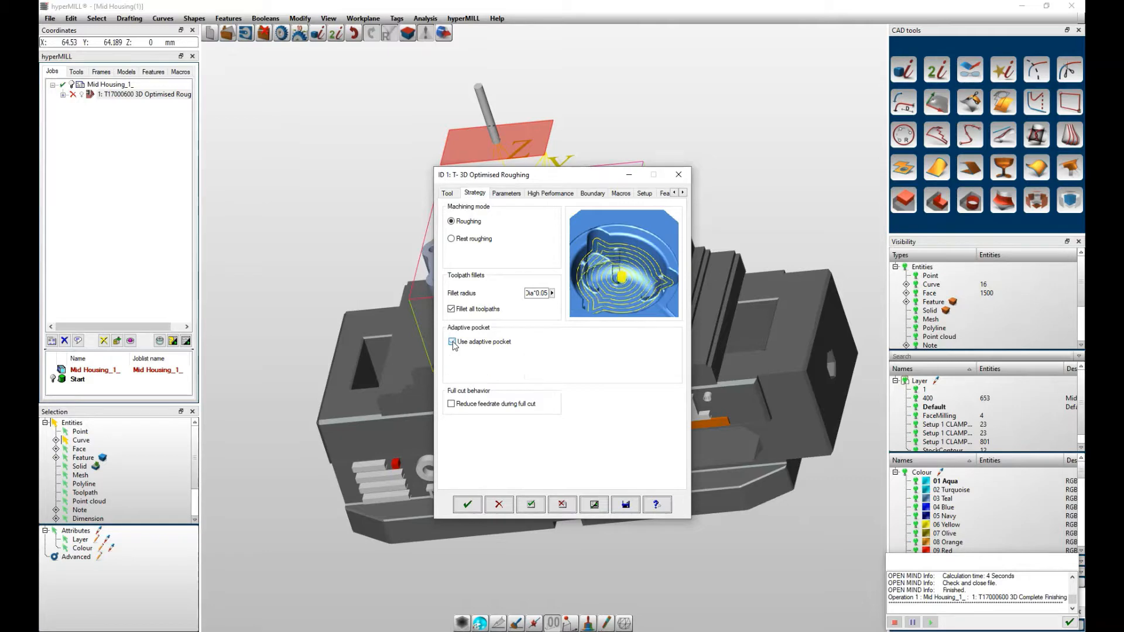
{"action": "left_click", "coordinate": [508, 193]}
{"action": "left_click", "coordinate": [513, 218]}
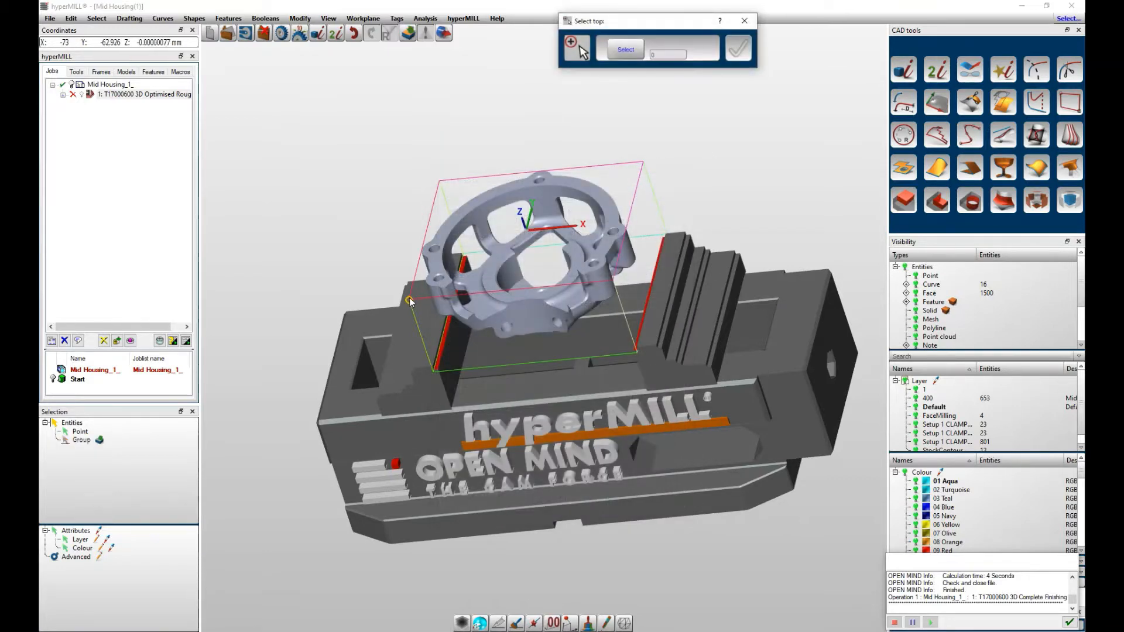
{"action": "key", "text": "Escape"}
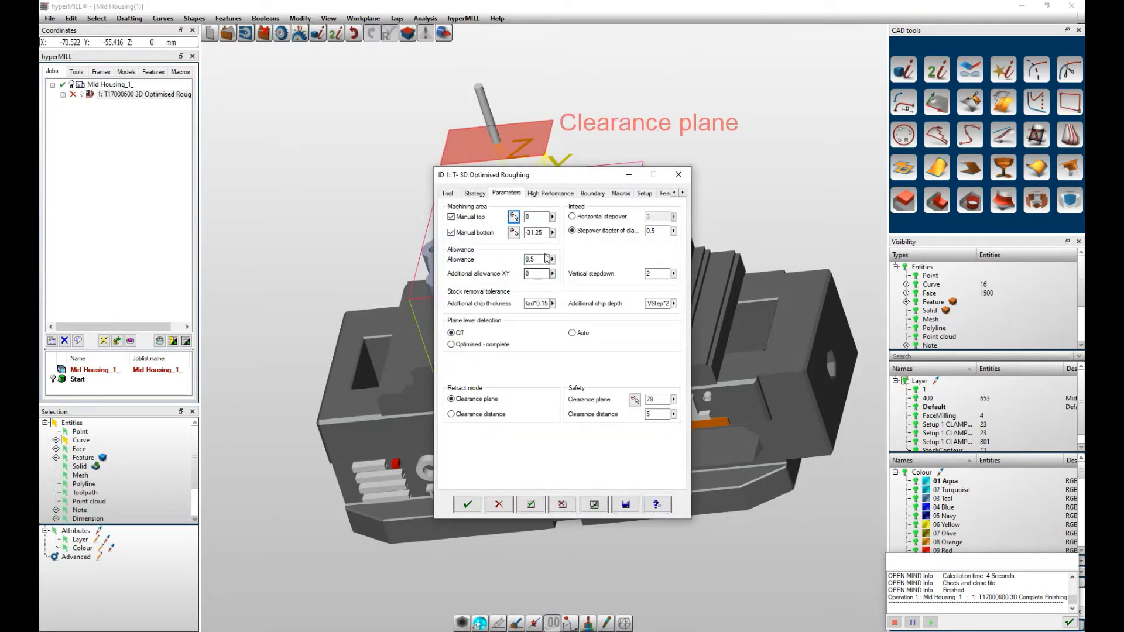
Enable High Performance Mode for the roughing operation and leave Opening cut off.
{"action": "left_click", "coordinate": [551, 194]}
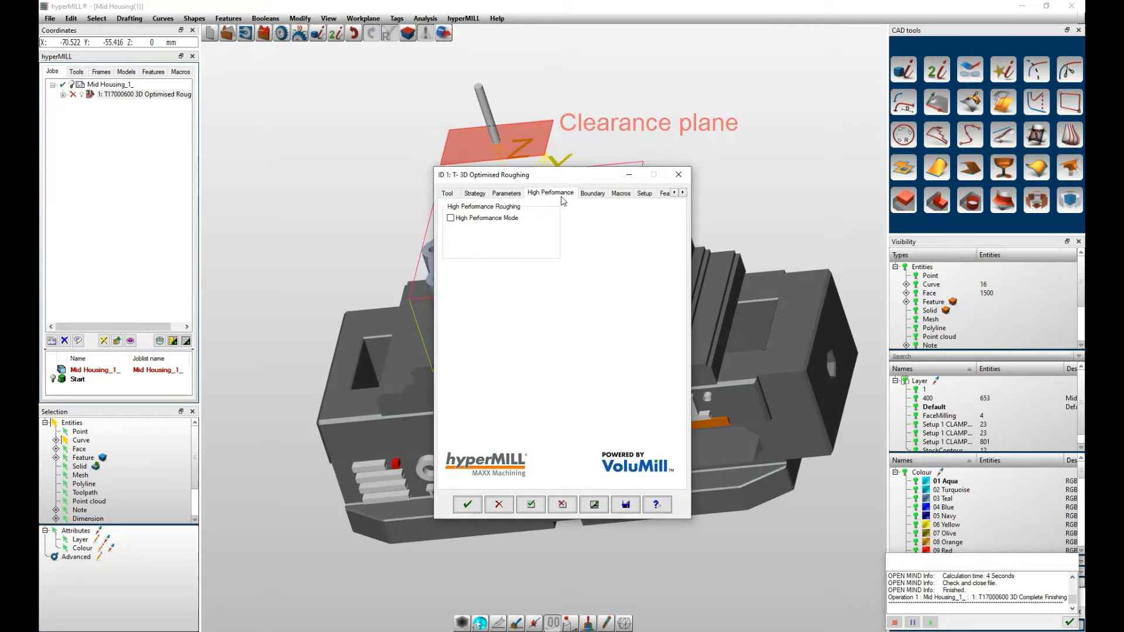
{"action": "left_click", "coordinate": [450, 219]}
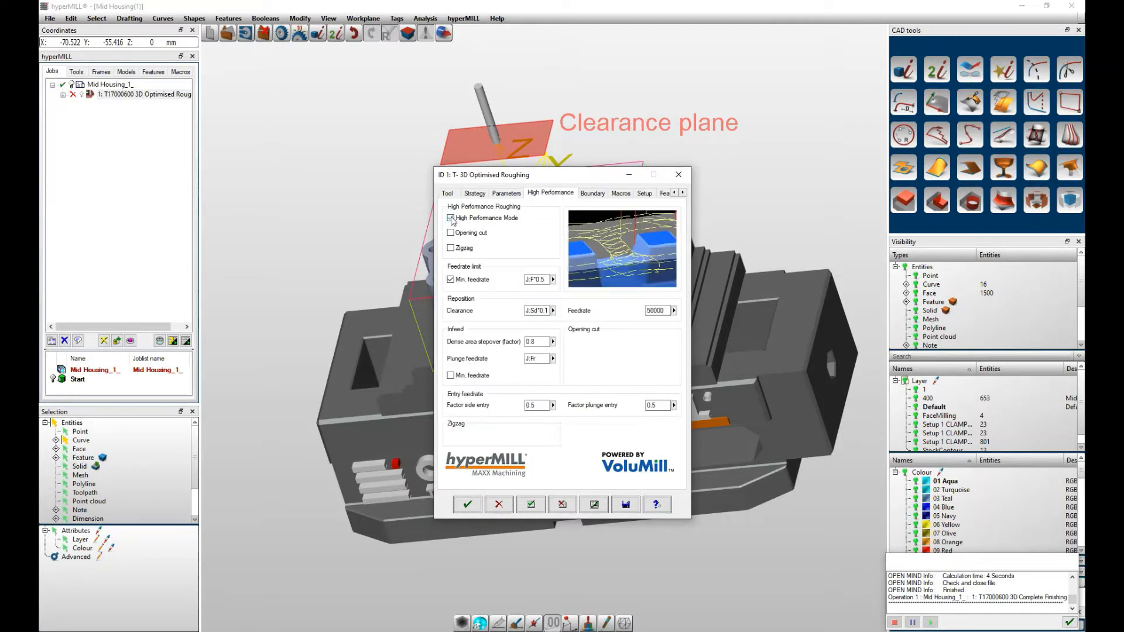
{"action": "left_click", "coordinate": [451, 233]}
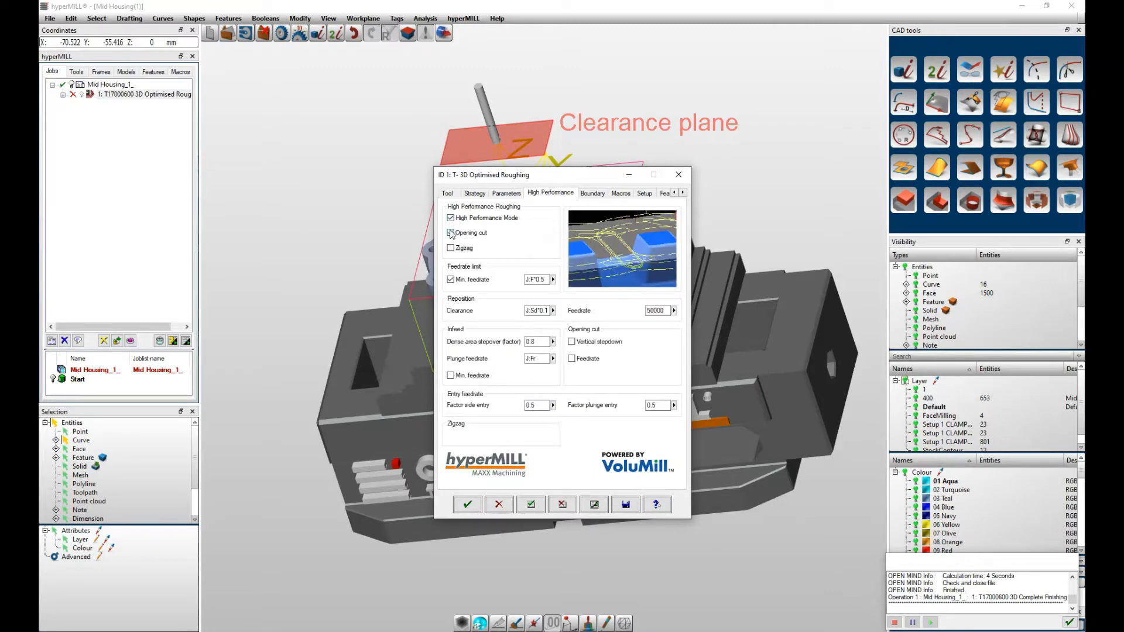
{"action": "left_click", "coordinate": [450, 233]}
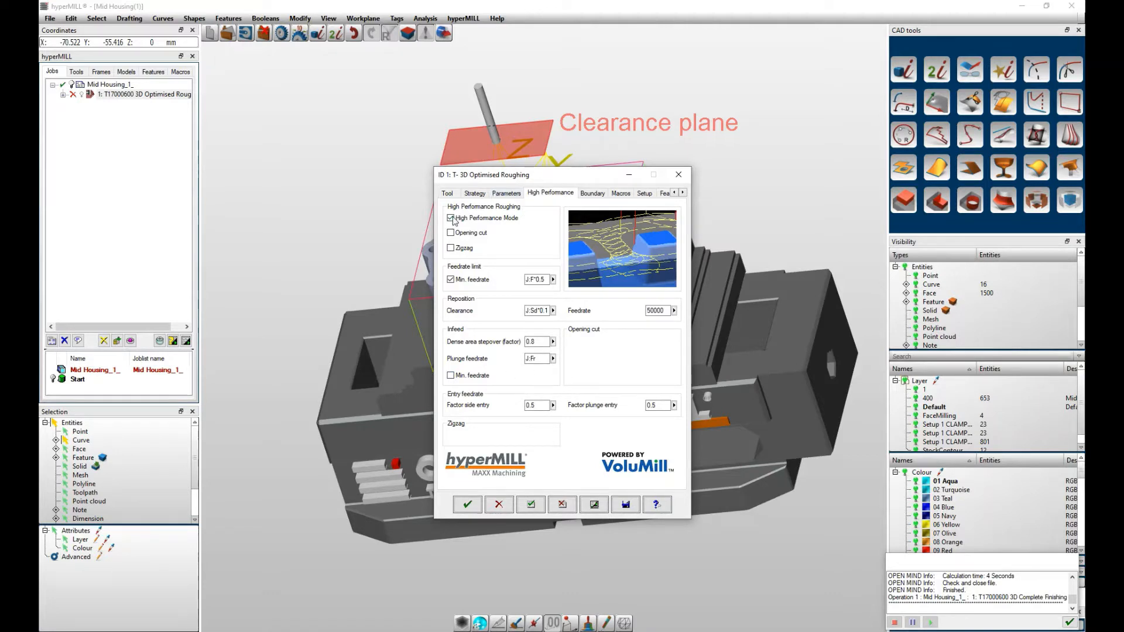
Assign Start as the stock model with Generate resulting stock enabled, and calculate the roughing toolpath.
{"action": "left_click", "coordinate": [591, 194]}
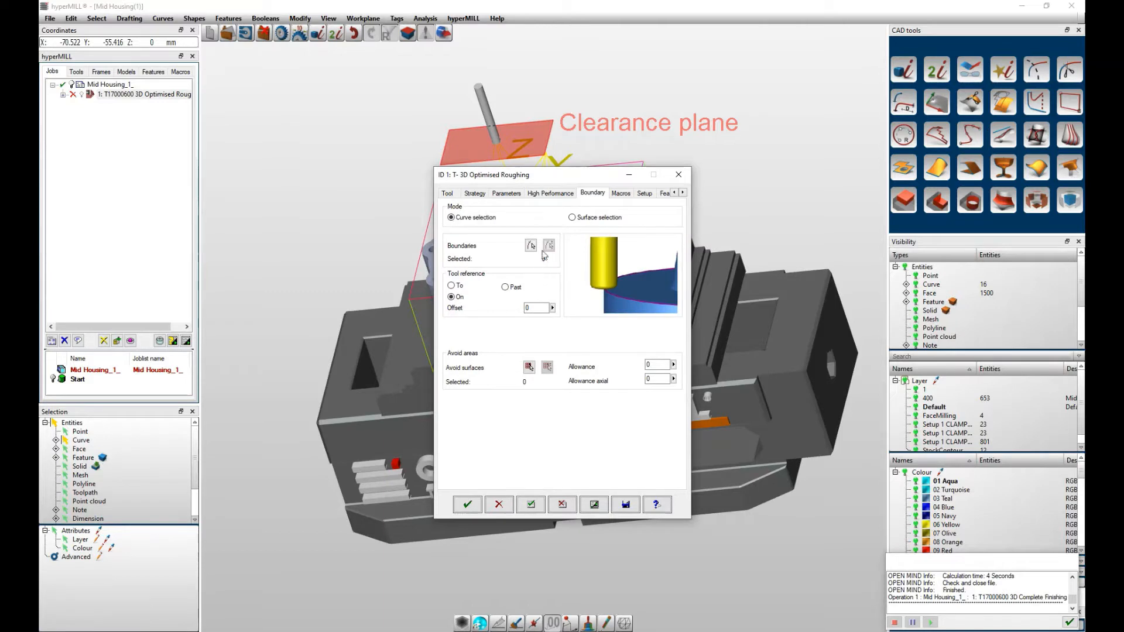
{"action": "left_click", "coordinate": [621, 194]}
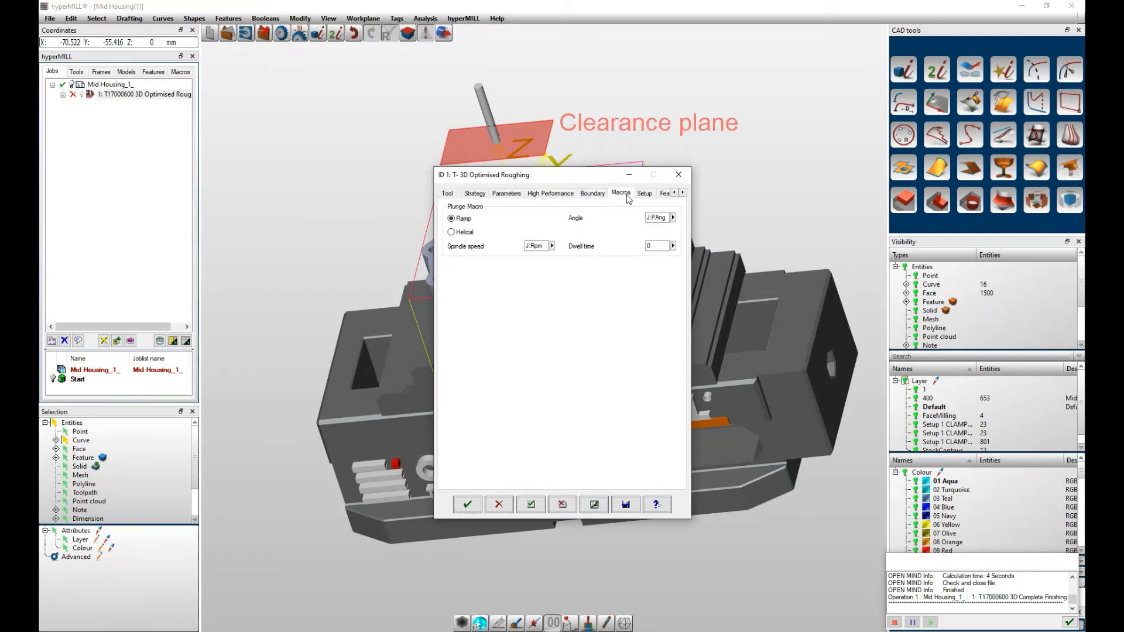
{"action": "left_click", "coordinate": [643, 193]}
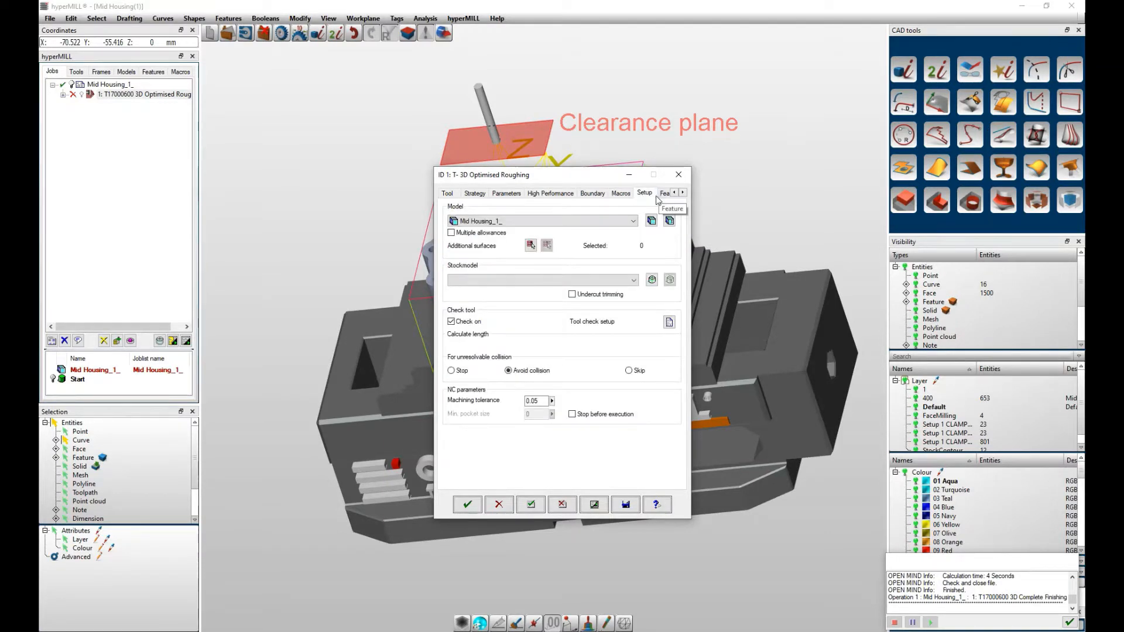
{"action": "left_click", "coordinate": [632, 281]}
{"action": "left_click", "coordinate": [469, 298]}
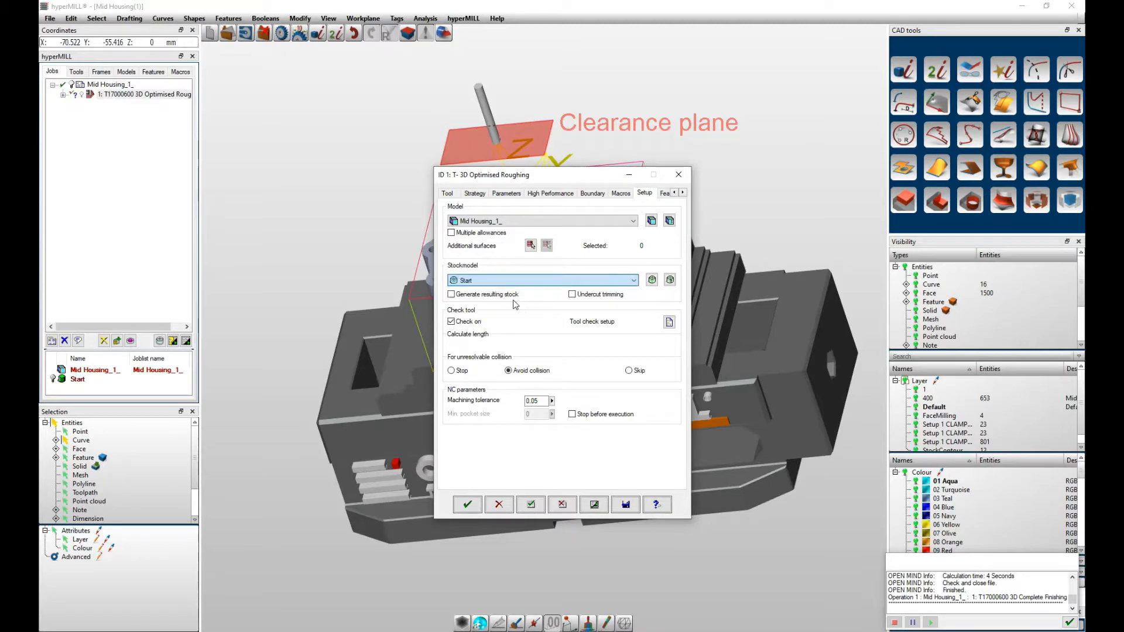
{"action": "left_click", "coordinate": [451, 294]}
{"action": "left_click", "coordinate": [594, 504]}
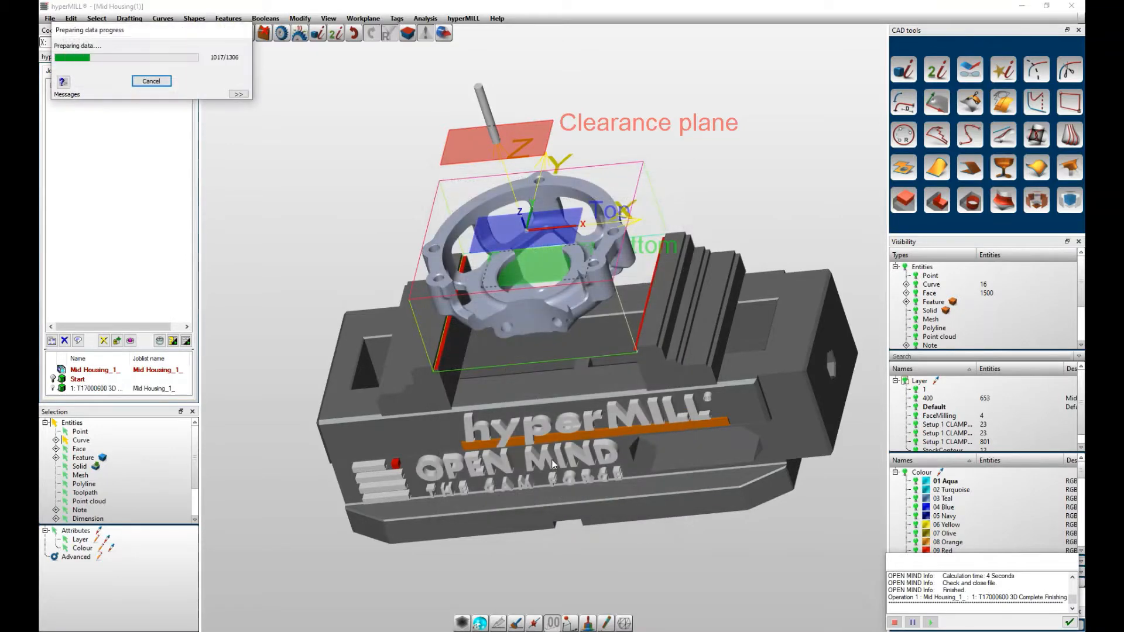
{"action": "middle_click_drag", "start_coordinate": [553, 270], "coordinate": [622, 245]}
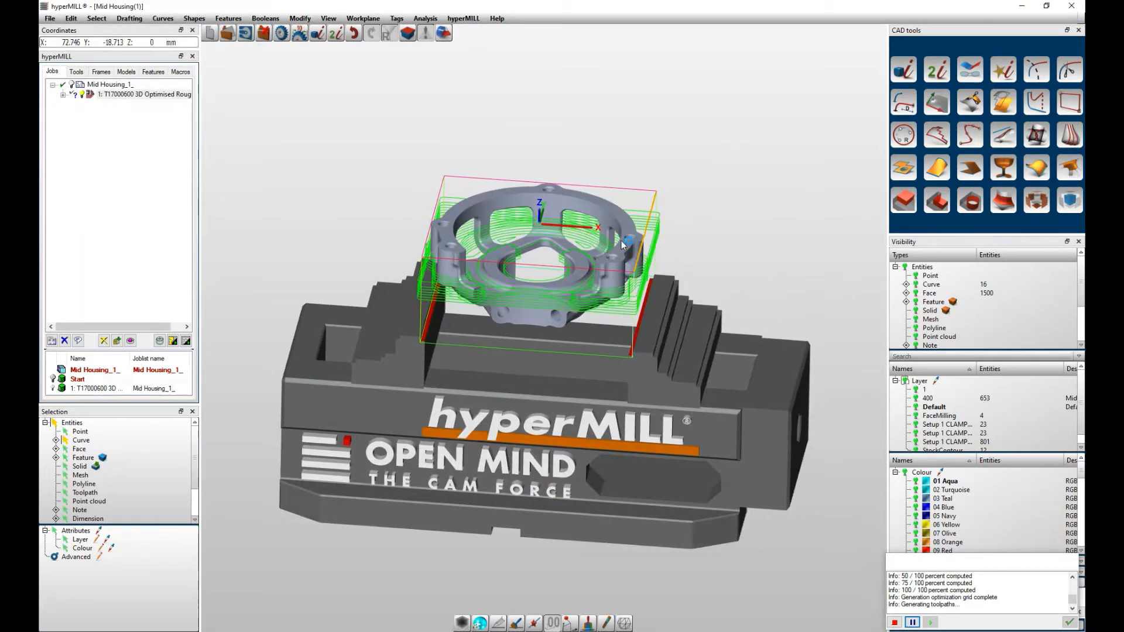
Run the internal machine simulation of the 3D Optimised Roughing job, watch the stock removal and close the simulation.
{"action": "scroll", "coordinate": [622, 246], "scroll_direction": "up", "scroll_amount": 2}
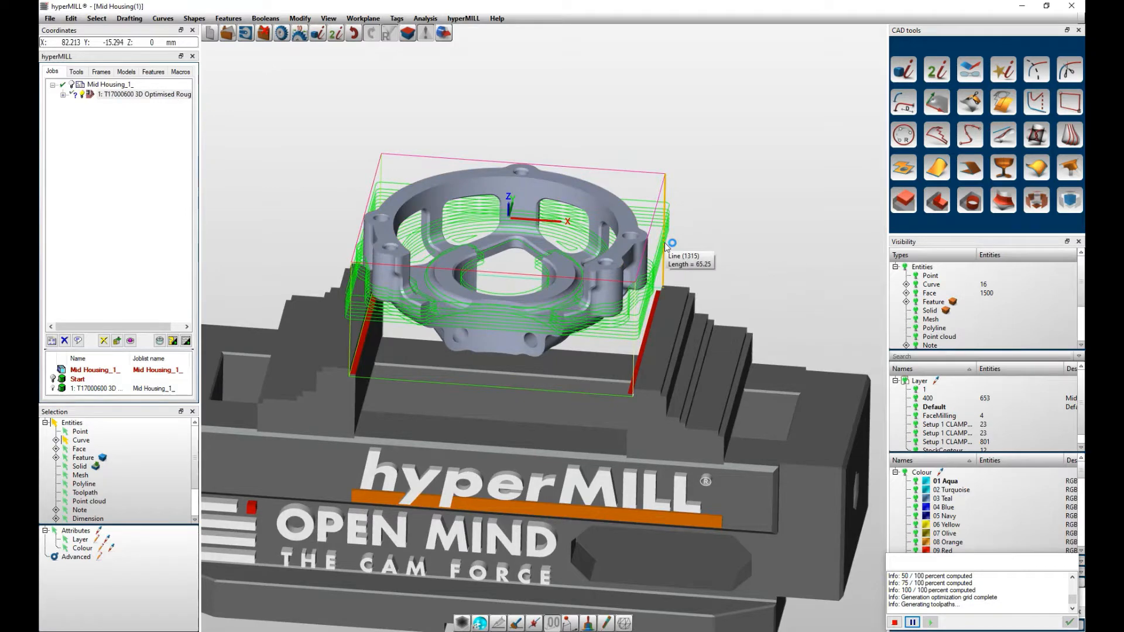
{"action": "right_click", "coordinate": [148, 99]}
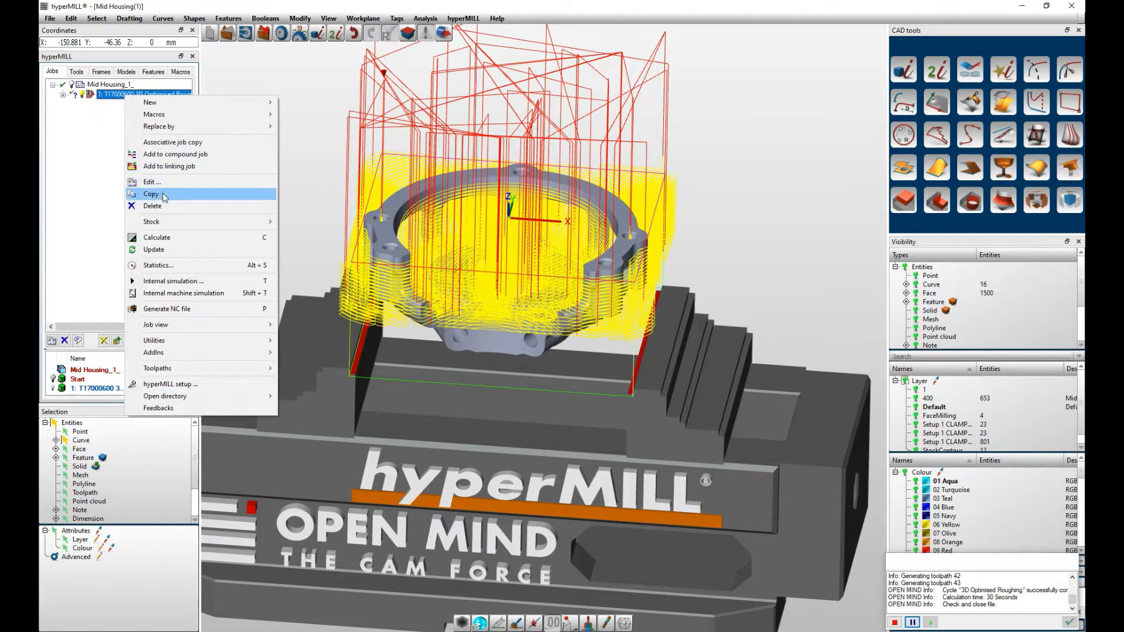
{"action": "left_click", "coordinate": [227, 295]}
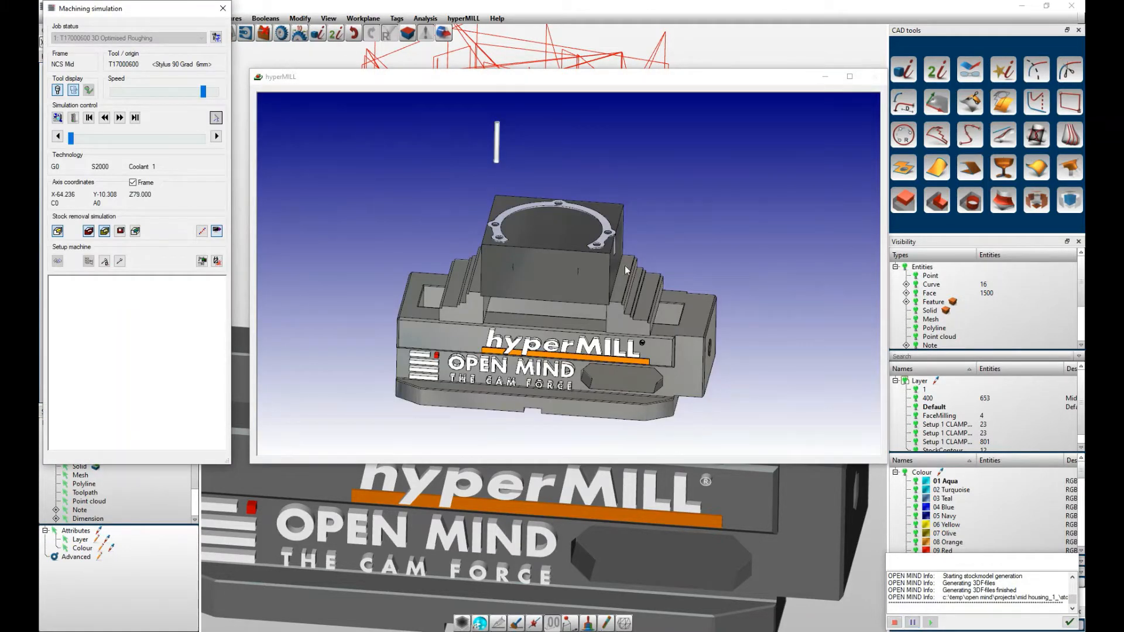
{"action": "left_click", "coordinate": [119, 118]}
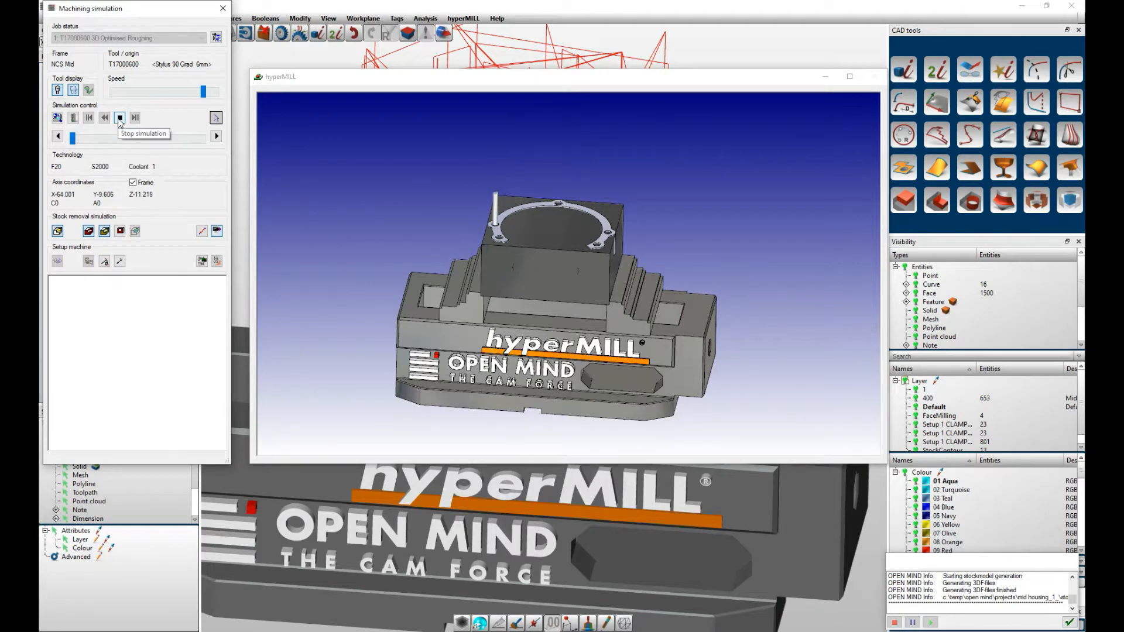
{"action": "scroll", "coordinate": [494, 252], "scroll_direction": "up", "scroll_amount": 3}
{"action": "scroll", "coordinate": [445, 248], "scroll_direction": "up", "scroll_amount": 4}
{"action": "scroll", "coordinate": [371, 250], "scroll_direction": "down", "scroll_amount": 4}
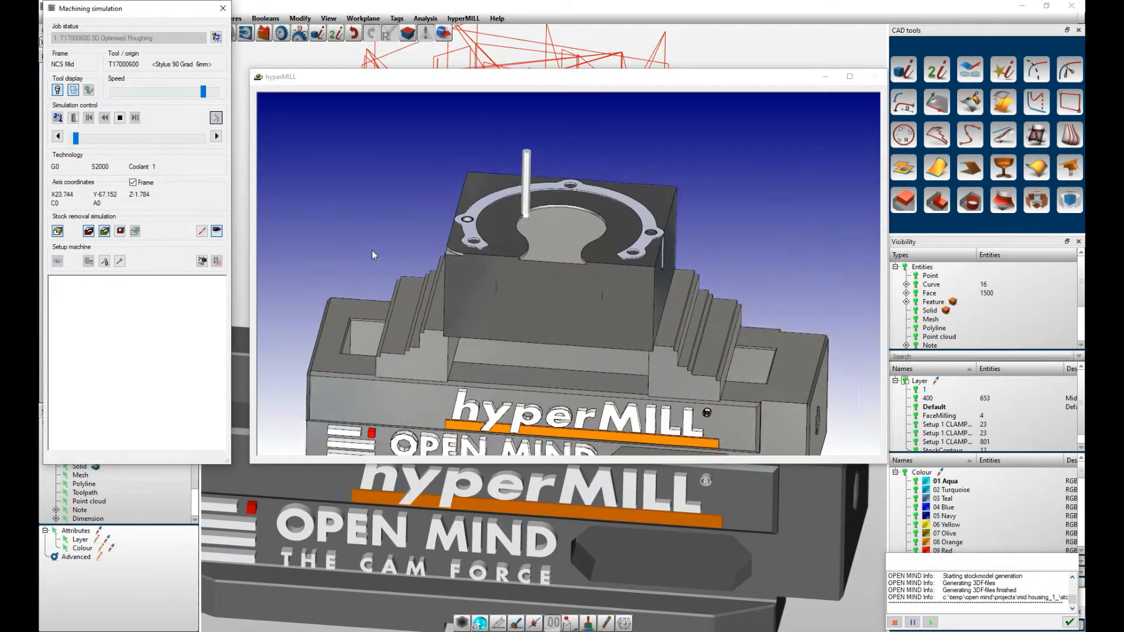
{"action": "scroll", "coordinate": [633, 241], "scroll_direction": "up", "scroll_amount": 5}
{"action": "scroll", "coordinate": [646, 241], "scroll_direction": "up", "scroll_amount": 1}
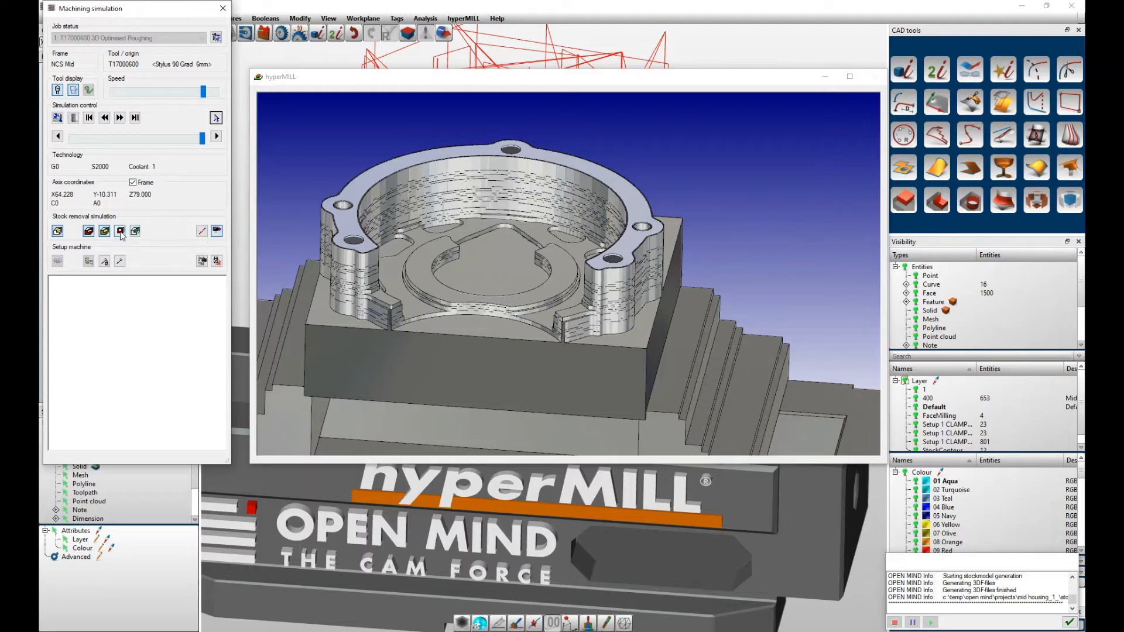
{"action": "key", "text": "Escape"}
Hide the roughing toolpath, inspect the roughing job's resulting stock model against the finished part, and hide the stock again.
{"action": "left_click", "coordinate": [88, 94]}
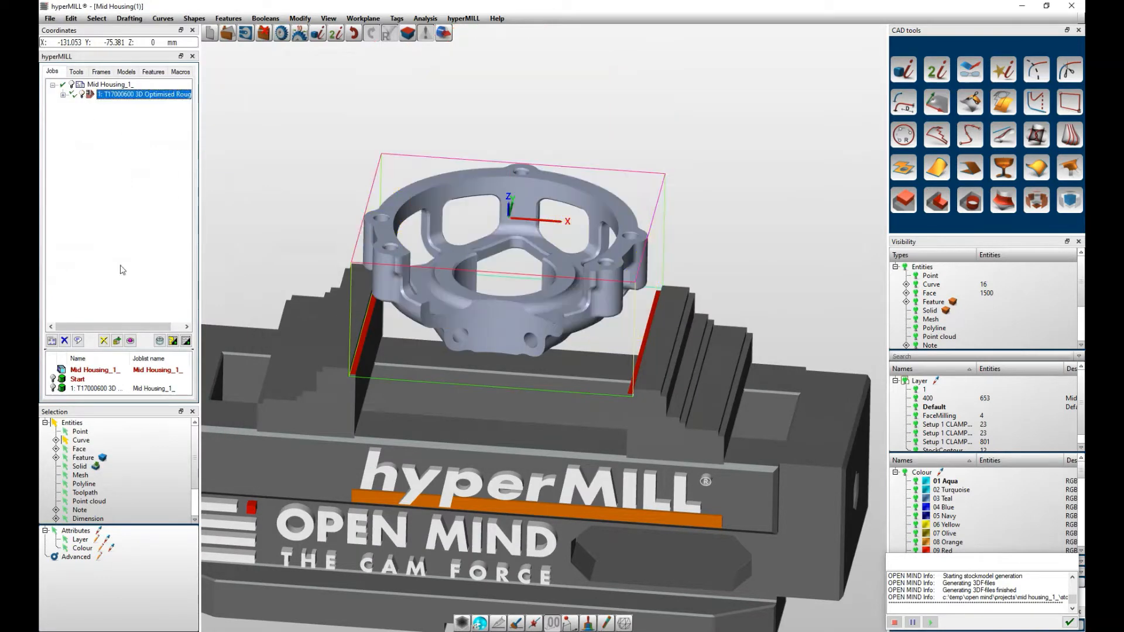
{"action": "left_click", "coordinate": [107, 388]}
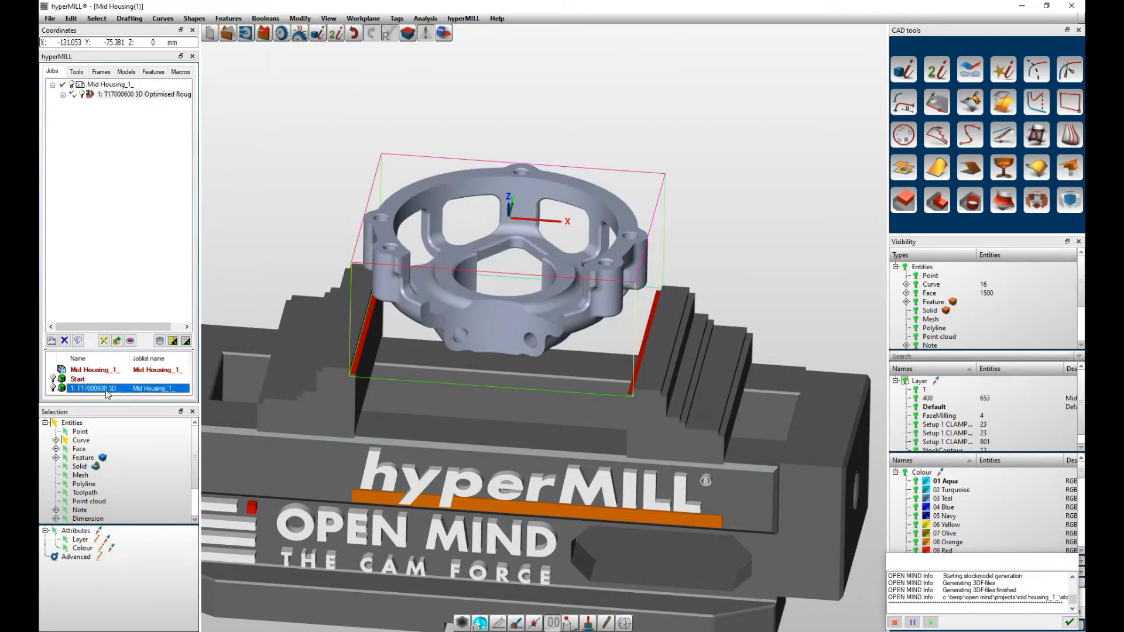
{"action": "left_click", "coordinate": [53, 388]}
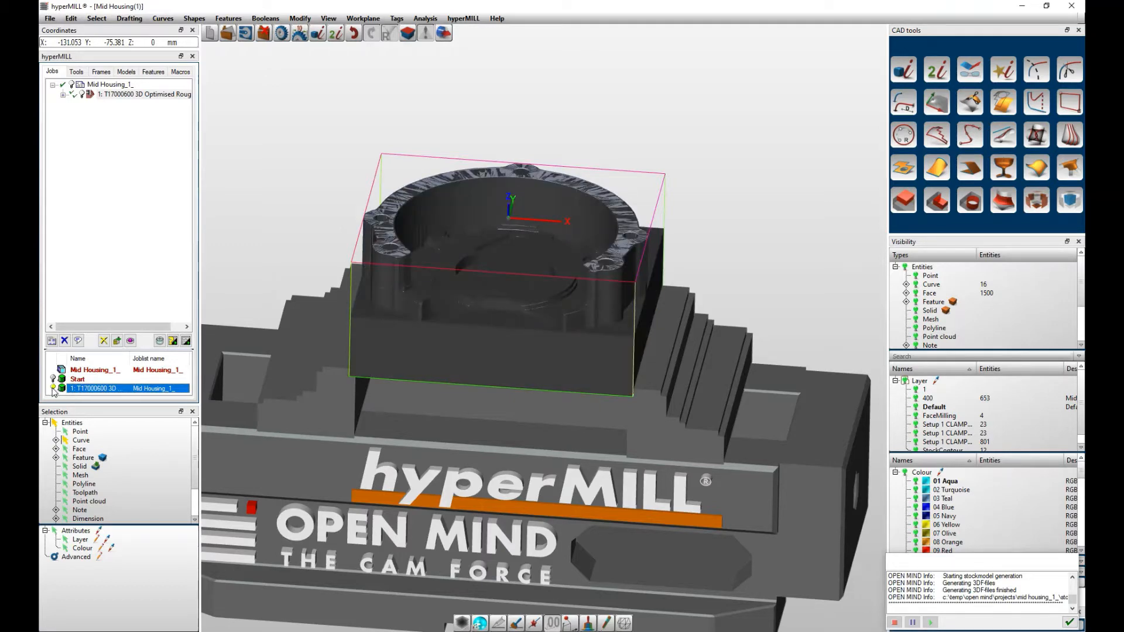
{"action": "scroll", "coordinate": [434, 305], "scroll_direction": "up", "scroll_amount": 3}
{"action": "scroll", "coordinate": [360, 346], "scroll_direction": "down", "scroll_amount": 3}
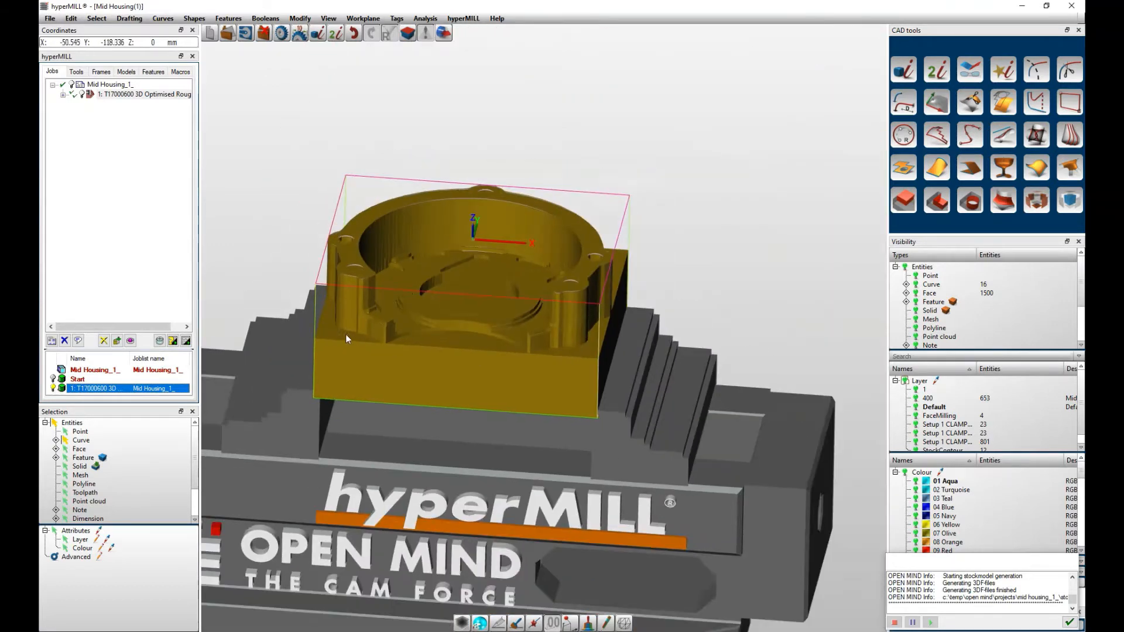
{"action": "scroll", "coordinate": [428, 262], "scroll_direction": "up", "scroll_amount": 1}
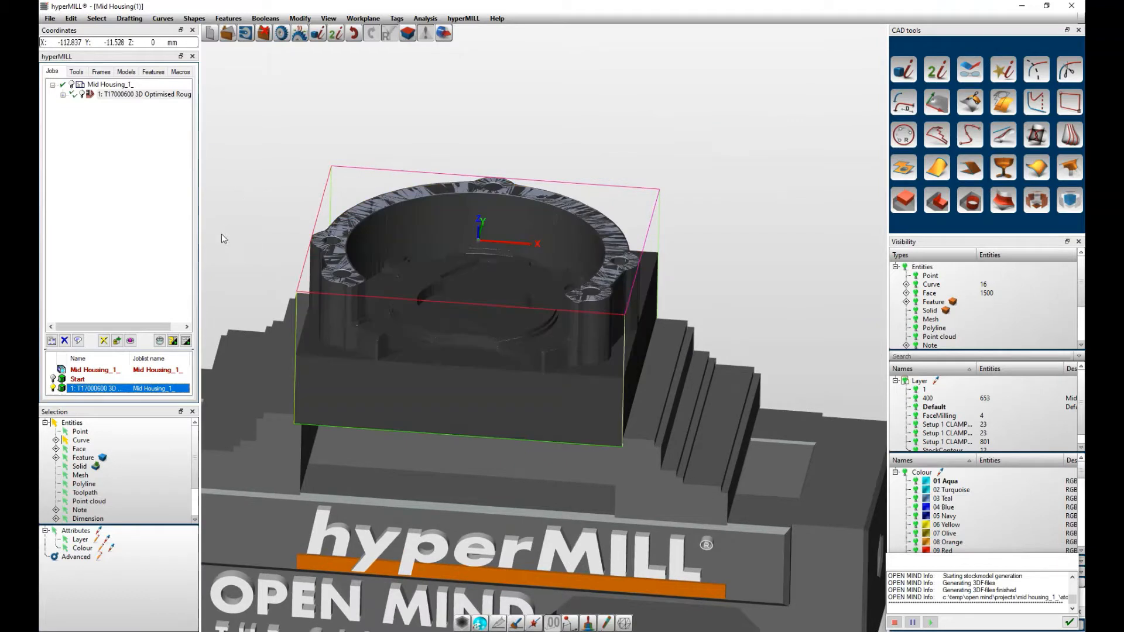
{"action": "left_click", "coordinate": [53, 388]}
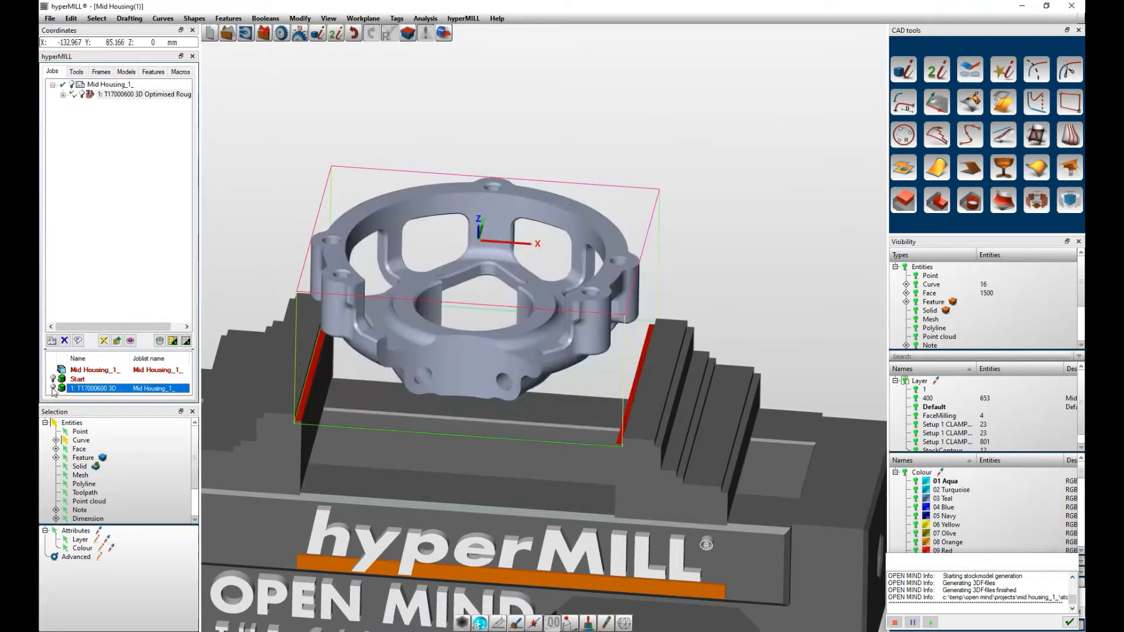
{"action": "left_click", "coordinate": [53, 388]}
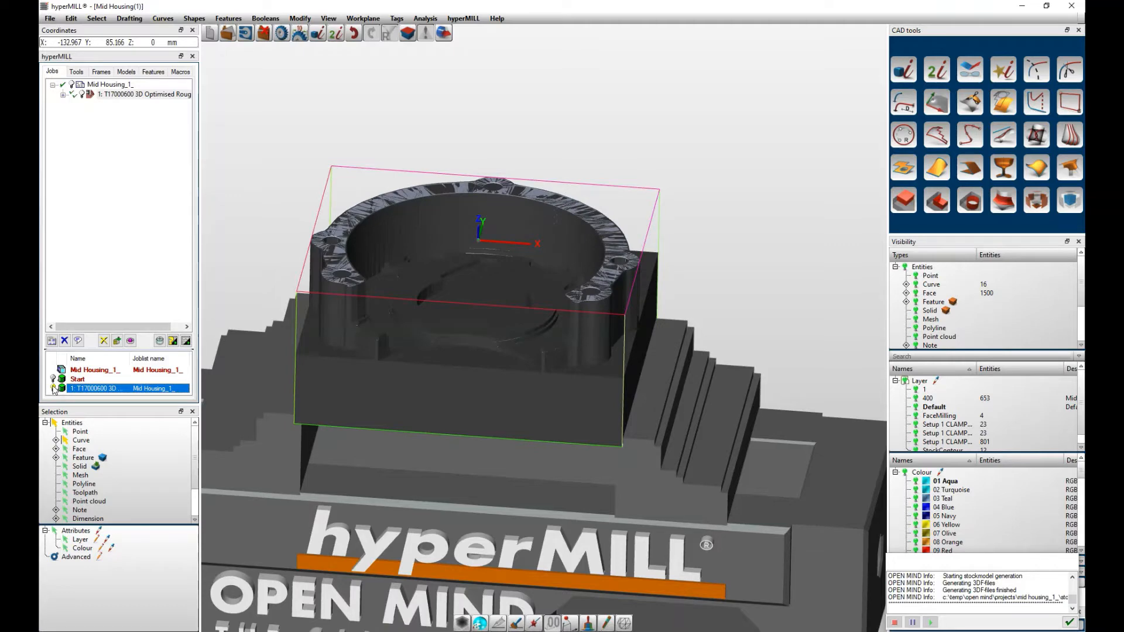
{"action": "left_click", "coordinate": [53, 388]}
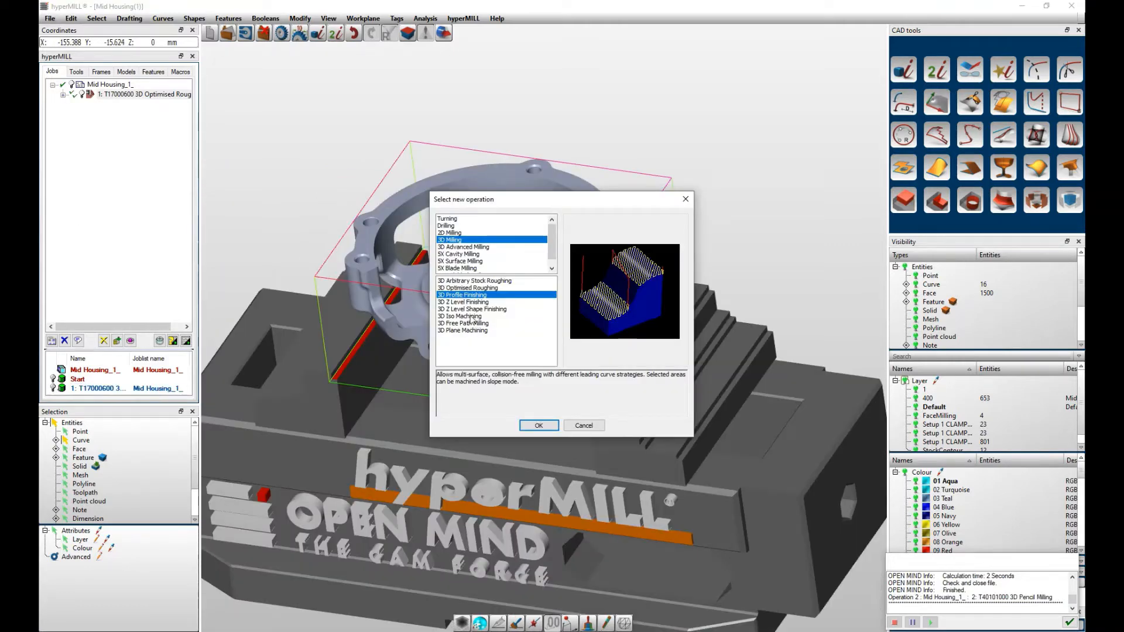
Create a 3D Complete Finishing operation from the 3D Advanced Milling group.
{"action": "left_click", "coordinate": [472, 309]}
{"action": "left_click", "coordinate": [466, 248]}
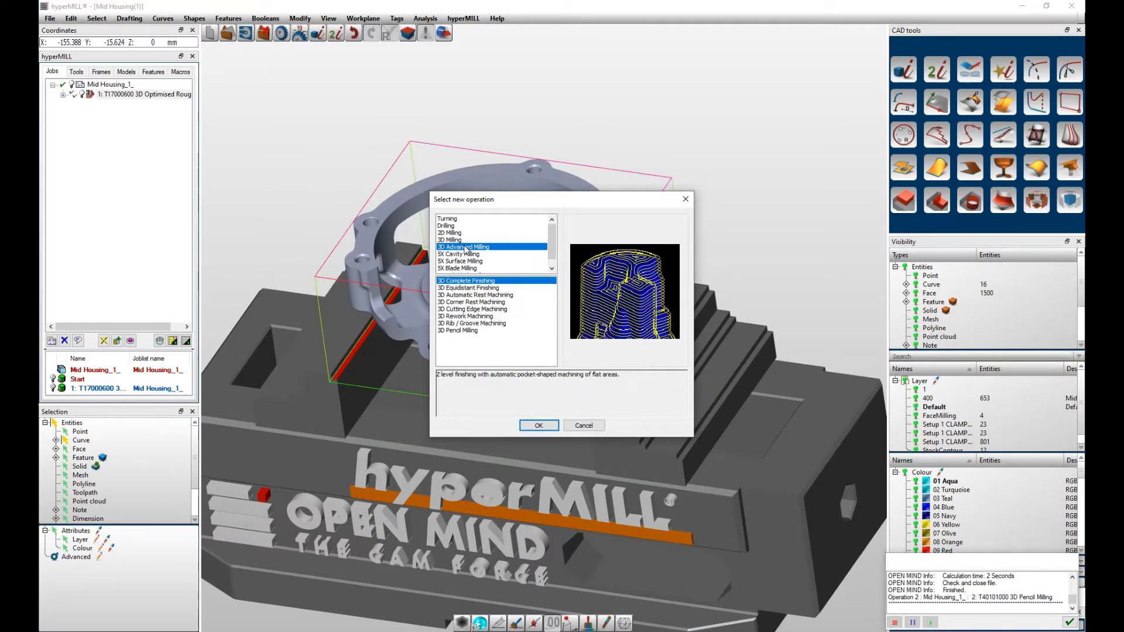
{"action": "double_click", "coordinate": [474, 281]}
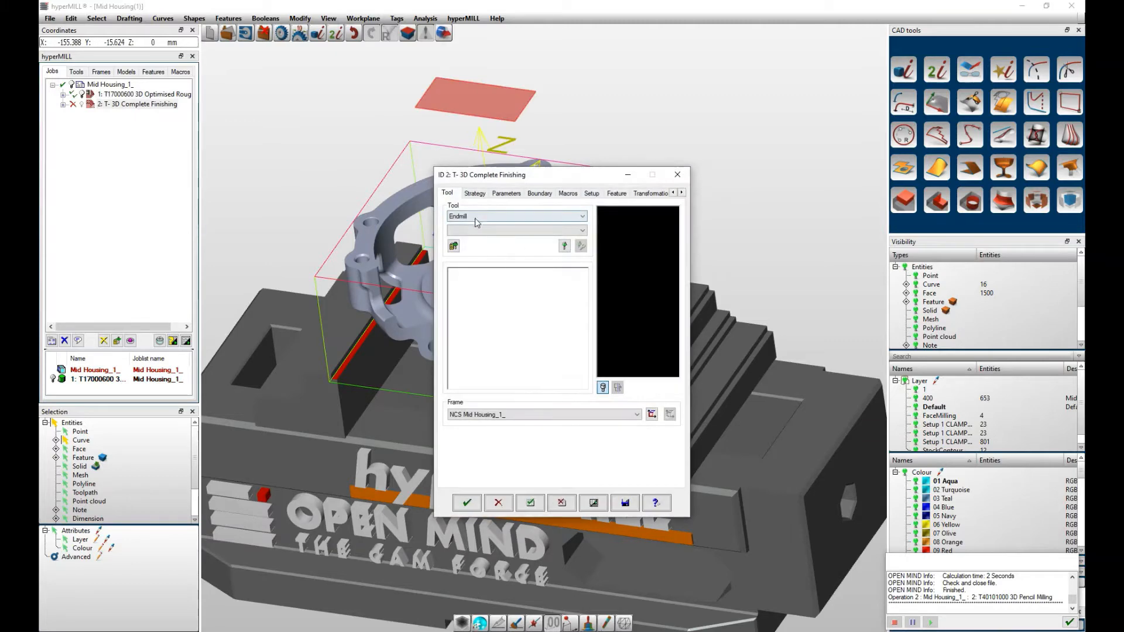
Assign the Ø4 L155 endmill 50400400 from the TP504 Finishing cutter HM folder to the finishing operation.
{"action": "left_click", "coordinate": [457, 249]}
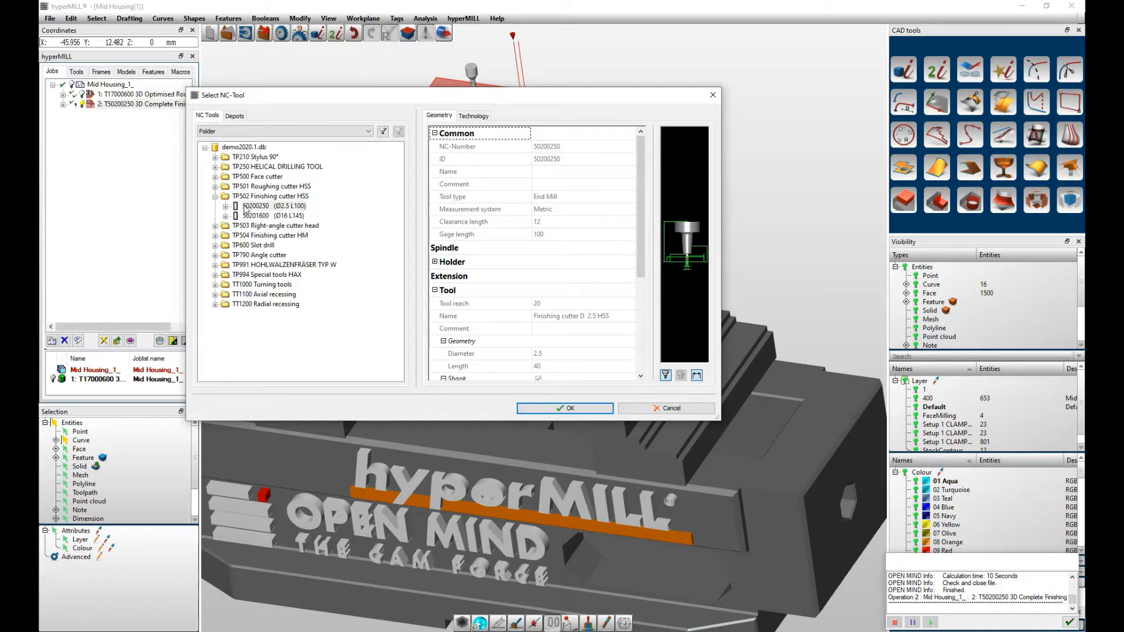
{"action": "left_click", "coordinate": [267, 236]}
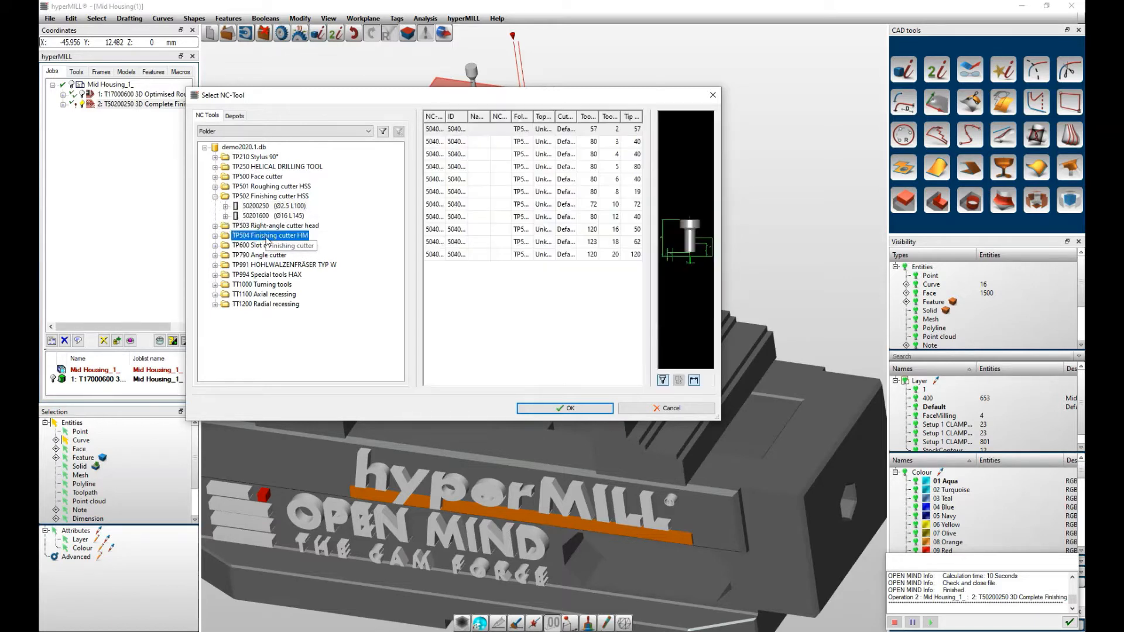
{"action": "left_click", "coordinate": [215, 235]}
{"action": "left_click", "coordinate": [279, 256]}
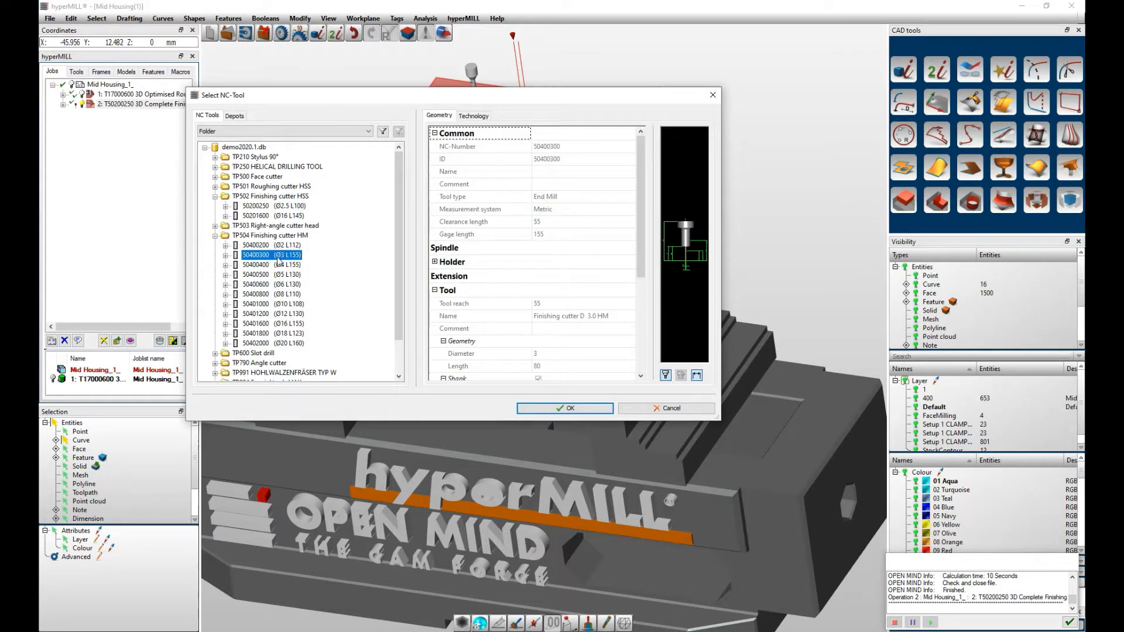
{"action": "left_click", "coordinate": [281, 266]}
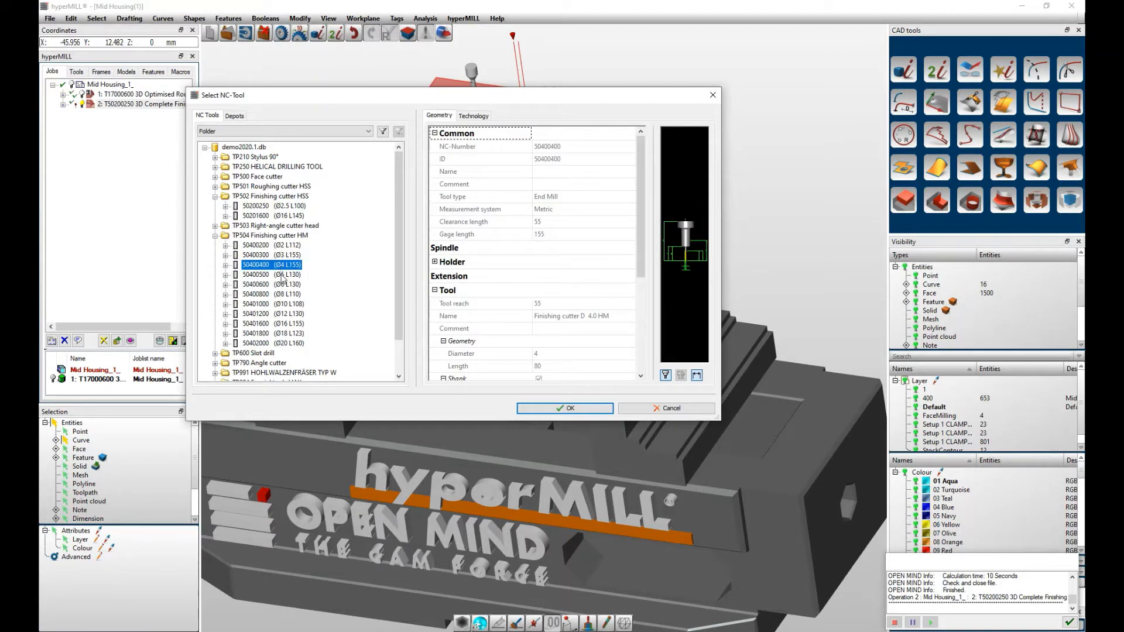
{"action": "double_click", "coordinate": [273, 264]}
Set the finishing strategy to Zigzag for both the steep areas and the flat areas.
{"action": "left_click", "coordinate": [475, 193]}
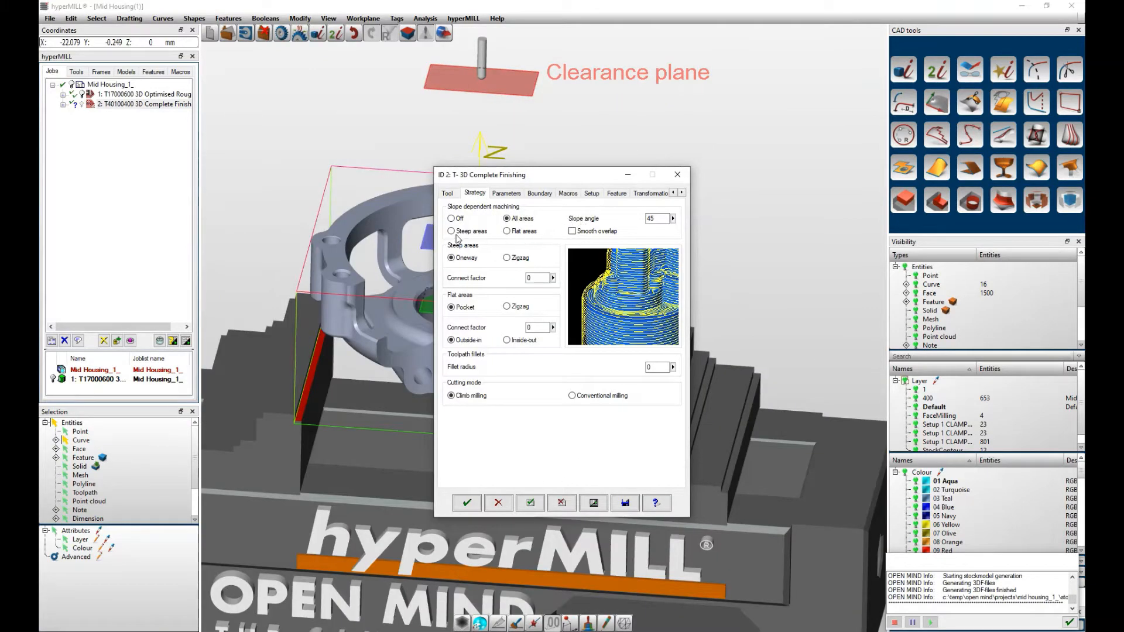
{"action": "left_click", "coordinate": [507, 258]}
{"action": "left_click", "coordinate": [507, 307]}
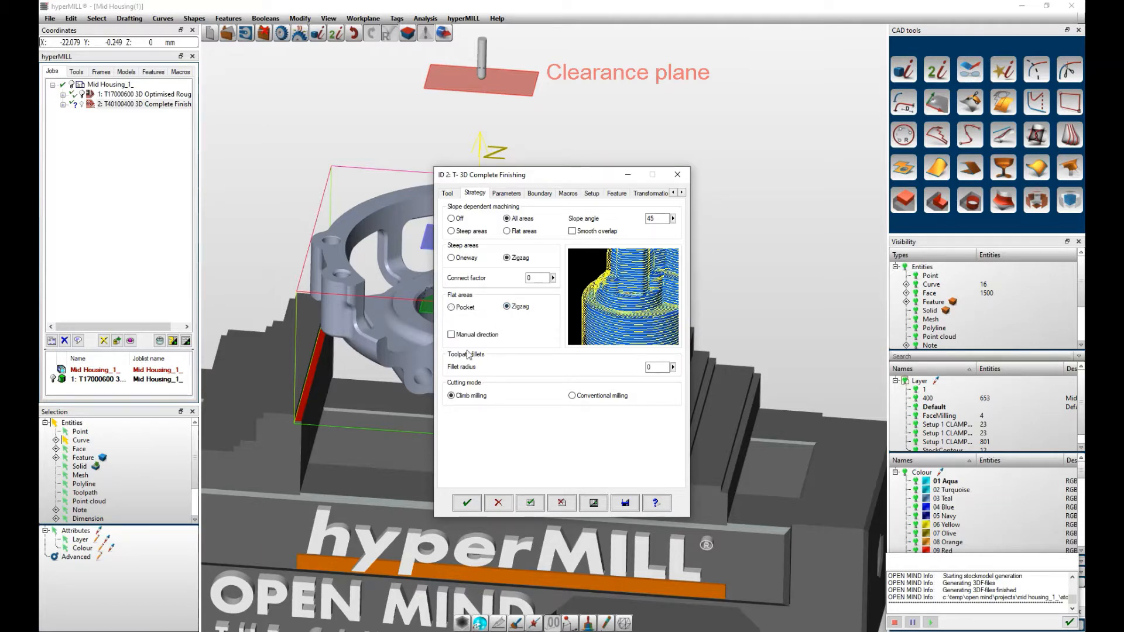
{"action": "left_click", "coordinate": [672, 367]}
{"action": "left_click", "coordinate": [661, 366]}
Set the vertical stepdown of the 3D Complete Finishing operation to 1.
{"action": "left_click", "coordinate": [507, 193]}
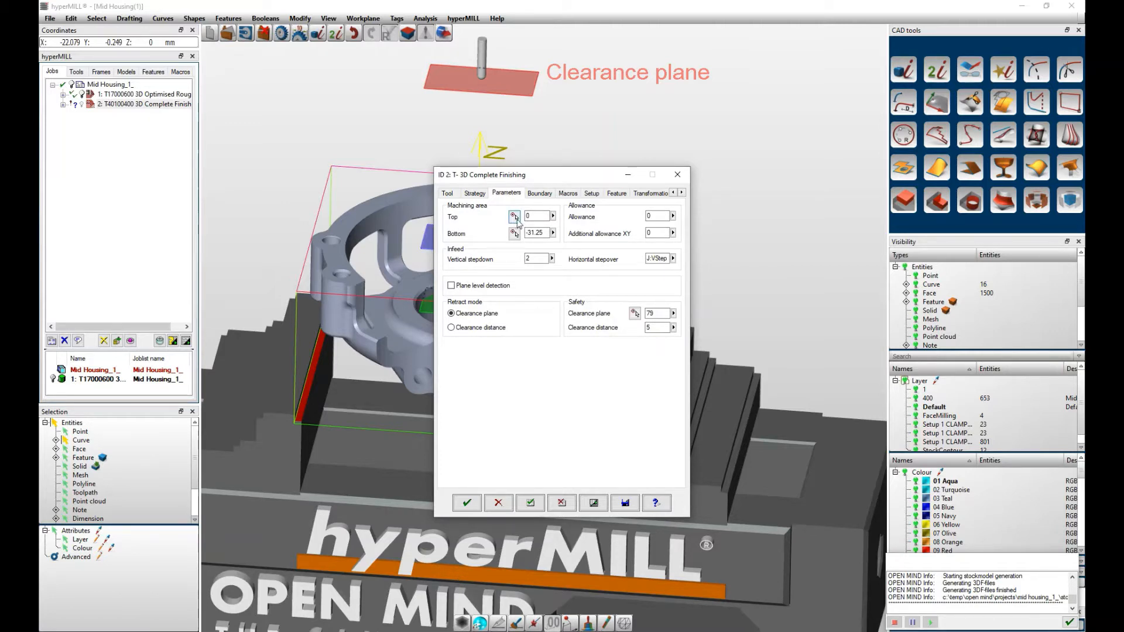
{"action": "double_click", "coordinate": [534, 259]}
{"action": "type", "text": "1"}
Review the boundary, macro, setup and NC settings of the finishing operation and calculate its toolpath.
{"action": "left_click", "coordinate": [539, 194]}
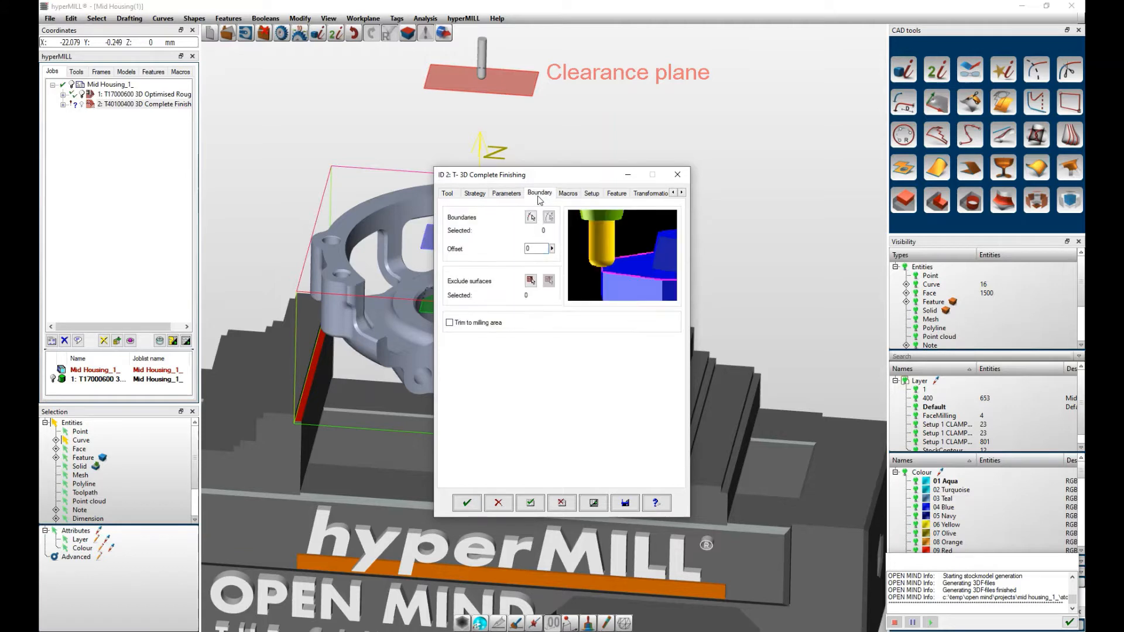
{"action": "left_click", "coordinate": [569, 193]}
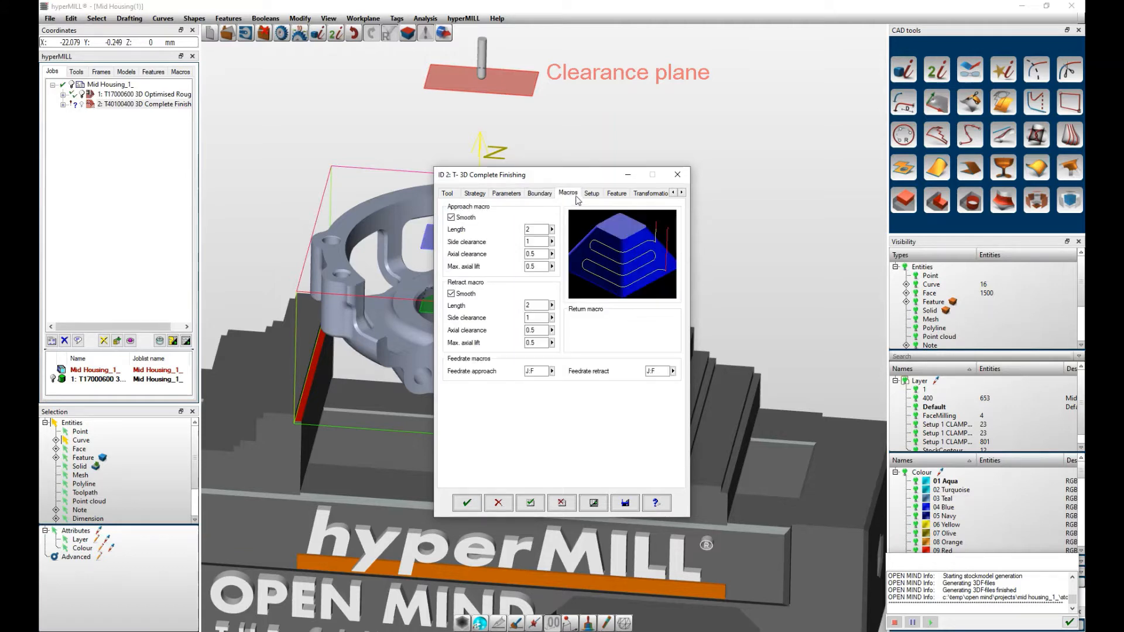
{"action": "left_click", "coordinate": [591, 194]}
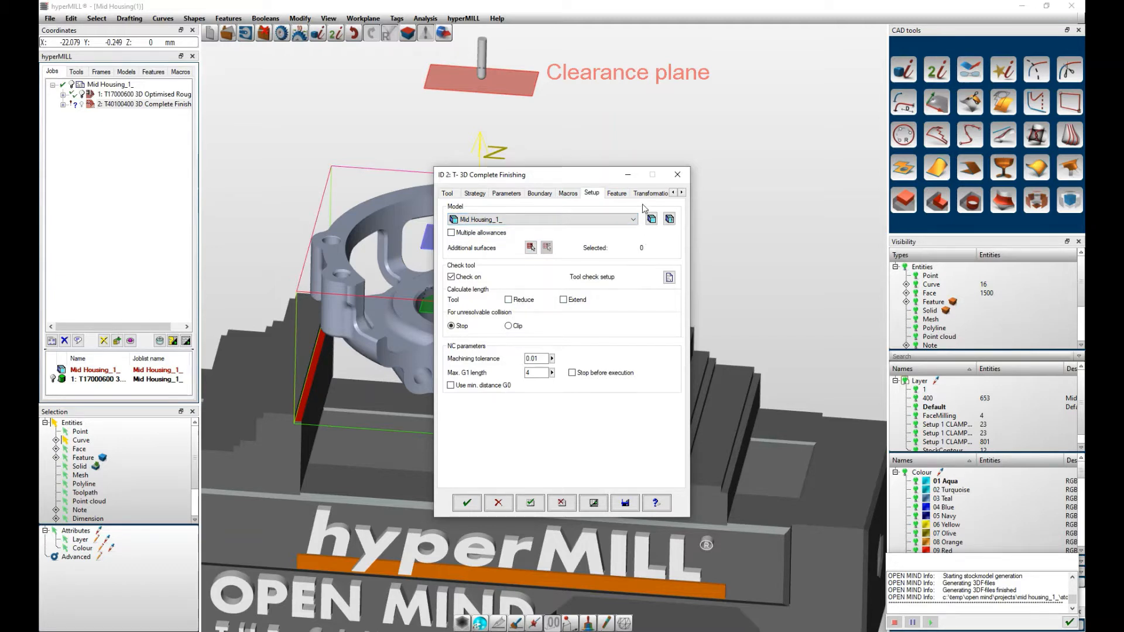
{"action": "left_click", "coordinate": [619, 194]}
{"action": "left_click", "coordinate": [643, 193]}
{"action": "left_click", "coordinate": [661, 194]}
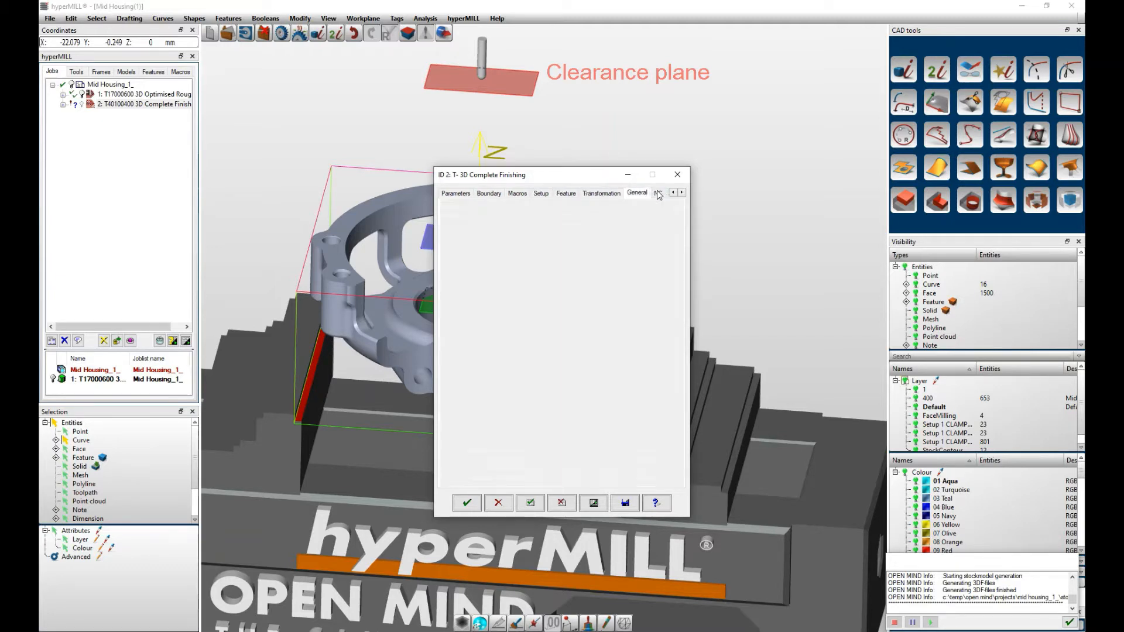
{"action": "left_click", "coordinate": [659, 194]}
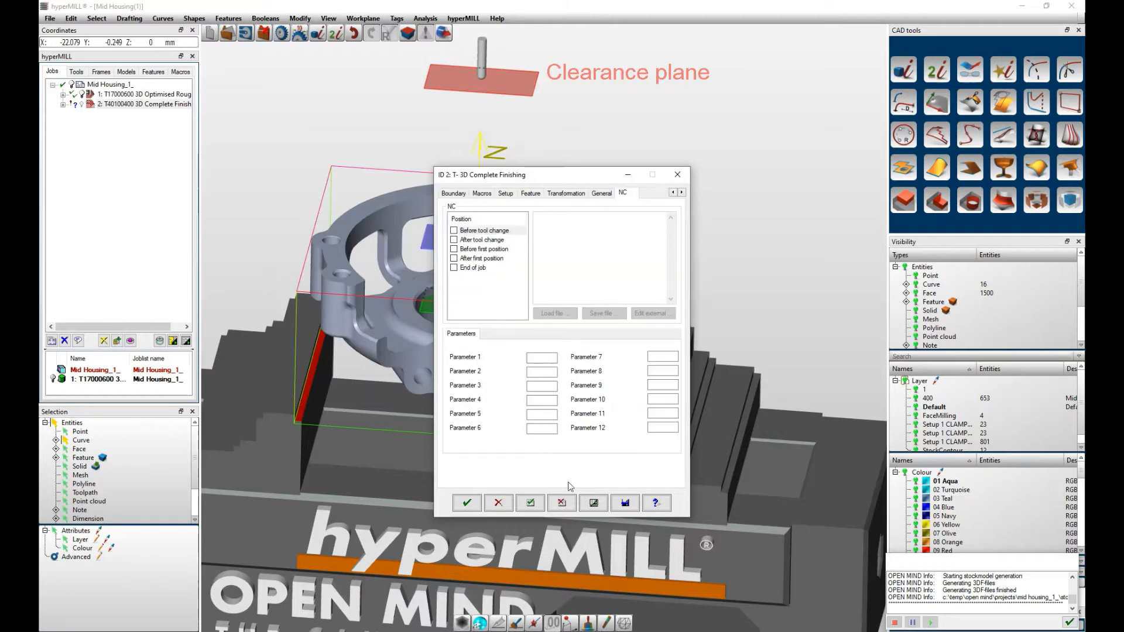
{"action": "left_click", "coordinate": [593, 502]}
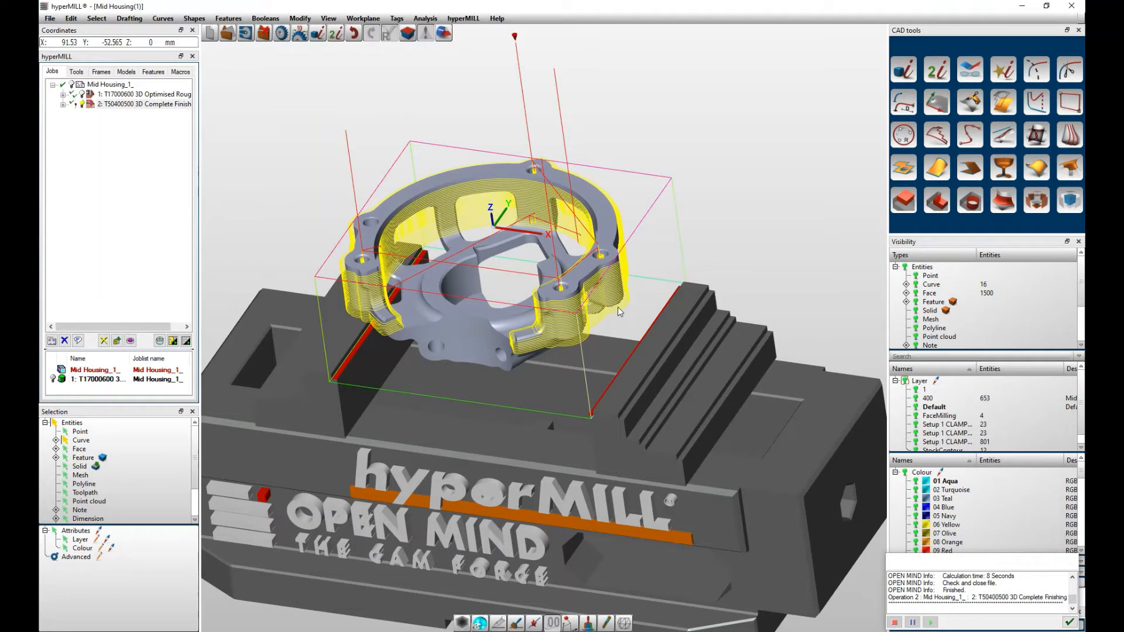
Edit the 3D Complete Finishing operation and assign it the Ø6 L130 endmill 50400600 from the TP504 Finishing cutter HM folder.
{"action": "right_click", "coordinate": [164, 106]}
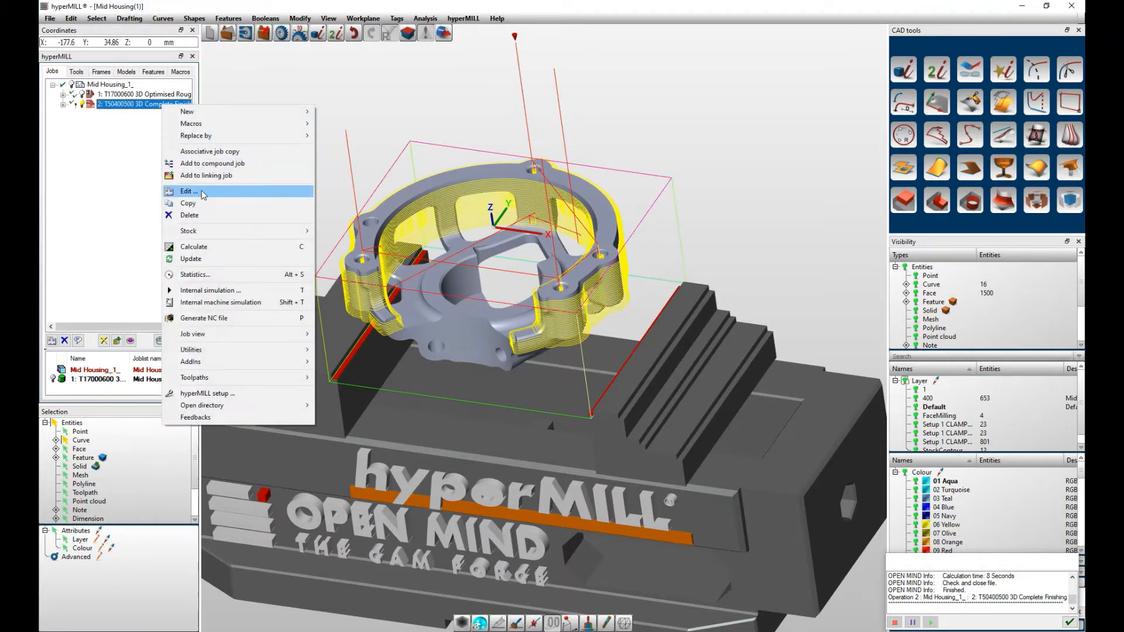
{"action": "left_click", "coordinate": [203, 192]}
{"action": "left_click", "coordinate": [446, 252]}
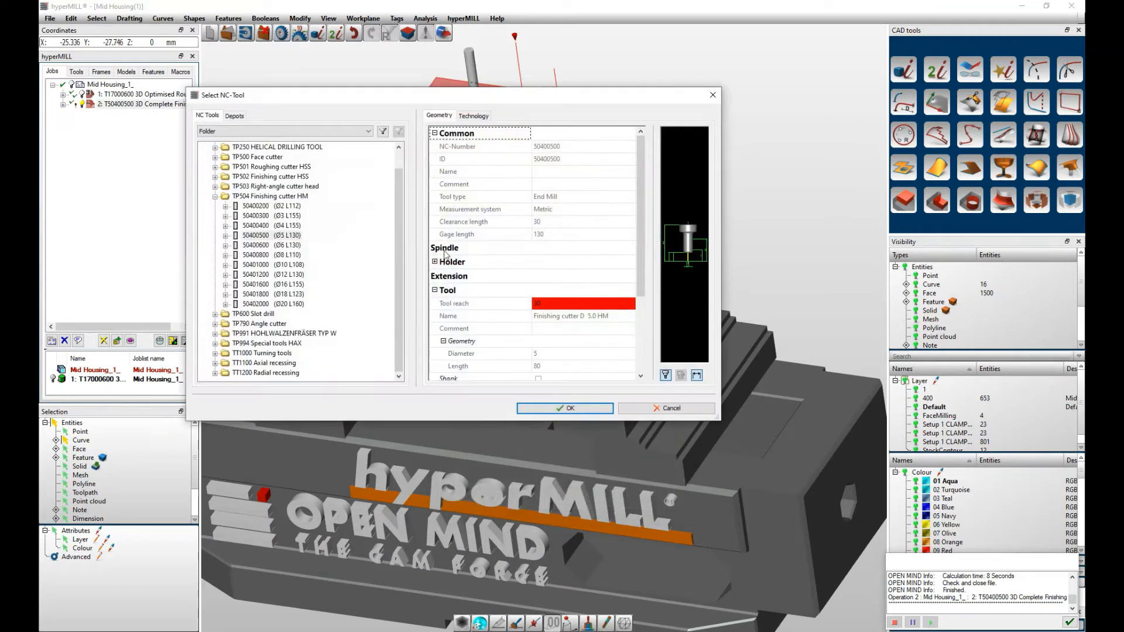
{"action": "left_click", "coordinate": [277, 246]}
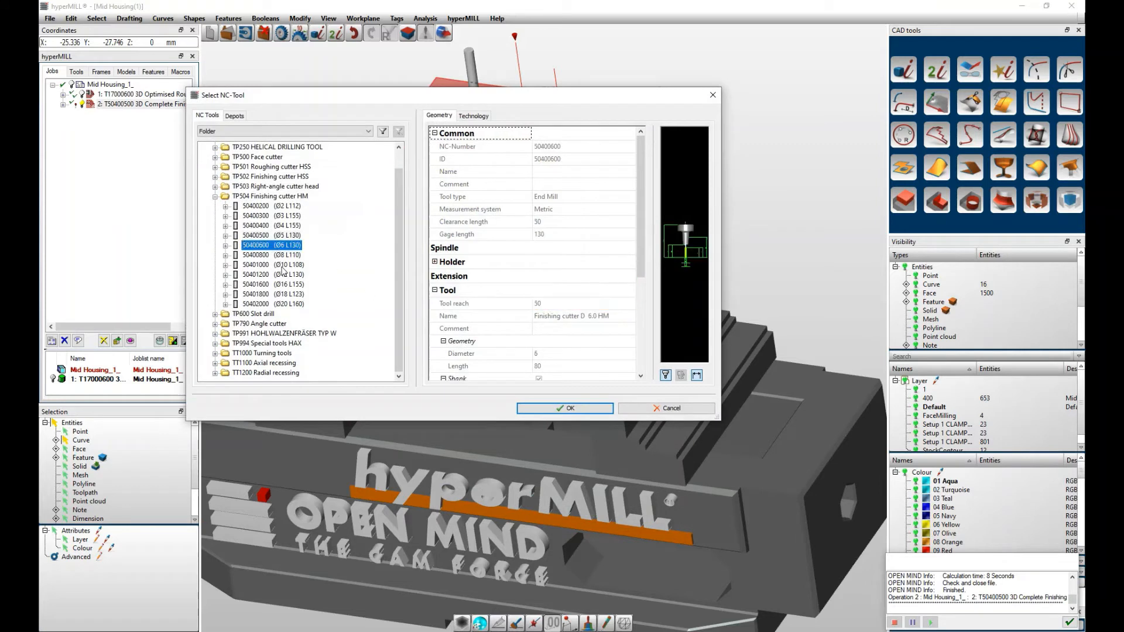
{"action": "left_click", "coordinate": [282, 255]}
{"action": "left_click", "coordinate": [284, 246]}
{"action": "left_click", "coordinate": [285, 255]}
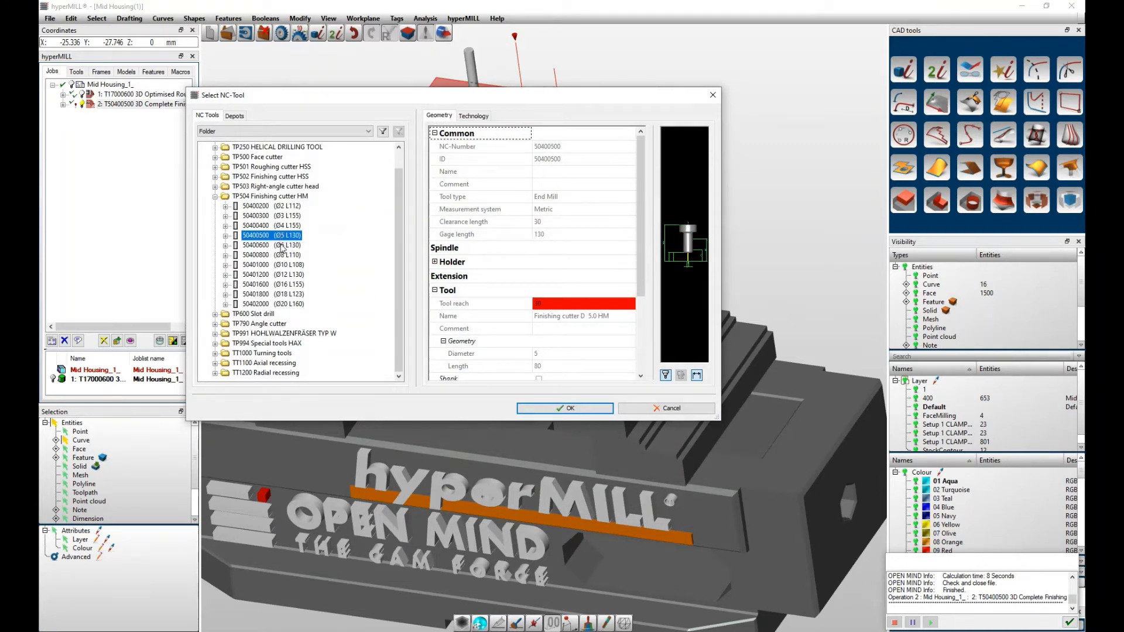
{"action": "left_click", "coordinate": [283, 245]}
{"action": "left_click", "coordinate": [283, 255]}
{"action": "left_click", "coordinate": [285, 265]}
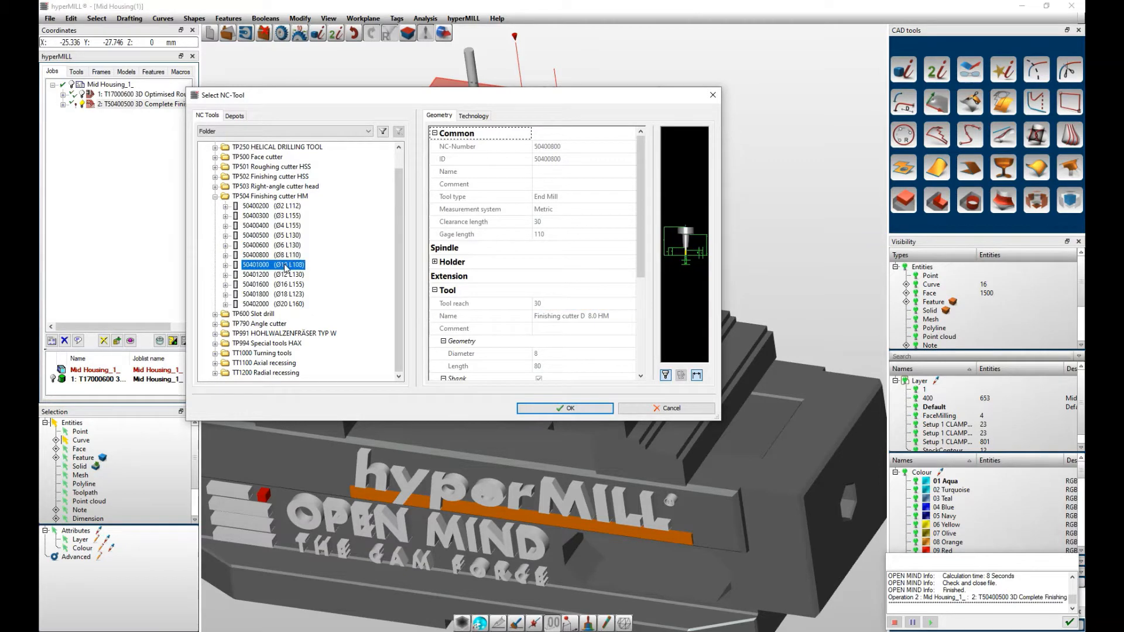
{"action": "left_click", "coordinate": [278, 255]}
{"action": "left_click", "coordinate": [278, 246]}
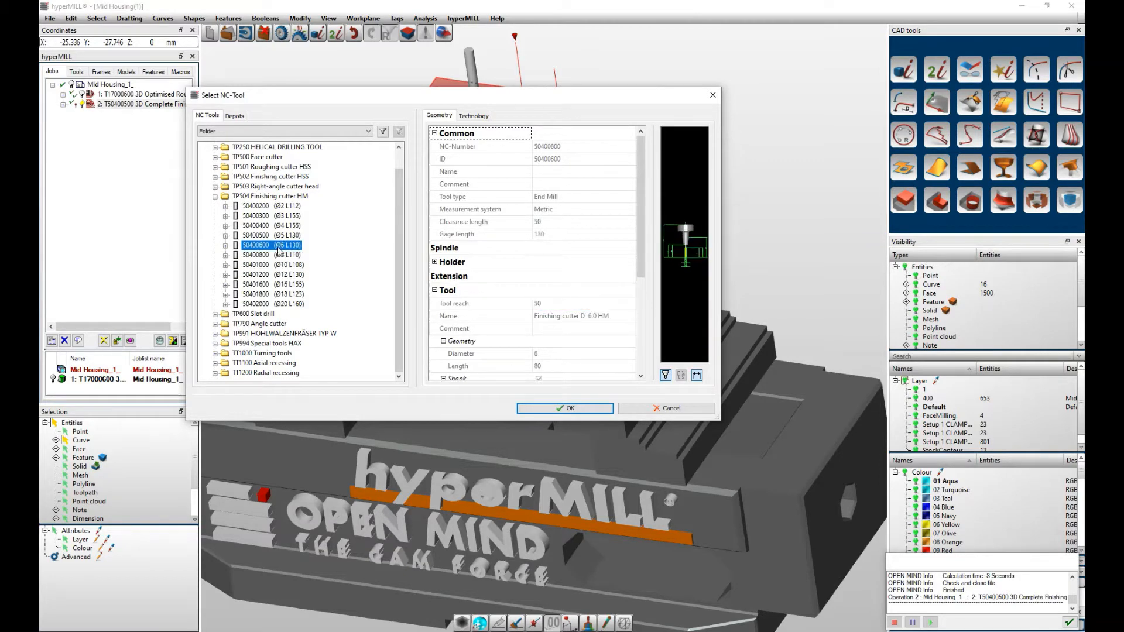
{"action": "double_click", "coordinate": [279, 247]}
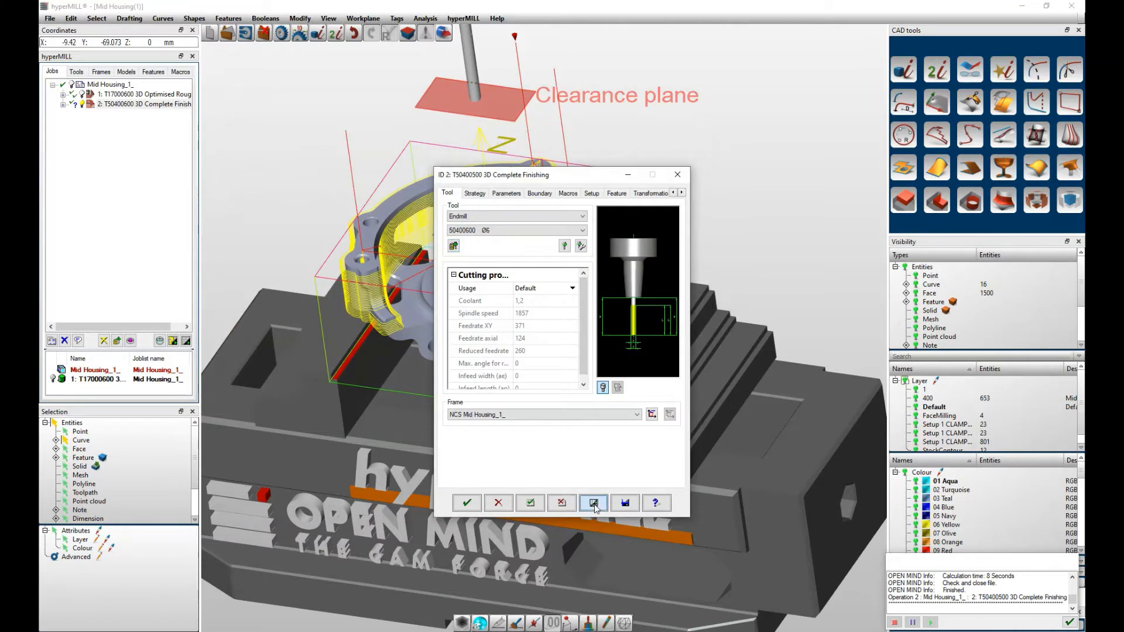
Recalculate the finishing operation, overwriting its existing toolpath file, and inspect the resulting toolpath on the housing.
{"action": "left_click", "coordinate": [595, 504]}
{"action": "left_click", "coordinate": [601, 384]}
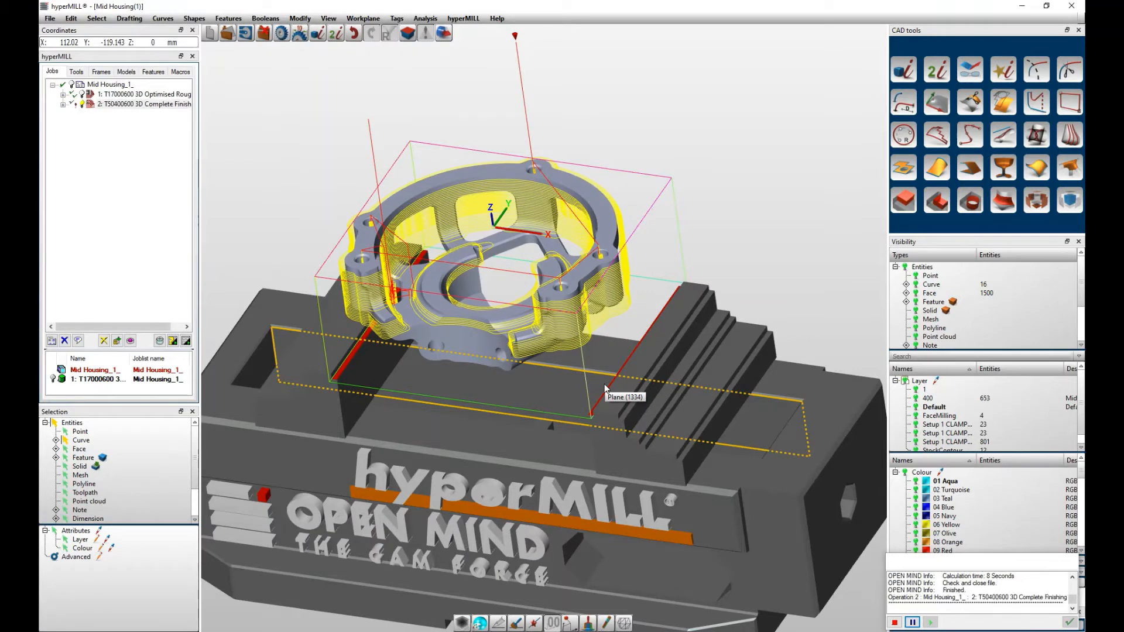
{"action": "scroll", "coordinate": [339, 295], "scroll_direction": "up", "scroll_amount": 4}
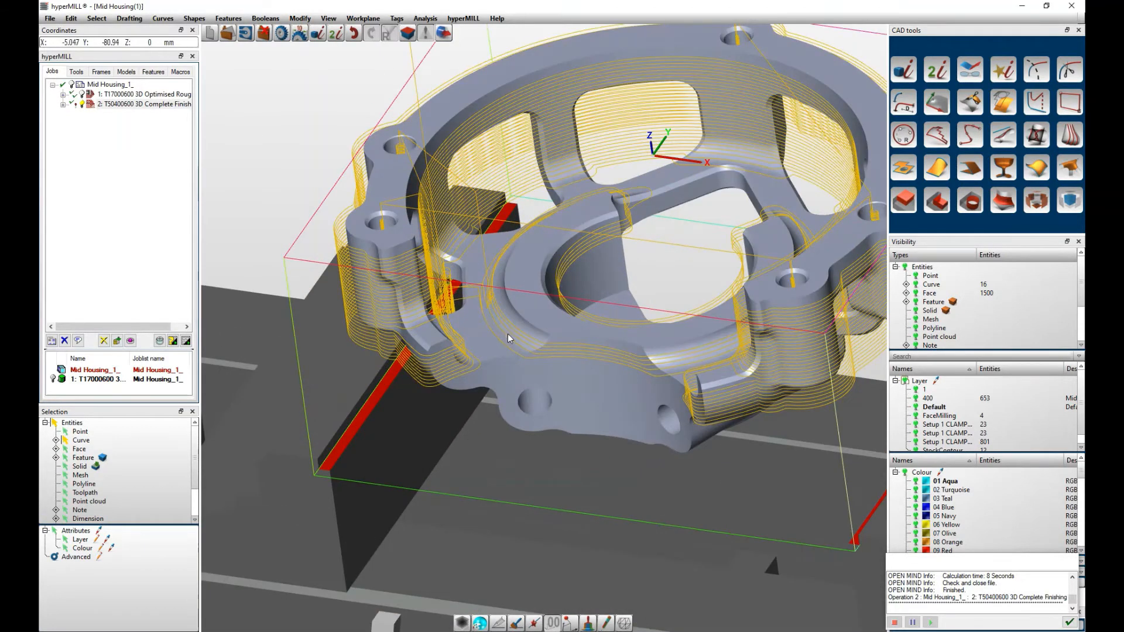
{"action": "scroll", "coordinate": [507, 334], "scroll_direction": "down", "scroll_amount": 6}
{"action": "scroll", "coordinate": [533, 334], "scroll_direction": "up", "scroll_amount": 3}
{"action": "scroll", "coordinate": [529, 336], "scroll_direction": "up", "scroll_amount": 2}
Run the internal machining simulation of the 3D Complete Finishing operation at maximum speed.
{"action": "left_click", "coordinate": [143, 104]}
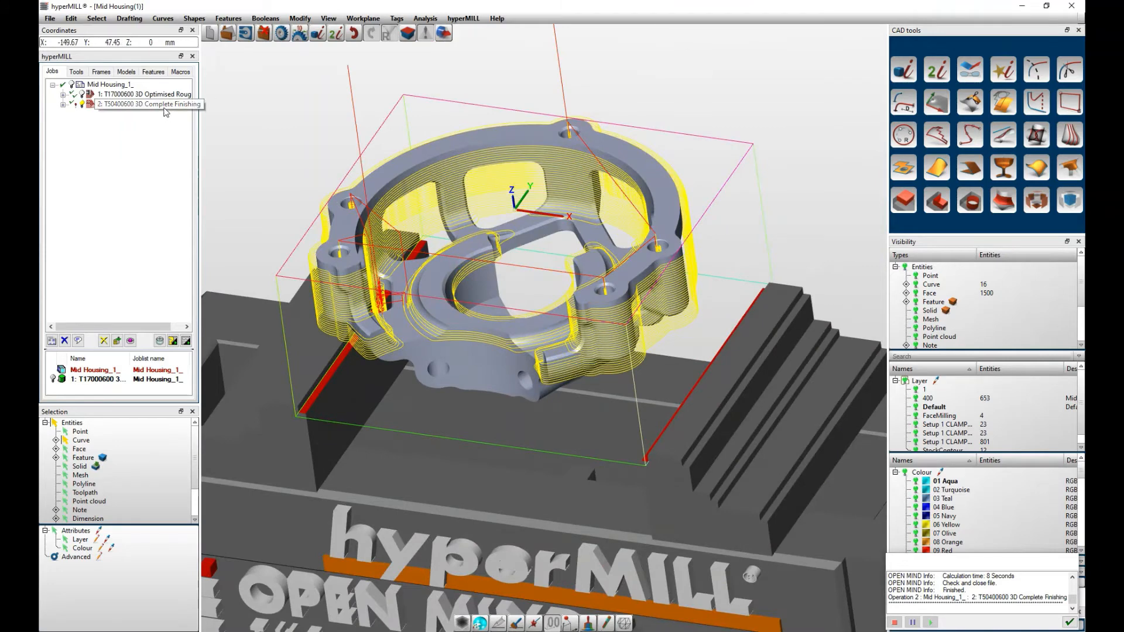
{"action": "right_click", "coordinate": [165, 106]}
{"action": "left_click", "coordinate": [257, 305]}
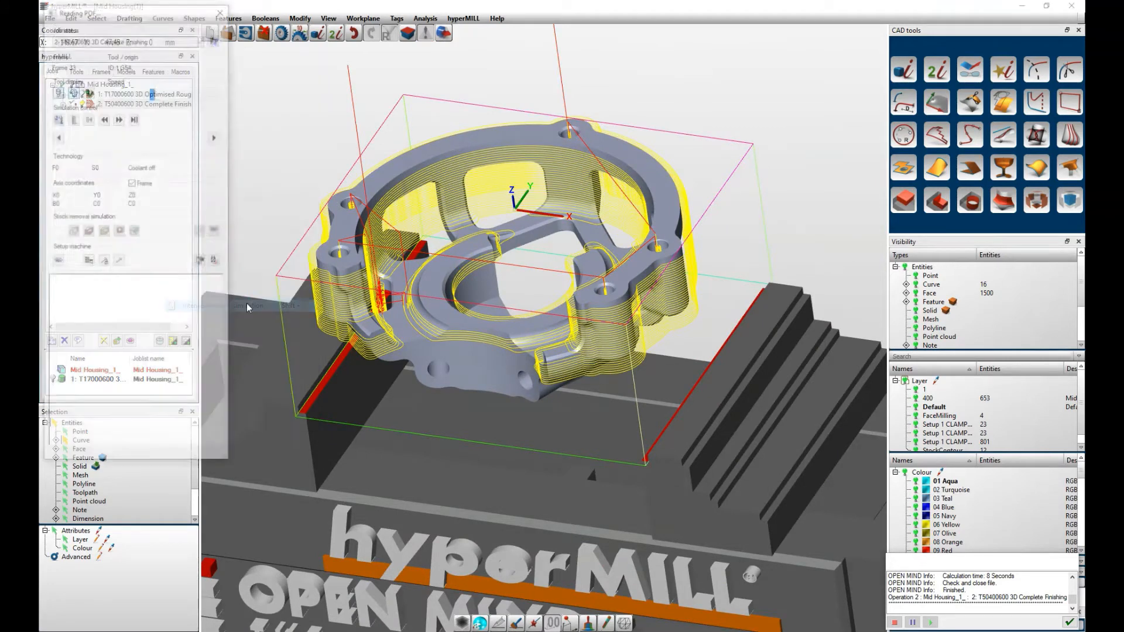
{"action": "left_click", "coordinate": [153, 176]}
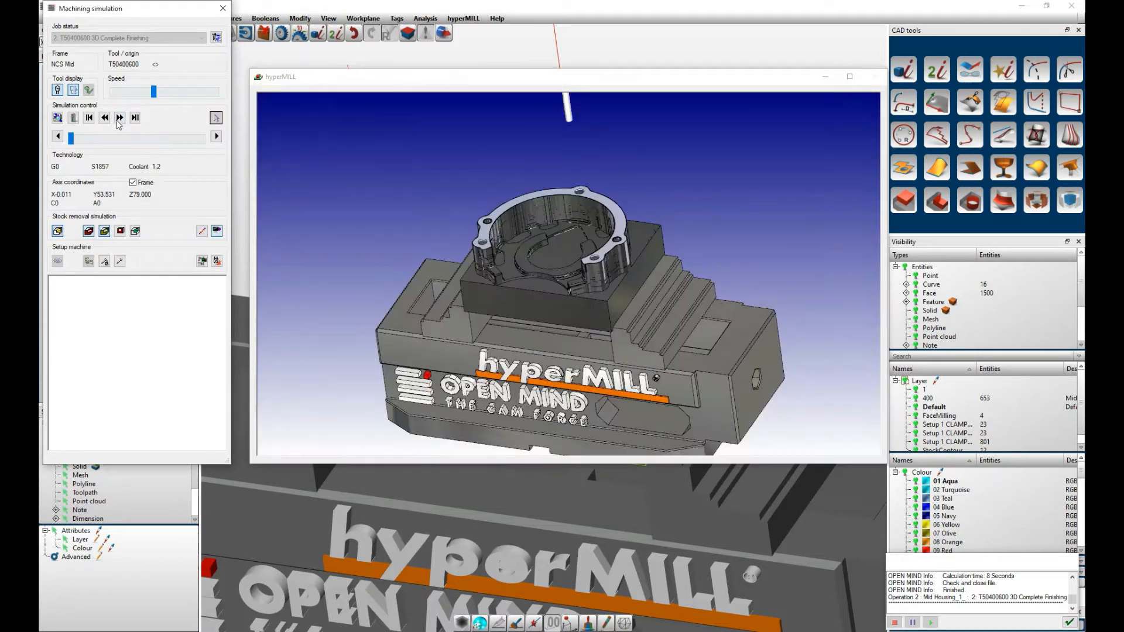
{"action": "left_click", "coordinate": [120, 118]}
{"action": "left_click_drag", "start_coordinate": [153, 92], "coordinate": [217, 92]}
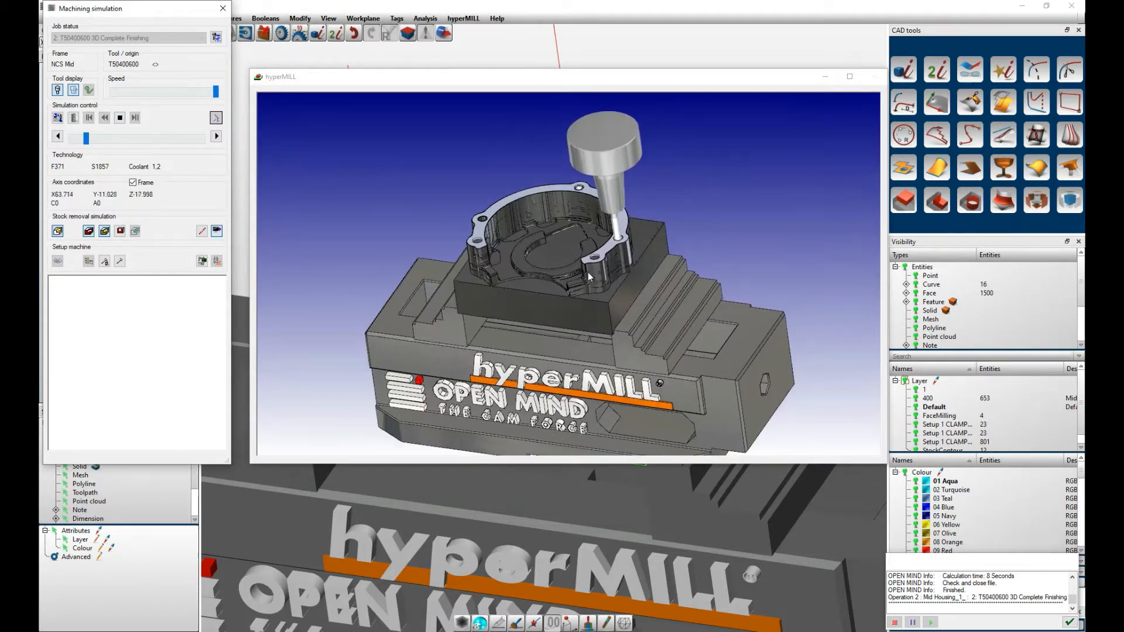
Examine the simulated housing's walls and floor up close and close the machining simulation.
{"action": "scroll", "coordinate": [505, 201], "scroll_direction": "up", "scroll_amount": 5}
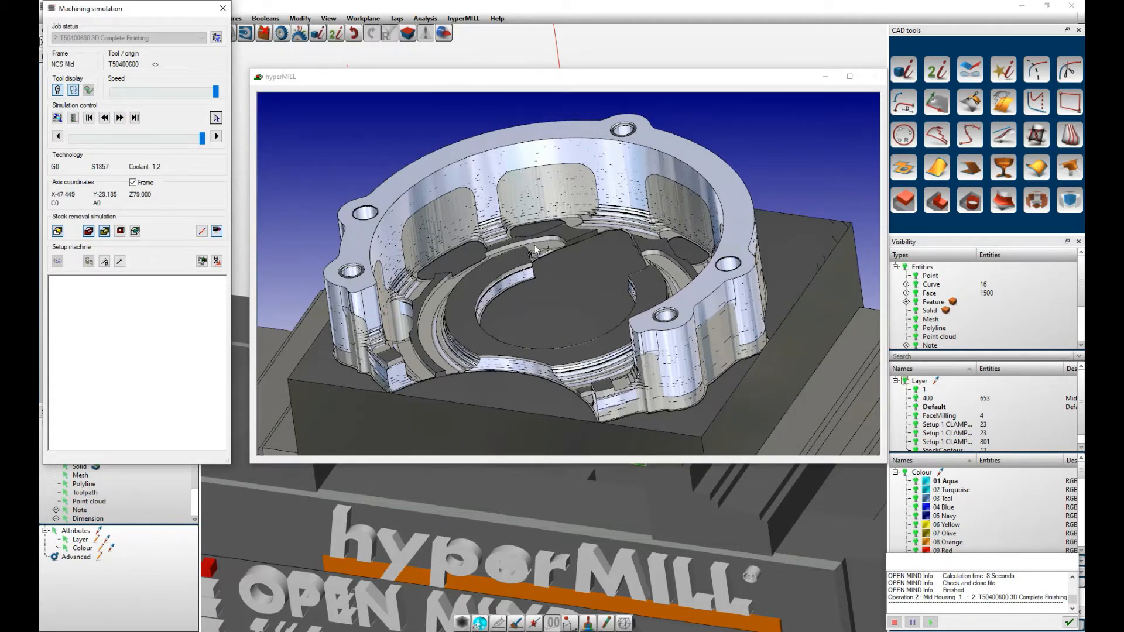
{"action": "scroll", "coordinate": [507, 283], "scroll_direction": "up", "scroll_amount": 3}
{"action": "scroll", "coordinate": [508, 282], "scroll_direction": "down", "scroll_amount": 6}
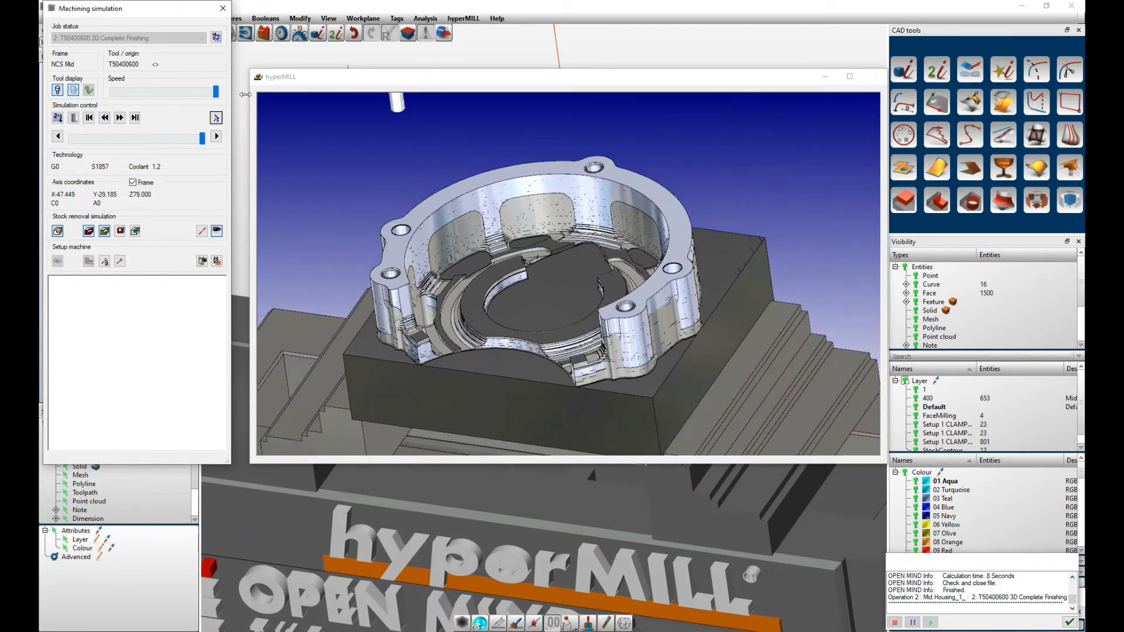
{"action": "left_click", "coordinate": [222, 8]}
Add another 3D Complete Finishing operation from the 3D Advanced Milling category to the job list.
{"action": "right_click", "coordinate": [102, 125]}
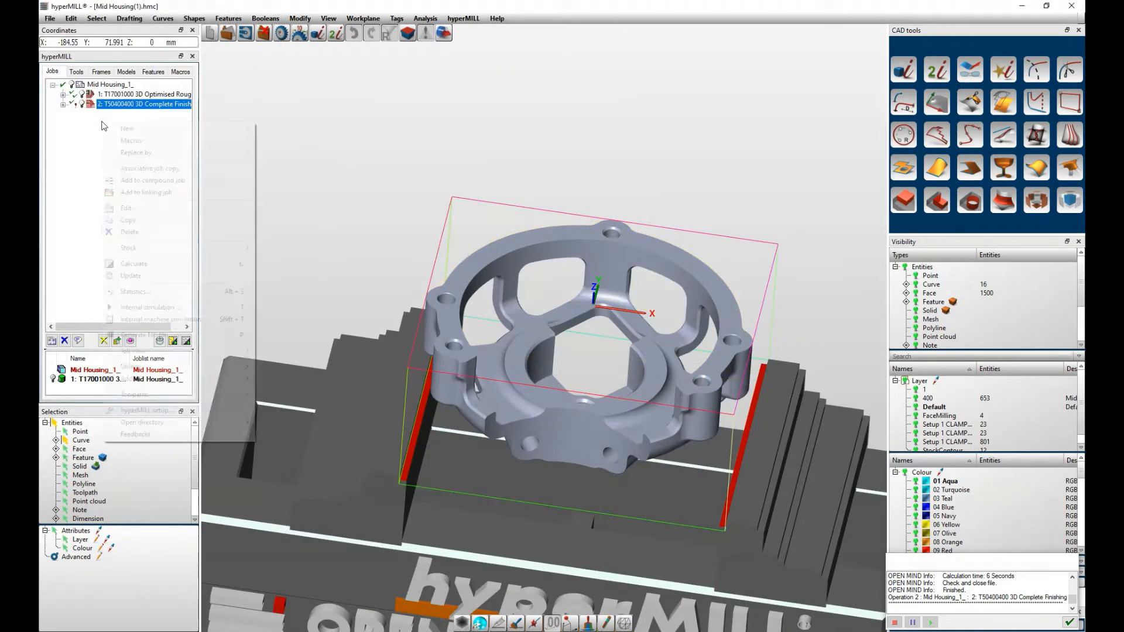
{"action": "mouse_move", "coordinate": [143, 128]}
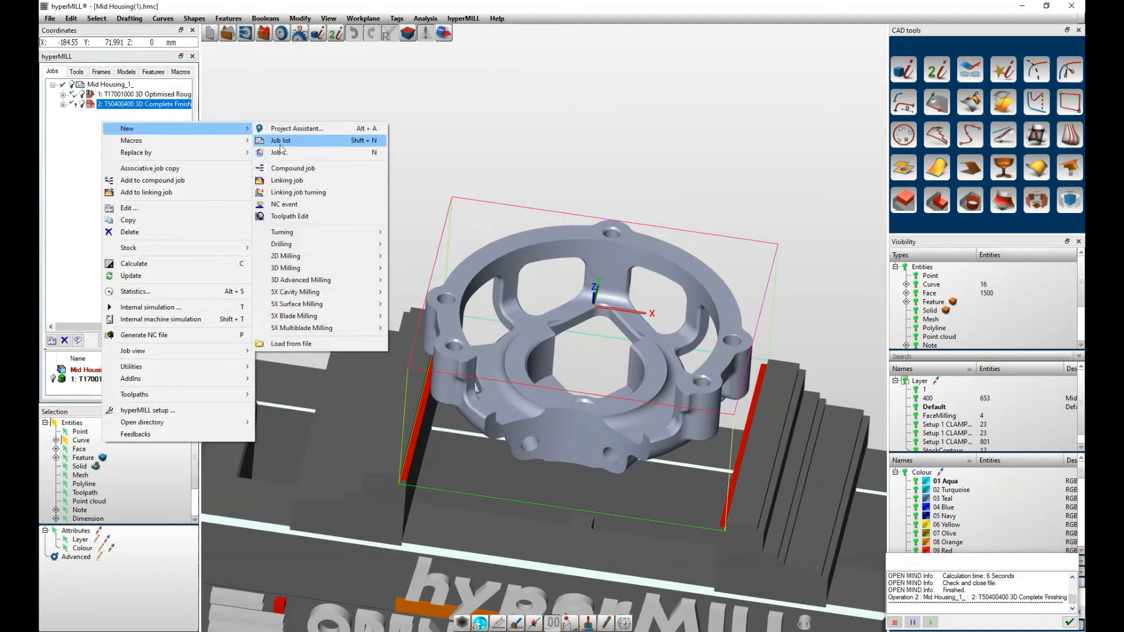
{"action": "left_click", "coordinate": [276, 152]}
{"action": "left_click", "coordinate": [457, 247]}
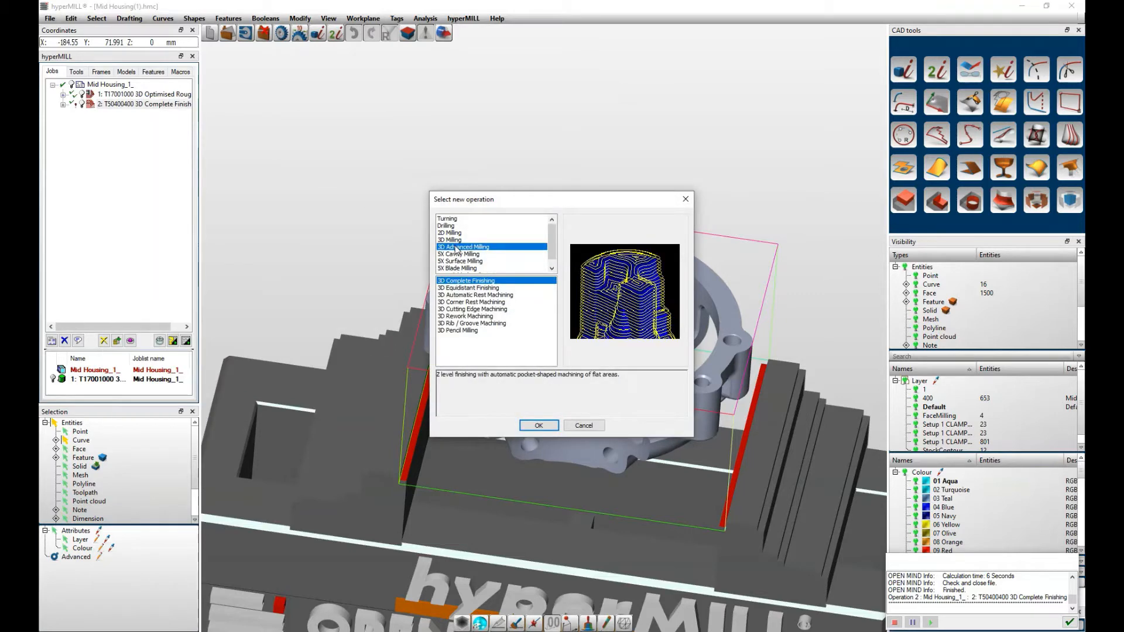
{"action": "double_click", "coordinate": [470, 282]}
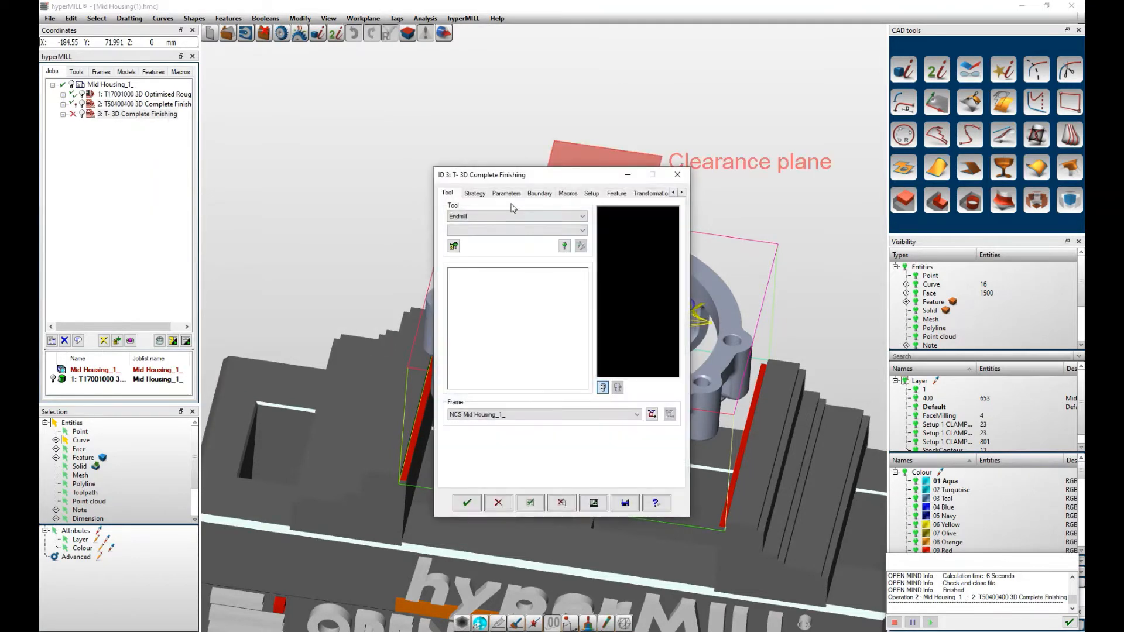
Assign the Ø4 L155 endmill 50400400 from the TP504 Finishing cutter HM folder to the new third operation.
{"action": "left_click", "coordinate": [456, 246]}
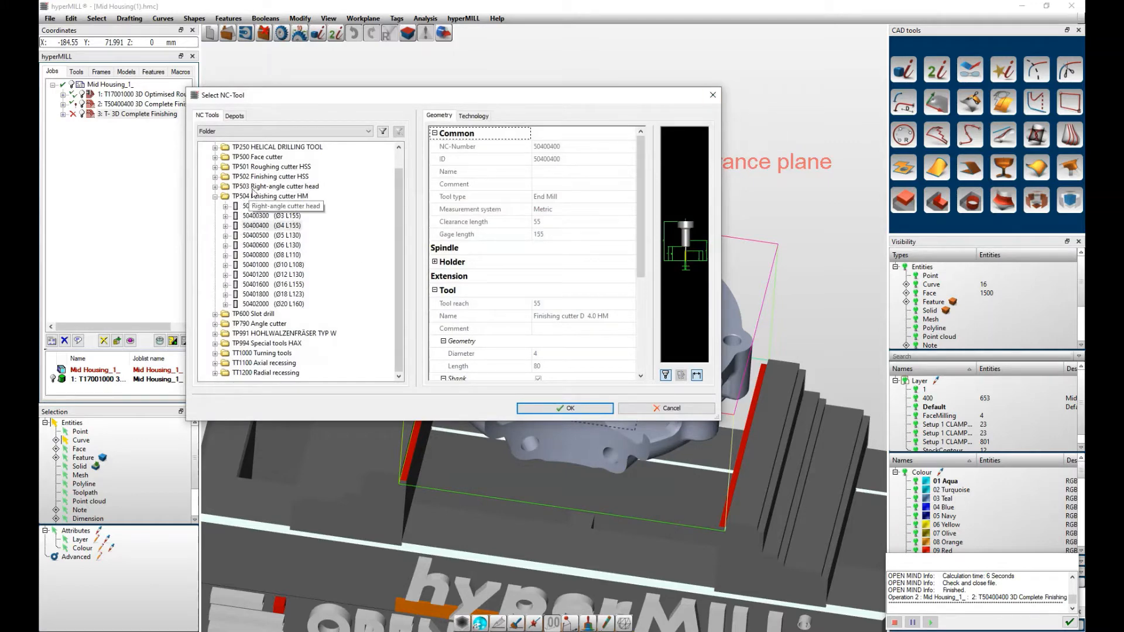
{"action": "left_click", "coordinate": [713, 95]}
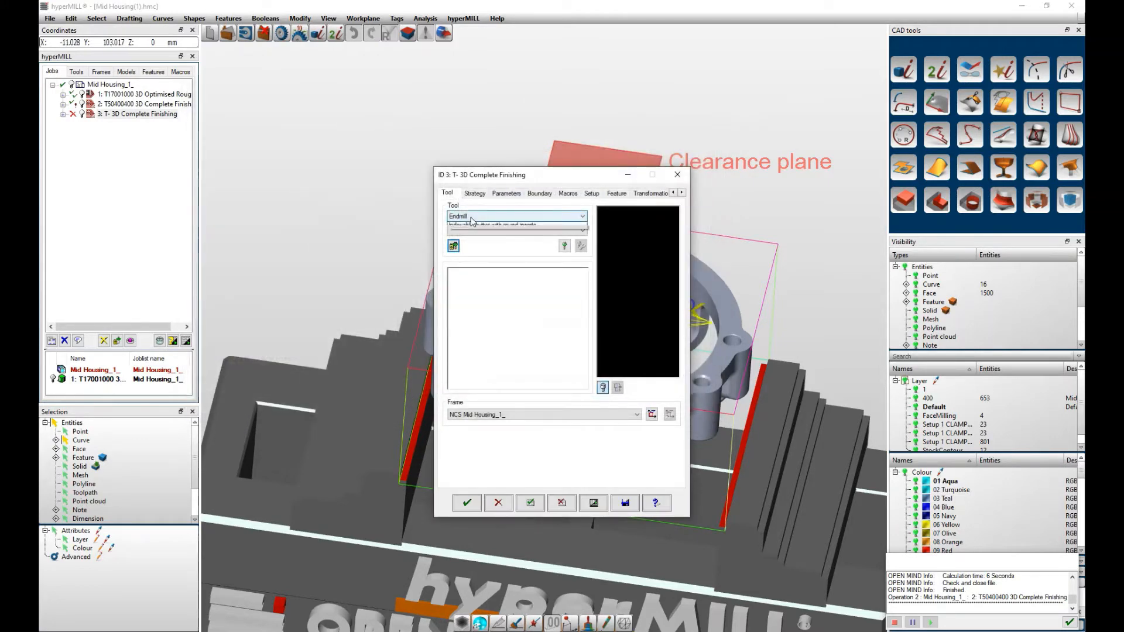
{"action": "left_click", "coordinate": [474, 216]}
{"action": "left_click", "coordinate": [458, 233]}
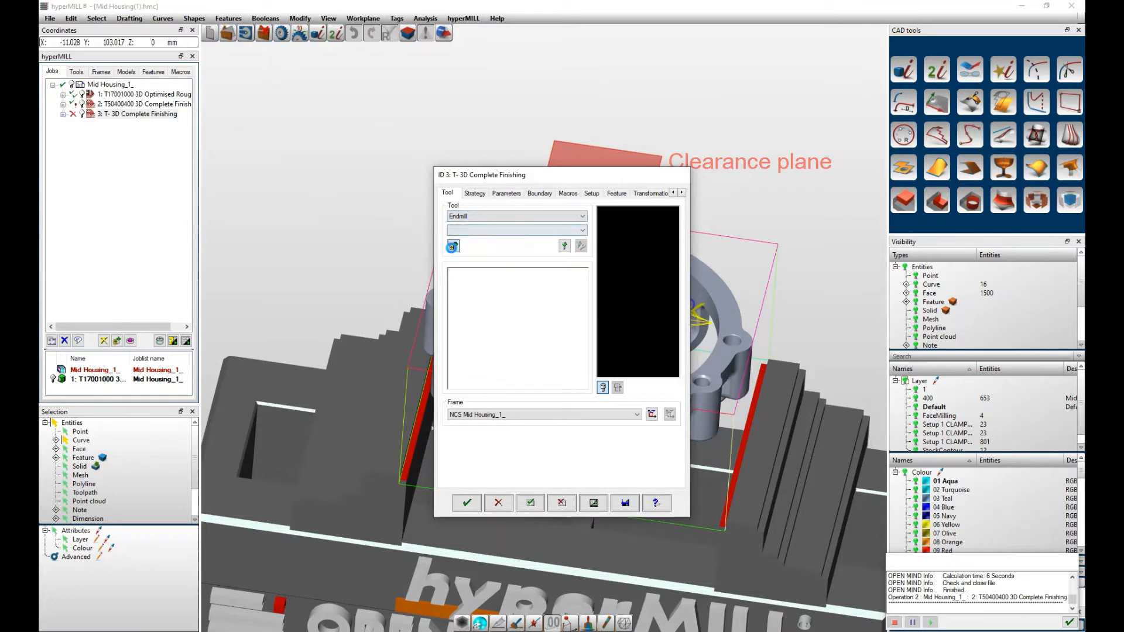
{"action": "left_click", "coordinate": [455, 249]}
{"action": "left_click", "coordinate": [263, 266]}
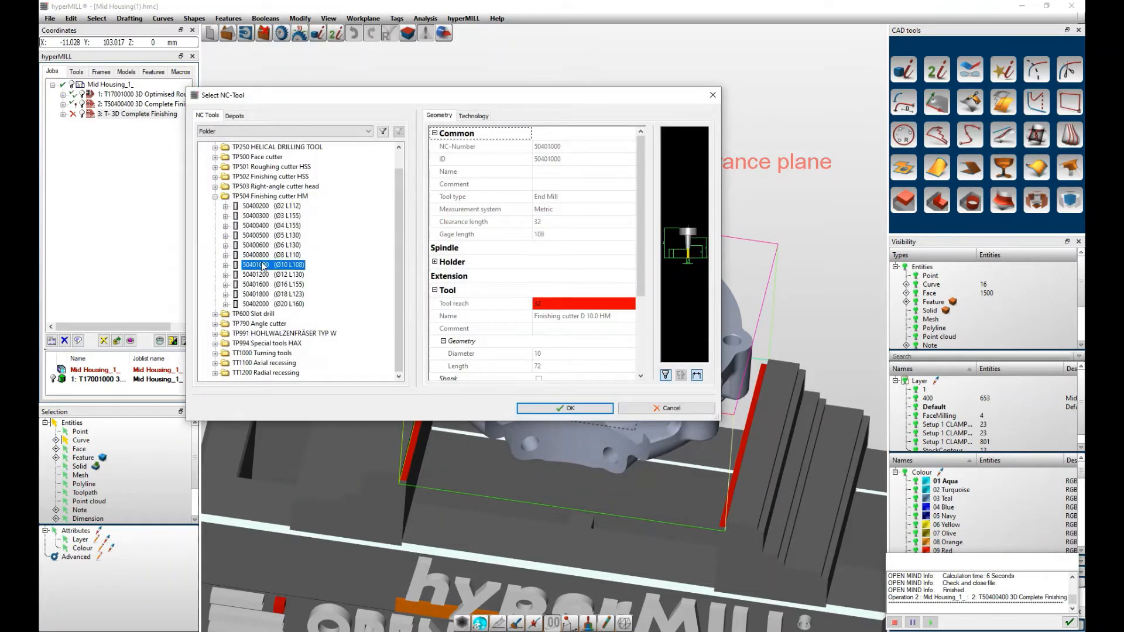
{"action": "left_click", "coordinate": [262, 256]}
{"action": "left_click", "coordinate": [265, 245]}
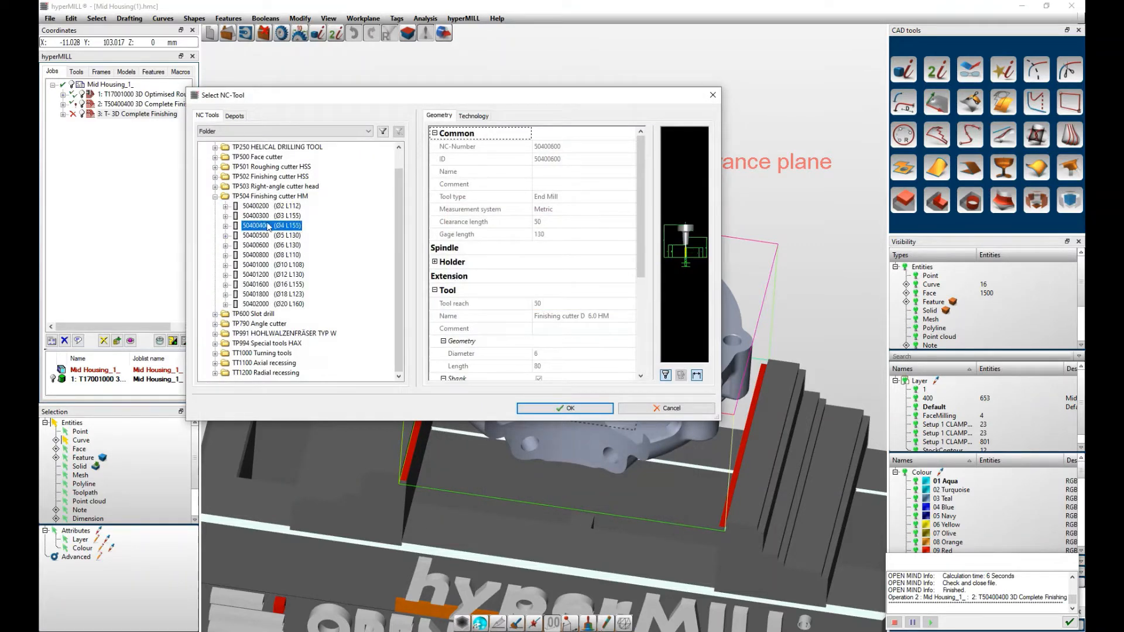
{"action": "left_click", "coordinate": [267, 226]}
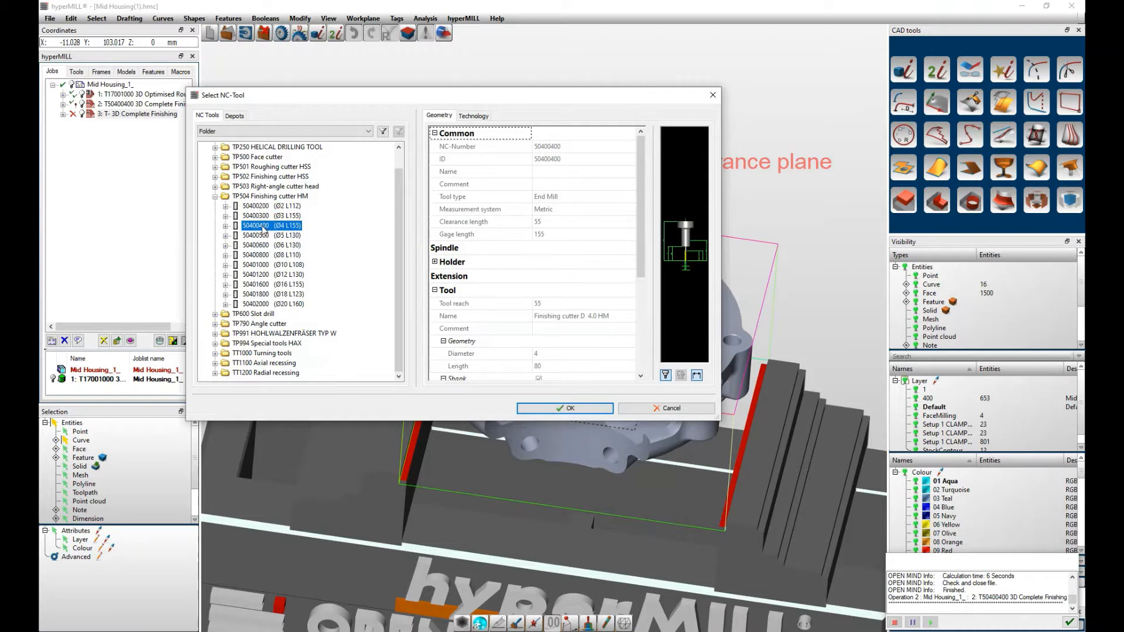
{"action": "double_click", "coordinate": [263, 227]}
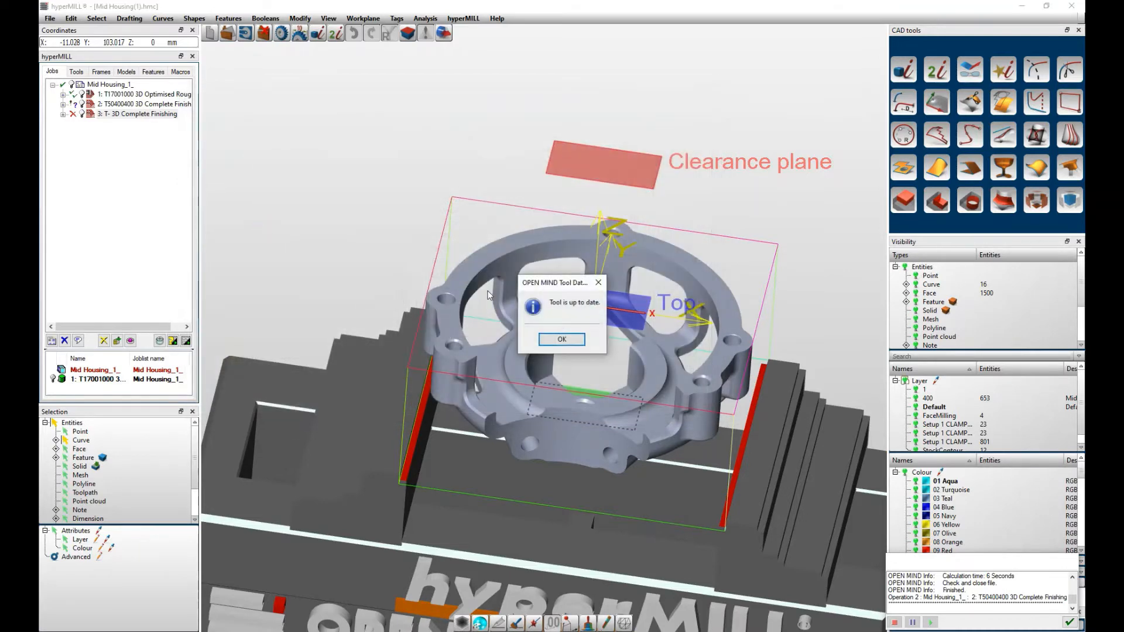
{"action": "left_click", "coordinate": [562, 345]}
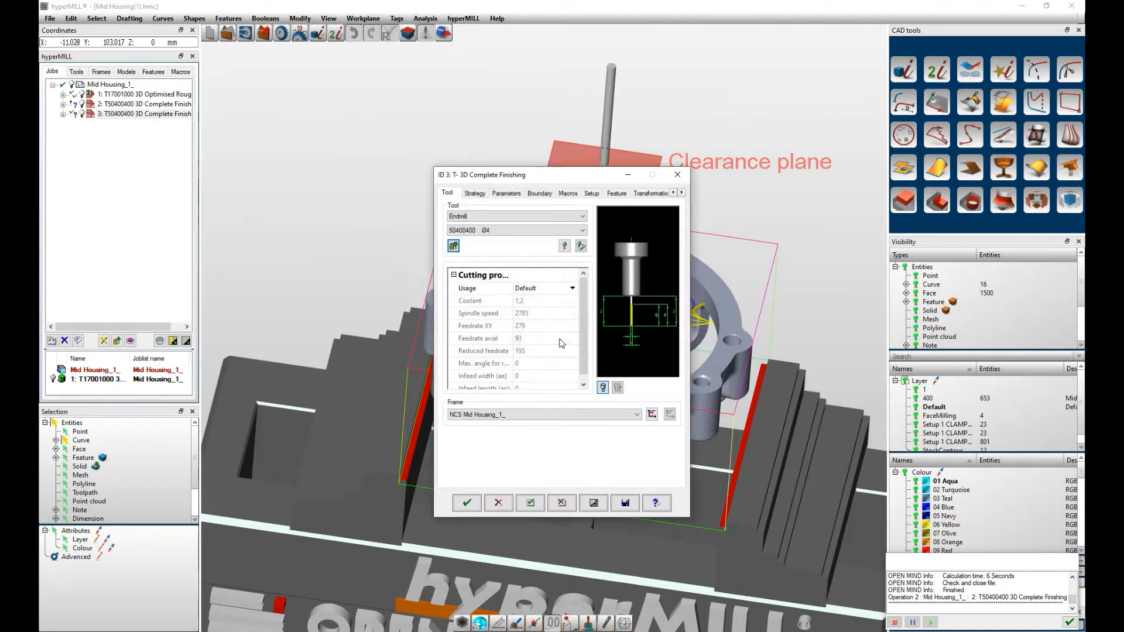
Restrict the third operation's slope dependent machining to flat areas and set their strategy to Zigzag.
{"action": "left_click", "coordinate": [475, 193]}
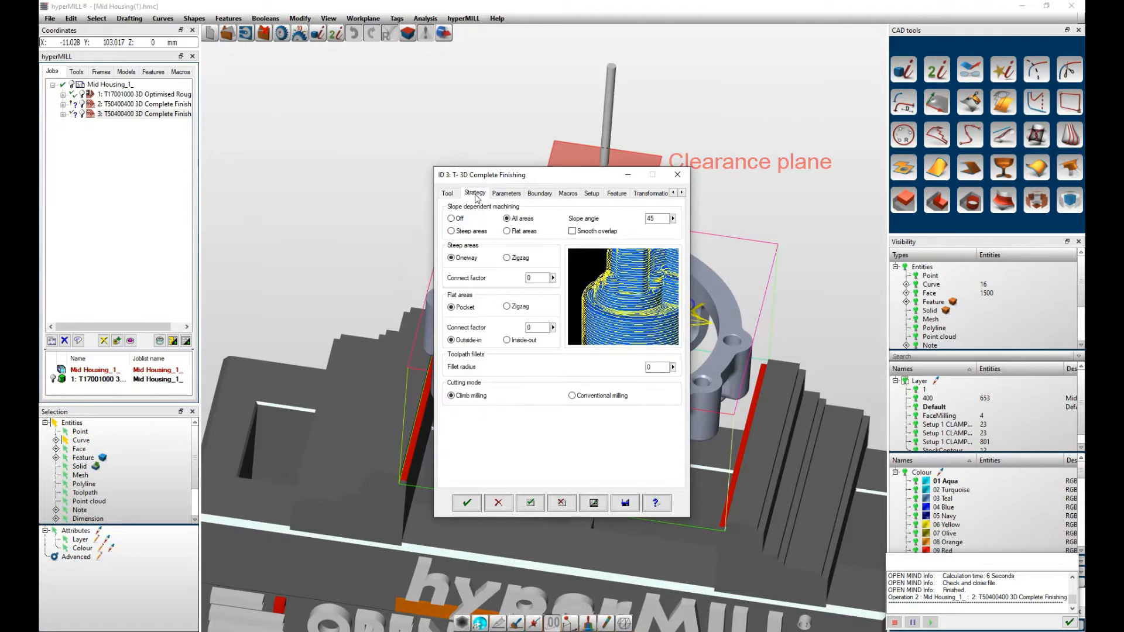
{"action": "left_click", "coordinate": [506, 232]}
{"action": "left_click", "coordinate": [506, 194]}
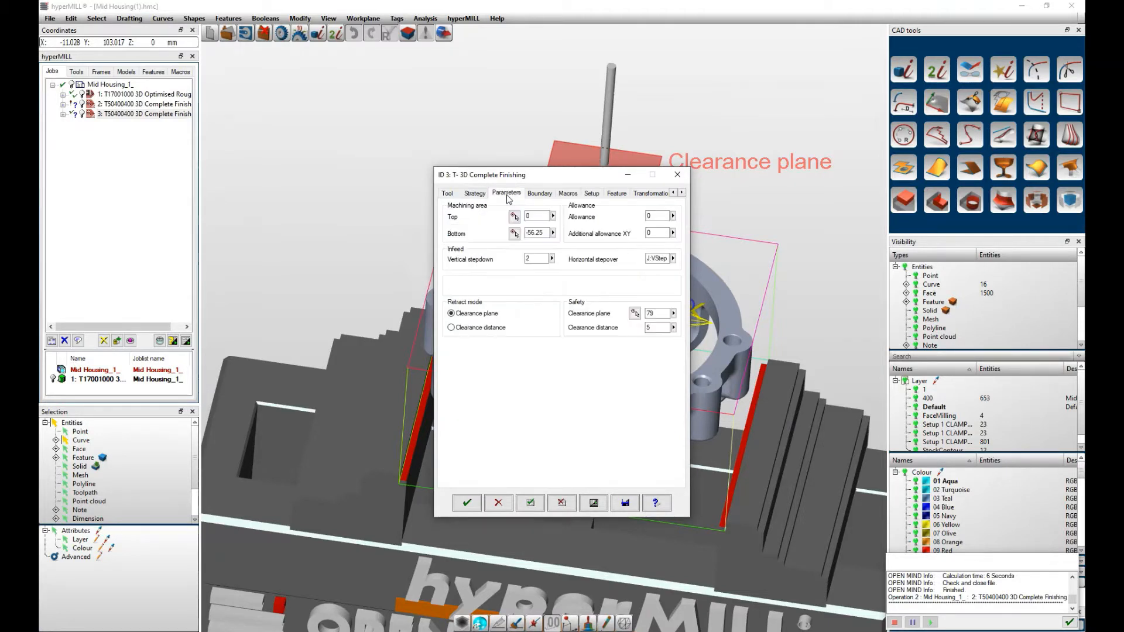
{"action": "left_click", "coordinate": [475, 193]}
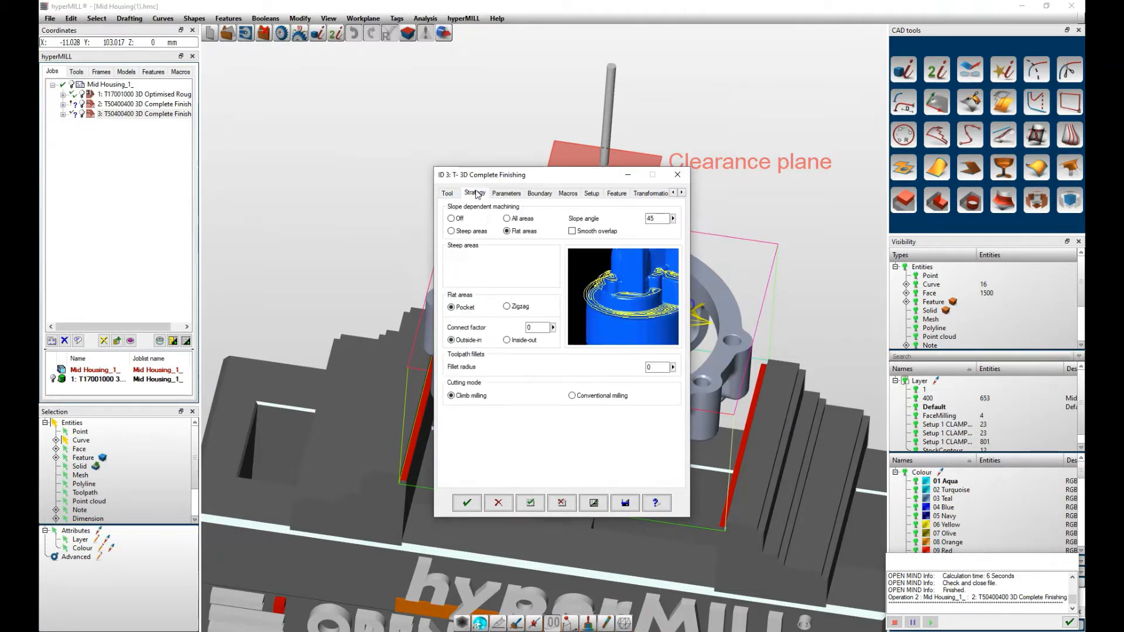
{"action": "left_click", "coordinate": [507, 307]}
Review the third operation's parameters, boundary, macro, setup and transformation settings, and calculate its toolpath, overwriting the existing file.
{"action": "left_click", "coordinate": [519, 195]}
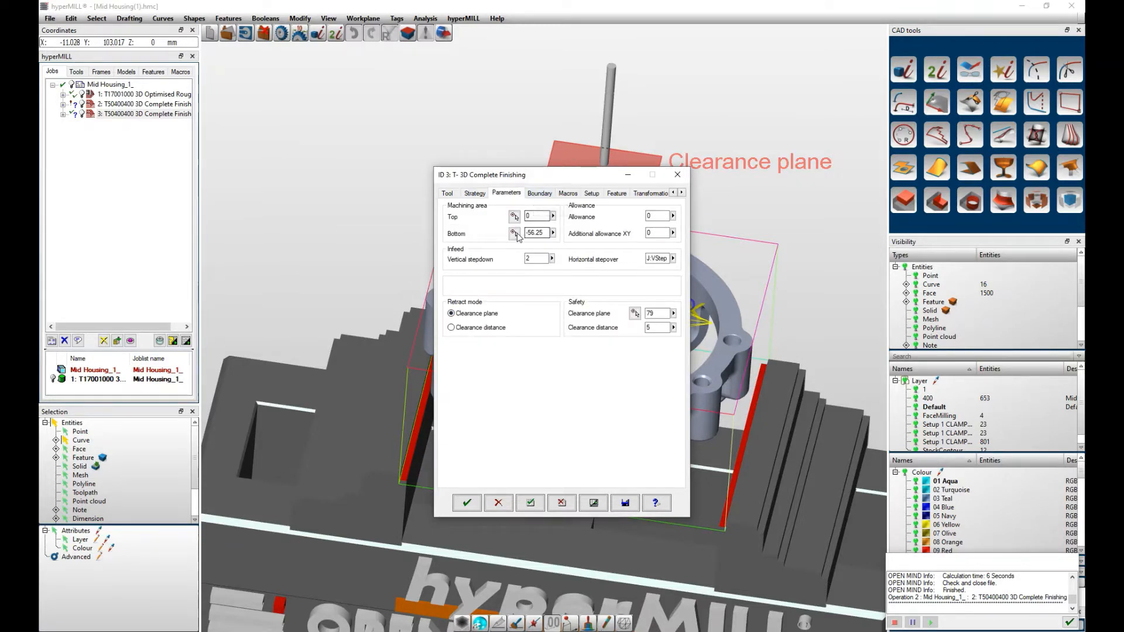
{"action": "left_click", "coordinate": [541, 194]}
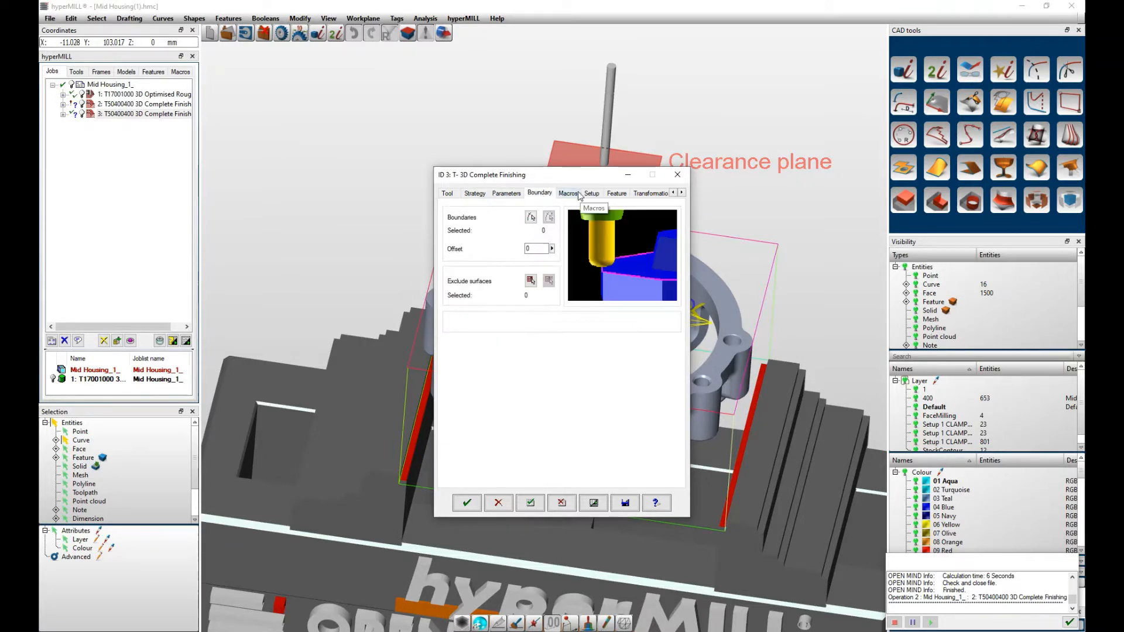
{"action": "left_click", "coordinate": [569, 195]}
{"action": "left_click", "coordinate": [591, 194]}
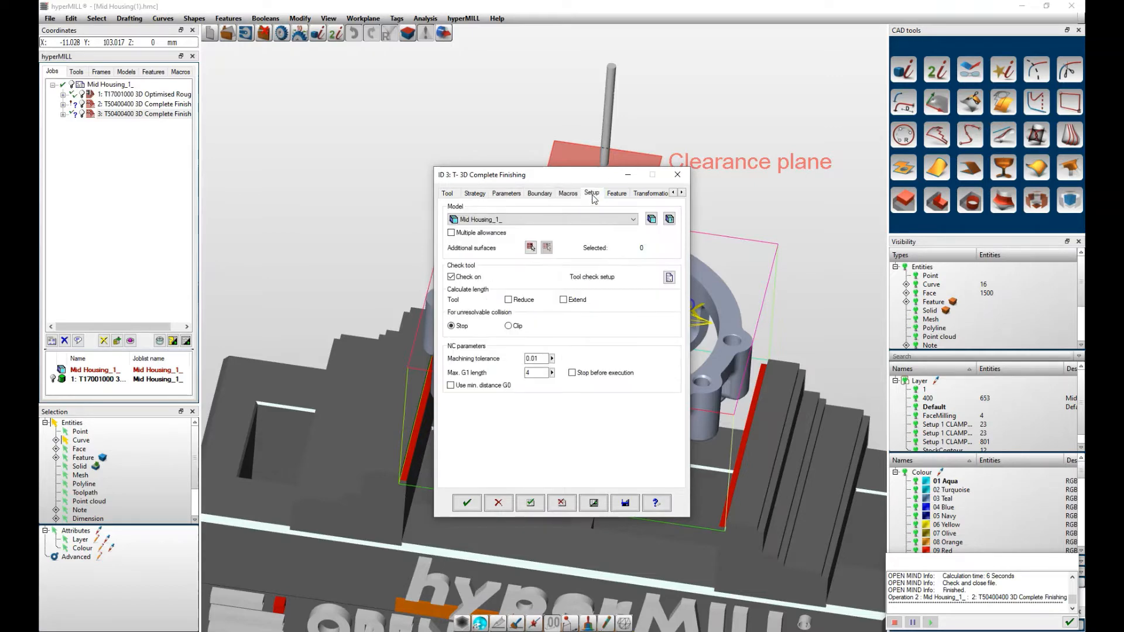
{"action": "left_click", "coordinate": [651, 195]}
{"action": "left_click", "coordinate": [602, 498]}
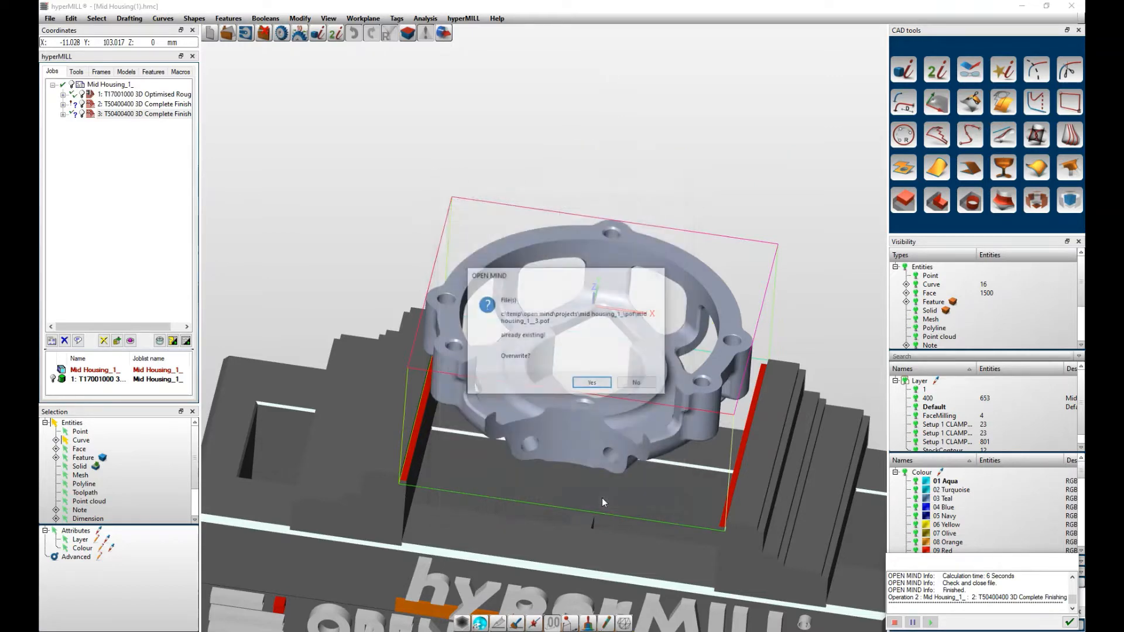
{"action": "left_click", "coordinate": [594, 384]}
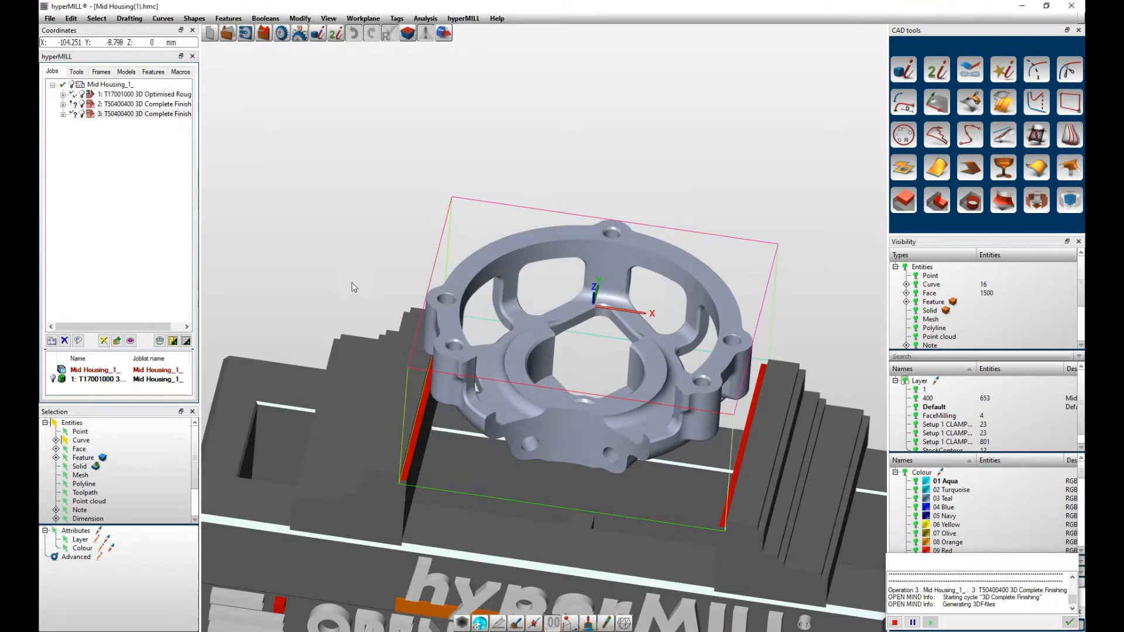
Open the internal machine simulation for the third operation and calculate its starting stock with operation 2 included.
{"action": "scroll", "coordinate": [330, 273], "scroll_direction": "down", "scroll_amount": 2}
{"action": "scroll", "coordinate": [484, 288], "scroll_direction": "up", "scroll_amount": 2}
{"action": "scroll", "coordinate": [535, 296], "scroll_direction": "up", "scroll_amount": 1}
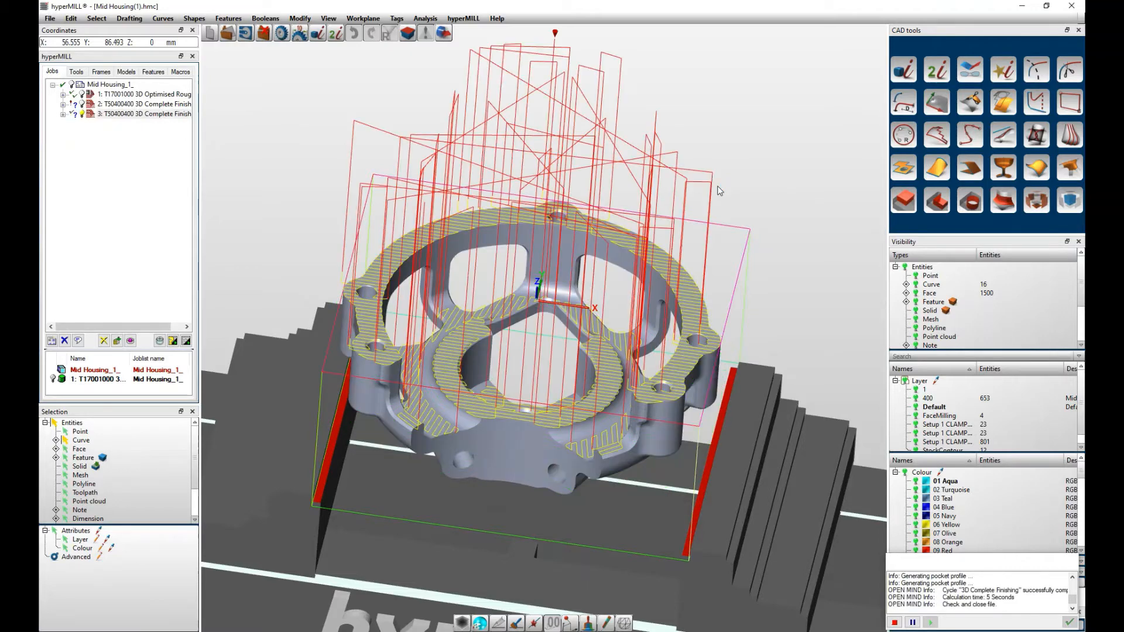
{"action": "right_click", "coordinate": [125, 118]}
{"action": "left_click", "coordinate": [175, 313]}
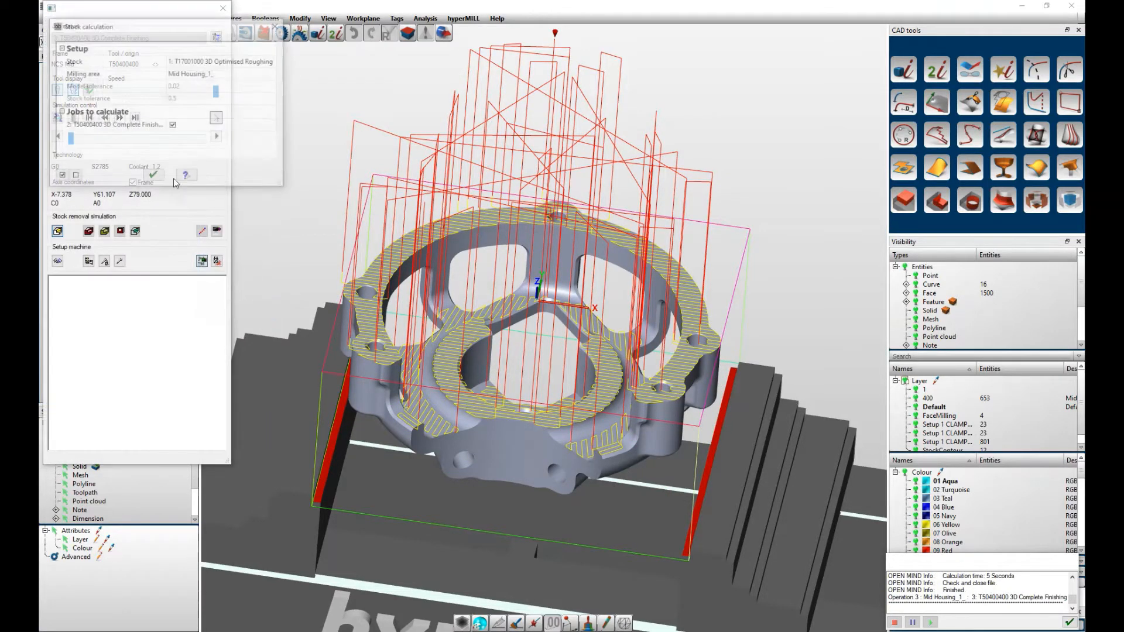
{"action": "left_click", "coordinate": [153, 176]}
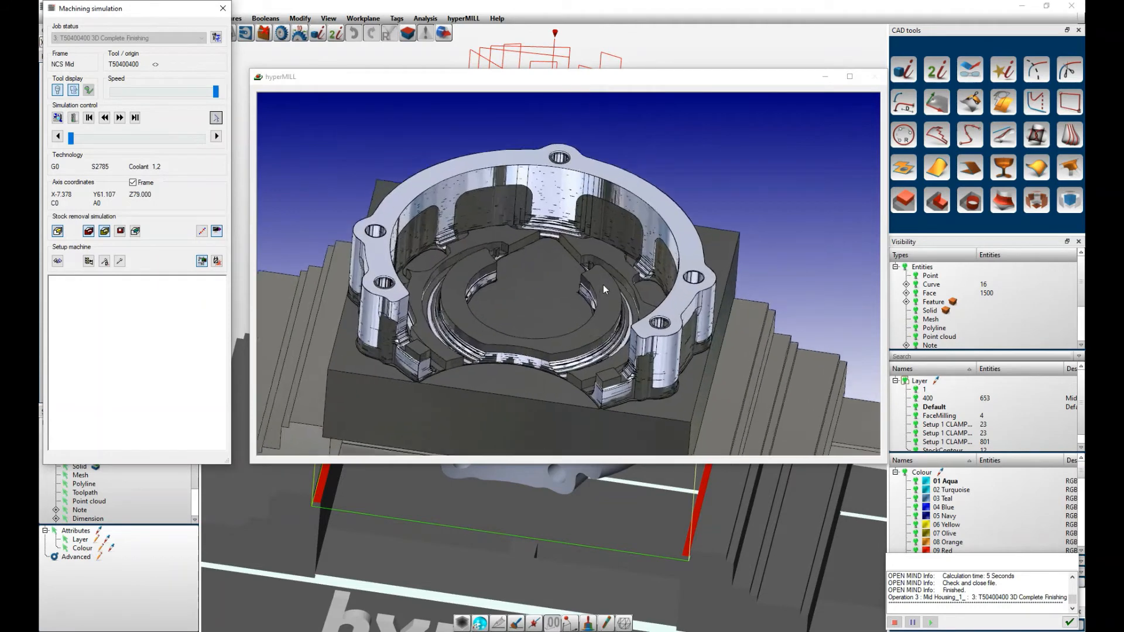
Run the stock removal simulation of the third operation at a reduced speed, and close the simulation.
{"action": "scroll", "coordinate": [603, 285], "scroll_direction": "up", "scroll_amount": 2}
{"action": "left_click", "coordinate": [120, 117]}
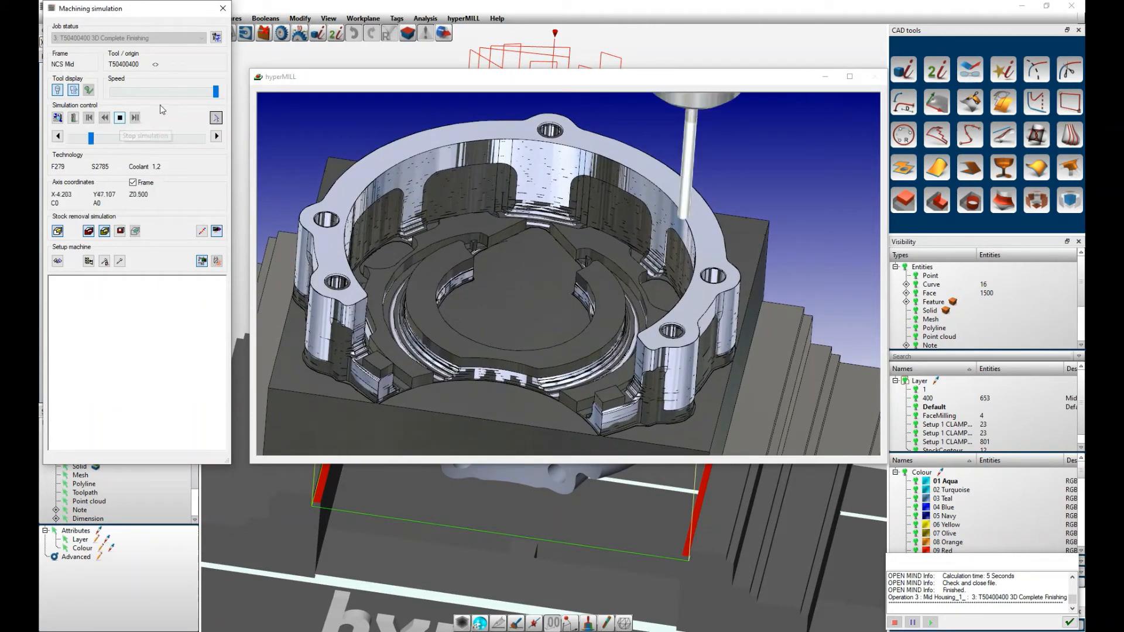
{"action": "left_click_drag", "start_coordinate": [216, 91], "coordinate": [174, 91]}
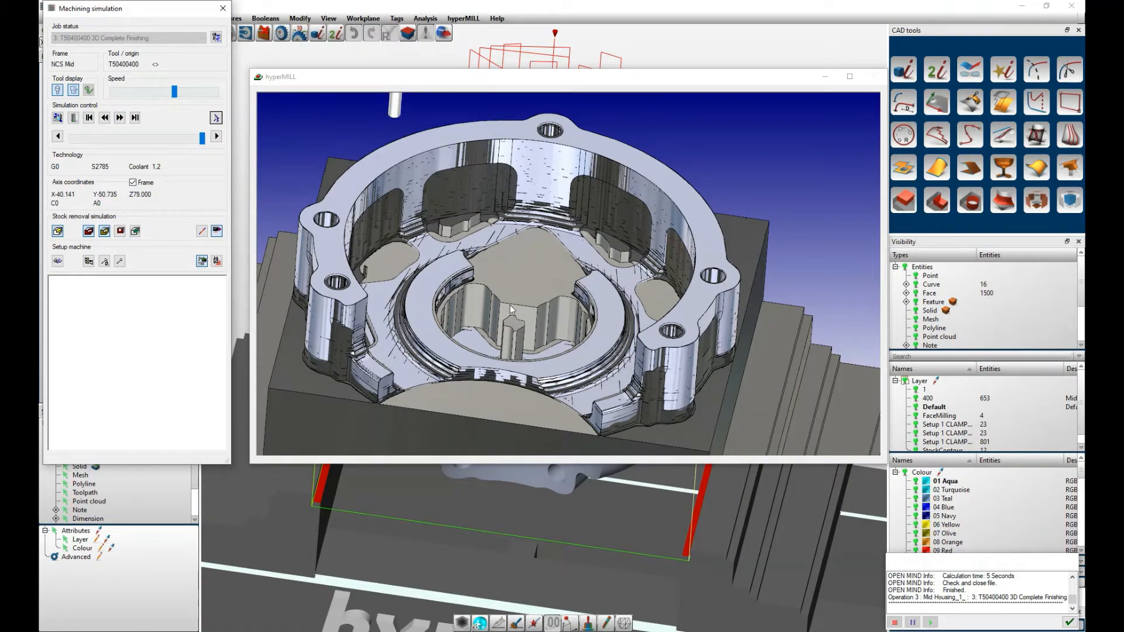
{"action": "left_click", "coordinate": [222, 9]}
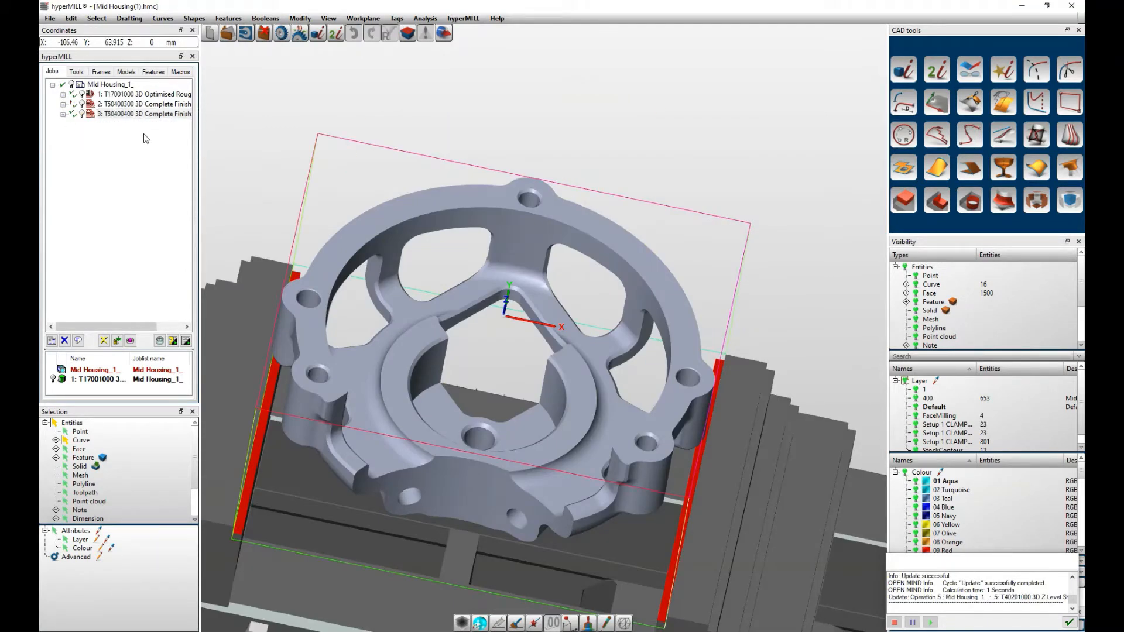
Add a 3D Z Level Shape Finishing operation from the 3D Milling category to the job list.
{"action": "right_click", "coordinate": [145, 135]}
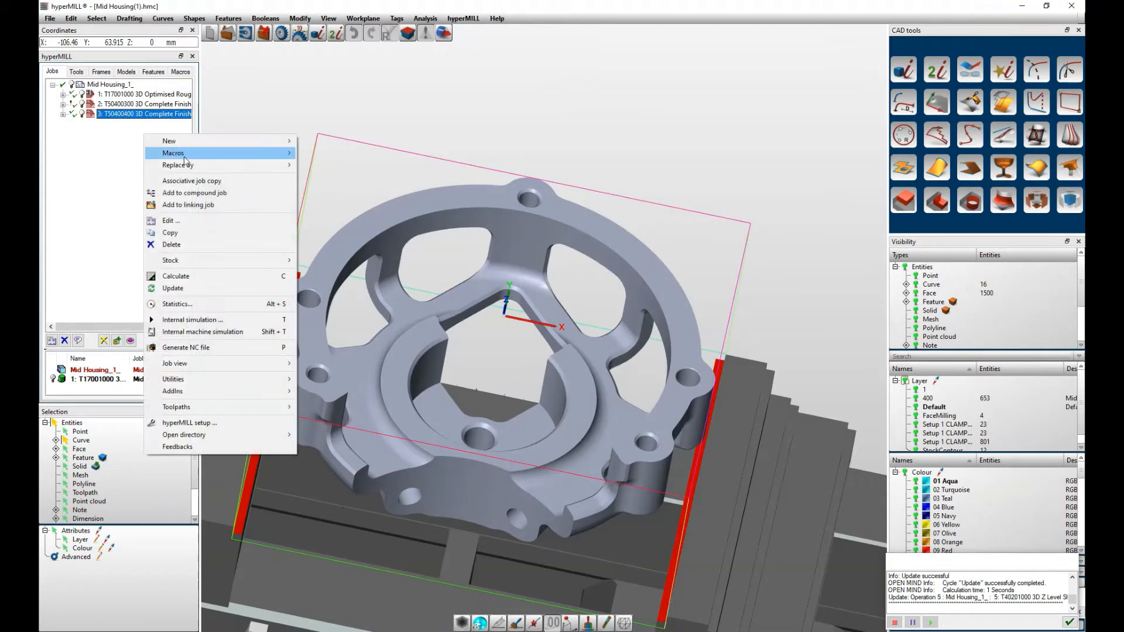
{"action": "mouse_move", "coordinate": [281, 141]}
{"action": "left_click", "coordinate": [361, 164]}
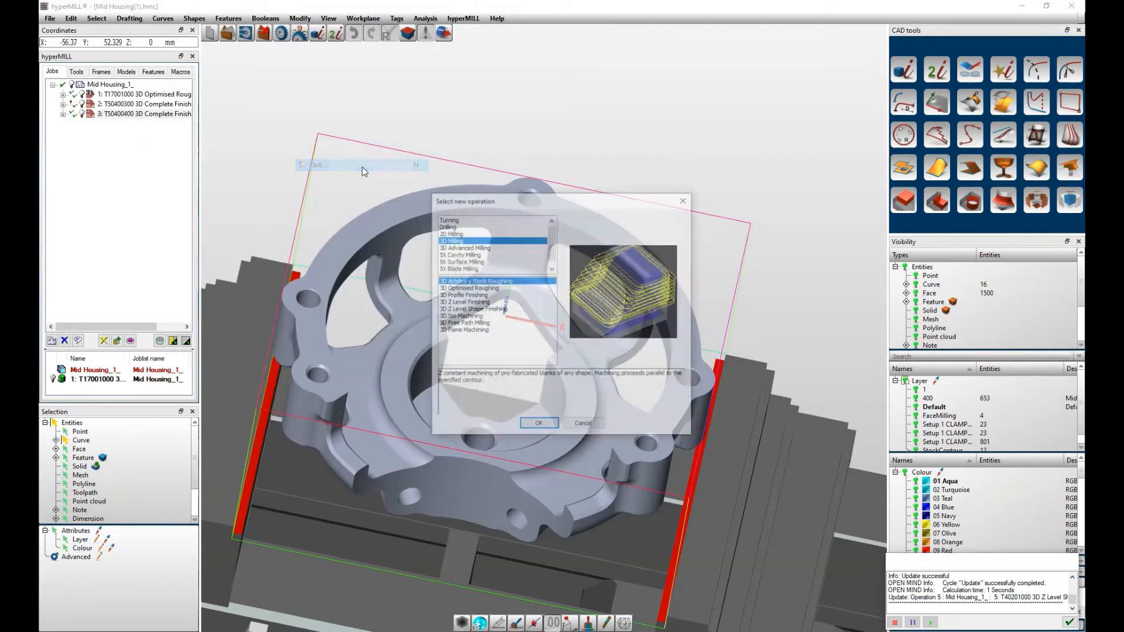
{"action": "left_click", "coordinate": [470, 309]}
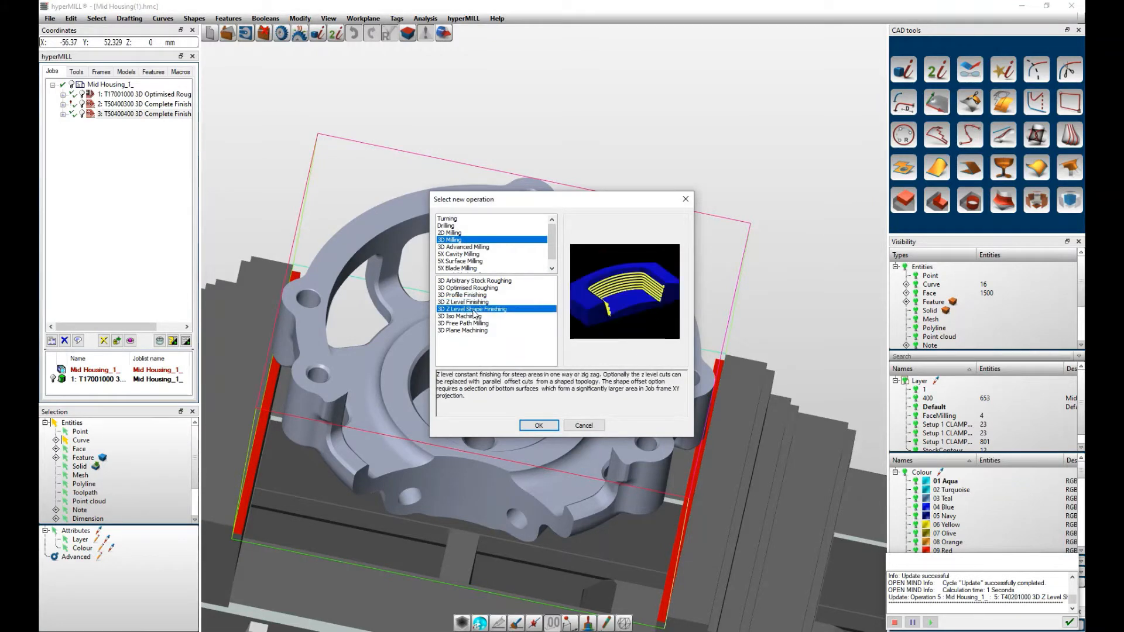
{"action": "left_click", "coordinate": [538, 426]}
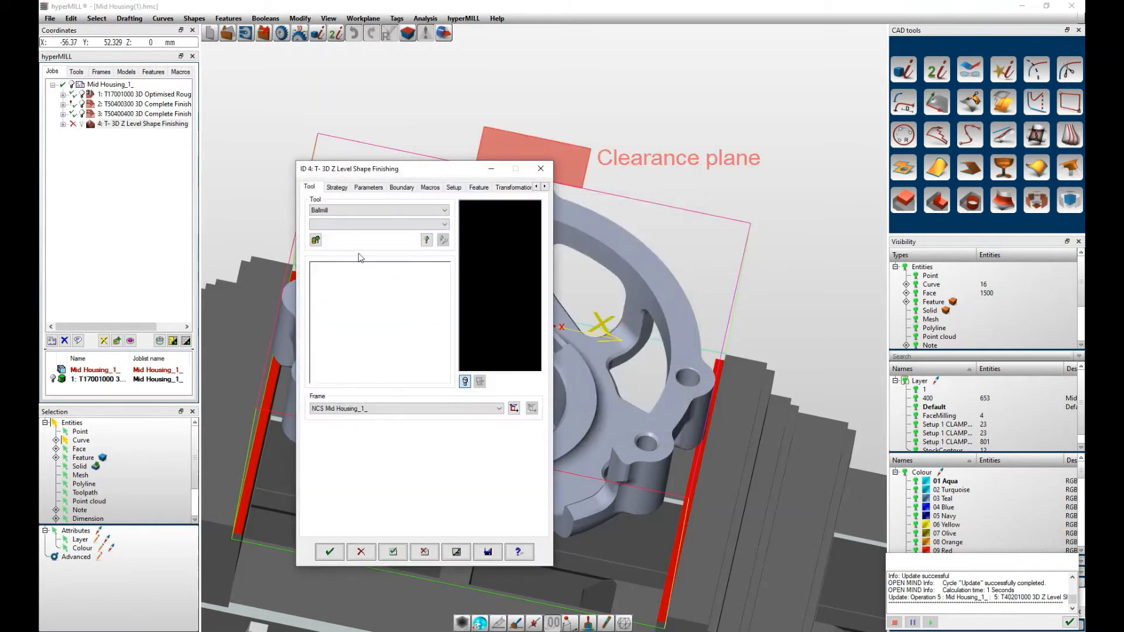
Assign the Ø10 R5 L151 ballmill 40201000 from the TP402 Ballmill HM folder to the fourth operation.
{"action": "left_click", "coordinate": [317, 234]}
{"action": "left_click", "coordinate": [282, 206]}
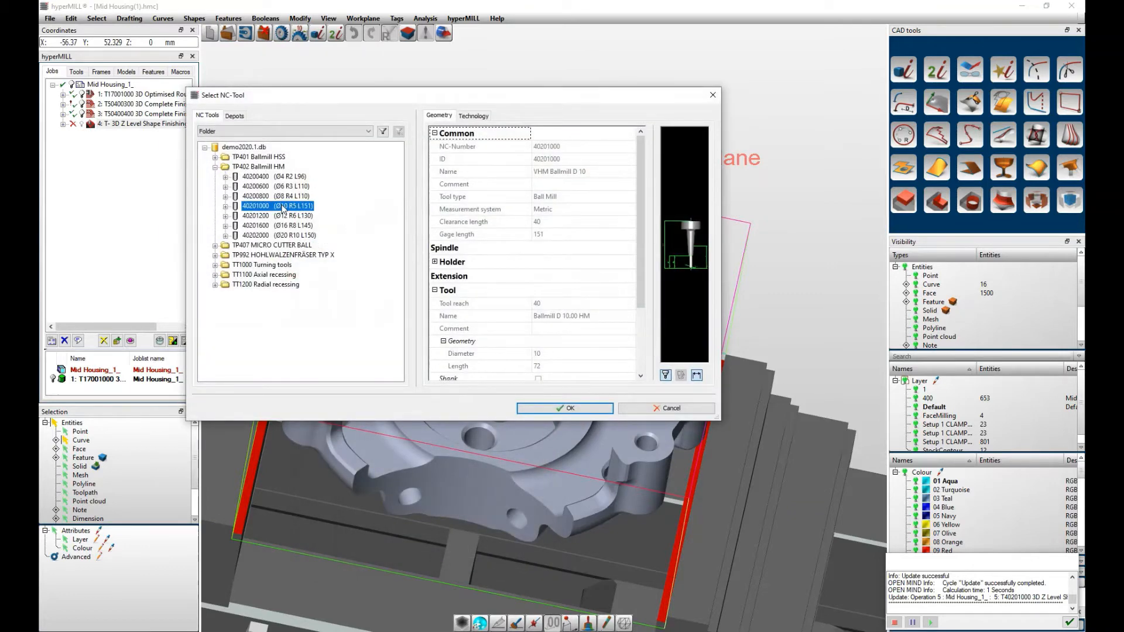
{"action": "left_click", "coordinate": [536, 406]}
{"action": "left_click", "coordinate": [564, 342]}
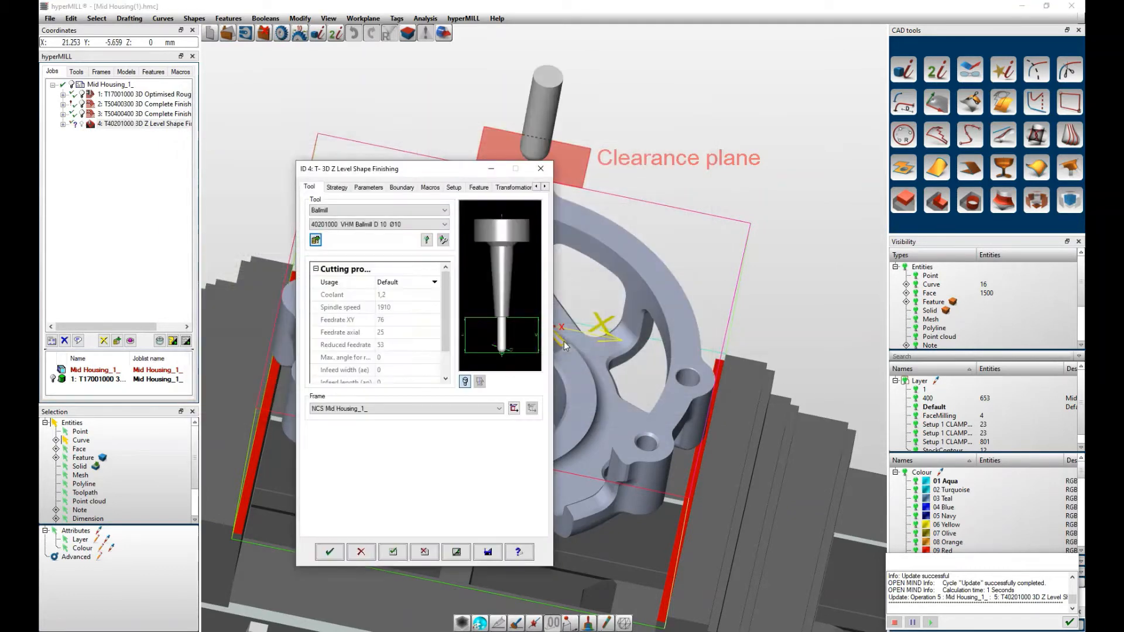
Limit the fourth operation's machining area to a manual top of -26.25 picked on the model and a manual bottom of -50.
{"action": "left_click", "coordinate": [337, 187]}
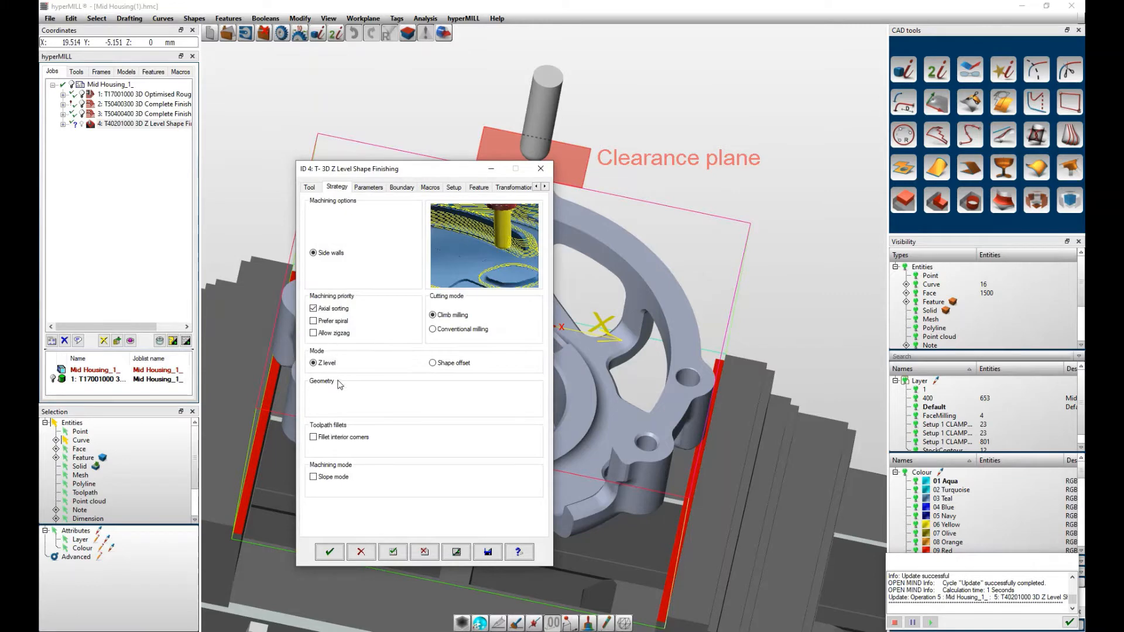
{"action": "left_click", "coordinate": [368, 187]}
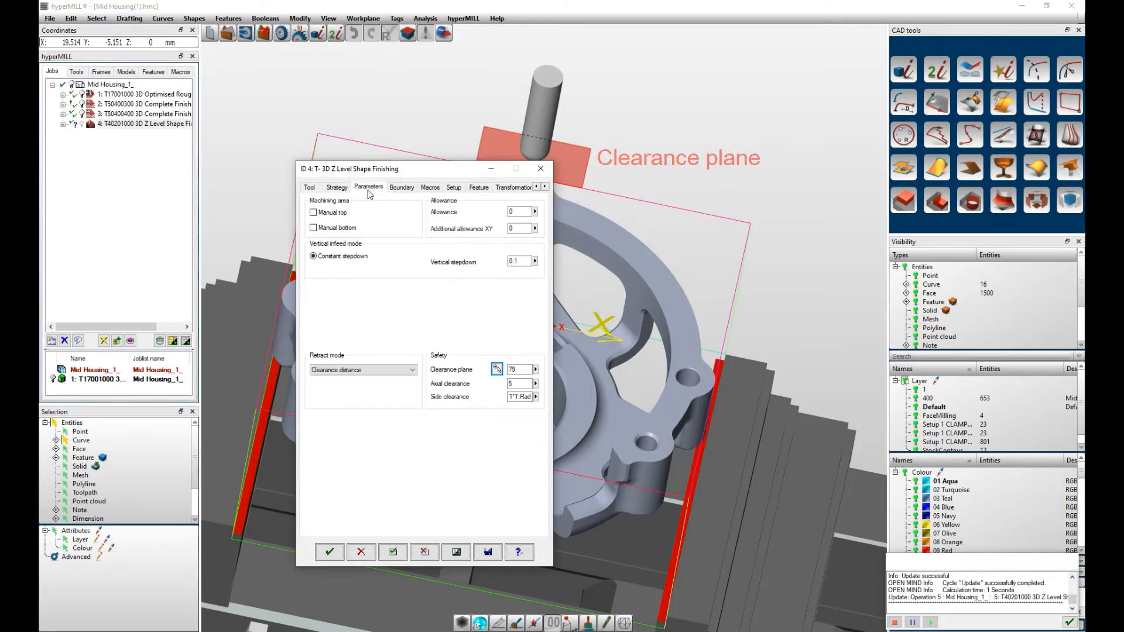
{"action": "left_click", "coordinate": [314, 213]}
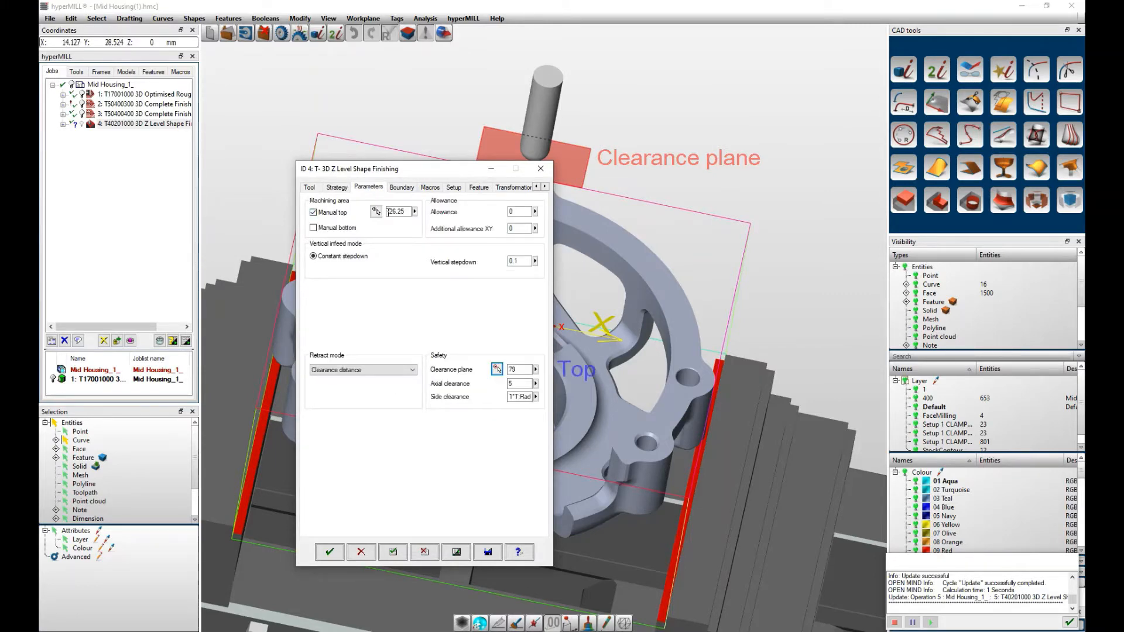
{"action": "left_click", "coordinate": [377, 211]}
{"action": "left_click", "coordinate": [515, 267]}
{"action": "left_click", "coordinate": [323, 227]}
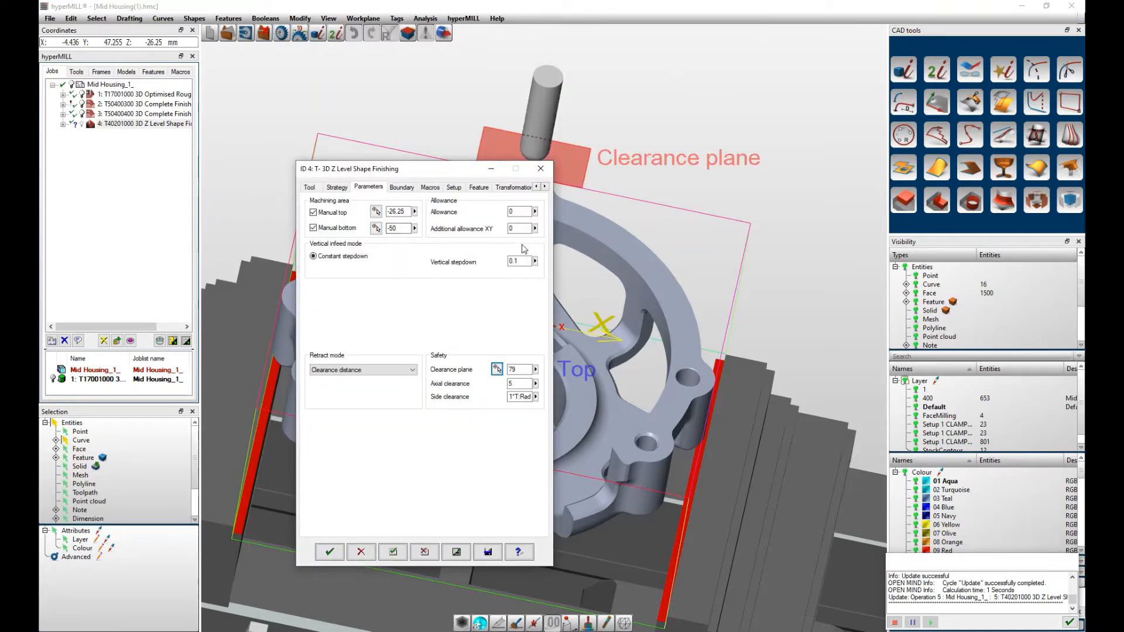
Switch the boundary strategy to milling surfaces and pick five fillet faces between the outer ring wall and the inner floor.
{"action": "left_click", "coordinate": [402, 187]}
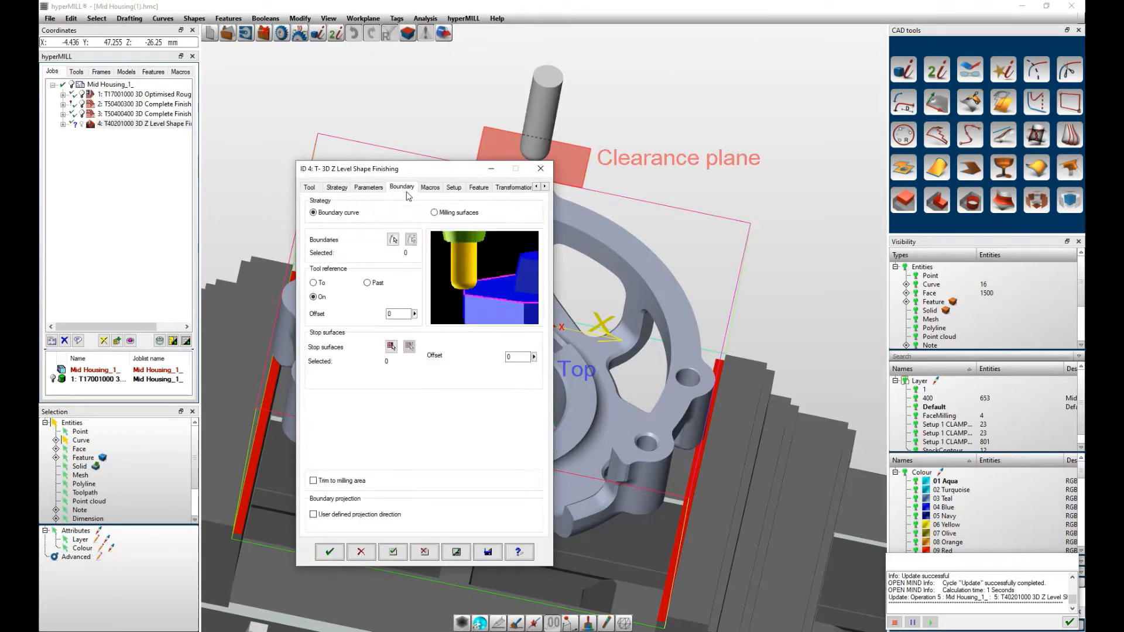
{"action": "left_click", "coordinate": [434, 212]}
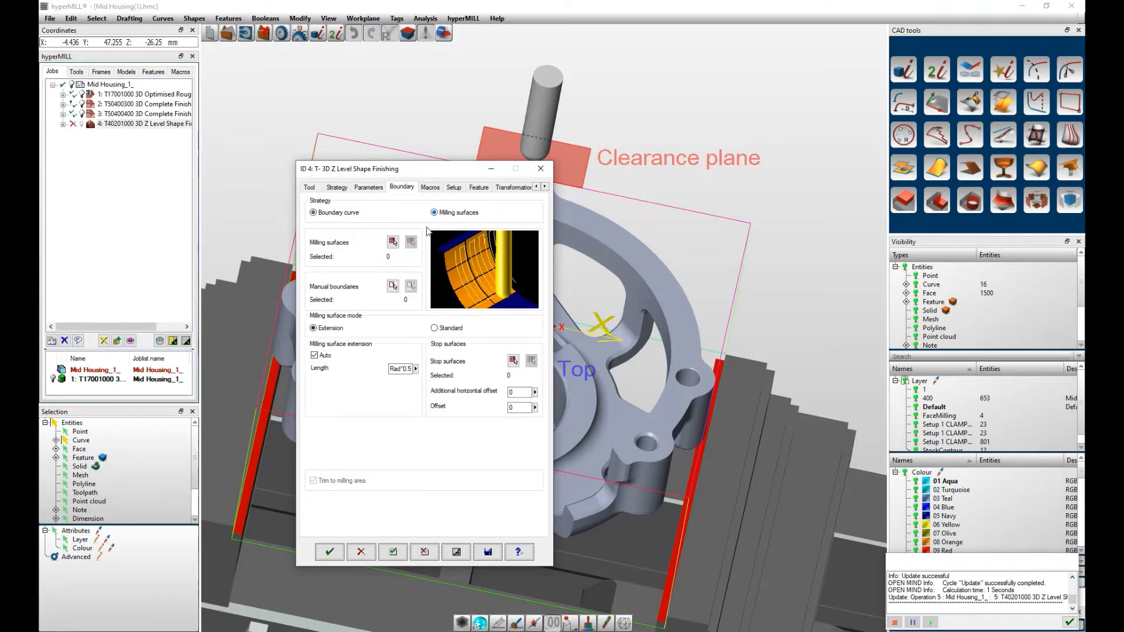
{"action": "left_click", "coordinate": [392, 243]}
{"action": "left_click", "coordinate": [511, 275]}
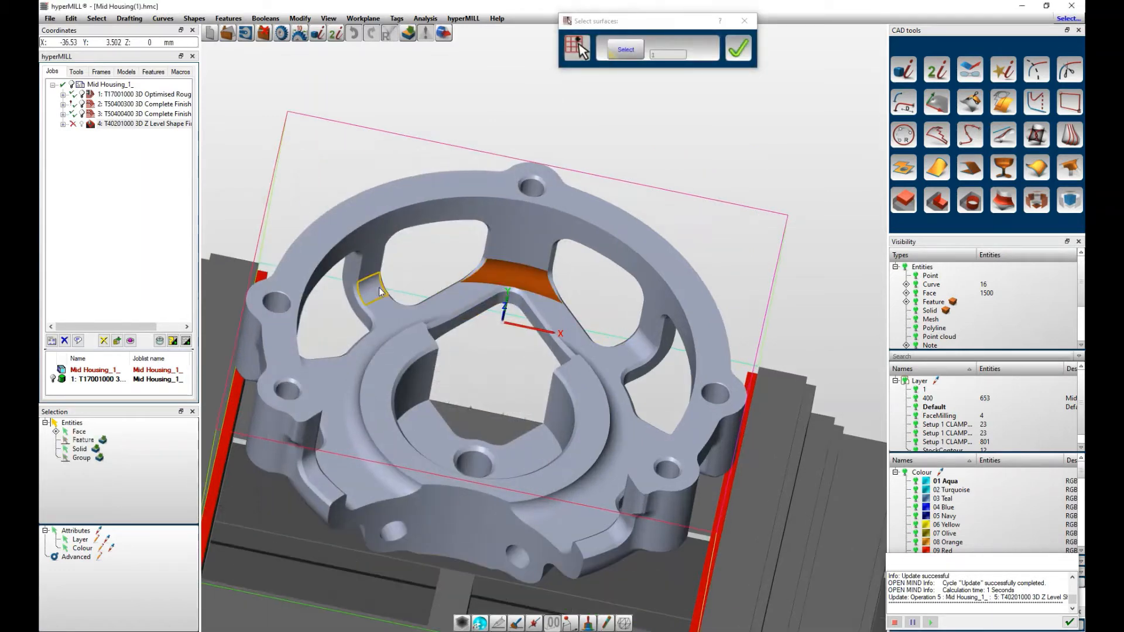
{"action": "left_click", "coordinate": [637, 345]}
{"action": "middle_click_drag", "start_coordinate": [632, 345], "coordinate": [556, 374]}
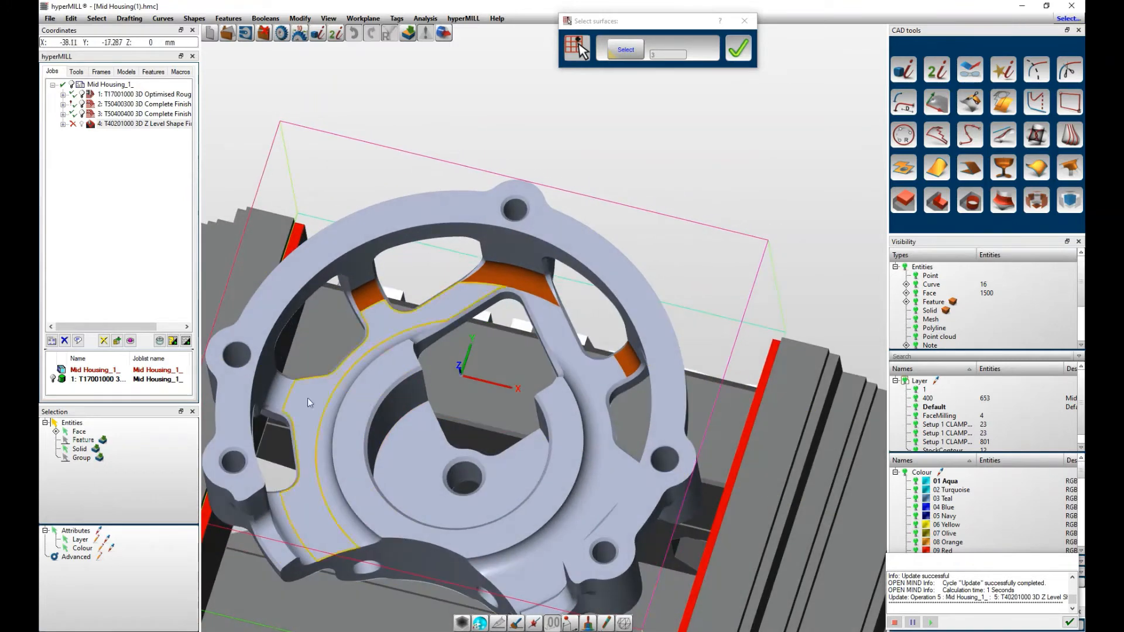
{"action": "left_click", "coordinate": [278, 398]}
{"action": "left_click", "coordinate": [277, 512]}
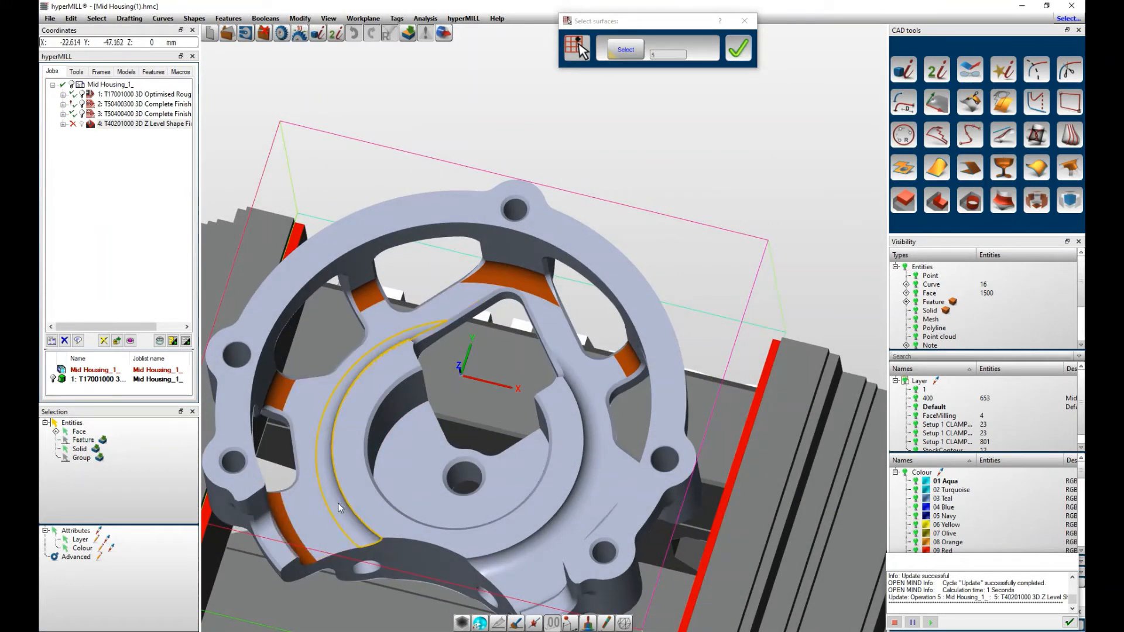
Add the fillet faces around the central hub and the remaining outer wall fillets, making nine milling surfaces, and accept the selection.
{"action": "left_click", "coordinate": [338, 504]}
{"action": "left_click", "coordinate": [501, 562]}
{"action": "middle_click_drag", "start_coordinate": [527, 474], "coordinate": [771, 461]}
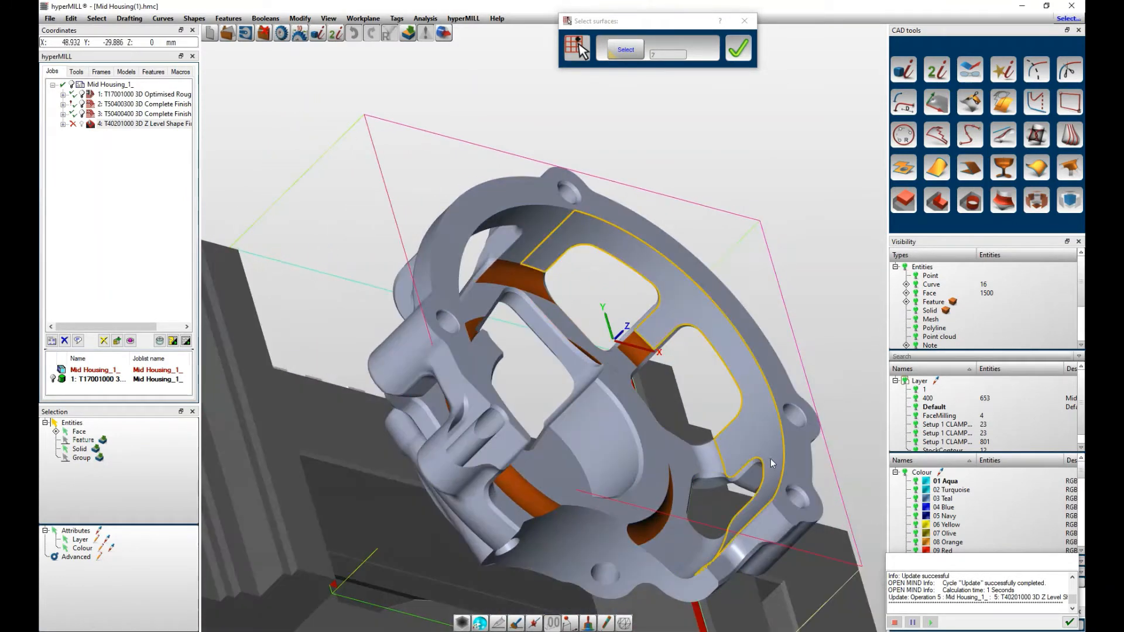
{"action": "left_click", "coordinate": [713, 461]}
{"action": "left_click", "coordinate": [696, 561]}
{"action": "middle_click_drag", "start_coordinate": [673, 527], "coordinate": [591, 363]}
{"action": "left_click", "coordinate": [739, 46]}
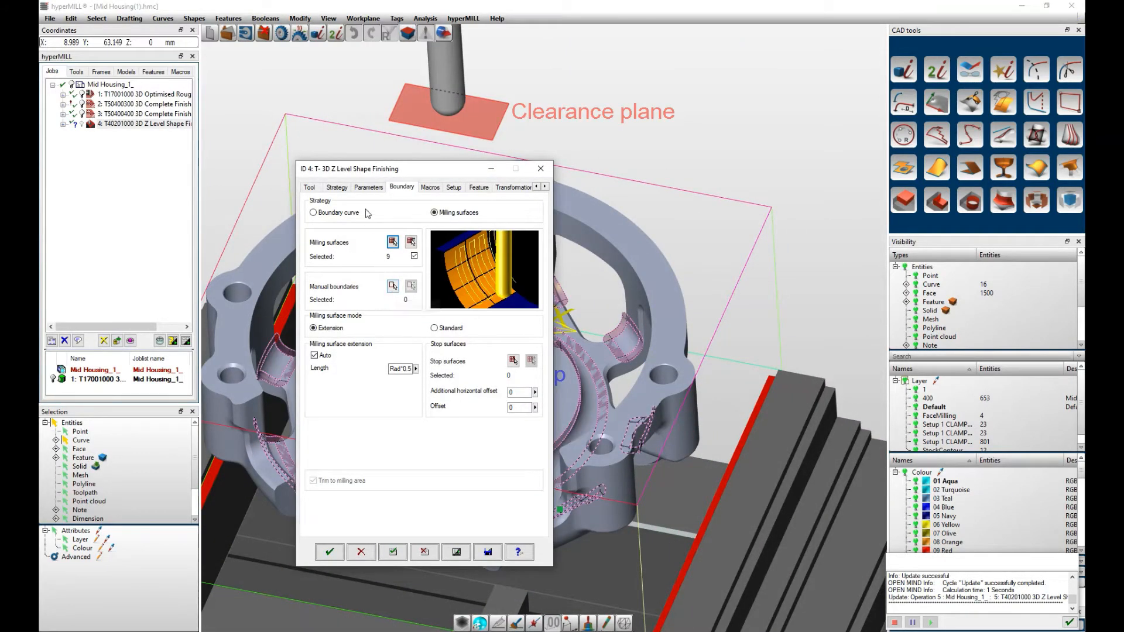
Review the fourth operation's macro, setup, feature and transformation settings, and calculate its toolpath.
{"action": "left_click", "coordinate": [438, 188]}
{"action": "left_click", "coordinate": [456, 187]}
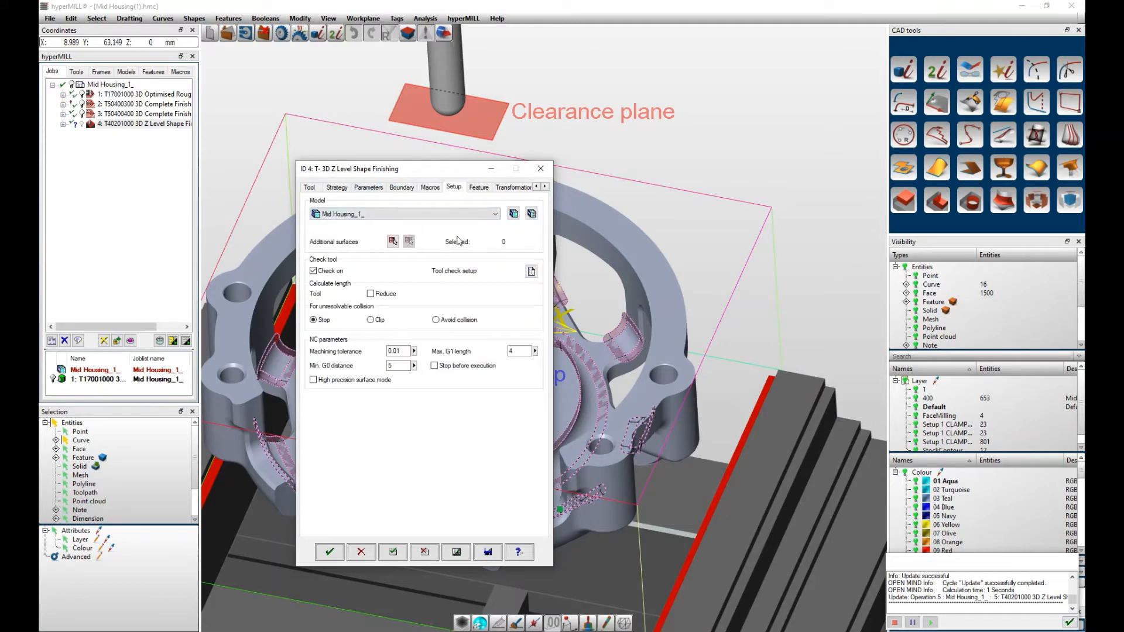
{"action": "left_click", "coordinate": [479, 188]}
{"action": "left_click", "coordinate": [521, 187]}
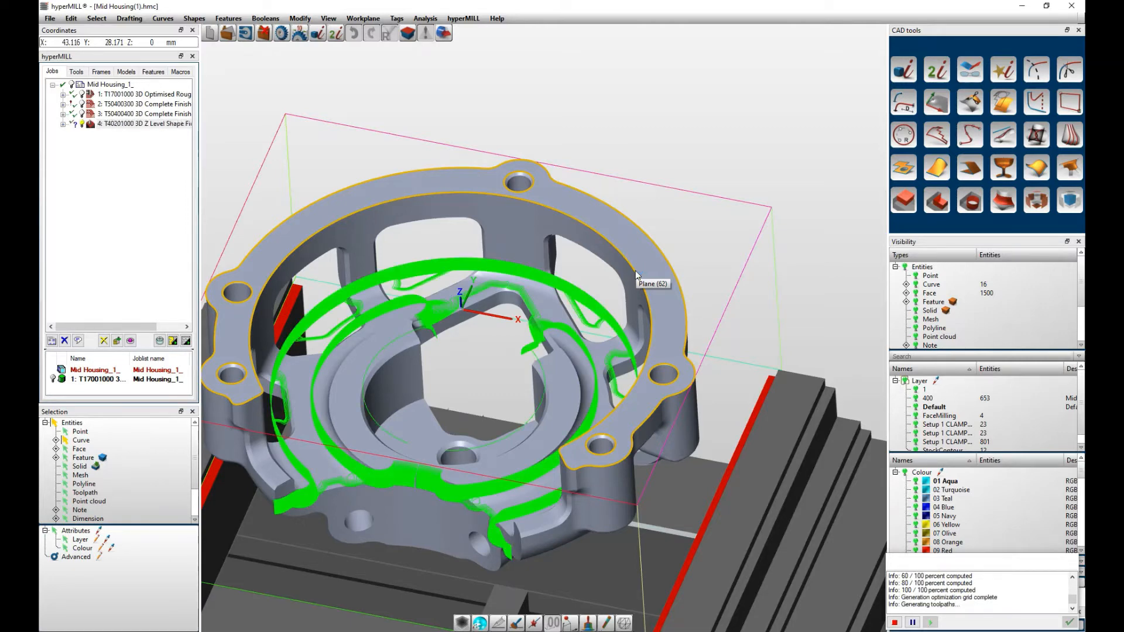
{"action": "scroll", "coordinate": [635, 275], "scroll_direction": "down", "scroll_amount": 2}
{"action": "middle_click_drag", "start_coordinate": [677, 334], "coordinate": [697, 315]}
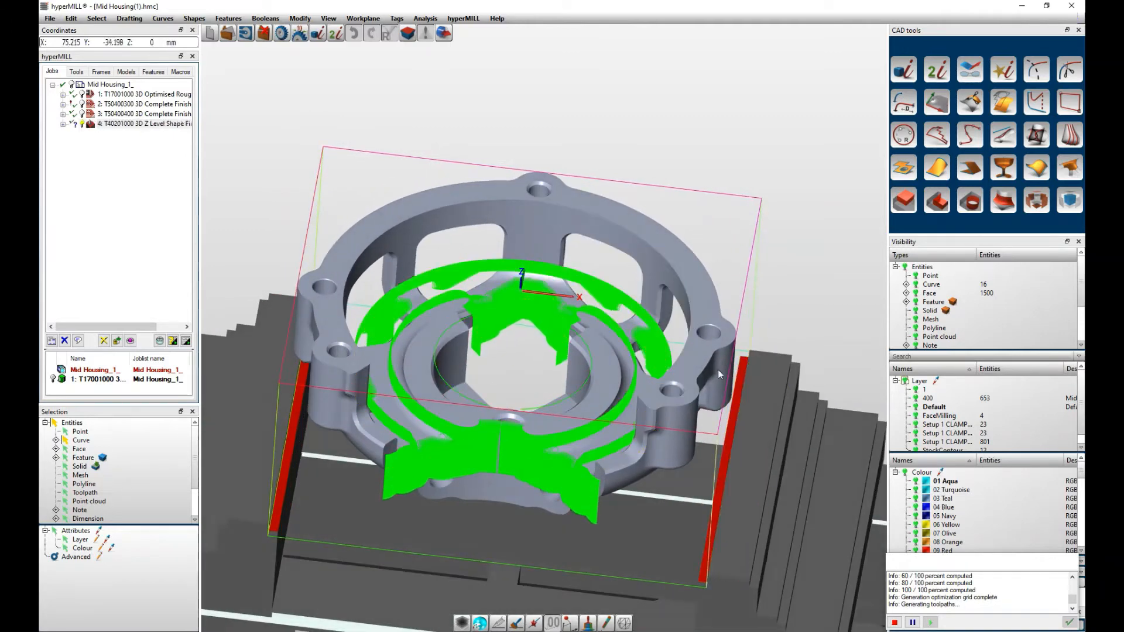
{"action": "scroll", "coordinate": [716, 368], "scroll_direction": "up", "scroll_amount": 2}
{"action": "scroll", "coordinate": [765, 340], "scroll_direction": "down", "scroll_amount": 3}
{"action": "scroll", "coordinate": [531, 275], "scroll_direction": "up", "scroll_amount": 1}
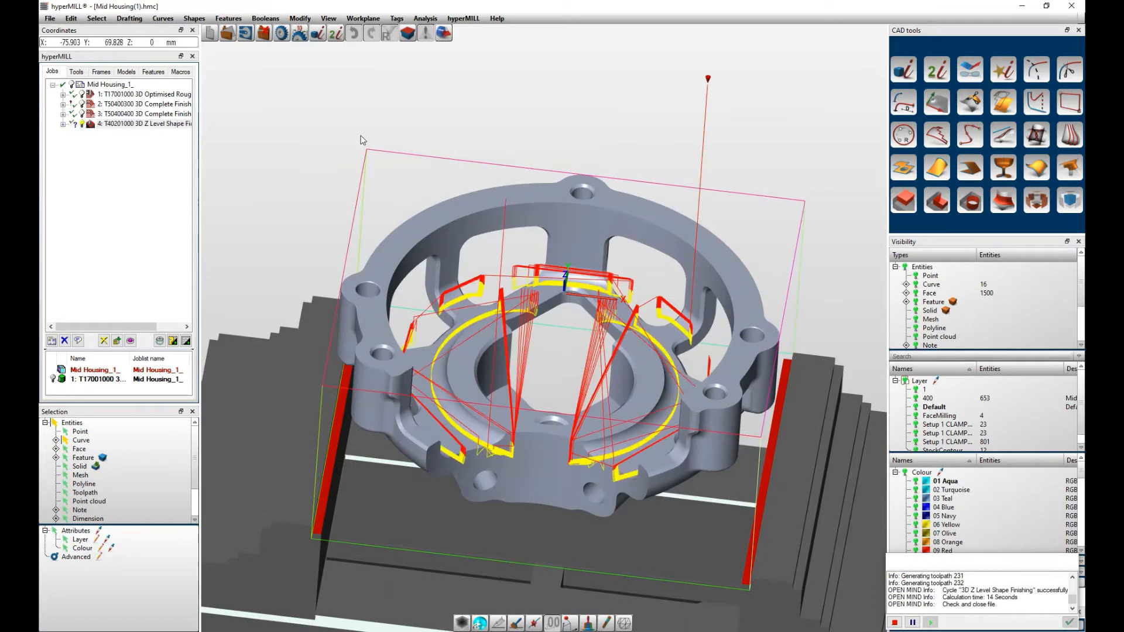
Open the internal machine simulation for the fourth operation and calculate its starting stock with operations 2 and 3 included.
{"action": "right_click", "coordinate": [142, 124]}
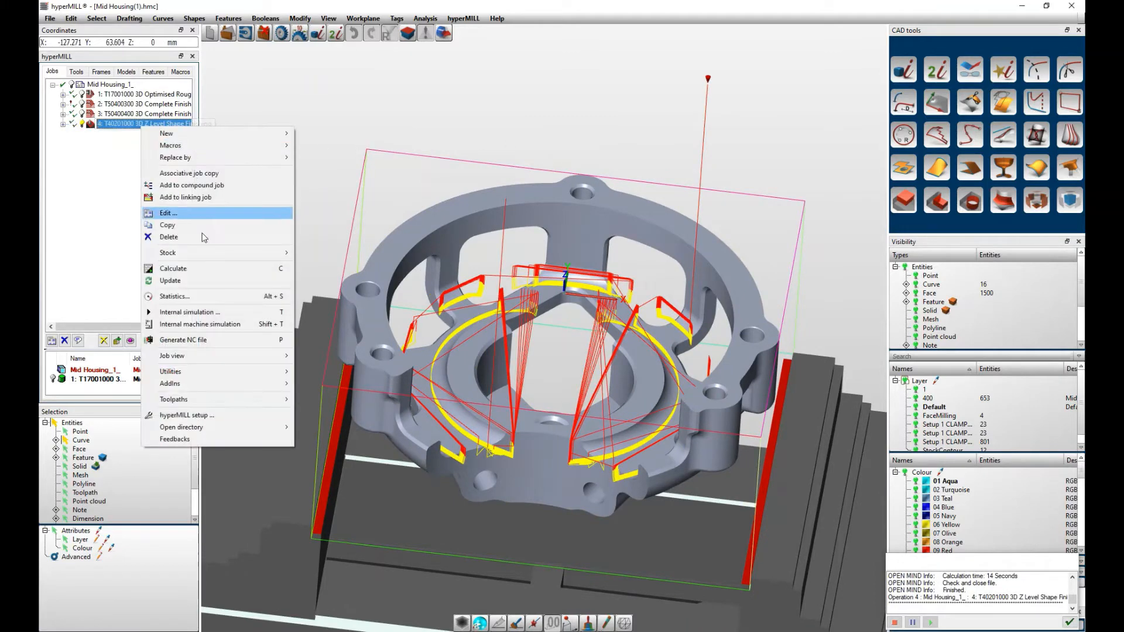
{"action": "left_click", "coordinate": [215, 324]}
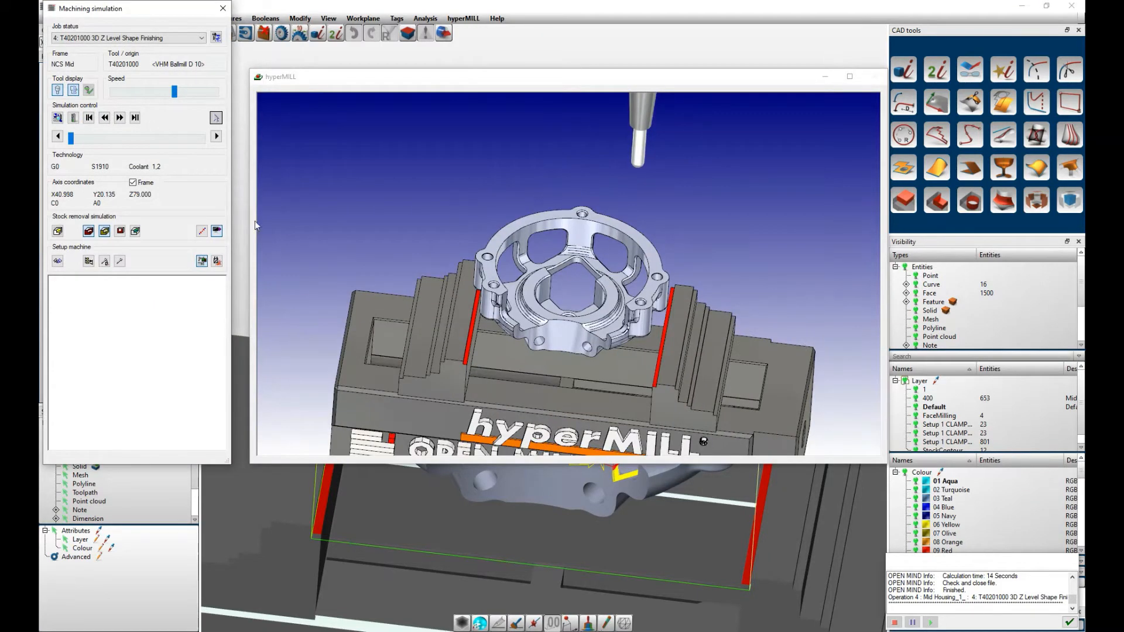
{"action": "left_click", "coordinate": [57, 232]}
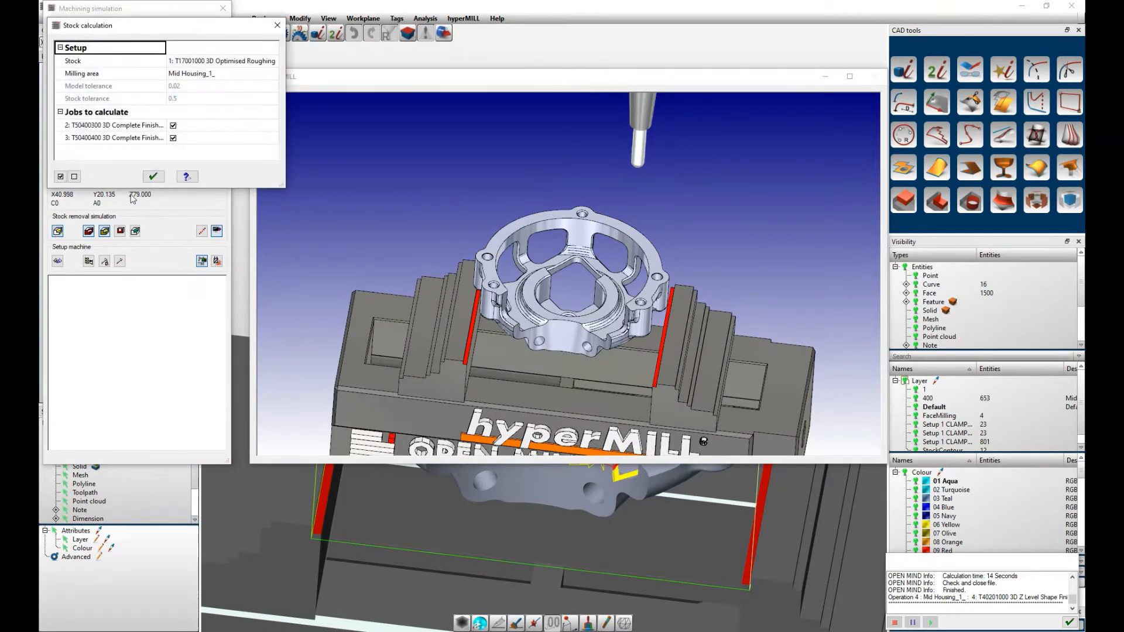
{"action": "left_click", "coordinate": [154, 176]}
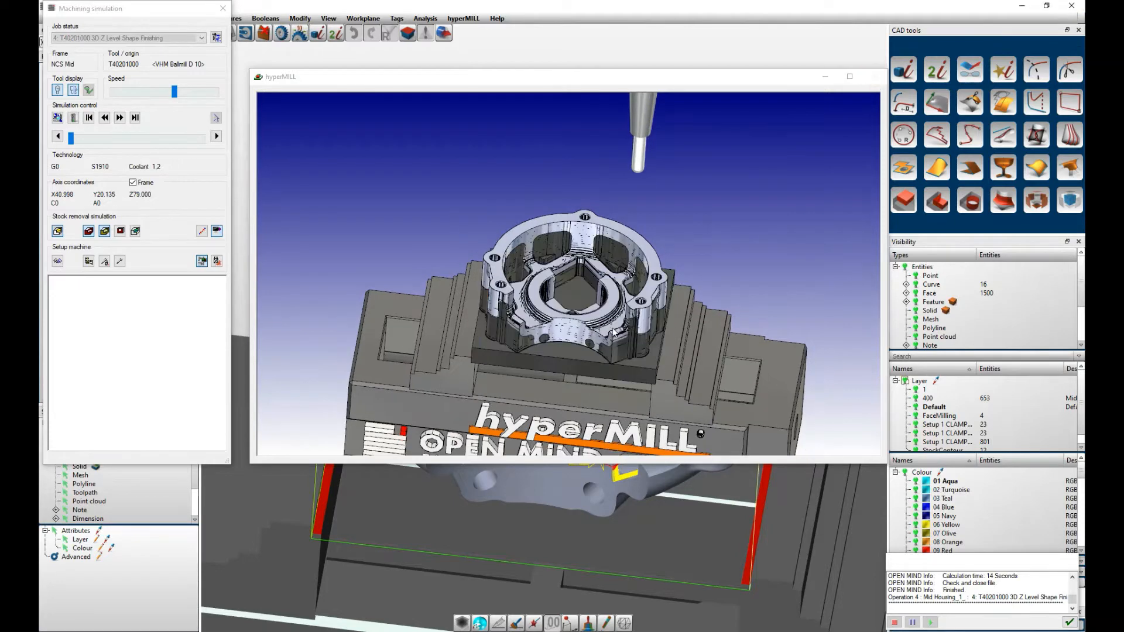
Run the stock removal simulation of the Z level shape finishing and examine the machined fillets from several angles.
{"action": "scroll", "coordinate": [598, 308], "scroll_direction": "up", "scroll_amount": 2}
{"action": "scroll", "coordinate": [598, 308], "scroll_direction": "up", "scroll_amount": 3}
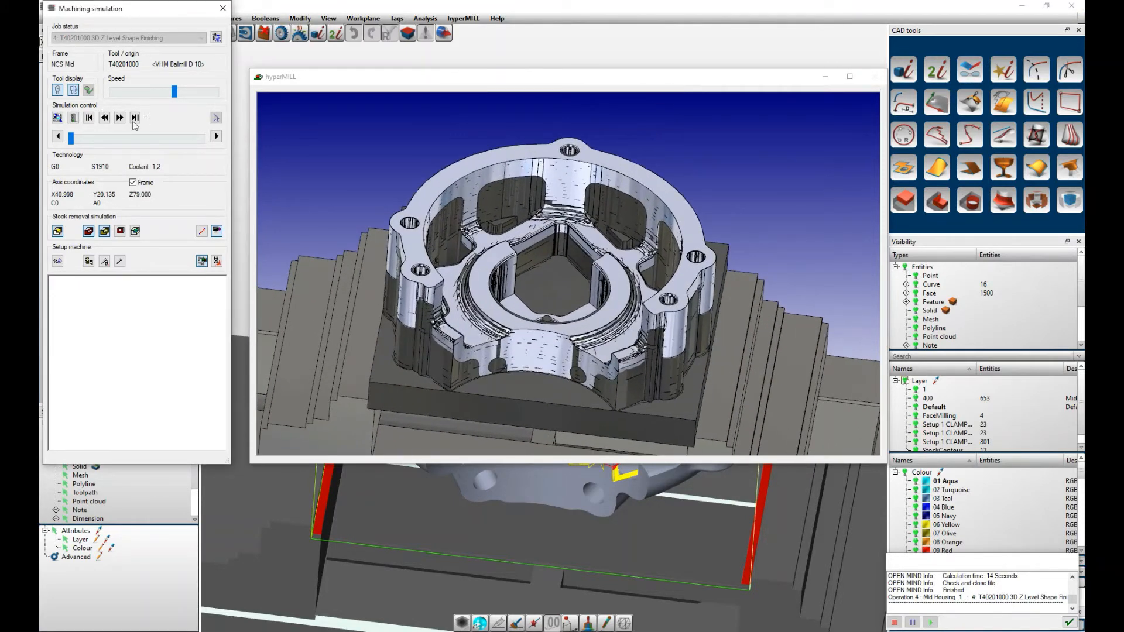
{"action": "left_click", "coordinate": [119, 118]}
{"action": "scroll", "coordinate": [644, 264], "scroll_direction": "up", "scroll_amount": 2}
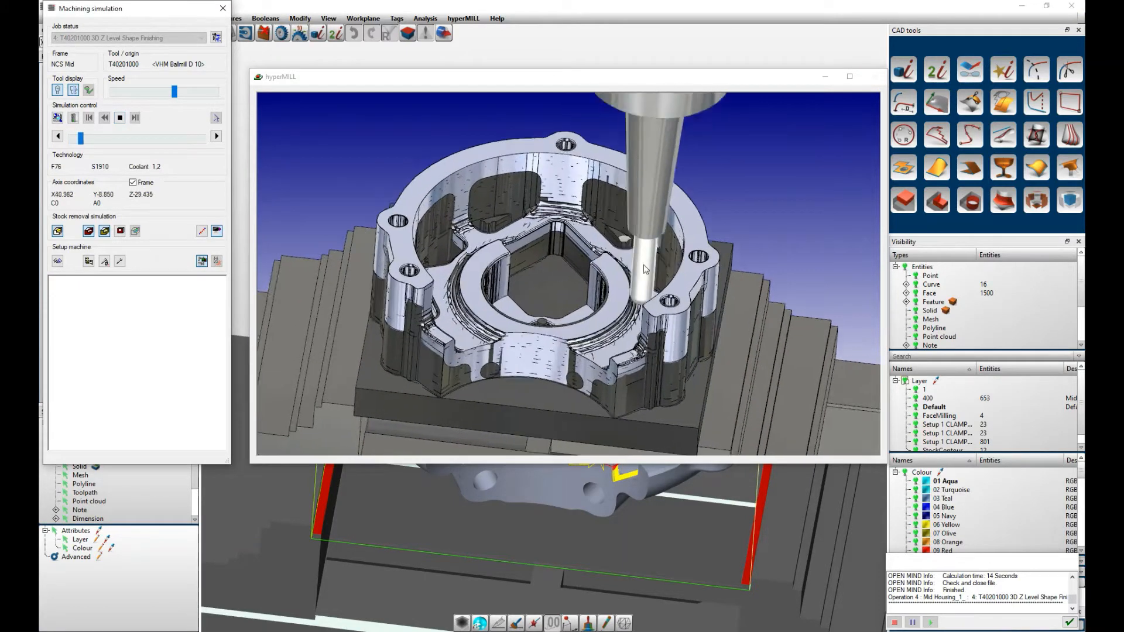
{"action": "scroll", "coordinate": [668, 251], "scroll_direction": "up", "scroll_amount": 2}
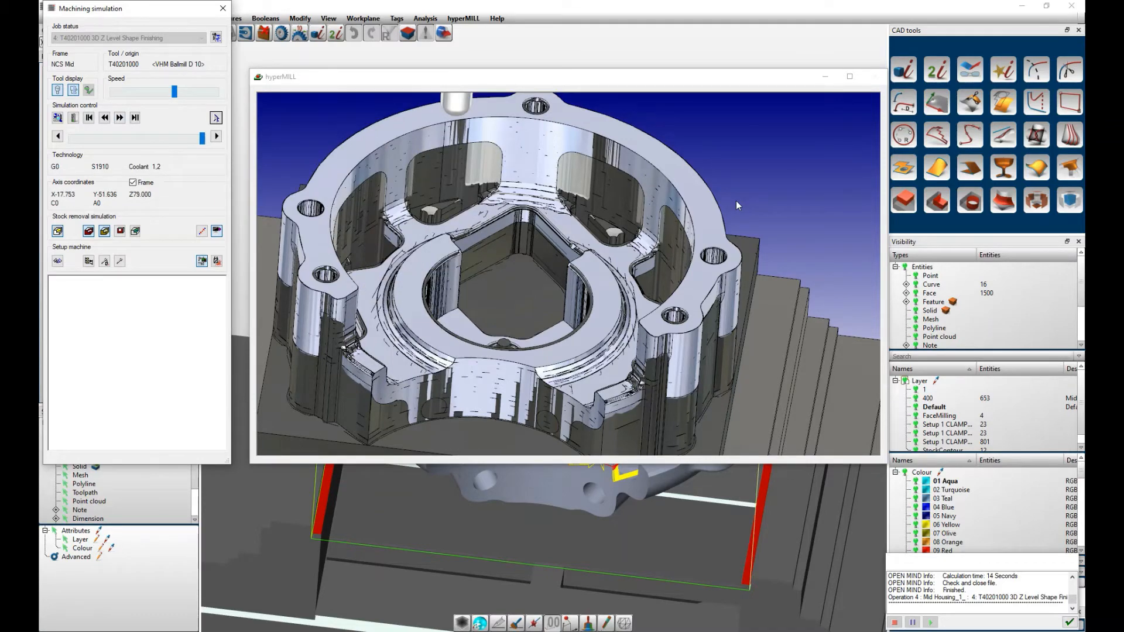
{"action": "middle_click_drag", "start_coordinate": [717, 261], "coordinate": [693, 330]}
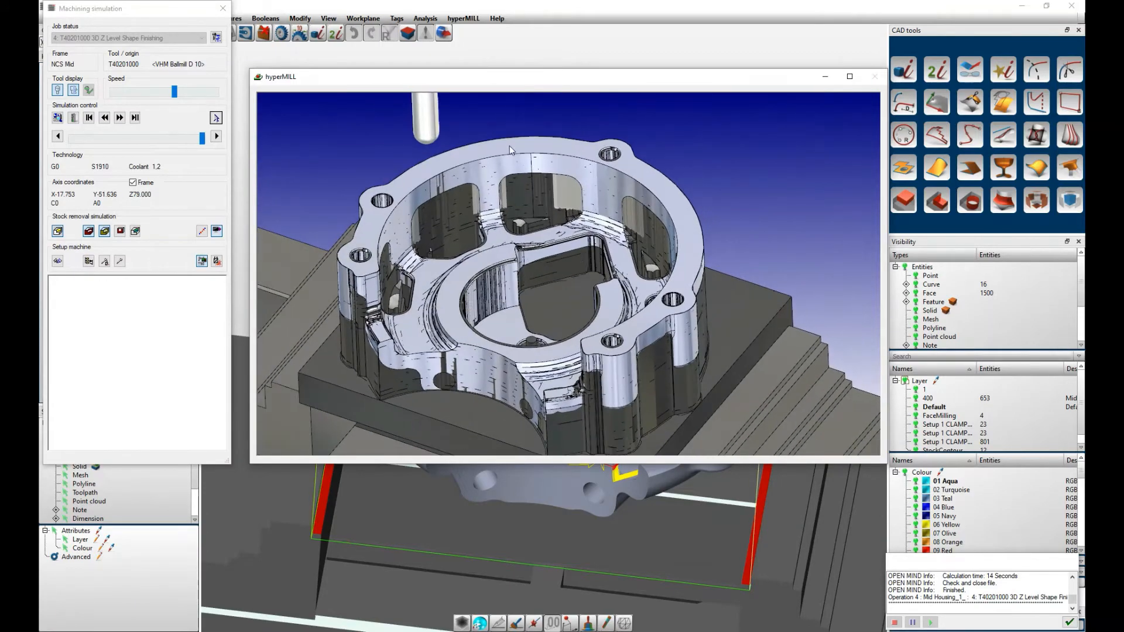
Close the machining simulation and hide the toolpath of the 3D Z Level Shape Finishing operation.
{"action": "left_click", "coordinate": [223, 8]}
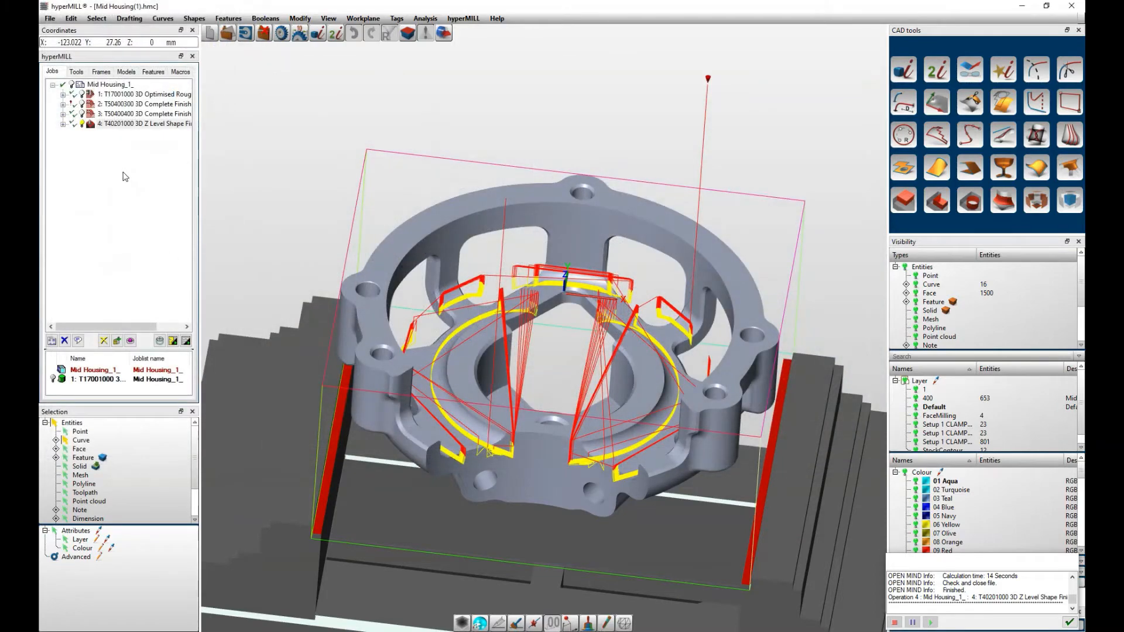
{"action": "left_click", "coordinate": [82, 124]}
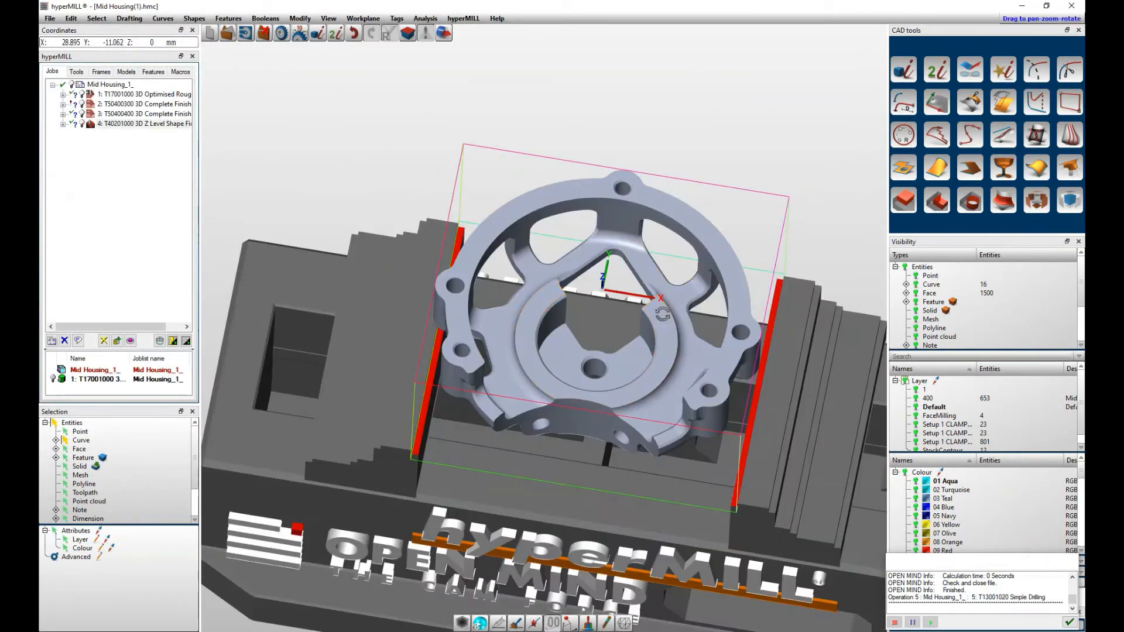
{"action": "middle_click_drag", "start_coordinate": [249, 231], "coordinate": [229, 247]}
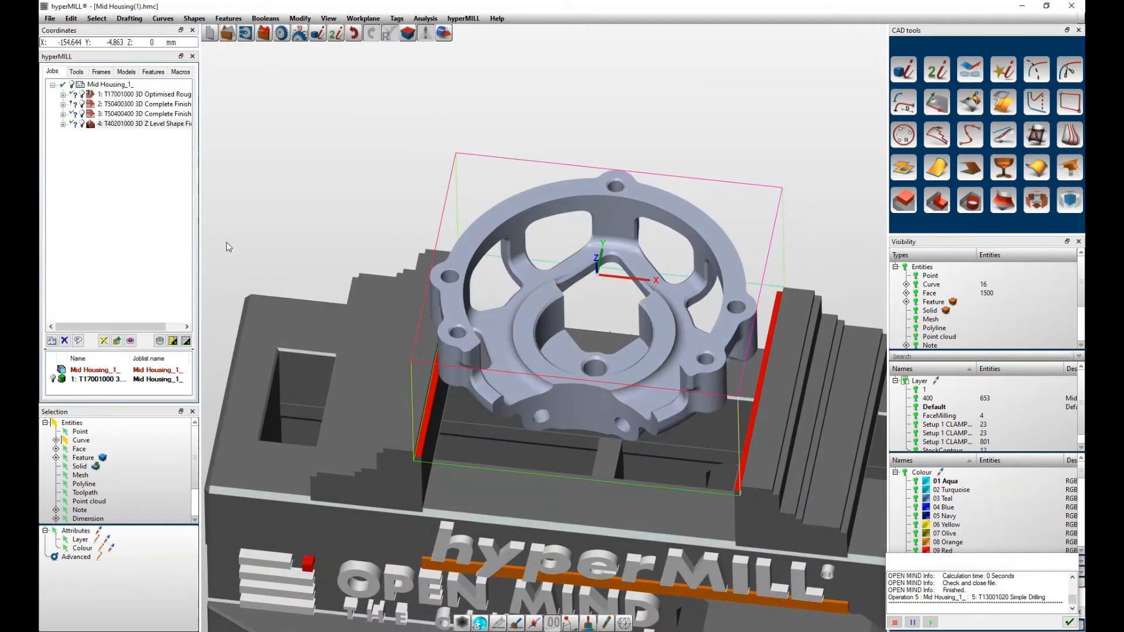
Add a Simple Drilling operation after the fourth job, using drill 13001020 with 10.2 mm diameter and 133 mm length.
{"action": "left_click", "coordinate": [111, 124]}
{"action": "right_click", "coordinate": [111, 141]}
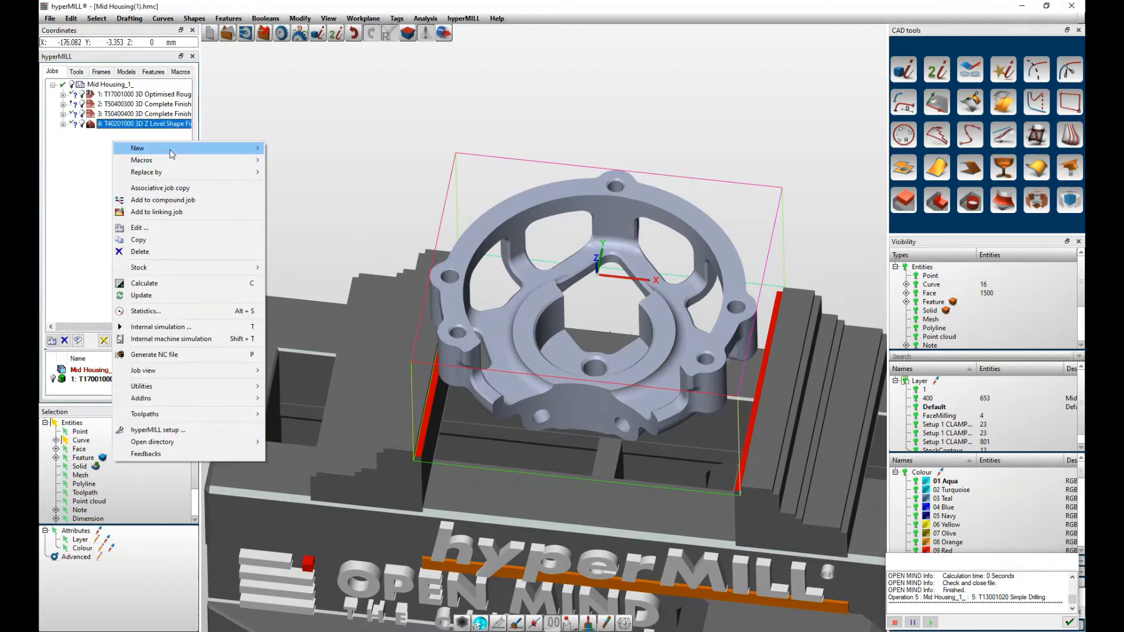
{"action": "mouse_move", "coordinate": [171, 153]}
{"action": "left_click", "coordinate": [299, 174]}
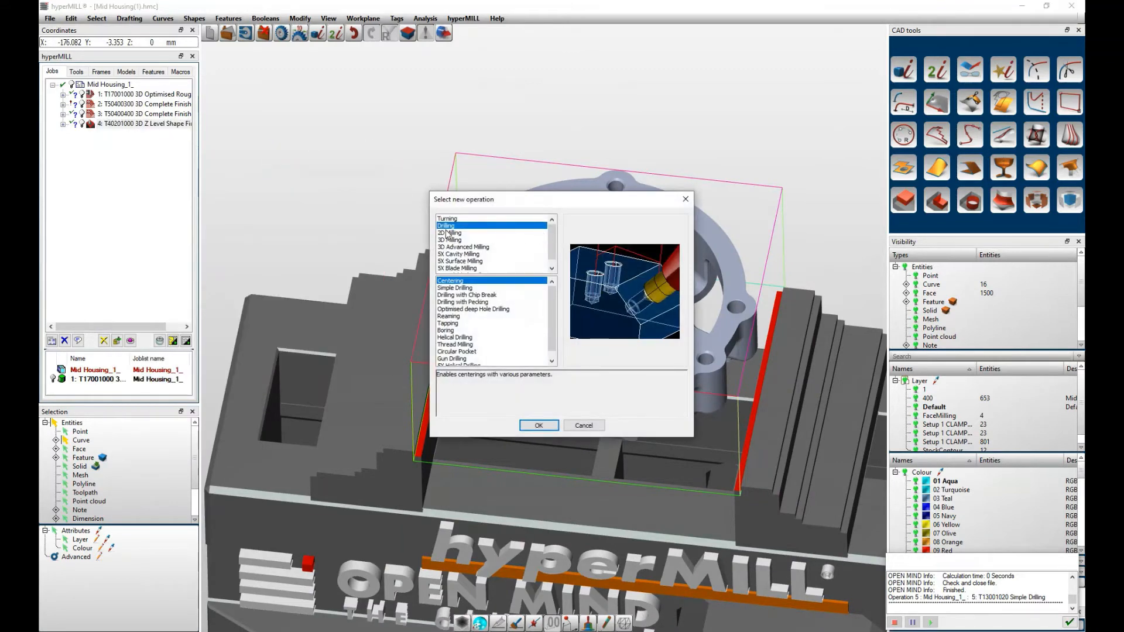
{"action": "left_click", "coordinate": [464, 287]}
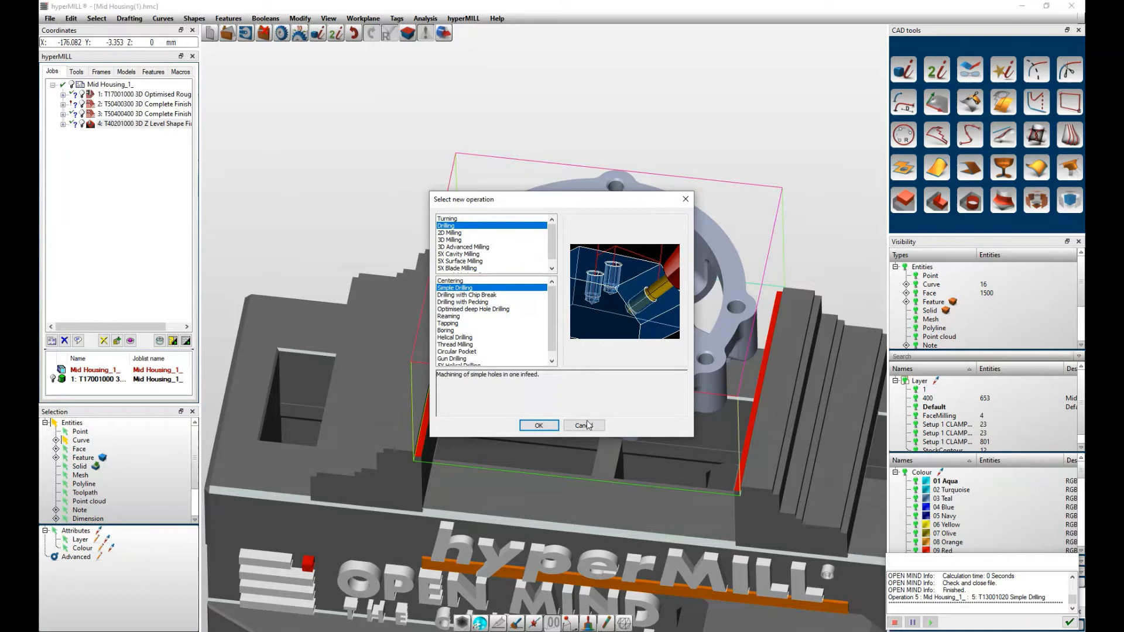
{"action": "left_click", "coordinate": [538, 426]}
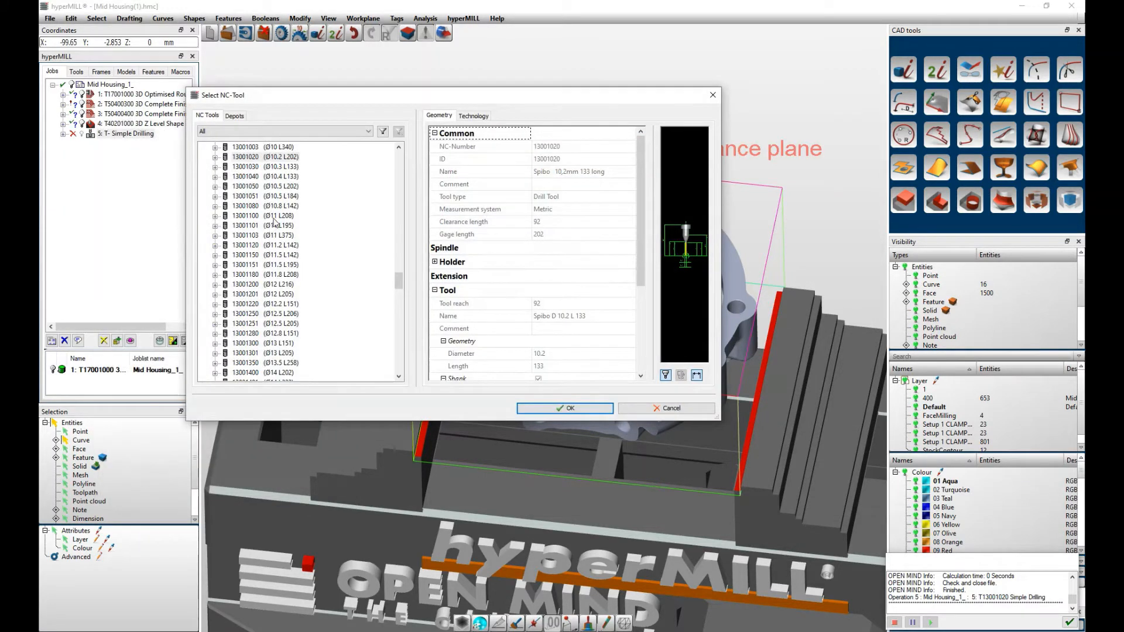
{"action": "left_click", "coordinate": [553, 409]}
{"action": "left_click", "coordinate": [585, 341]}
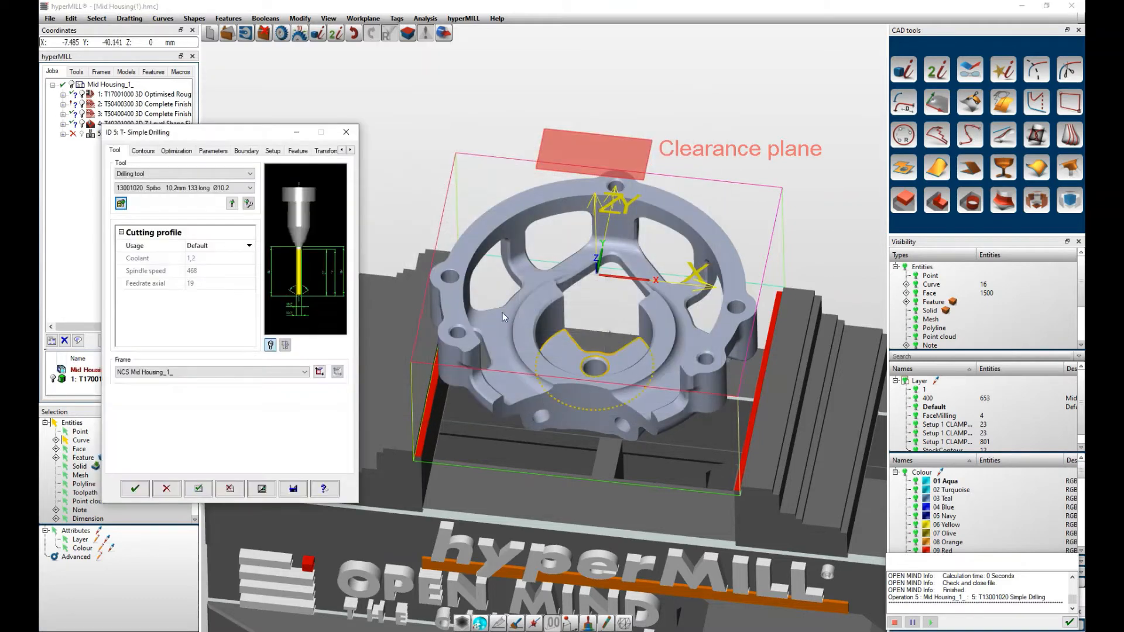
Set the drilling contour selection to points and pick the centre of the hole in the central hub's floor.
{"action": "left_click", "coordinate": [151, 154]}
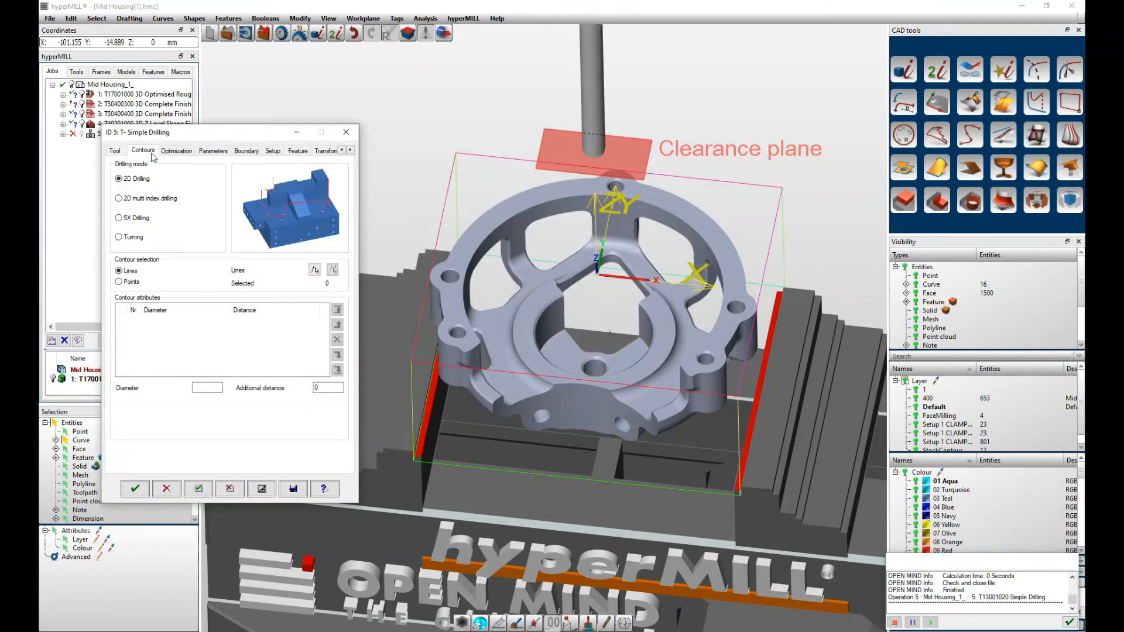
{"action": "left_click", "coordinate": [124, 283]}
{"action": "left_click", "coordinate": [314, 270]}
{"action": "scroll", "coordinate": [650, 366], "scroll_direction": "up", "scroll_amount": 5}
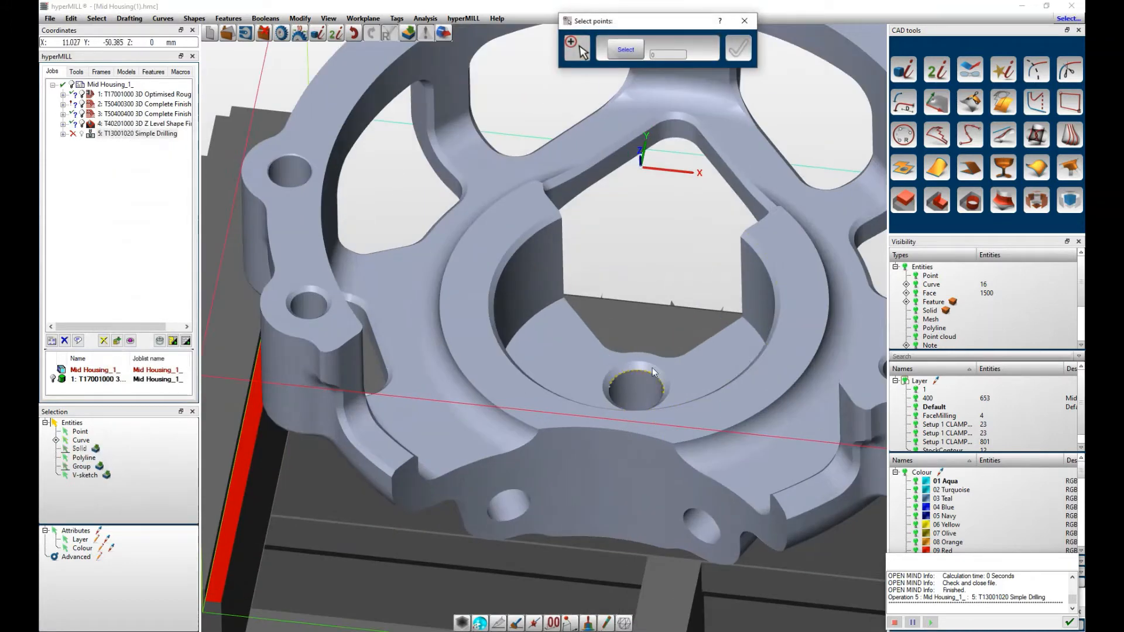
{"action": "left_click", "coordinate": [648, 365]}
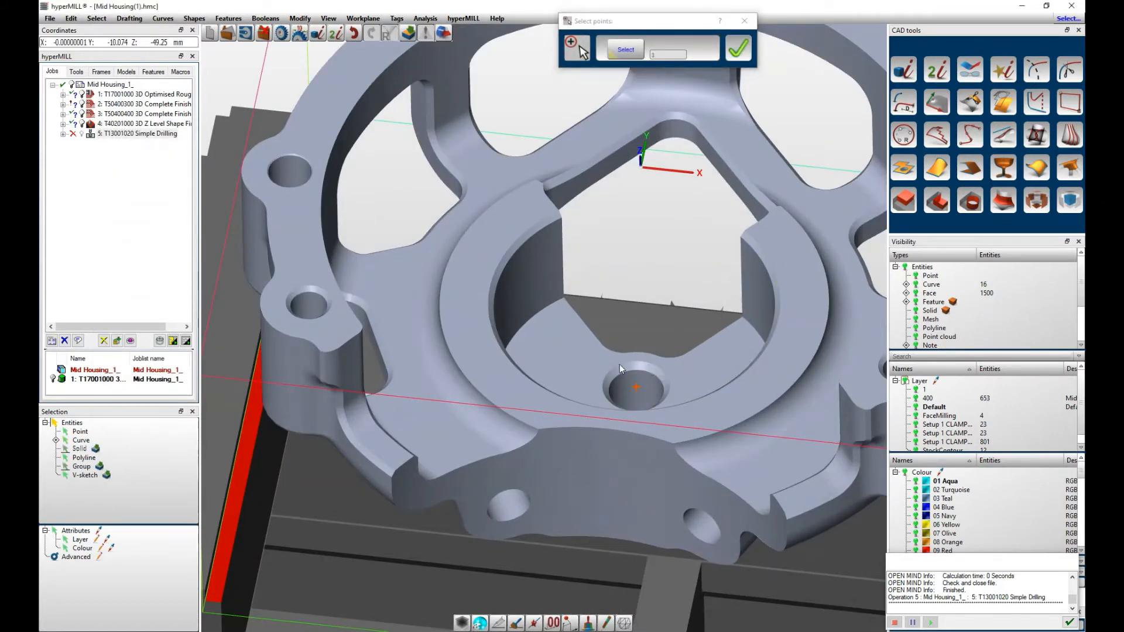
{"action": "left_click", "coordinate": [746, 58]}
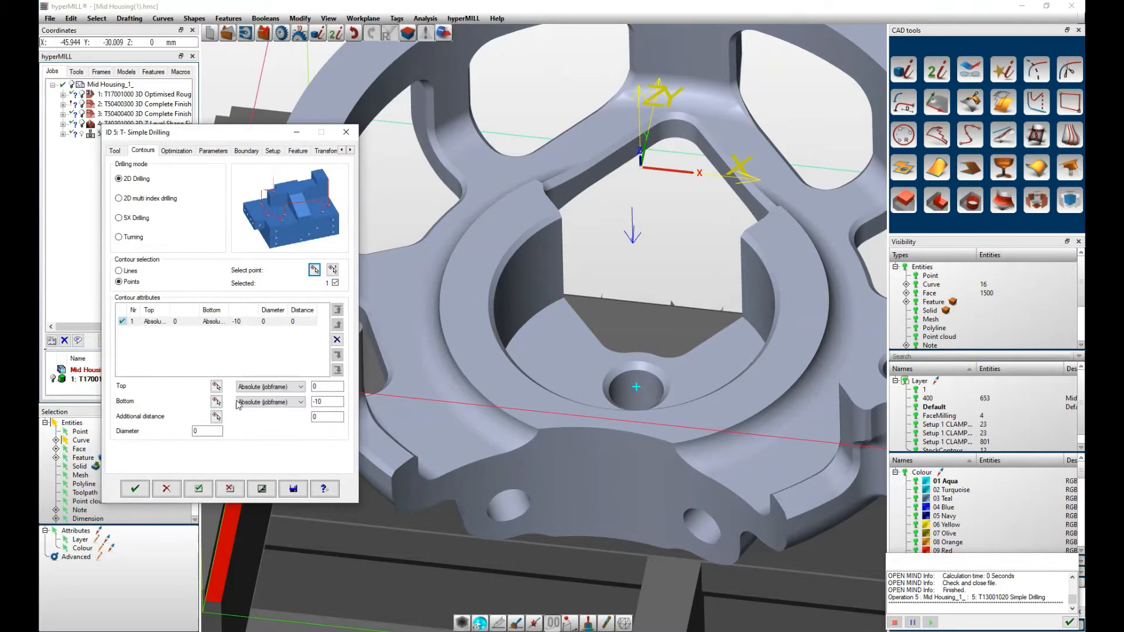
Pick the upper rim of the hub hole as the drilling top reference and set the top value to -45.
{"action": "left_click", "coordinate": [246, 387]}
{"action": "left_click", "coordinate": [252, 397]}
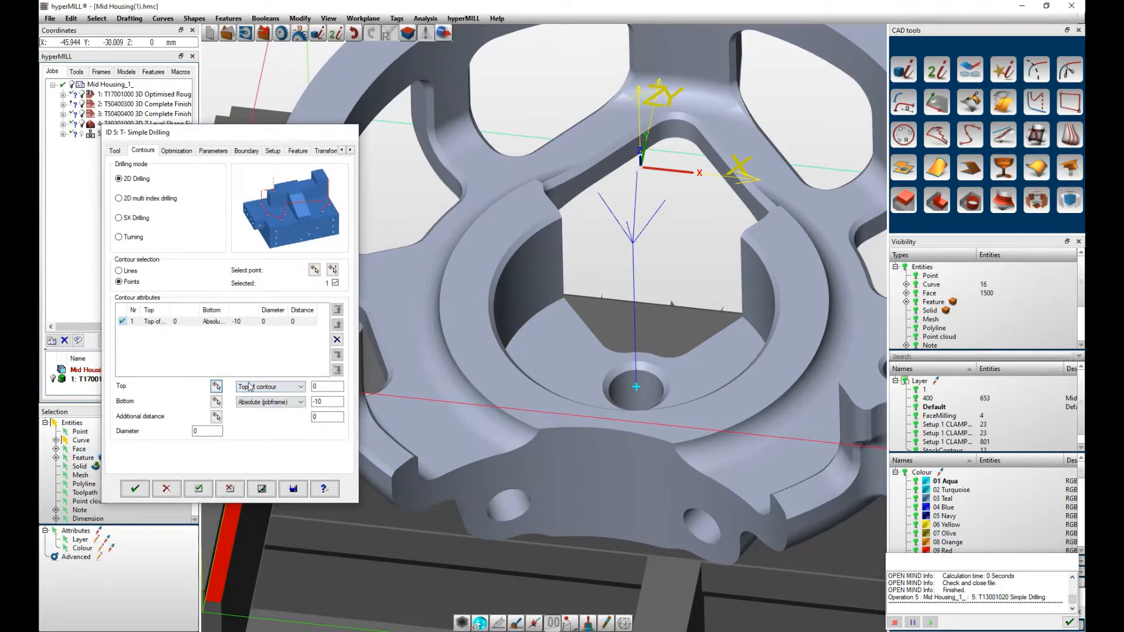
{"action": "left_click", "coordinate": [216, 386]}
{"action": "left_click", "coordinate": [619, 367]}
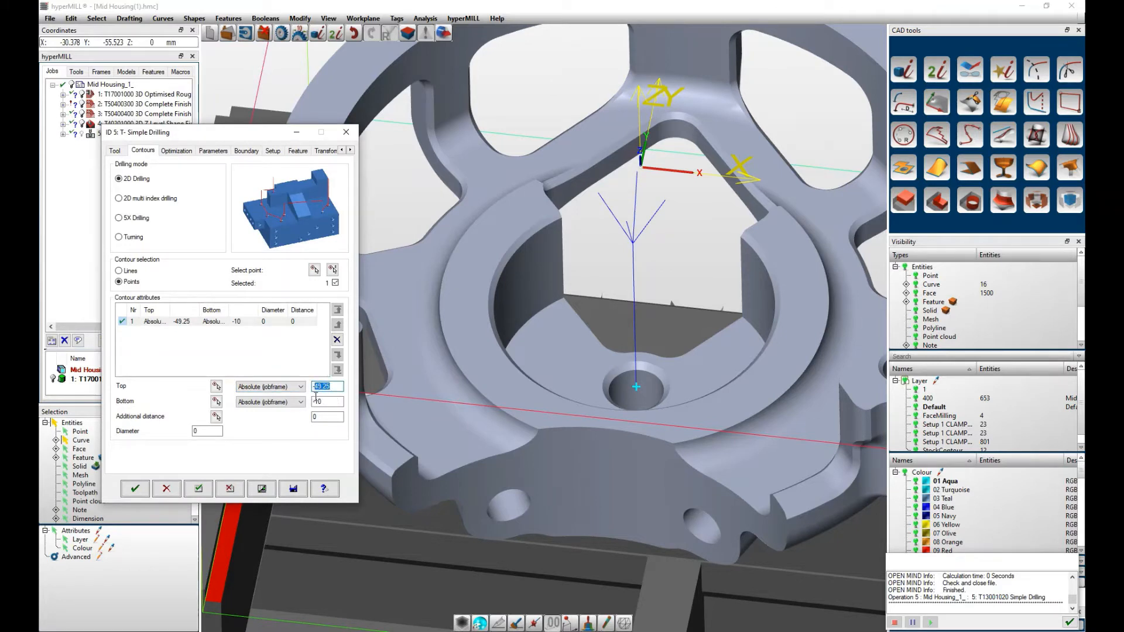
{"action": "left_click", "coordinate": [272, 387]}
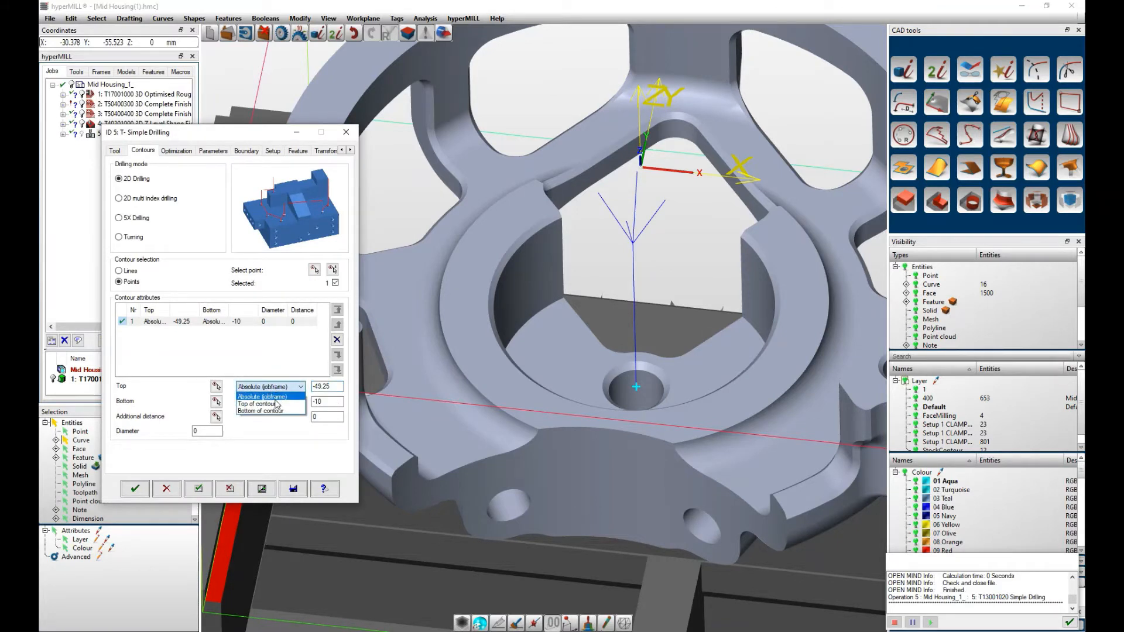
{"action": "left_click", "coordinate": [276, 404]}
{"action": "left_click", "coordinate": [216, 386]}
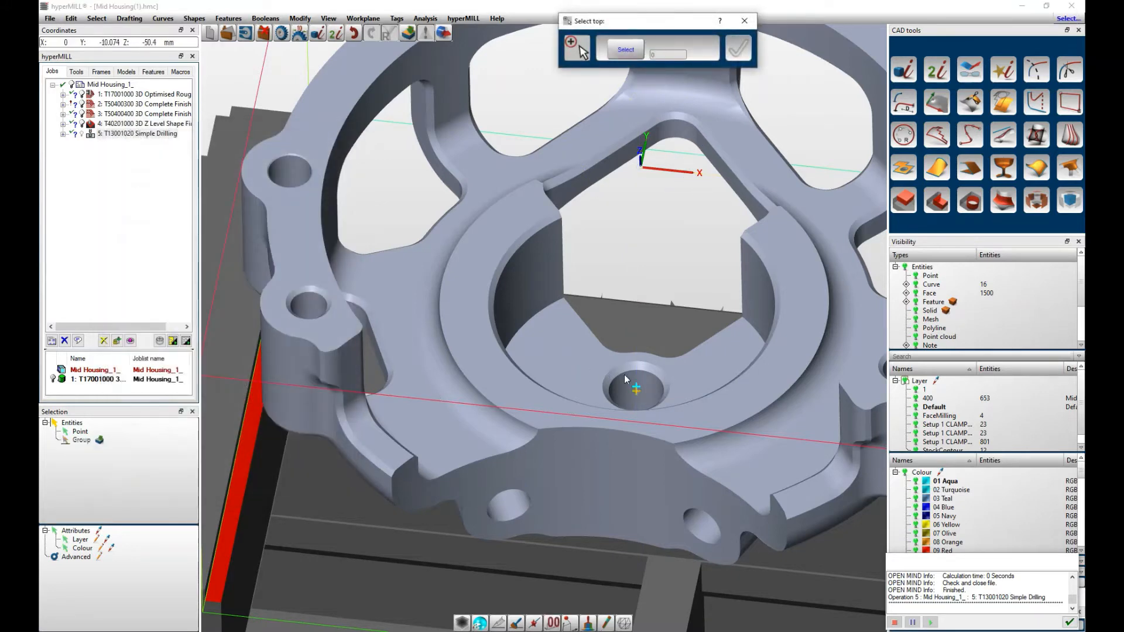
{"action": "left_click", "coordinate": [616, 366]}
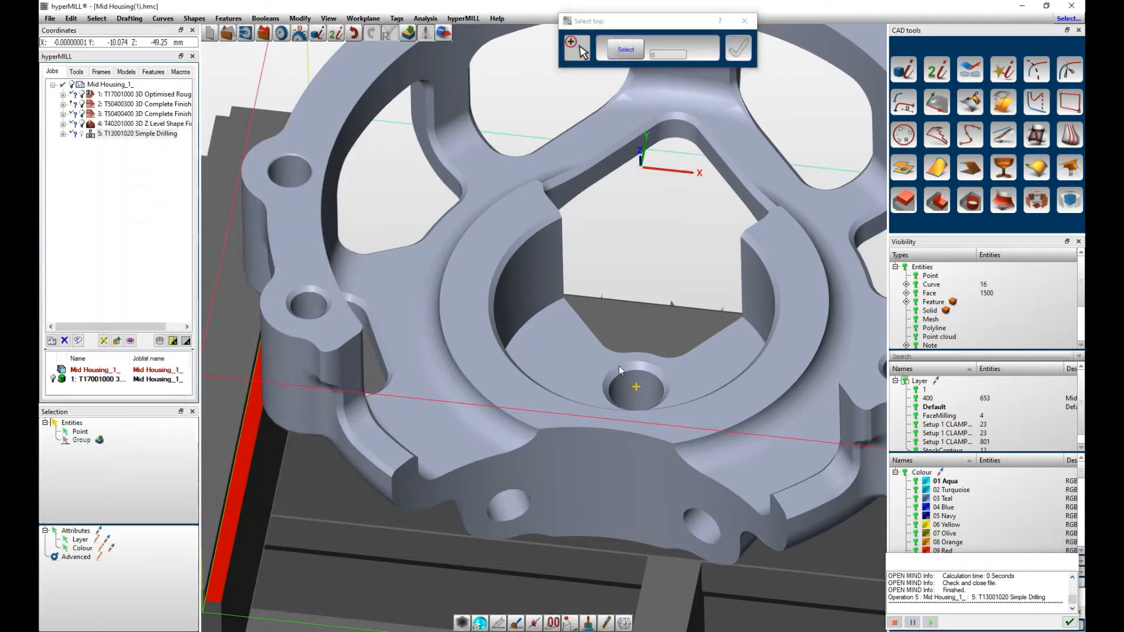
{"action": "left_click_drag", "start_coordinate": [337, 386], "coordinate": [317, 393]}
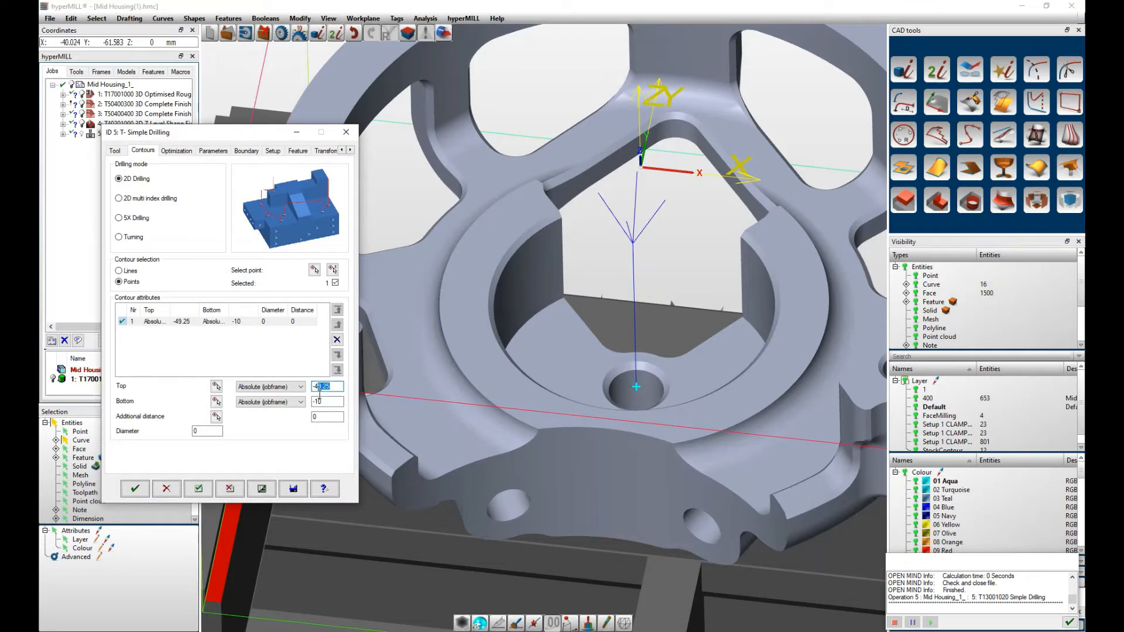
Pick the lower opening of the hole on the boss underside as the drilling bottom, at -65.25.
{"action": "left_click", "coordinate": [269, 402]}
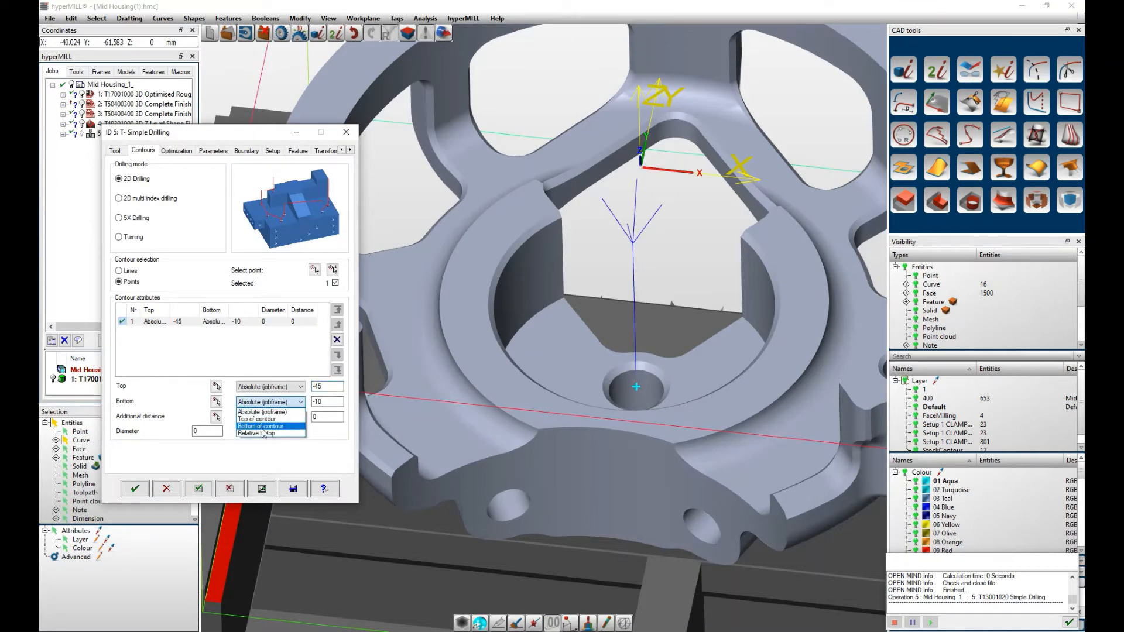
{"action": "left_click", "coordinate": [263, 427]}
{"action": "left_click", "coordinate": [217, 402]}
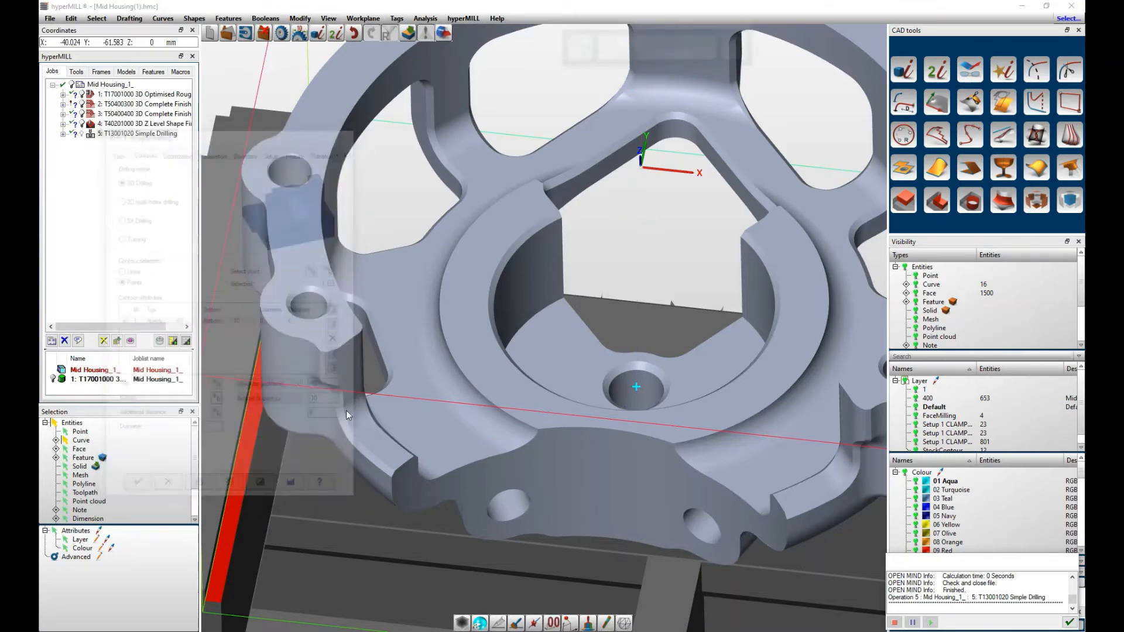
{"action": "middle_click_drag", "start_coordinate": [635, 448], "coordinate": [599, 424]}
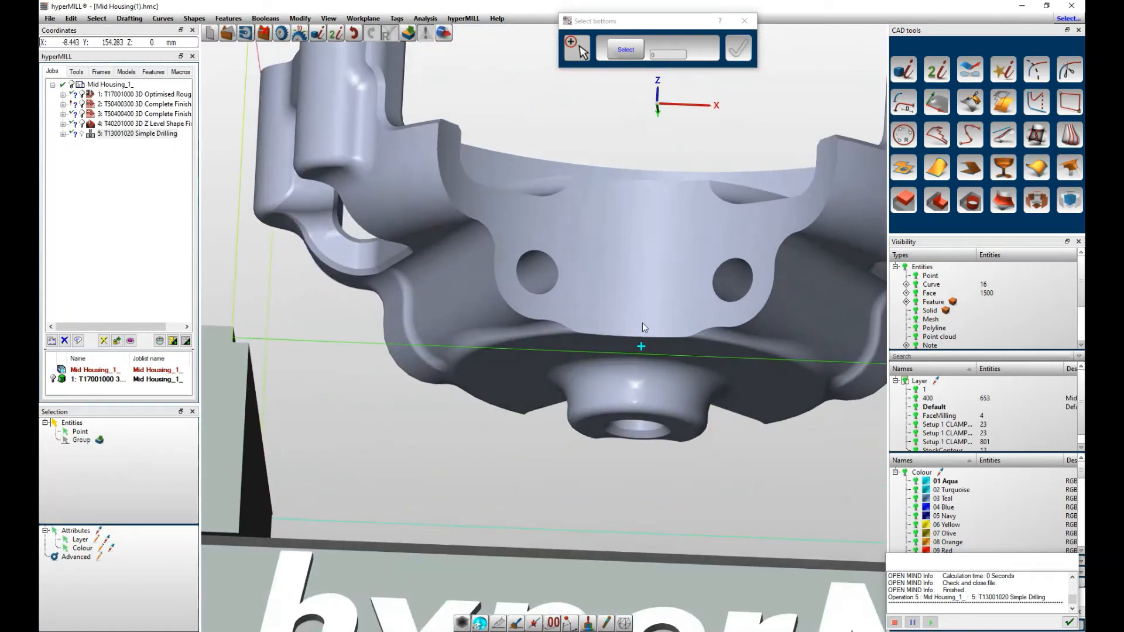
{"action": "left_click", "coordinate": [593, 425]}
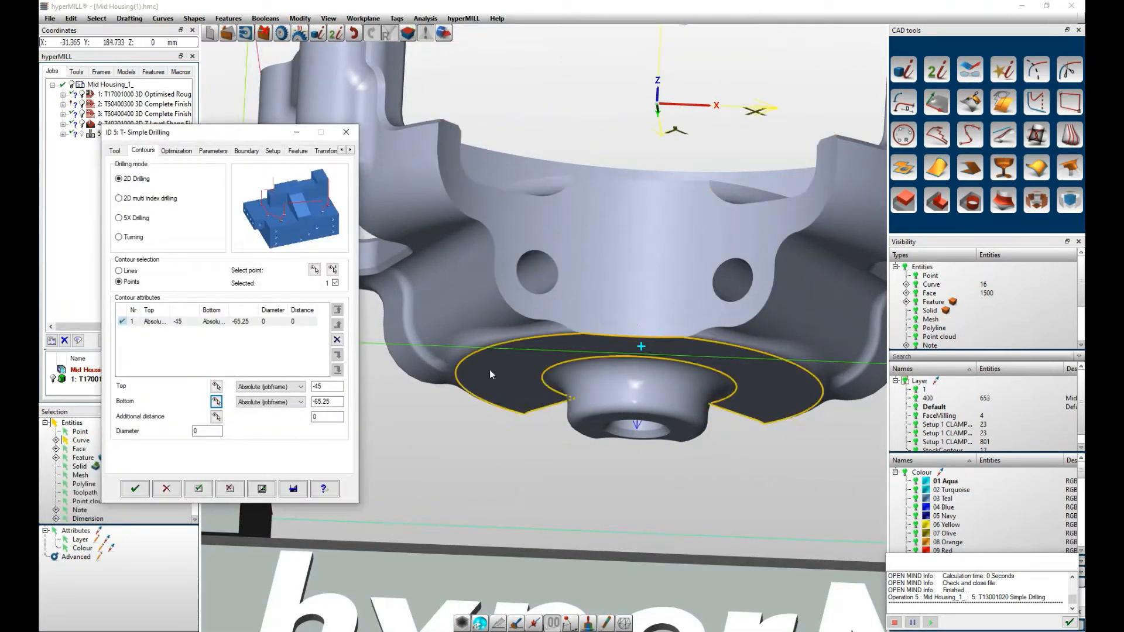
Set the drilling bottom reference to Bottom of contour and the top reference to Top of contour.
{"action": "left_click", "coordinate": [270, 402]}
{"action": "left_click", "coordinate": [263, 426]}
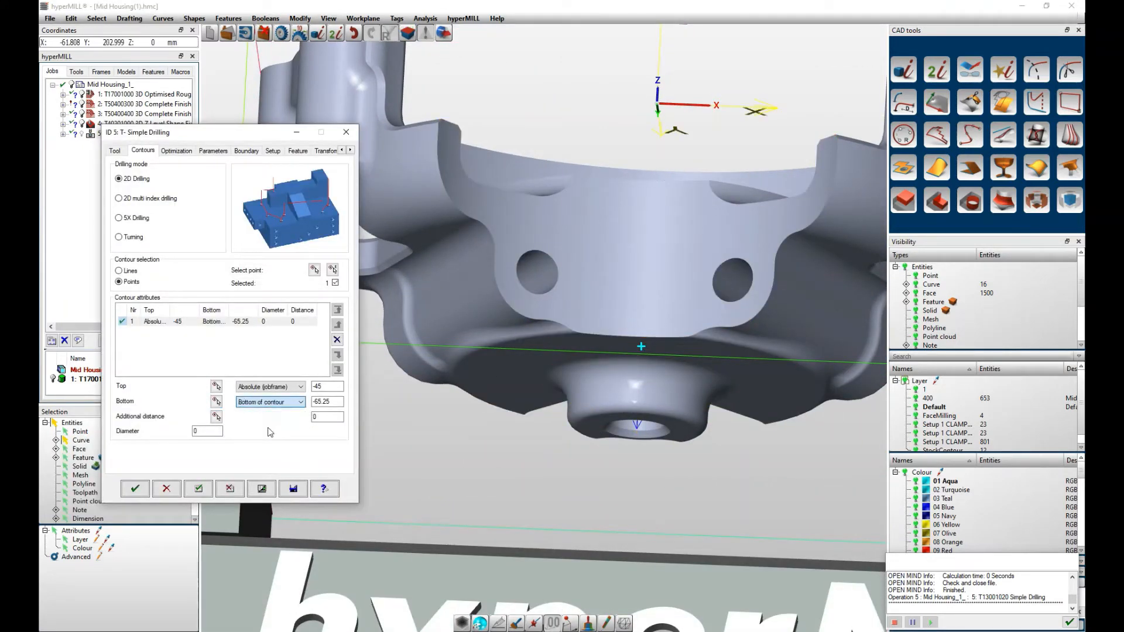
{"action": "left_click", "coordinate": [270, 387]}
{"action": "left_click", "coordinate": [267, 404]}
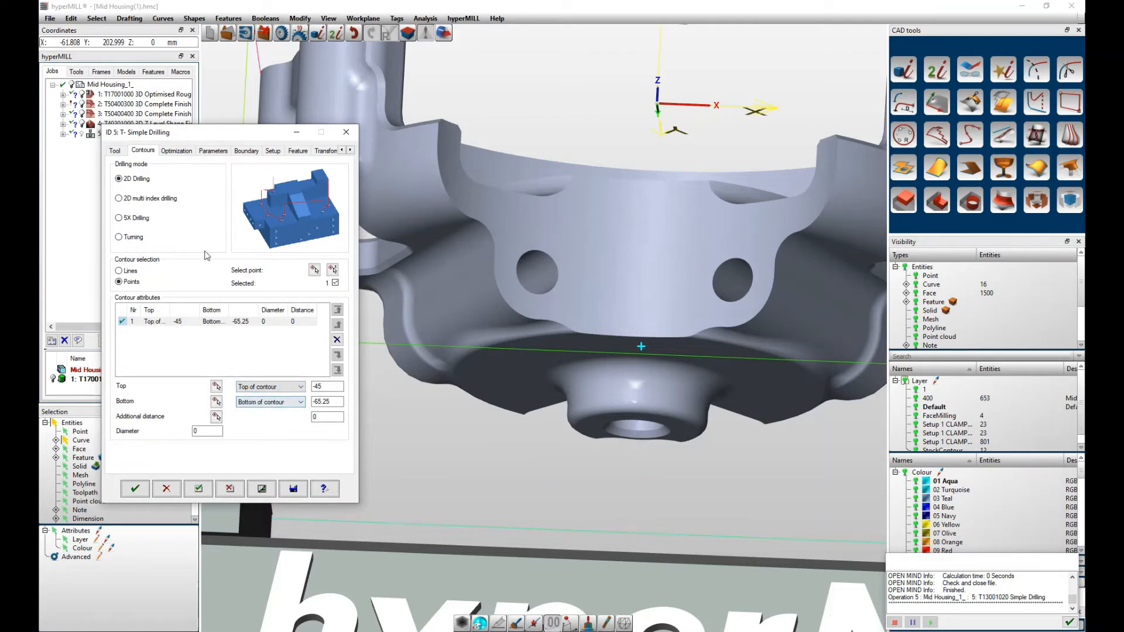
Review the drilling operation's optimization, parameter, boundary and setup settings, and calculate its toolpath.
{"action": "left_click", "coordinate": [177, 151]}
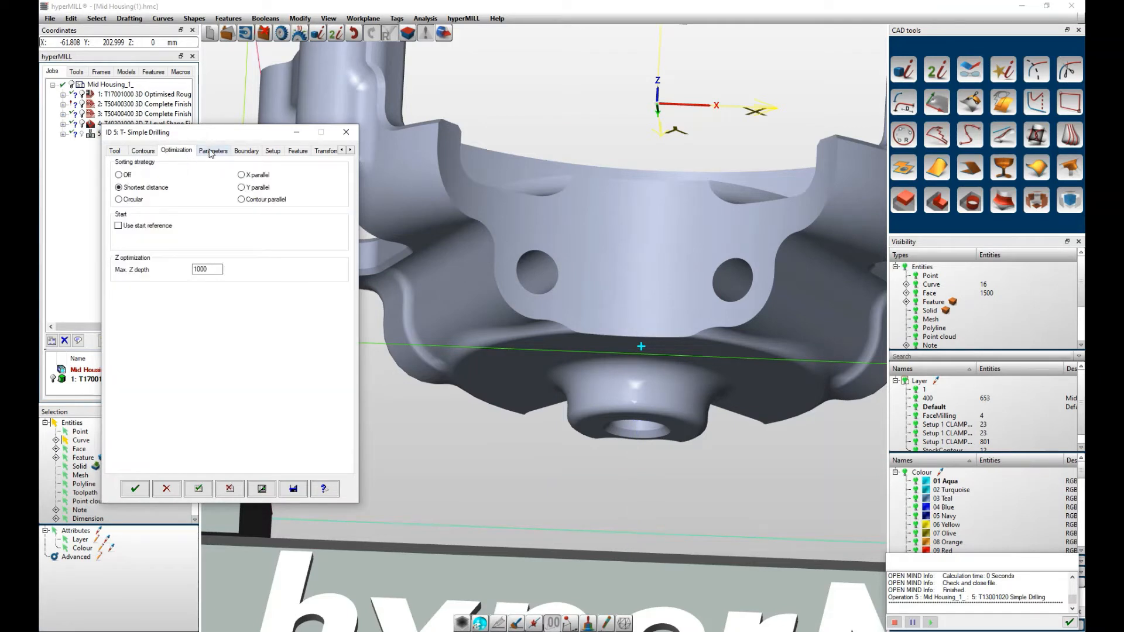
{"action": "left_click", "coordinate": [212, 151]}
{"action": "left_click", "coordinate": [246, 151]}
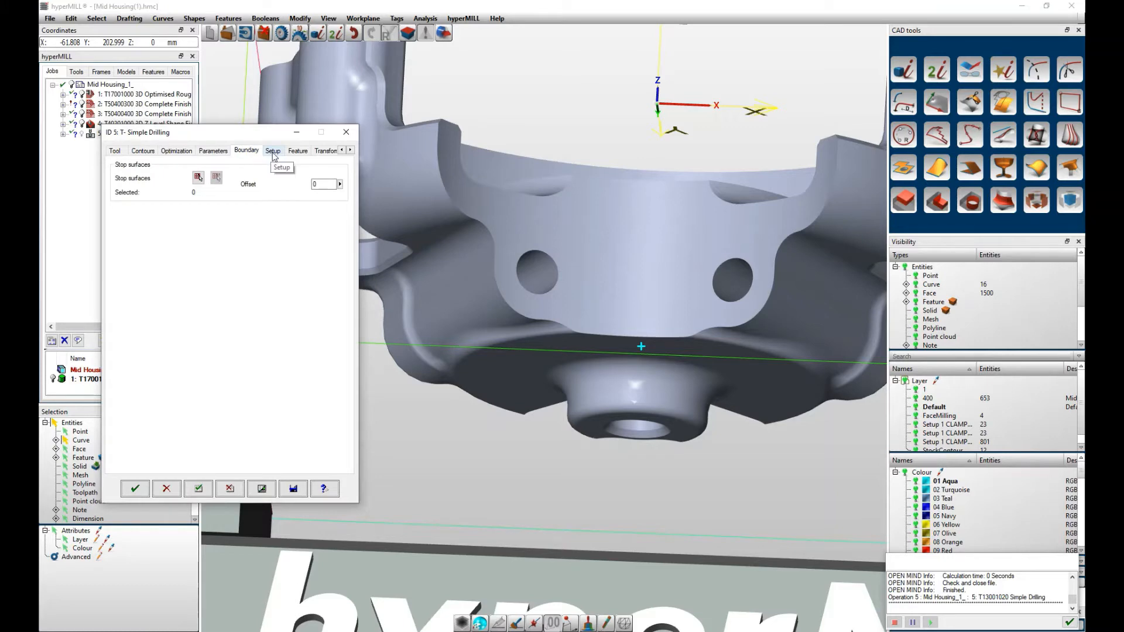
{"action": "left_click", "coordinate": [273, 151]}
{"action": "left_click", "coordinate": [261, 489]}
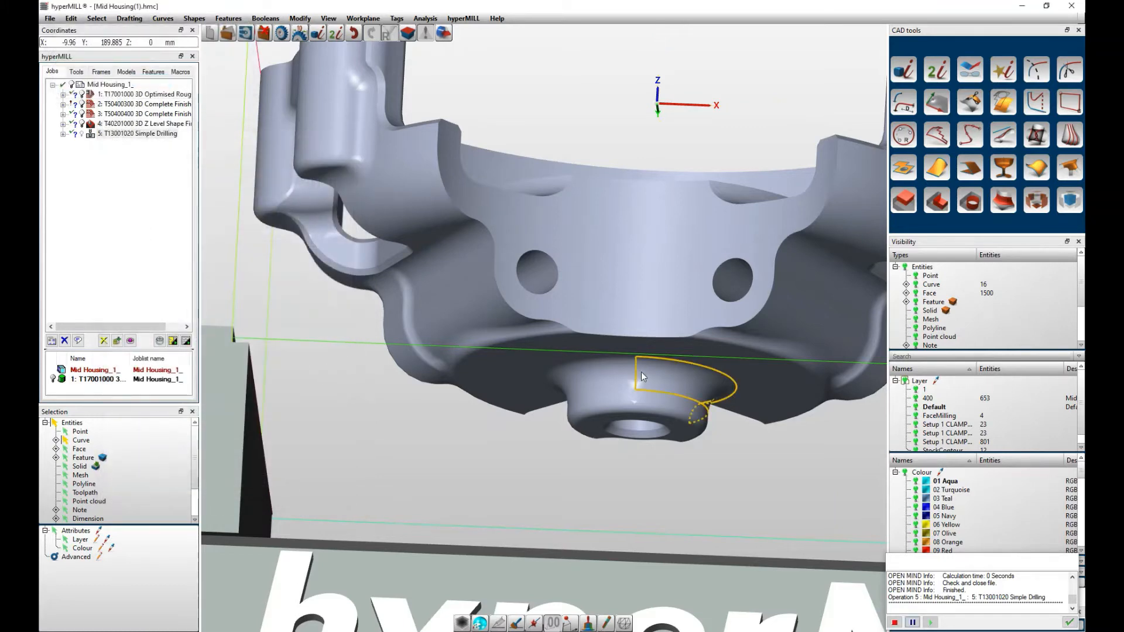
{"action": "middle_click_drag", "start_coordinate": [641, 376], "coordinate": [616, 444]}
{"action": "scroll", "coordinate": [615, 444], "scroll_direction": "down", "scroll_amount": 4}
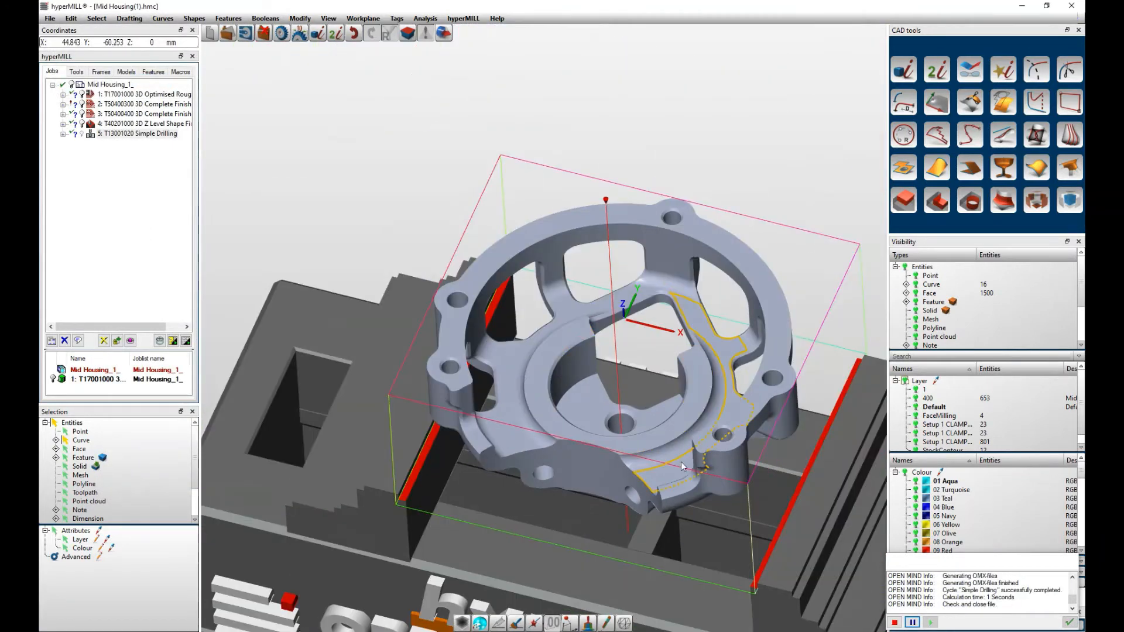
Run the stock removal simulation of the Simple Drilling operation, examine the drilled hub hole, and close the simulation.
{"action": "right_click", "coordinate": [125, 134]}
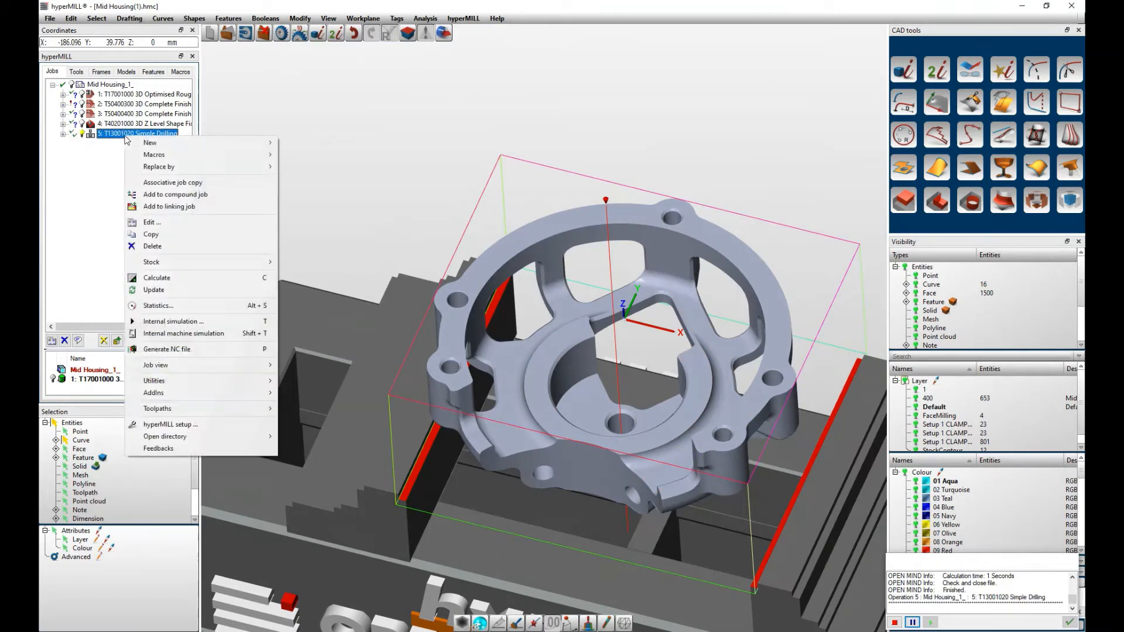
{"action": "left_click", "coordinate": [182, 323]}
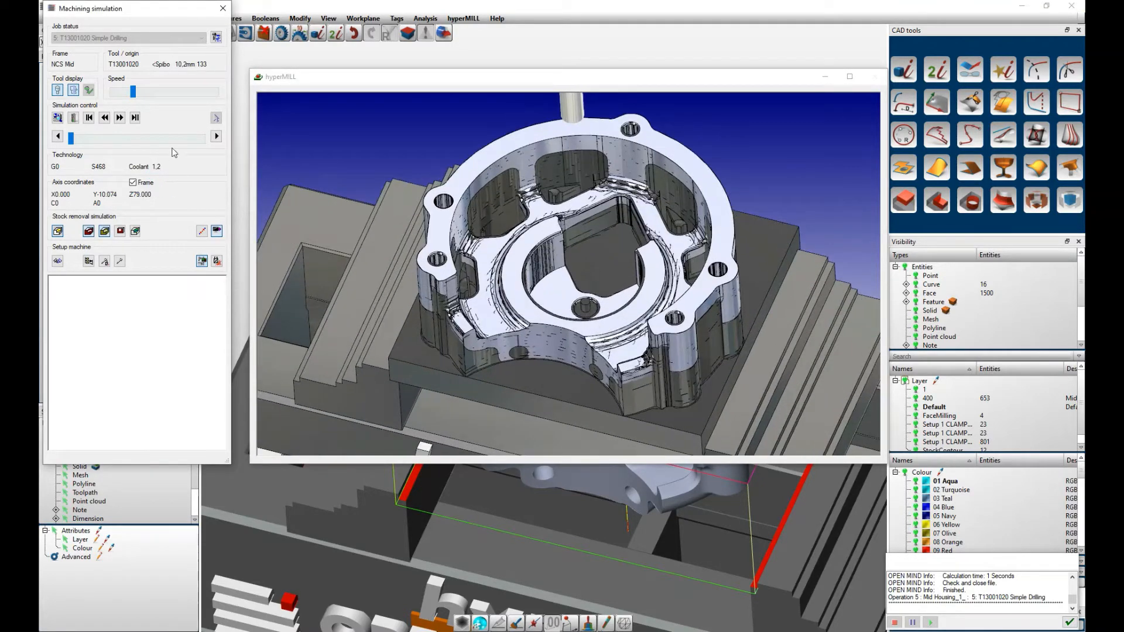
{"action": "left_click", "coordinate": [120, 119]}
{"action": "scroll", "coordinate": [589, 327], "scroll_direction": "up", "scroll_amount": 3}
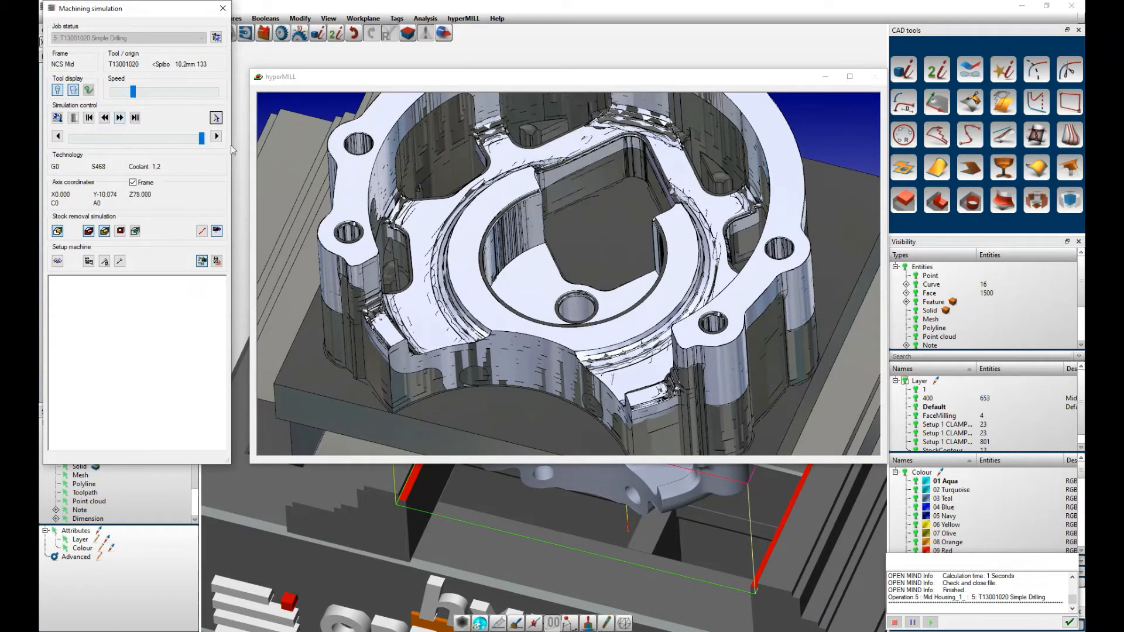
{"action": "left_click", "coordinate": [222, 10]}
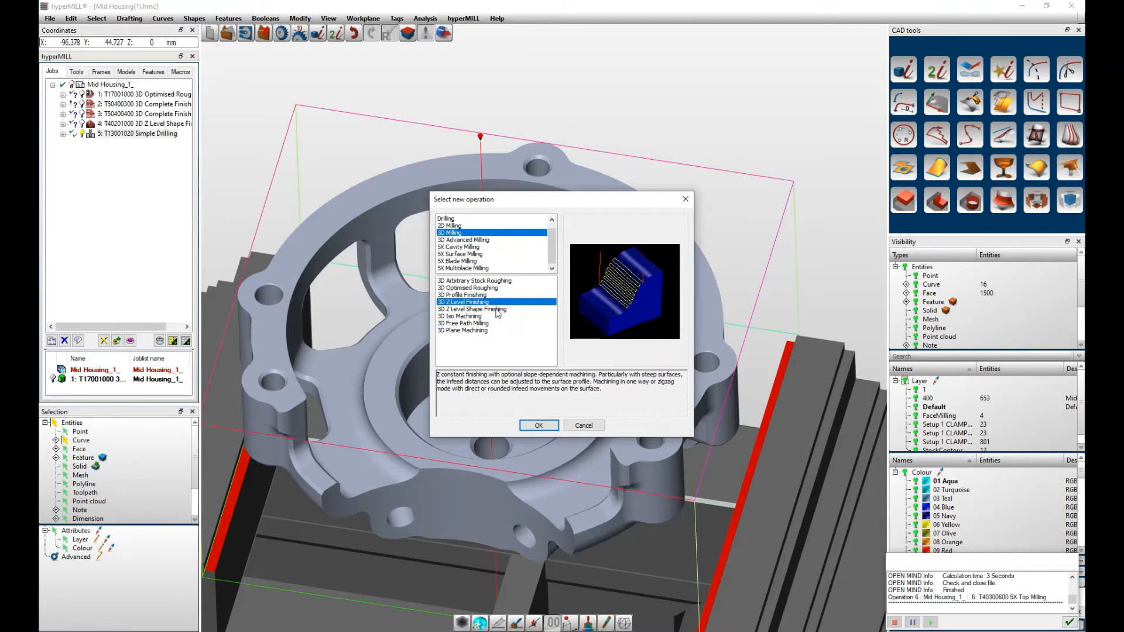
Add a 3D Z Level Finishing operation with bullnose endmill 40300600, 6 mm diameter and 1 mm corner radius.
{"action": "left_click", "coordinate": [497, 310]}
{"action": "left_click", "coordinate": [489, 303]}
{"action": "left_click", "coordinate": [538, 425]}
{"action": "left_click", "coordinate": [143, 175]}
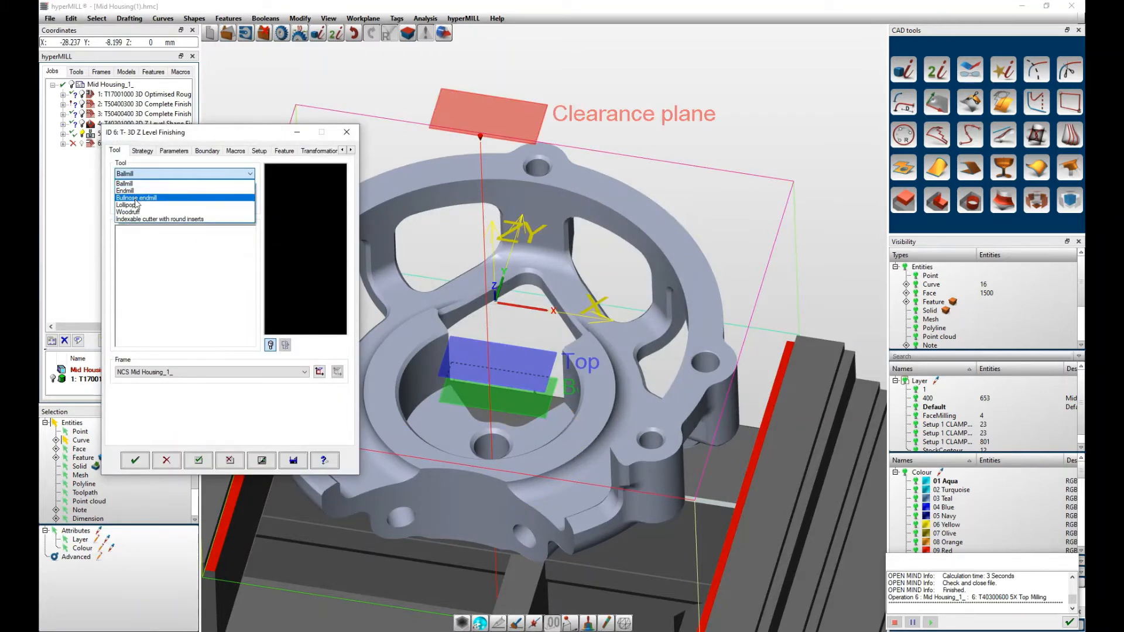
{"action": "left_click", "coordinate": [125, 198]}
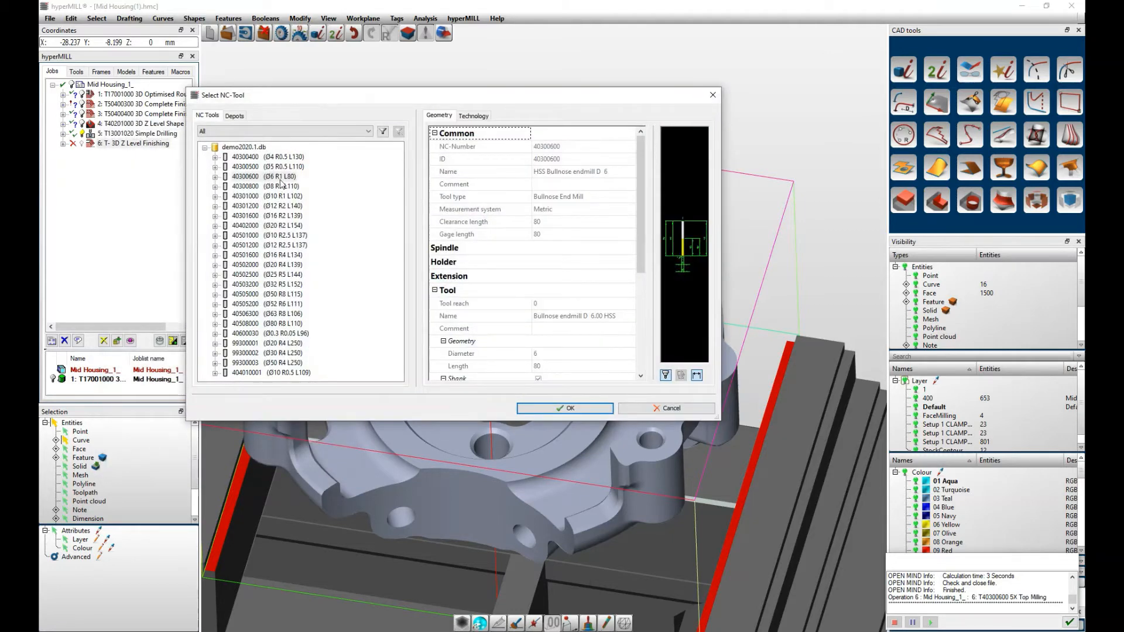
{"action": "left_click", "coordinate": [279, 177]}
{"action": "left_click", "coordinate": [565, 408]}
{"action": "left_click", "coordinate": [562, 338]}
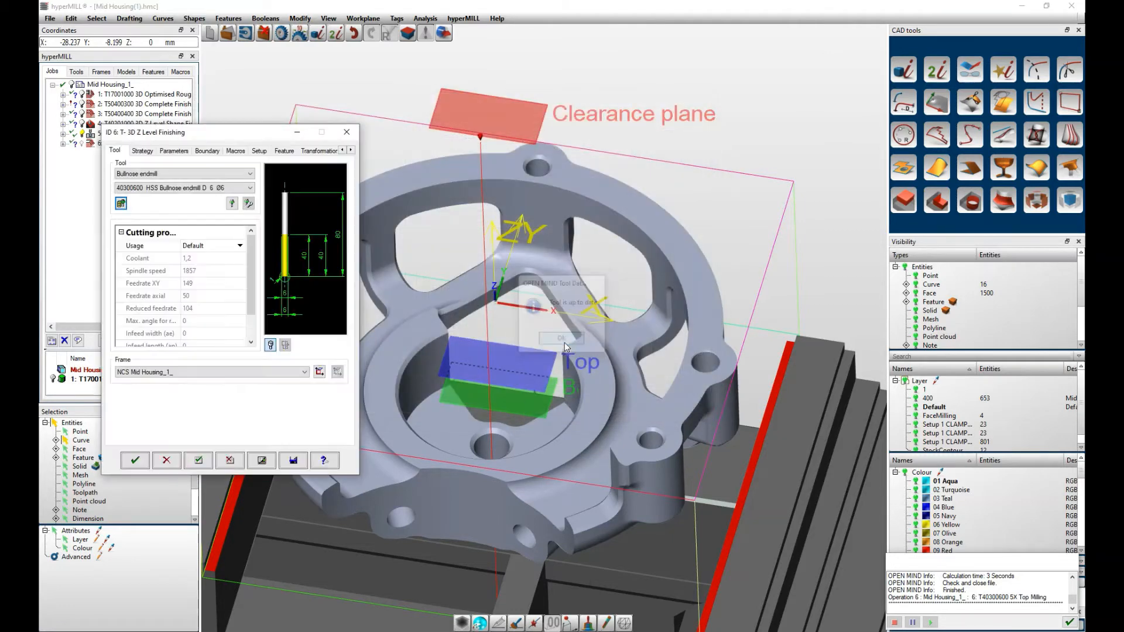
Enable filleted interior corners for the Z Level Finishing operation and set the machining area's bottom to -50.
{"action": "left_click", "coordinate": [155, 154]}
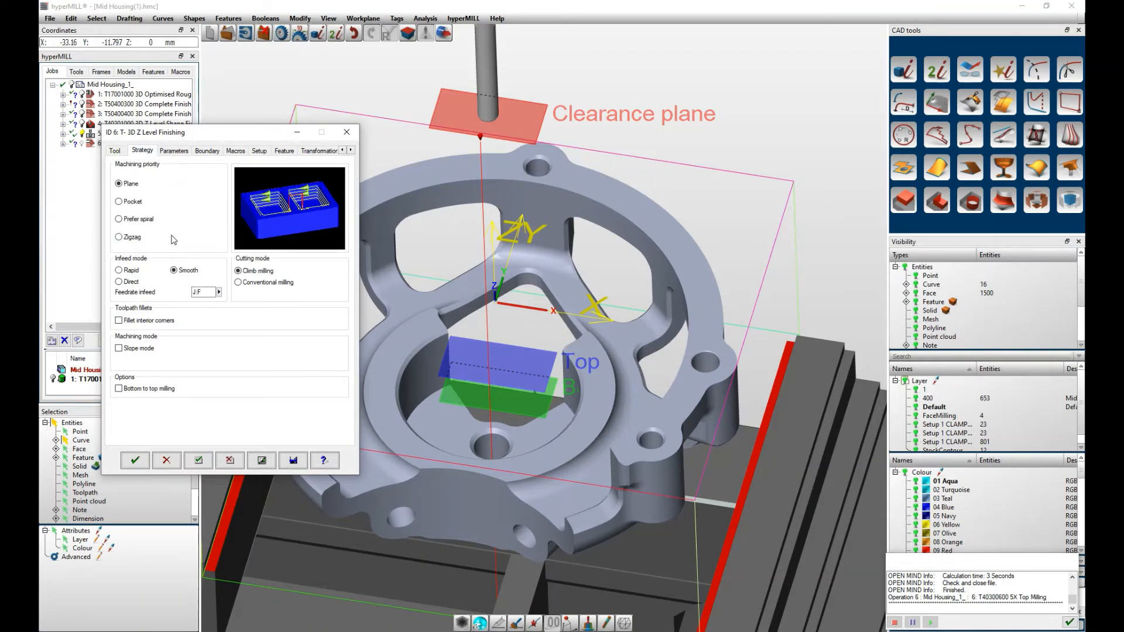
{"action": "left_click", "coordinate": [119, 320]}
{"action": "left_click", "coordinate": [175, 152]}
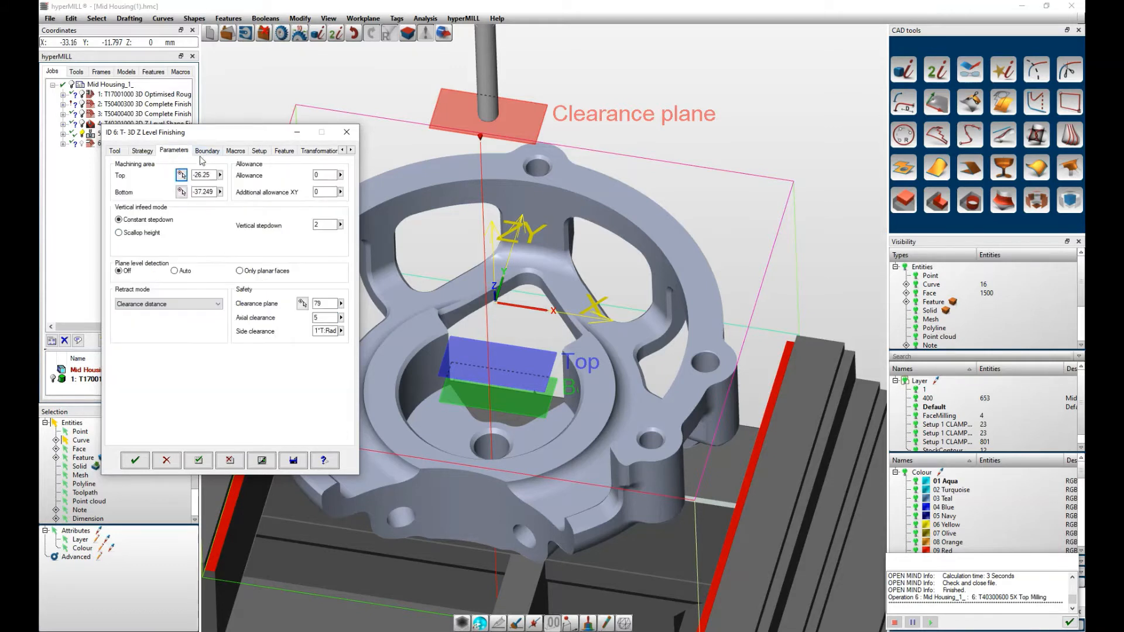
{"action": "left_click_drag", "start_coordinate": [215, 191], "coordinate": [198, 190]}
{"action": "type", "text": "-50"}
{"action": "double_click", "coordinate": [319, 225]}
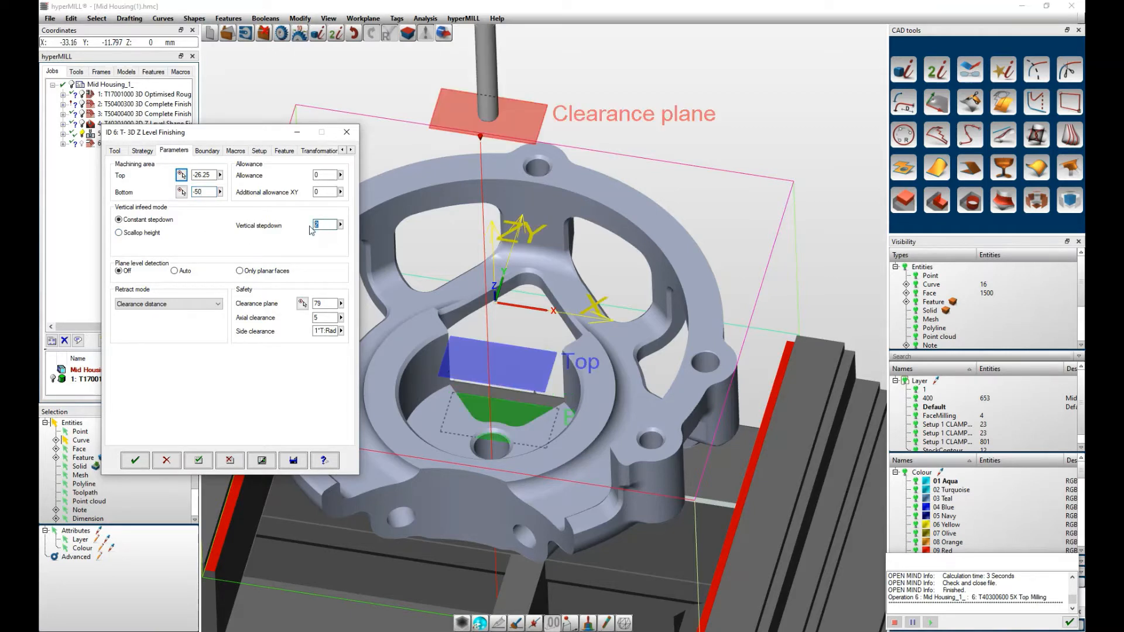
Set the boundary strategy to Milling surfaces and select the eleven narrow edge surfaces along the rim of the central pocket and its angled opening.
{"action": "left_click", "coordinate": [205, 152]}
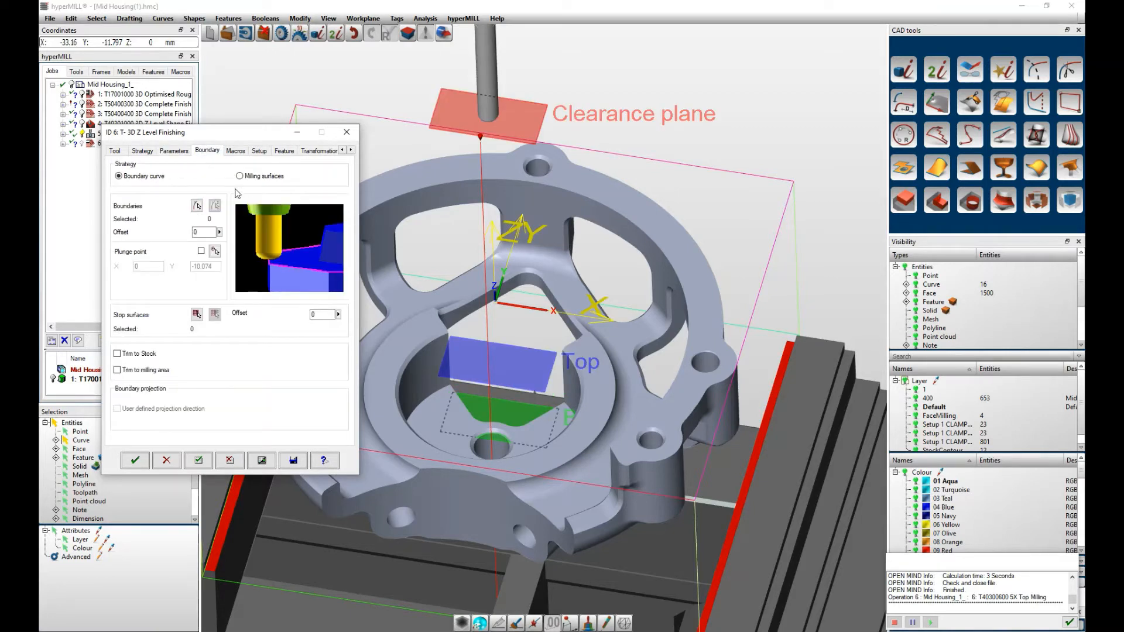
{"action": "left_click", "coordinate": [240, 176]}
{"action": "scroll", "coordinate": [433, 300], "scroll_direction": "up", "scroll_amount": 3}
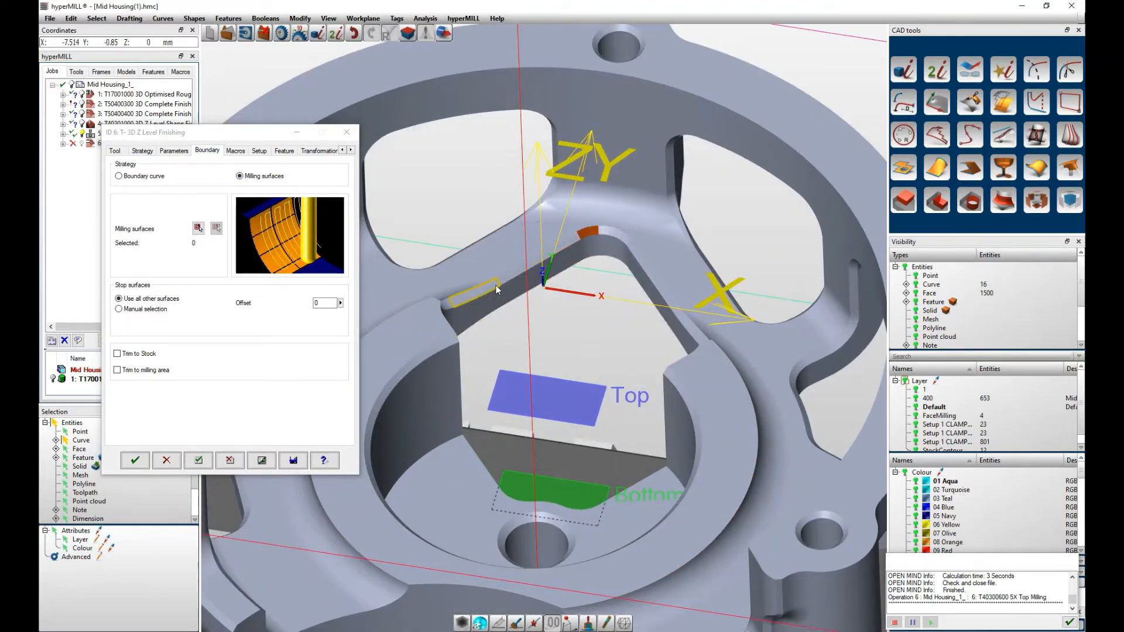
{"action": "left_click", "coordinate": [199, 228]}
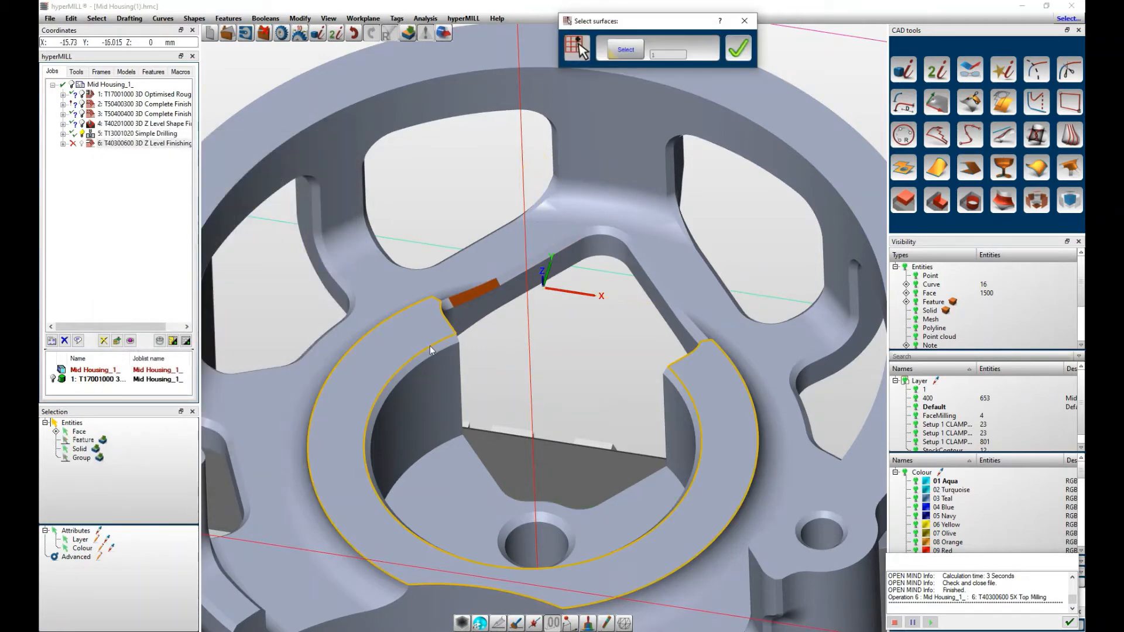
{"action": "left_click", "coordinate": [449, 304]}
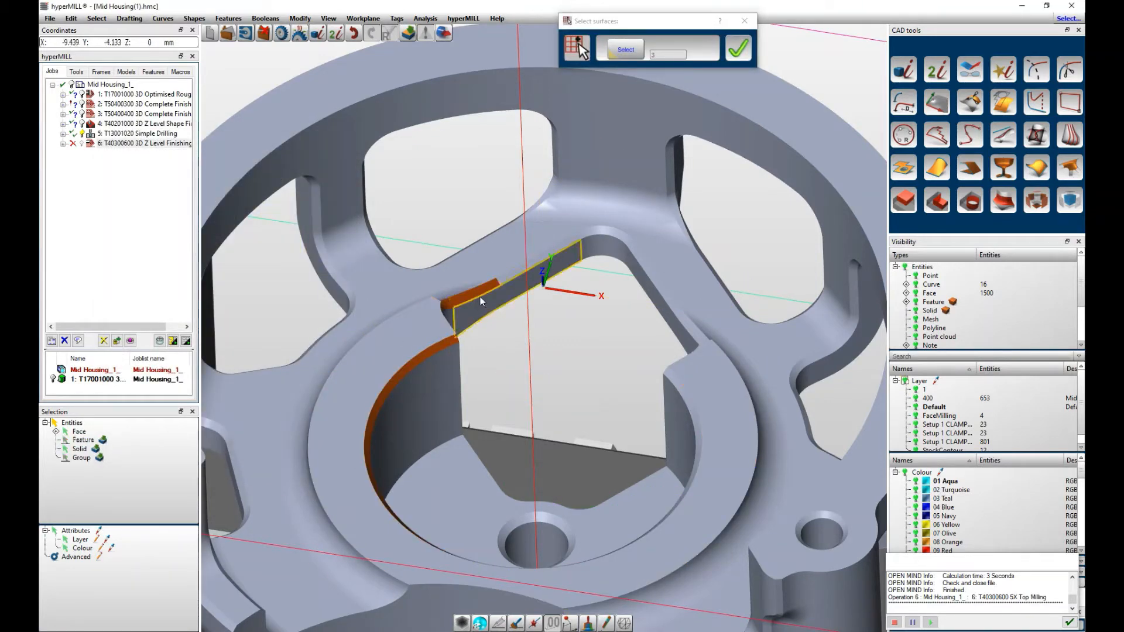
{"action": "left_click", "coordinate": [504, 277]}
{"action": "left_click", "coordinate": [679, 358]}
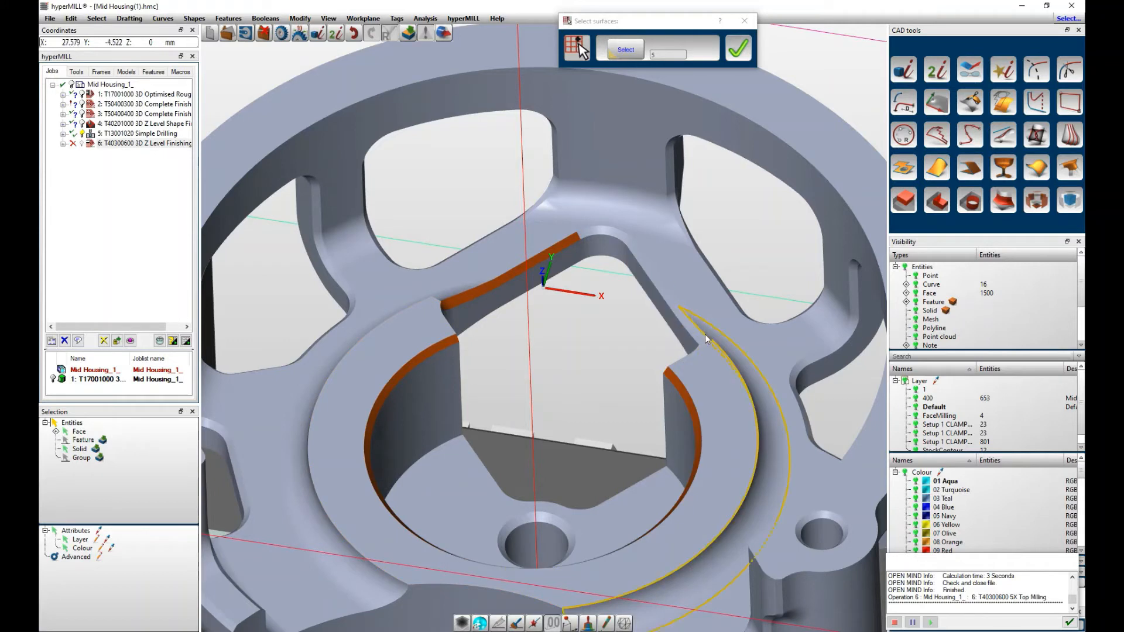
{"action": "left_click", "coordinate": [705, 341]}
{"action": "left_click", "coordinate": [692, 324]}
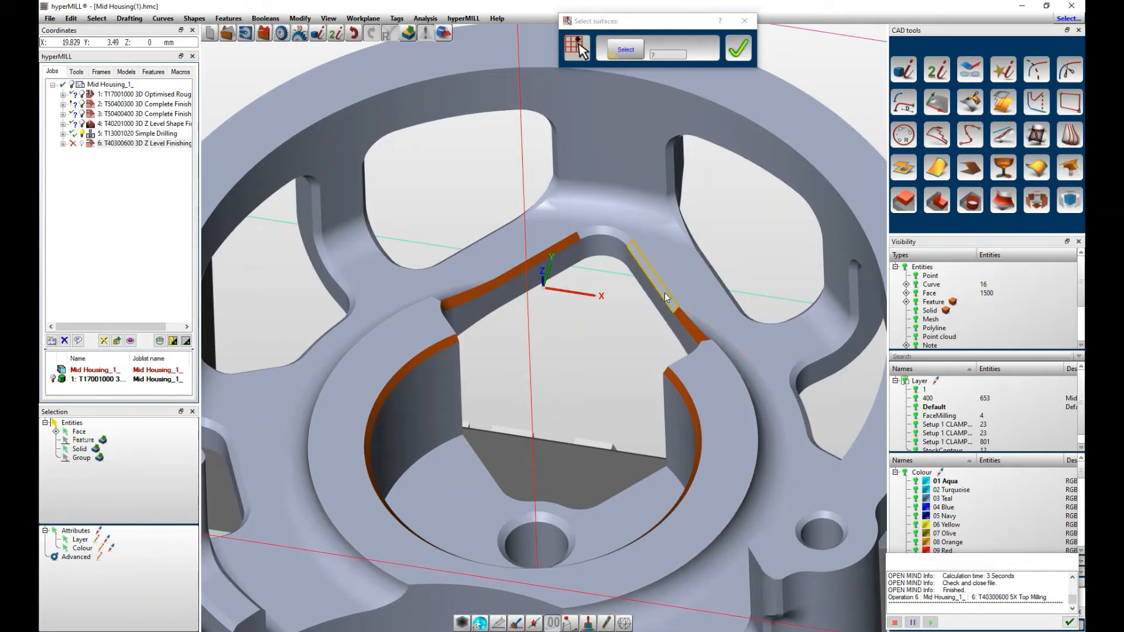
{"action": "left_click", "coordinate": [664, 292]}
{"action": "left_click", "coordinate": [610, 232]}
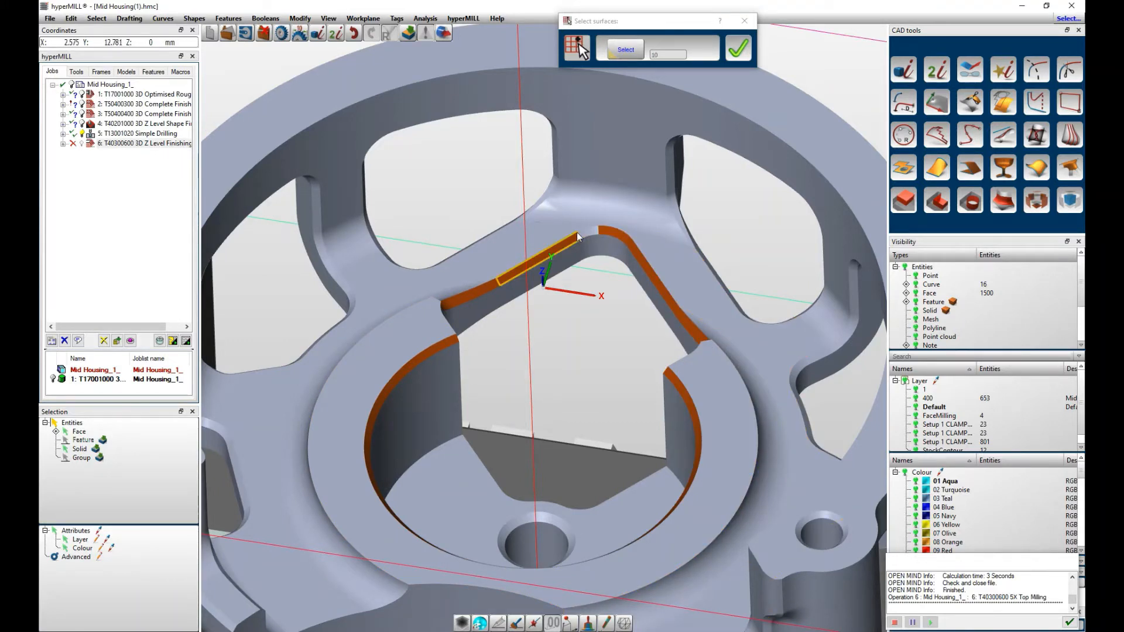
{"action": "left_click", "coordinate": [586, 230]}
{"action": "left_click", "coordinate": [736, 51]}
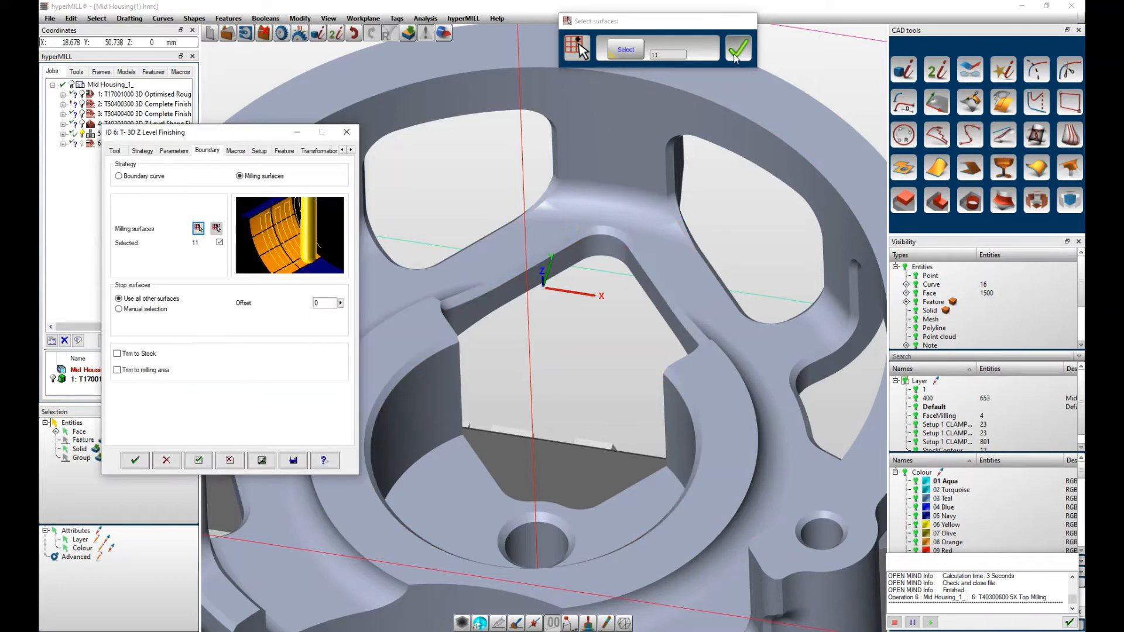
Review the Z Level Finishing operation's macro, setup, feature and transformation settings, and calculate its toolpath.
{"action": "left_click", "coordinate": [233, 151]}
{"action": "left_click", "coordinate": [259, 151]}
{"action": "left_click", "coordinate": [283, 152]}
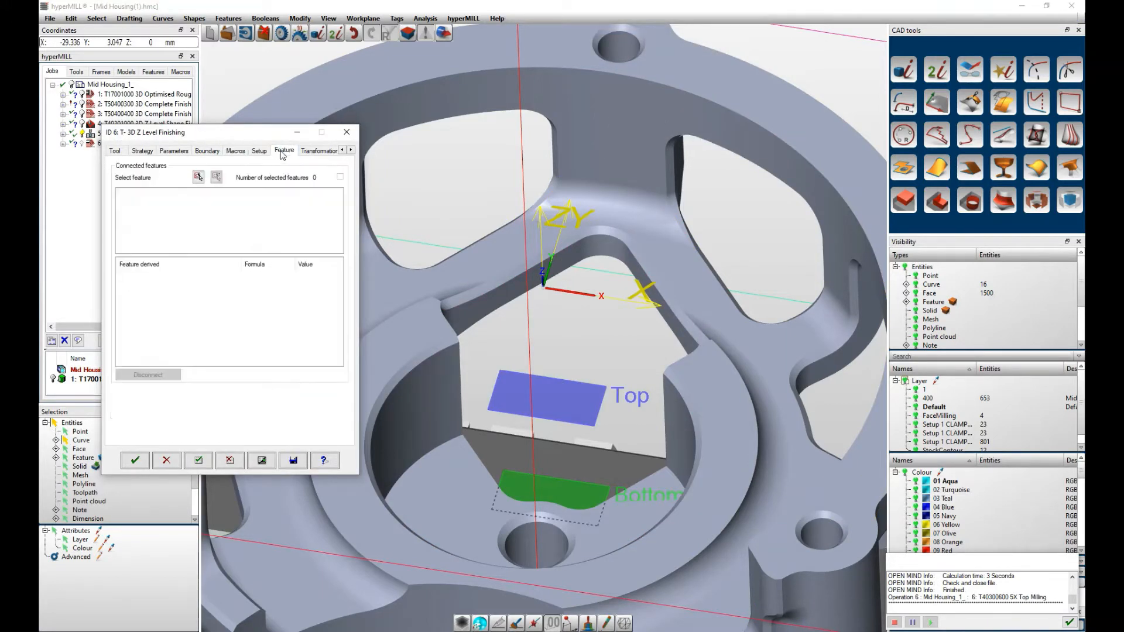
{"action": "left_click", "coordinate": [326, 152]}
{"action": "left_click", "coordinate": [273, 456]}
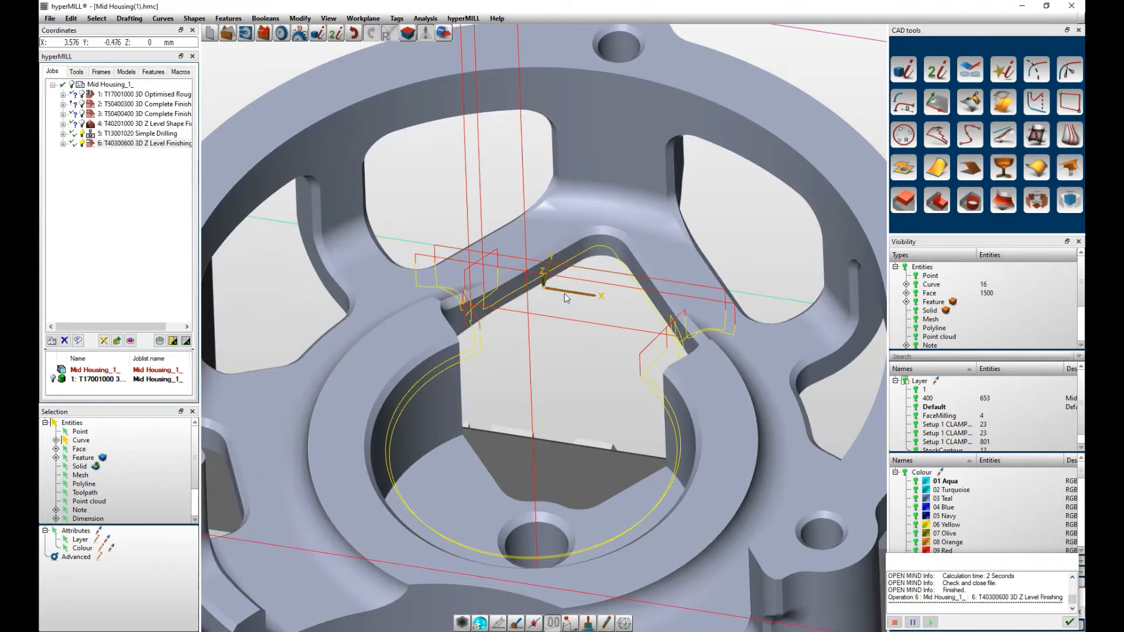
Run the internal machine simulation of the 3D Z Level Finishing operation, examine the milled edges of the central opening, and close the simulation.
{"action": "scroll", "coordinate": [565, 294], "scroll_direction": "down", "scroll_amount": 2}
{"action": "right_click", "coordinate": [158, 148]}
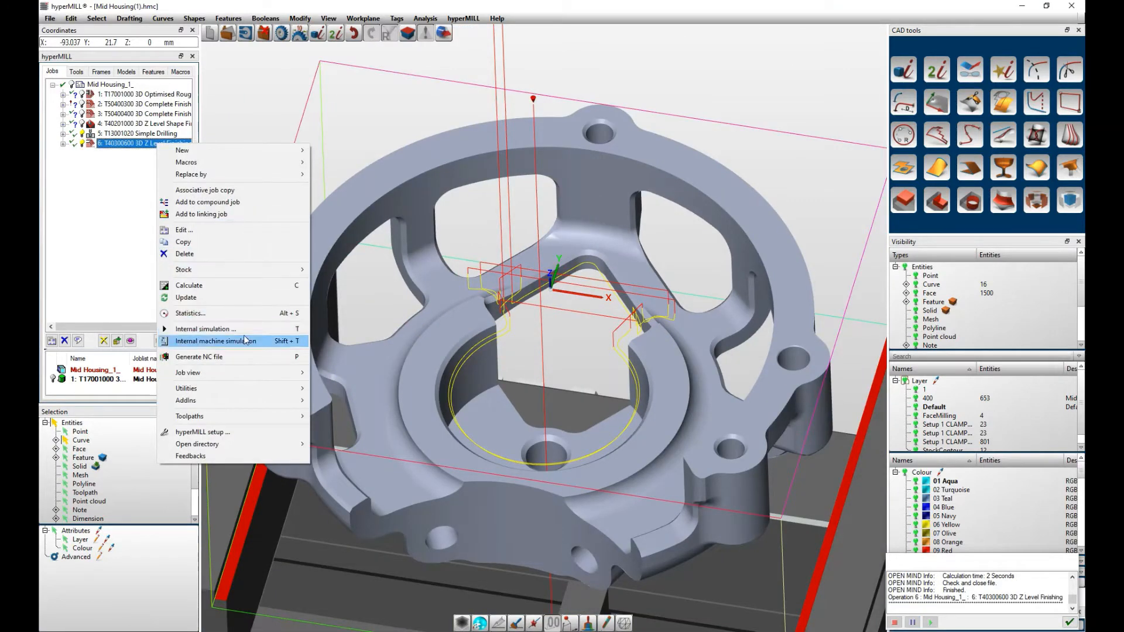
{"action": "left_click", "coordinate": [222, 338]}
{"action": "left_click", "coordinate": [152, 176]}
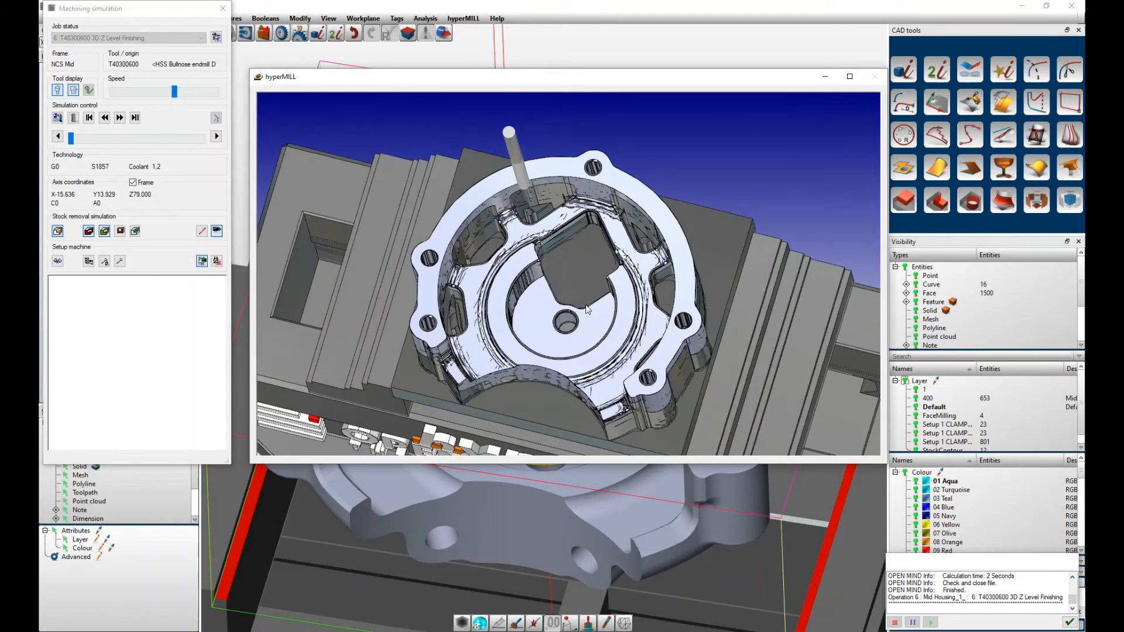
{"action": "scroll", "coordinate": [587, 309], "scroll_direction": "up", "scroll_amount": 4}
{"action": "left_click", "coordinate": [119, 118]}
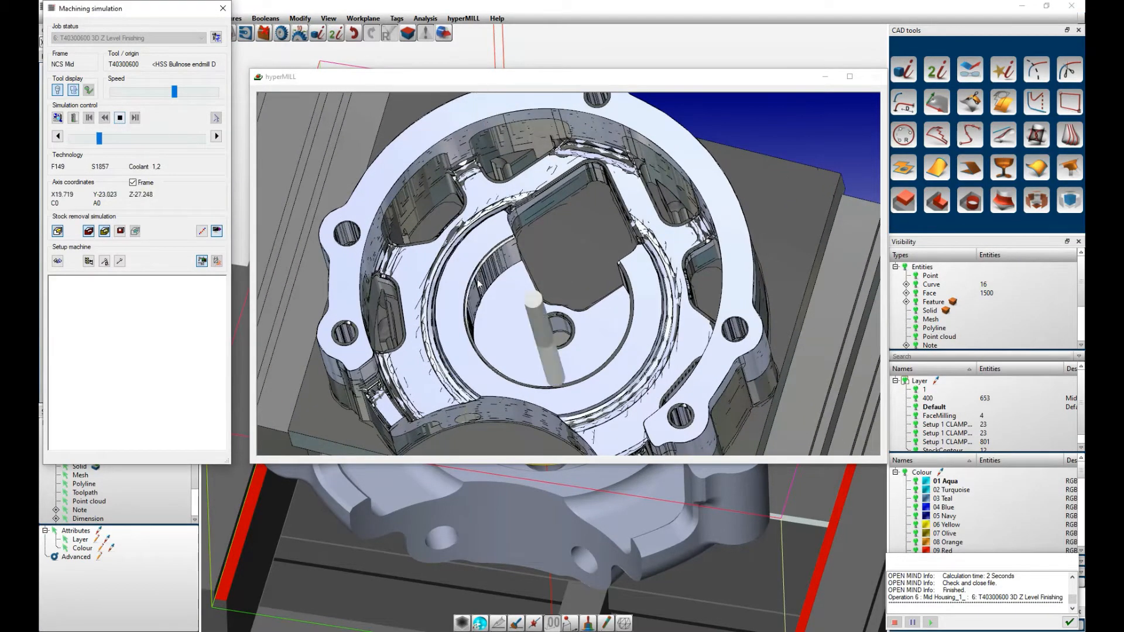
{"action": "scroll", "coordinate": [510, 208], "scroll_direction": "up", "scroll_amount": 4}
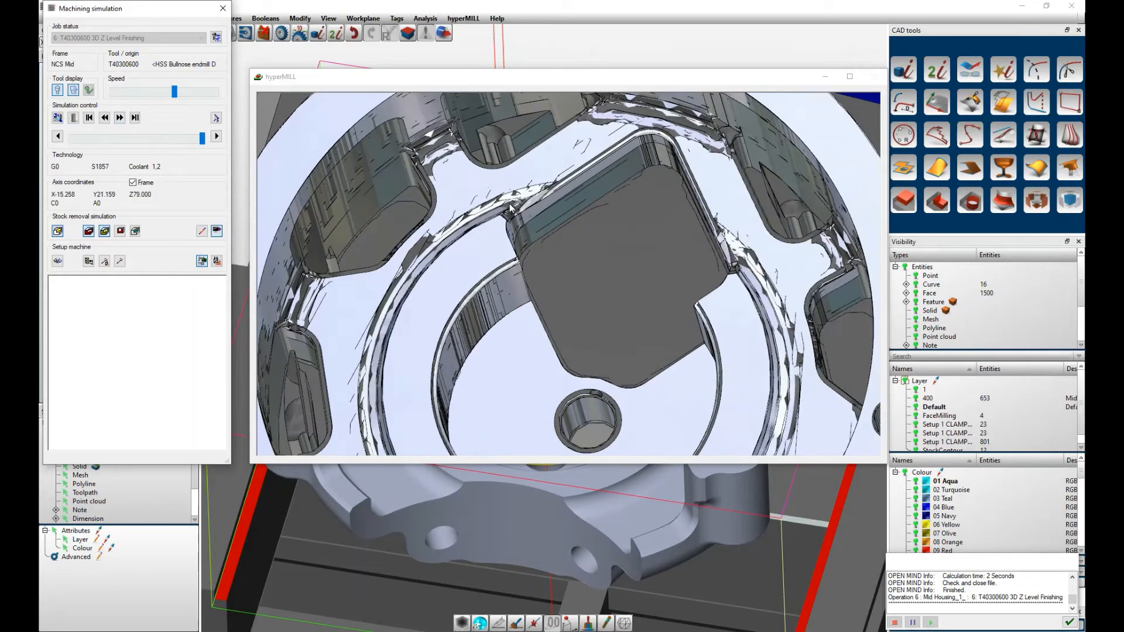
{"action": "middle_click_drag", "start_coordinate": [509, 208], "coordinate": [535, 200]}
{"action": "left_click", "coordinate": [173, 43]}
{"action": "left_click", "coordinate": [222, 9]}
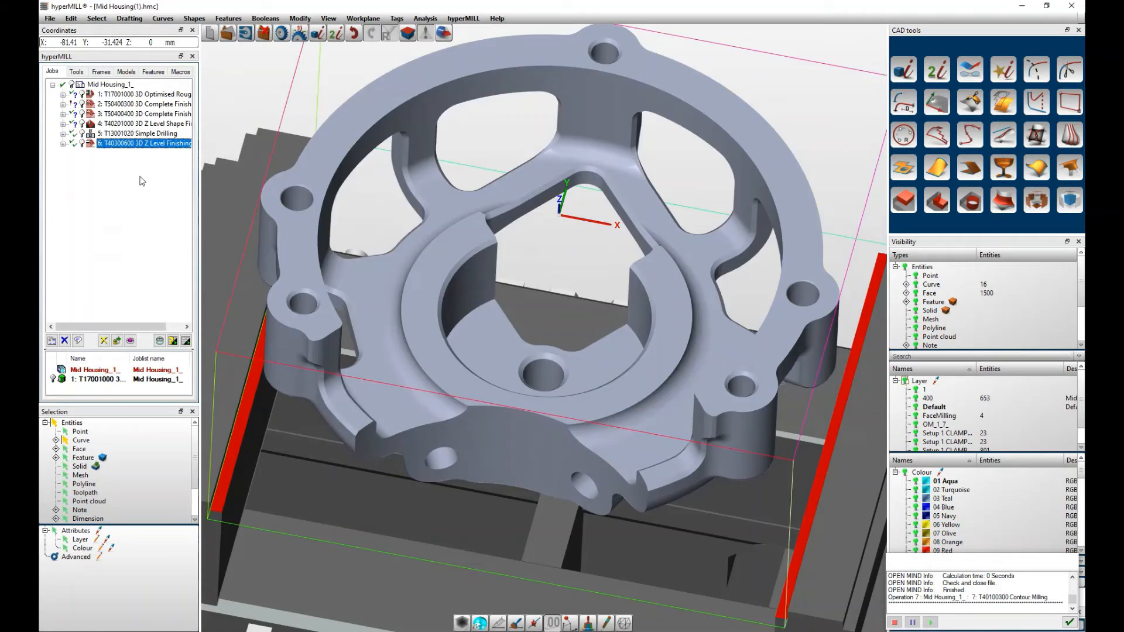
Add a new 3D Z Level Shape Finishing operation from the 3D Milling group to the joblist.
{"action": "right_click", "coordinate": [141, 177]}
{"action": "mouse_move", "coordinate": [183, 184]}
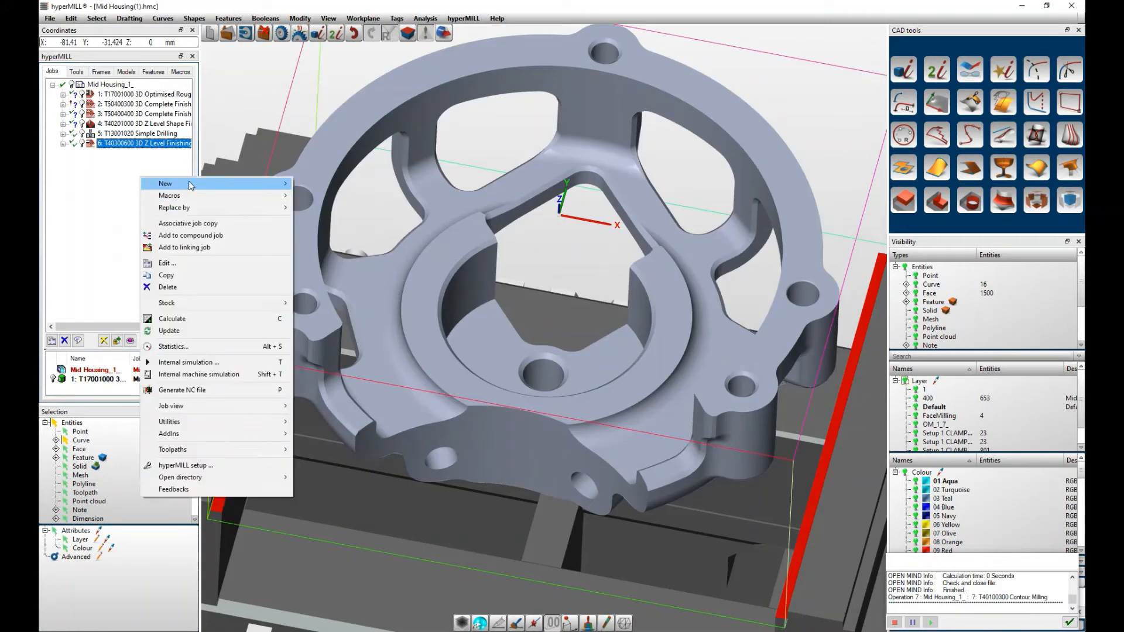
{"action": "left_click", "coordinate": [329, 209]}
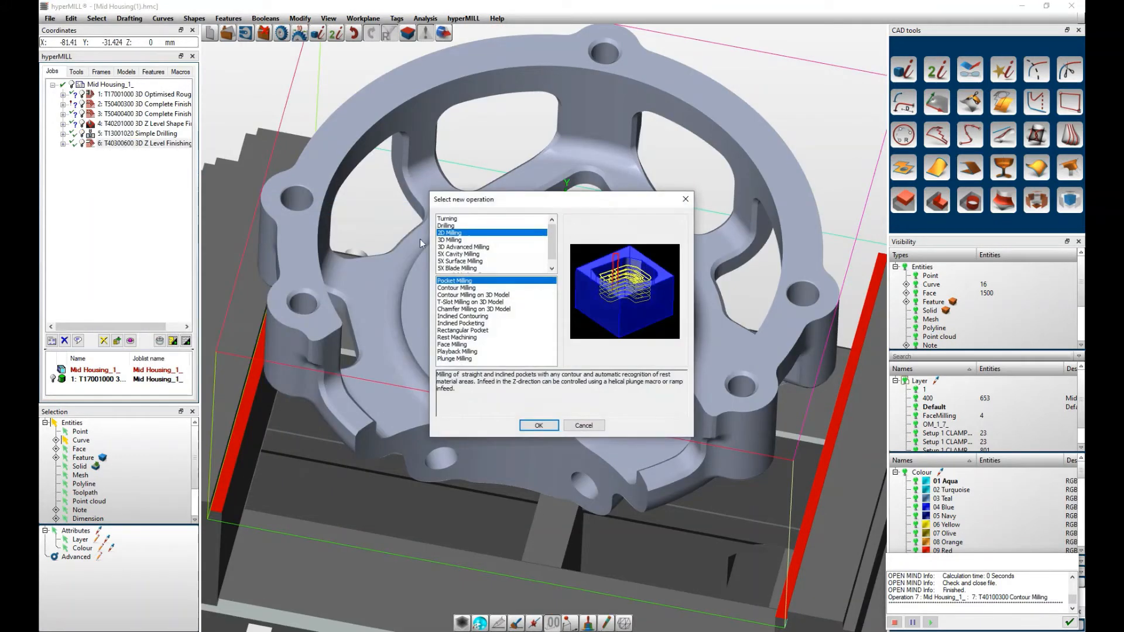
{"action": "left_click", "coordinate": [449, 242]}
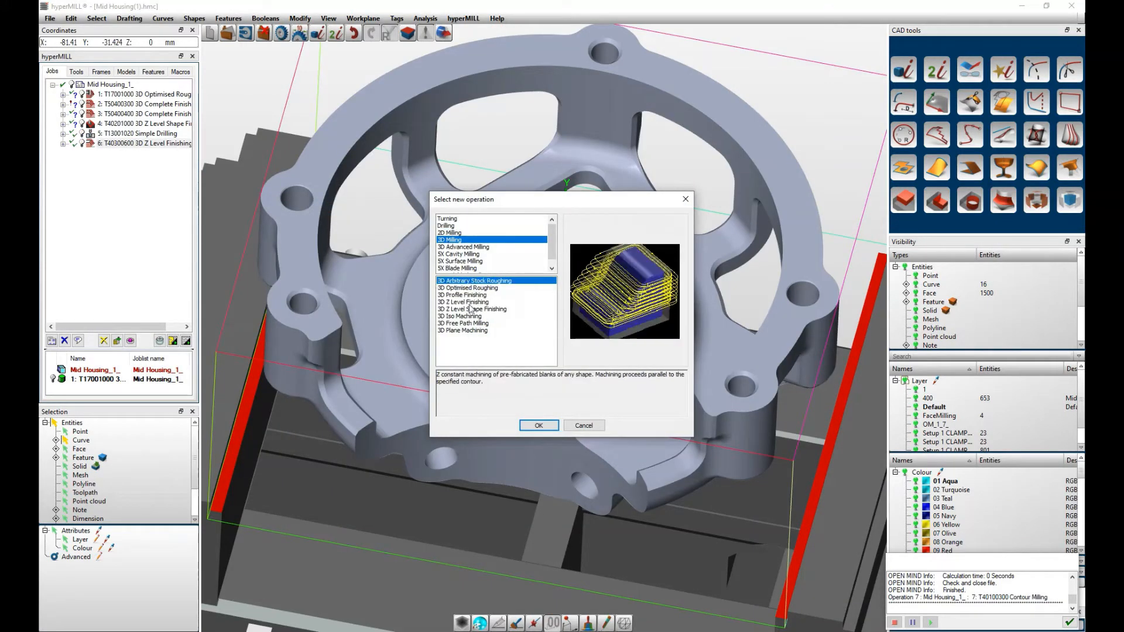
{"action": "left_click", "coordinate": [470, 309]}
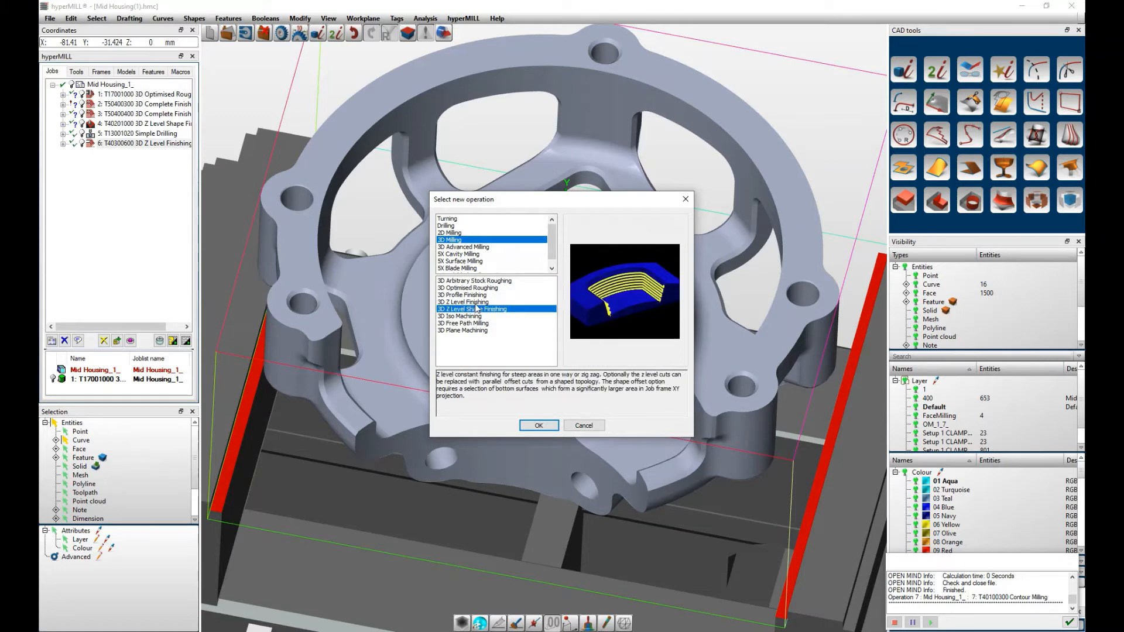
{"action": "left_click", "coordinate": [538, 425]}
Assign ballmill 40100300, 3 mm diameter and 1.5 mm radius, from the tool database to the Z Level Shape Finishing operation.
{"action": "left_click", "coordinate": [121, 203]}
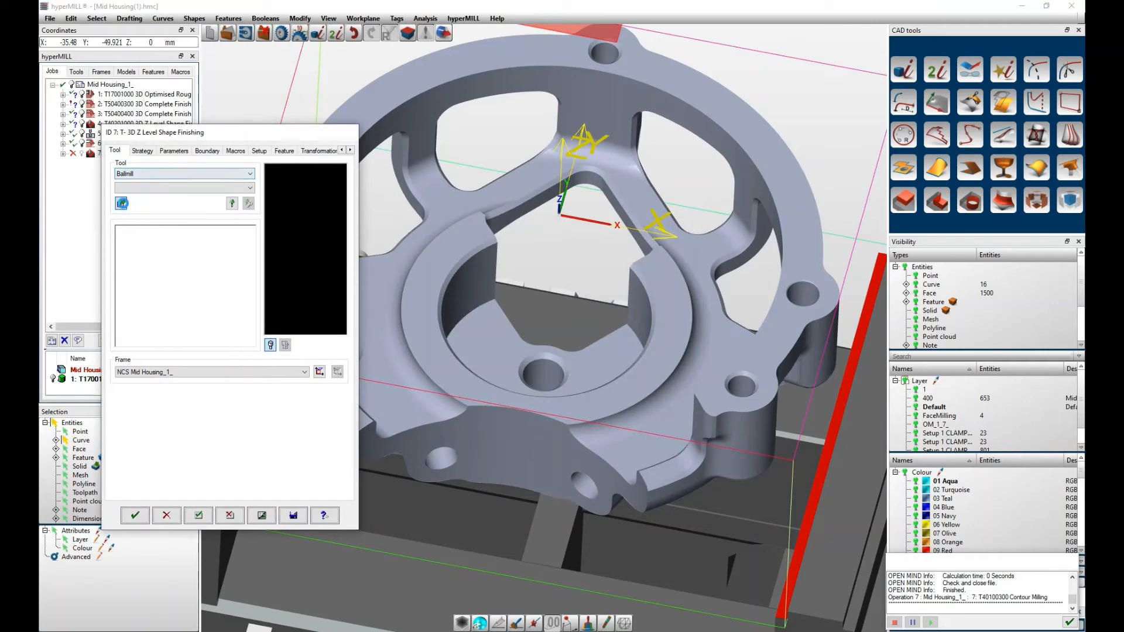
{"action": "left_click", "coordinate": [712, 93]}
{"action": "left_click", "coordinate": [121, 203]}
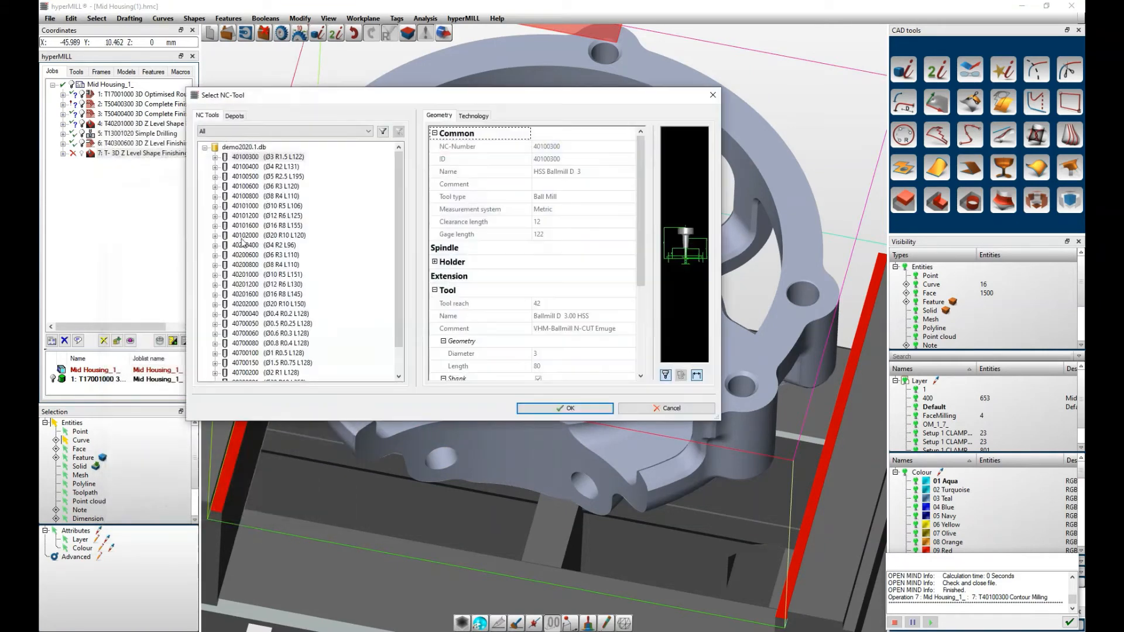
{"action": "left_click", "coordinate": [290, 167]}
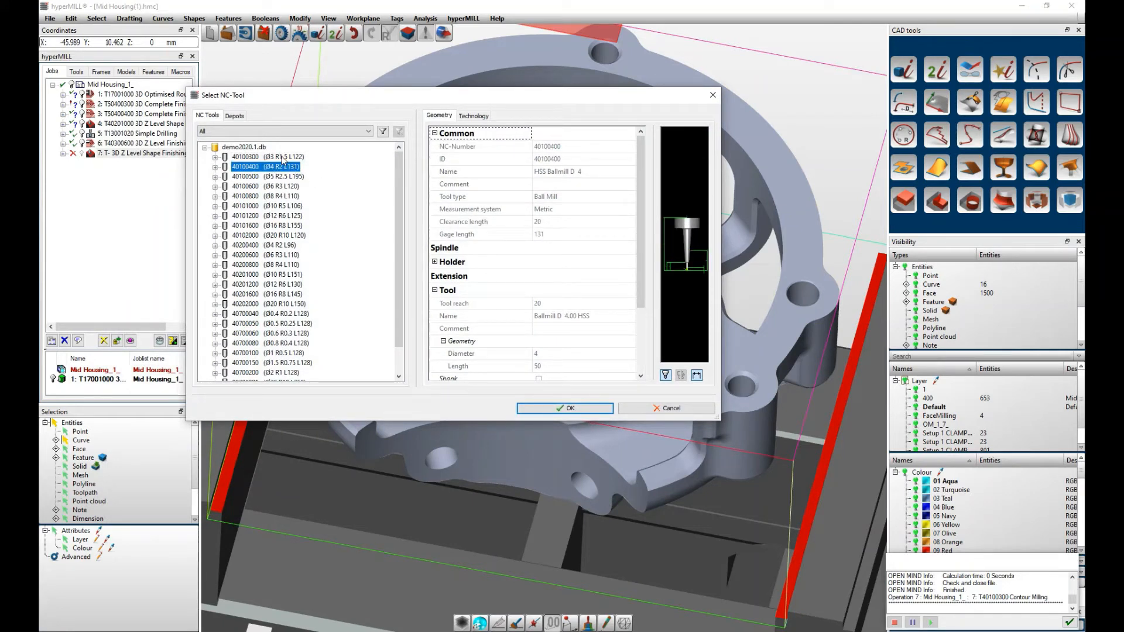
{"action": "left_click", "coordinate": [565, 408]}
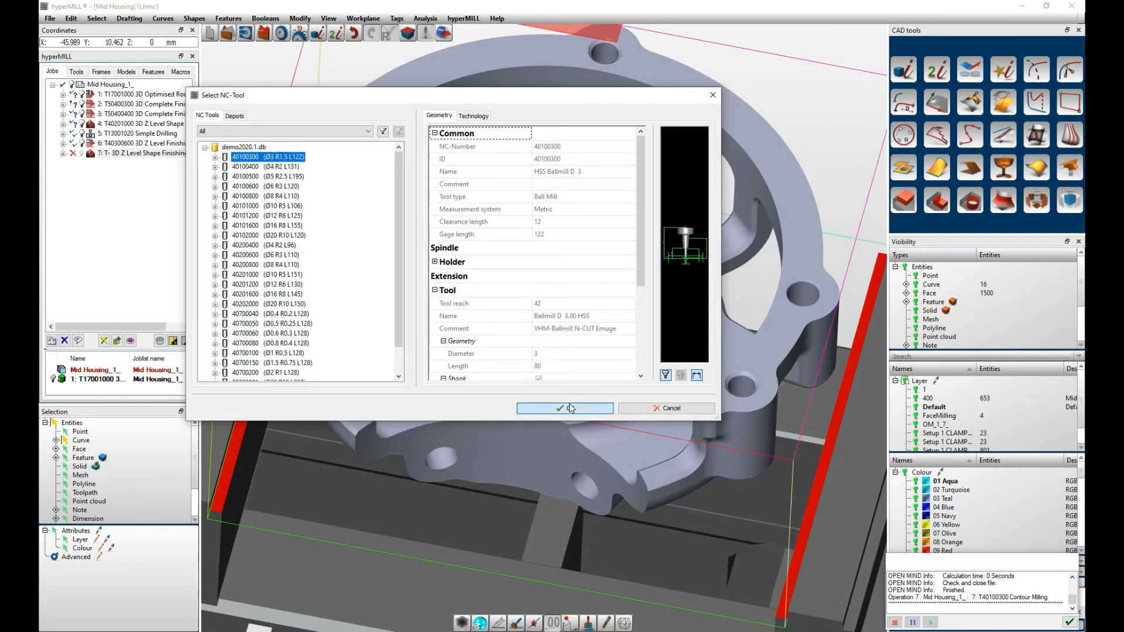
{"action": "left_click", "coordinate": [561, 340]}
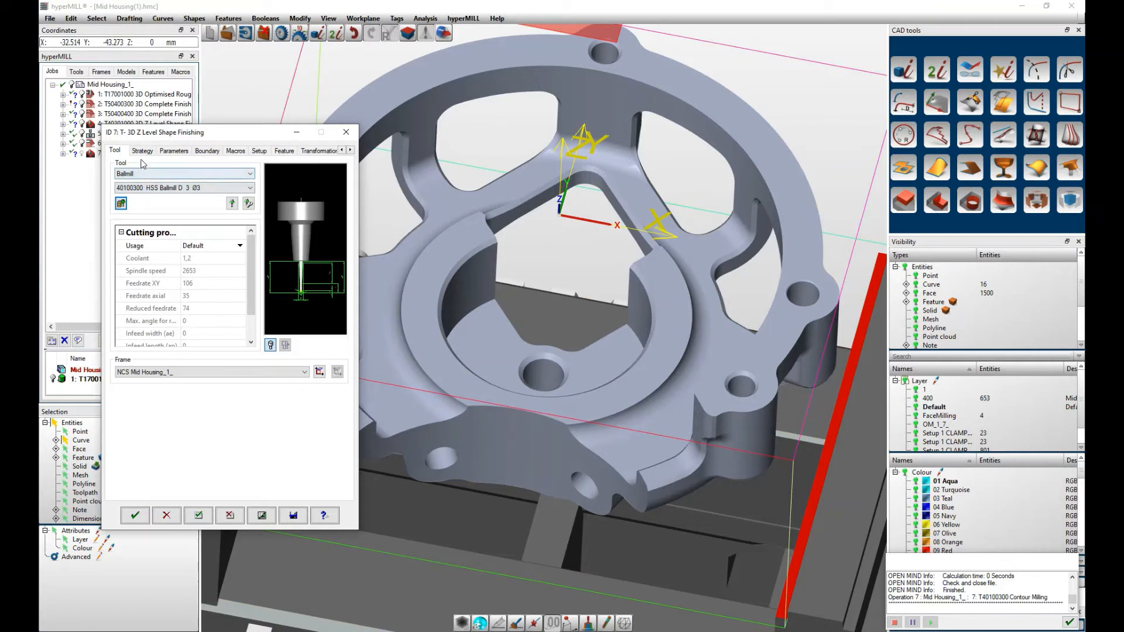
Check the Fillet interior corners and Shape offset strategy options, and review the operation's machining parameters.
{"action": "left_click", "coordinate": [142, 153]}
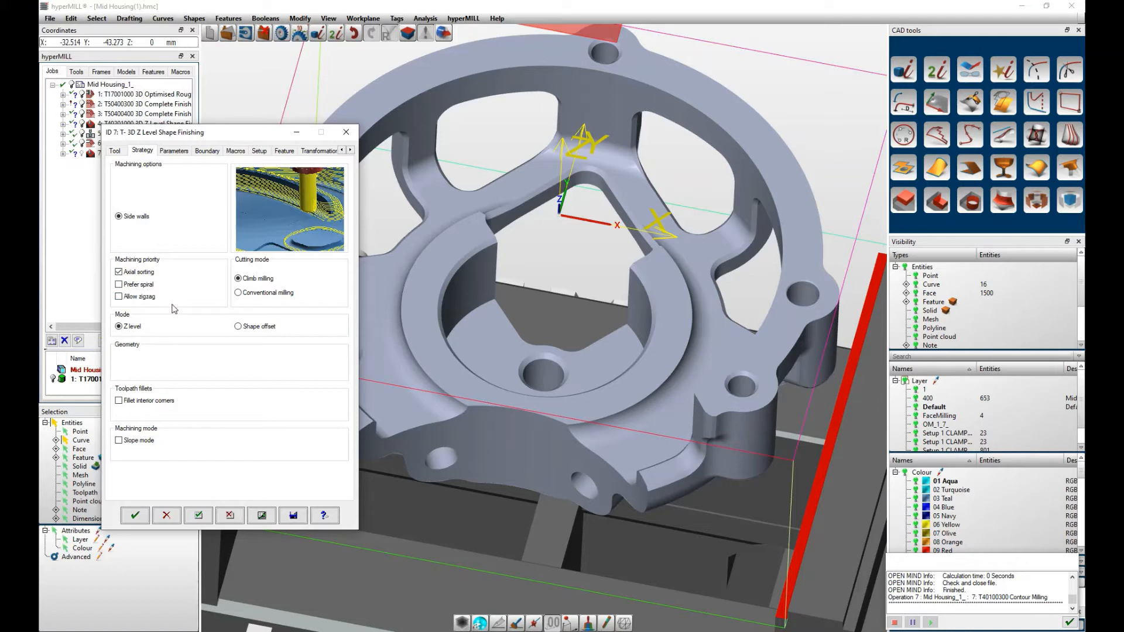
{"action": "left_click", "coordinate": [117, 402]}
{"action": "left_click", "coordinate": [118, 402]}
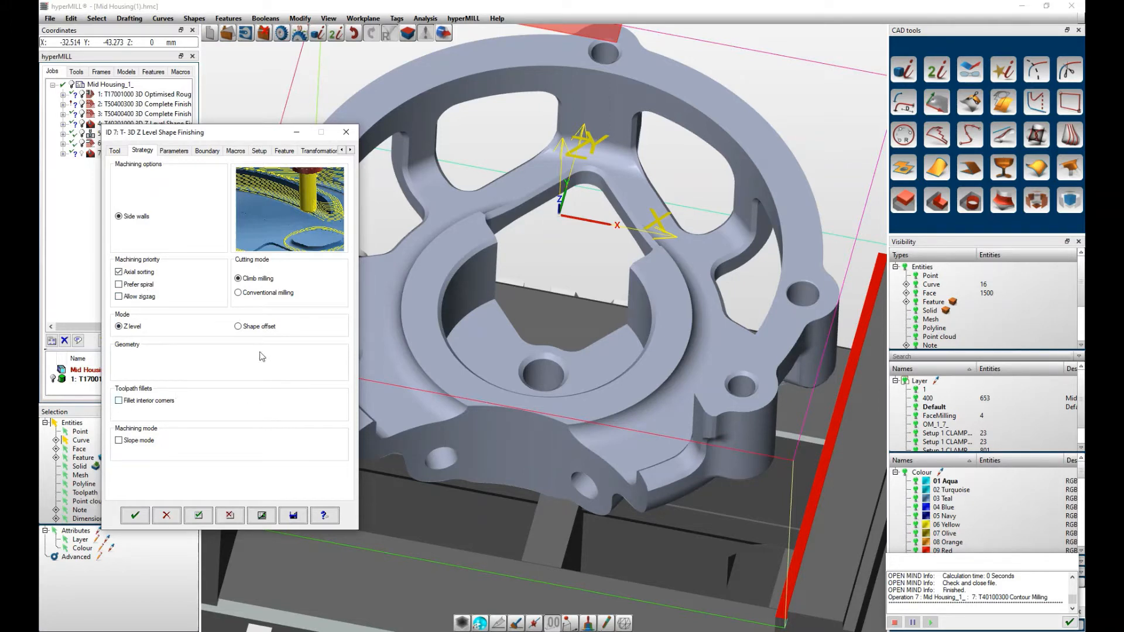
{"action": "left_click", "coordinate": [238, 327]}
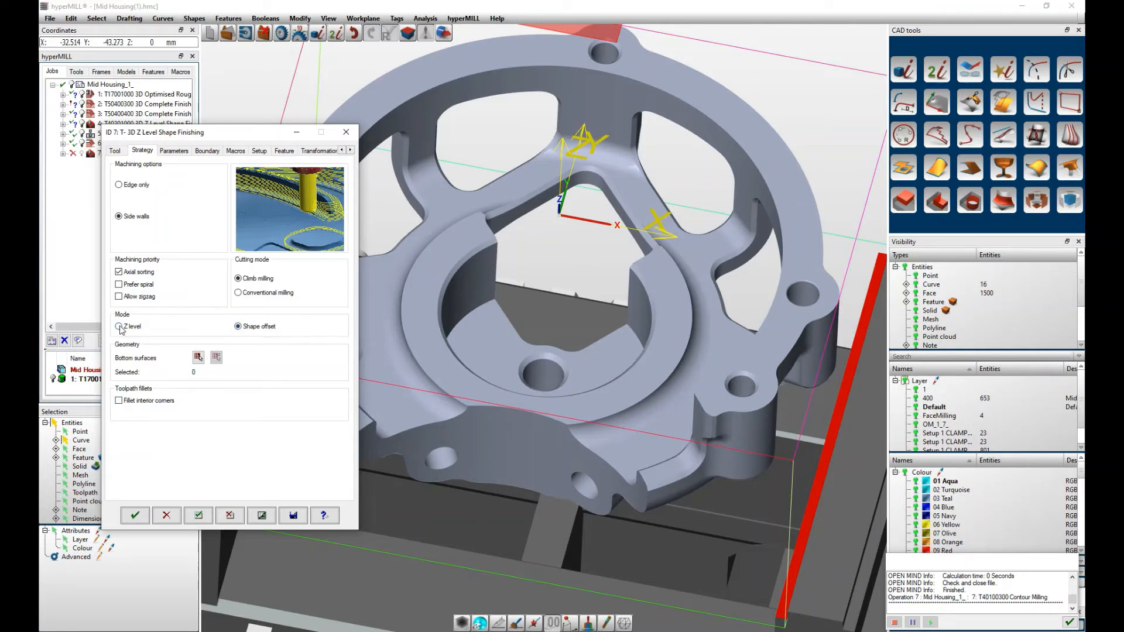
{"action": "left_click", "coordinate": [174, 151]}
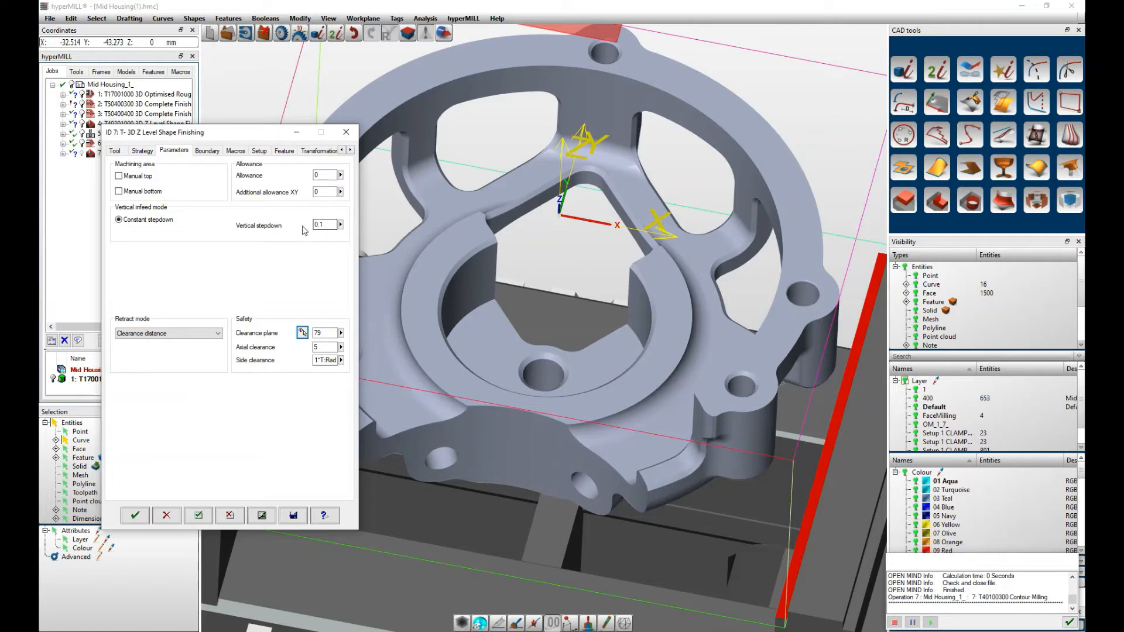
Set the shape finishing boundary strategy to Milling surfaces and start selecting the rim surfaces of the hub hole.
{"action": "left_click", "coordinate": [214, 153]}
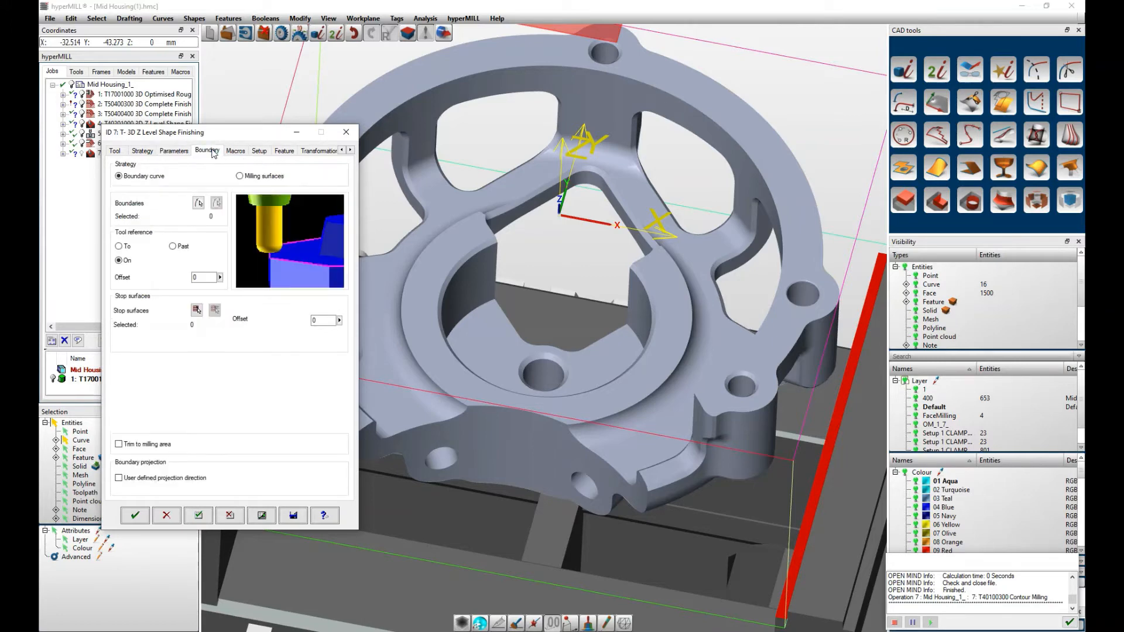
{"action": "left_click", "coordinate": [240, 175]}
{"action": "left_click", "coordinate": [198, 205]}
{"action": "scroll", "coordinate": [541, 316], "scroll_direction": "up", "scroll_amount": 2}
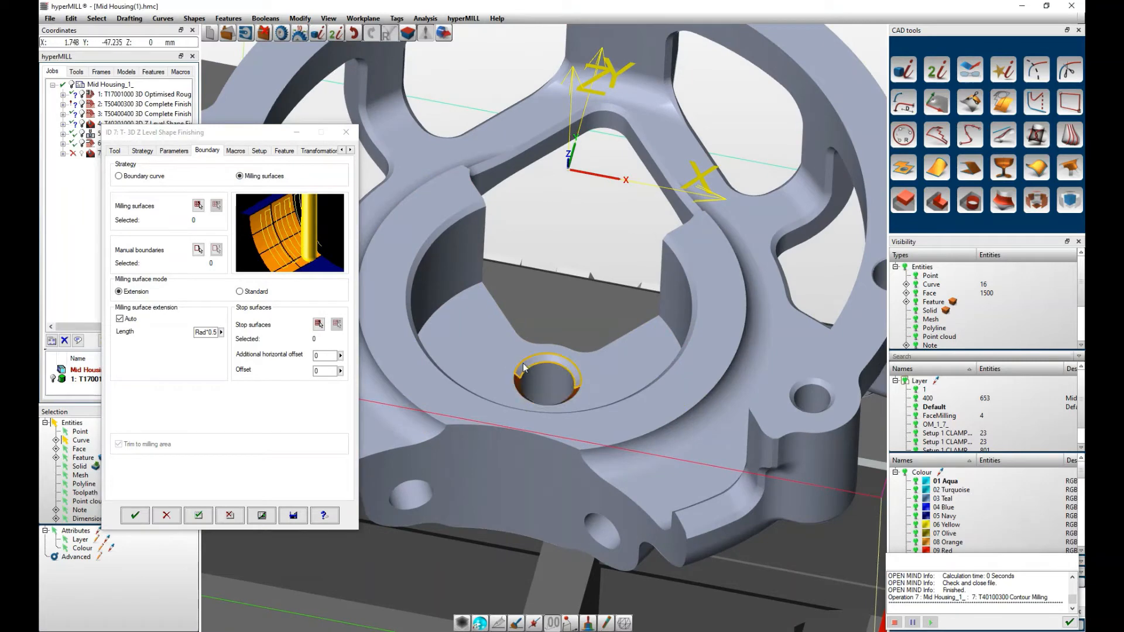
Select the two chamfer faces of the hole in the housing's central pocket as the milling surfaces.
{"action": "left_click", "coordinate": [197, 204]}
{"action": "left_click", "coordinate": [547, 390]}
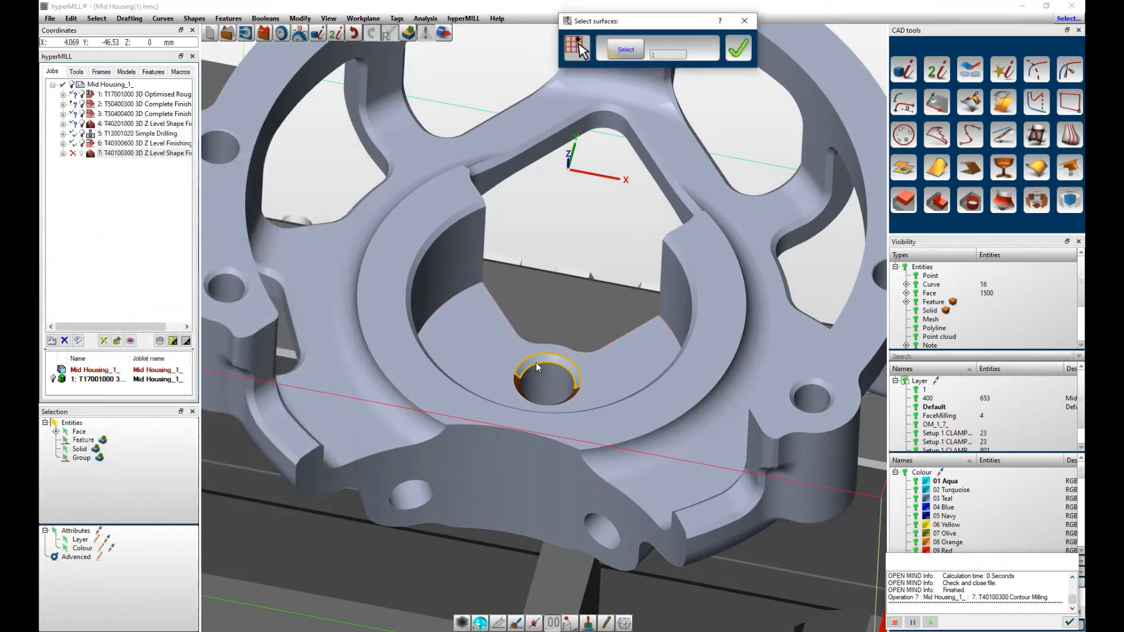
{"action": "left_click", "coordinate": [544, 374]}
{"action": "left_click", "coordinate": [736, 52]}
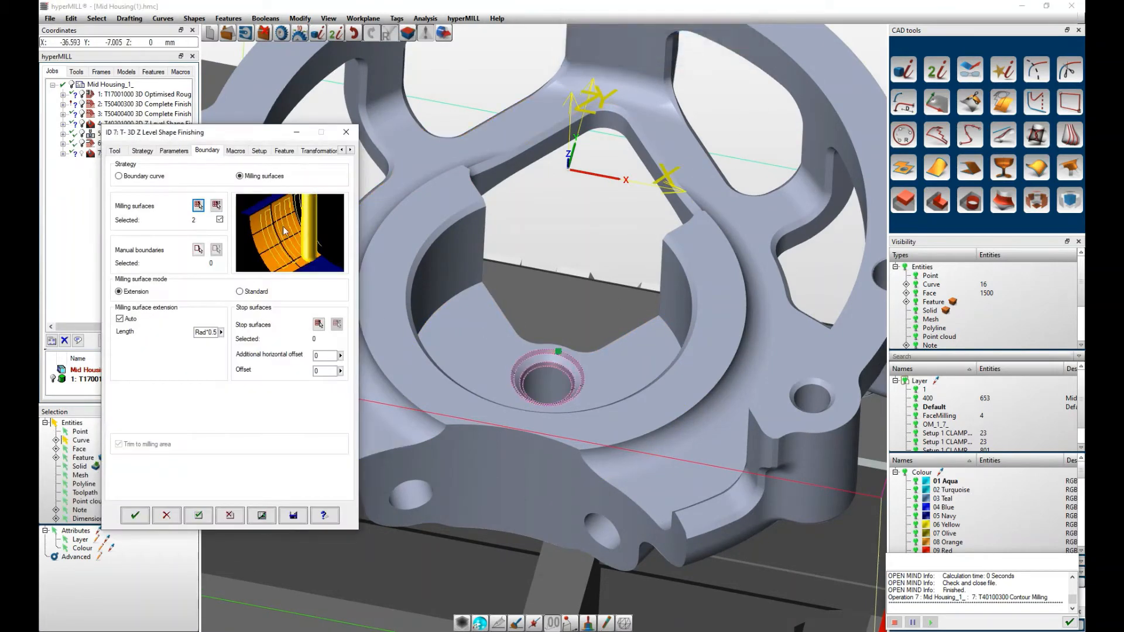
Review the job's macro, setup, feature and transformation settings, keep them as they are, and calculate its toolpath.
{"action": "left_click", "coordinate": [238, 150]}
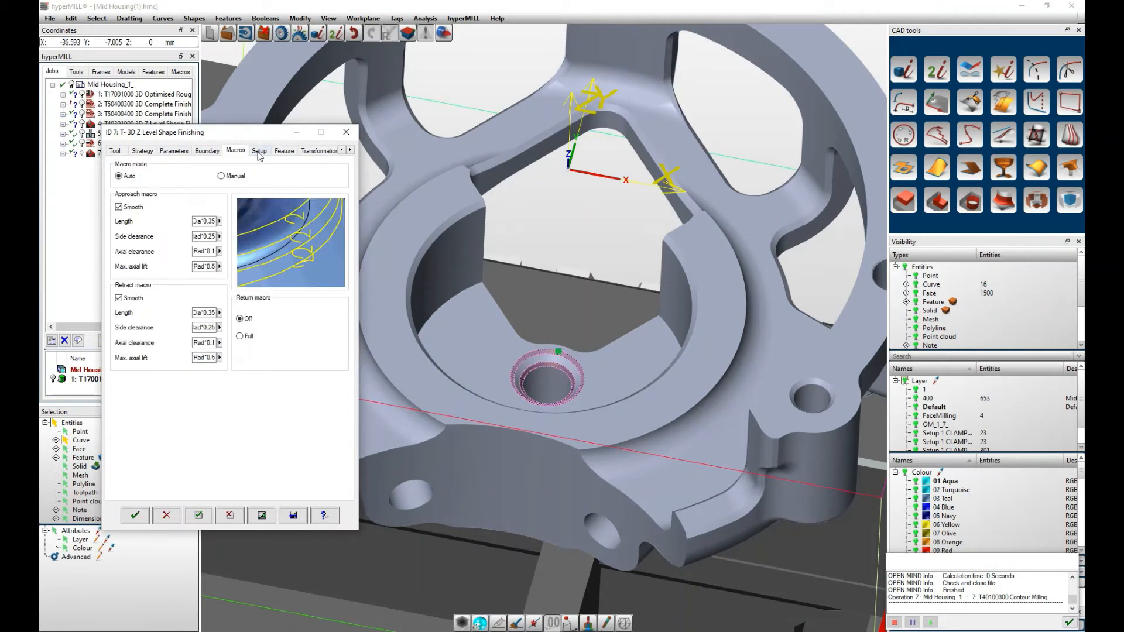
{"action": "left_click", "coordinate": [259, 151]}
{"action": "left_click", "coordinate": [284, 152]}
{"action": "left_click", "coordinate": [309, 154]}
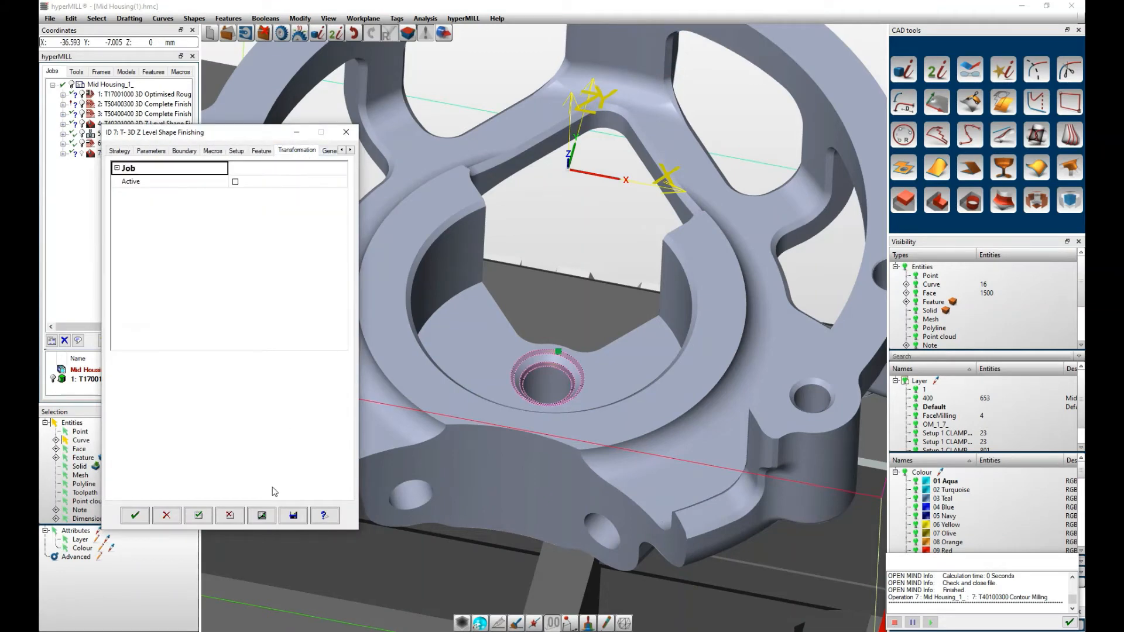
{"action": "left_click", "coordinate": [262, 515]}
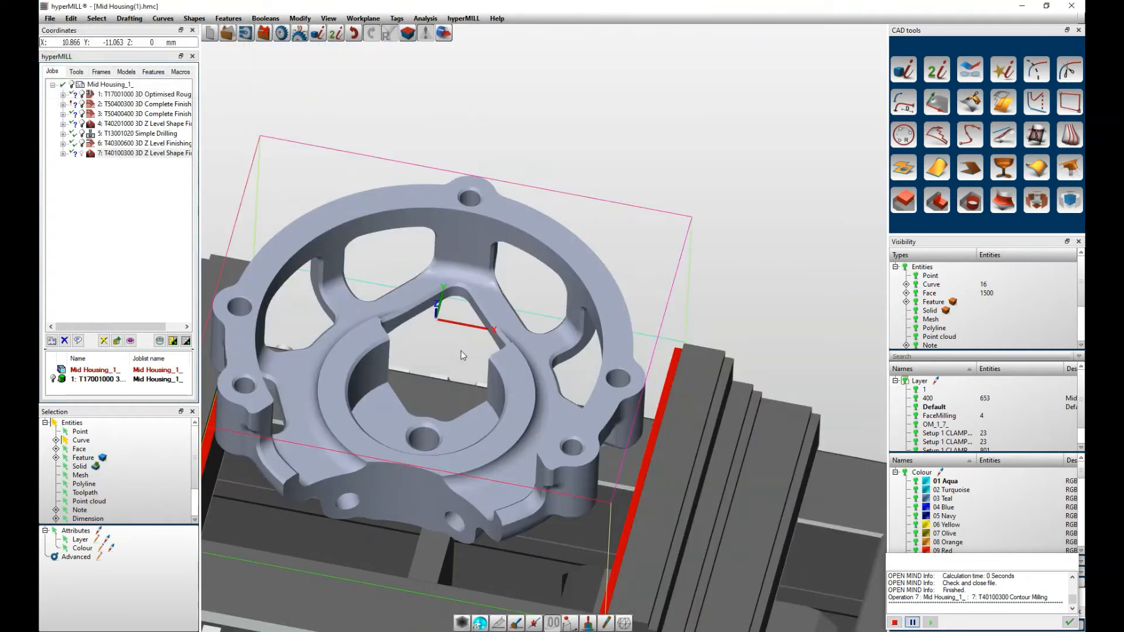
{"action": "scroll", "coordinate": [510, 398], "scroll_direction": "down", "scroll_amount": 2}
{"action": "scroll", "coordinate": [468, 400], "scroll_direction": "up", "scroll_amount": 5}
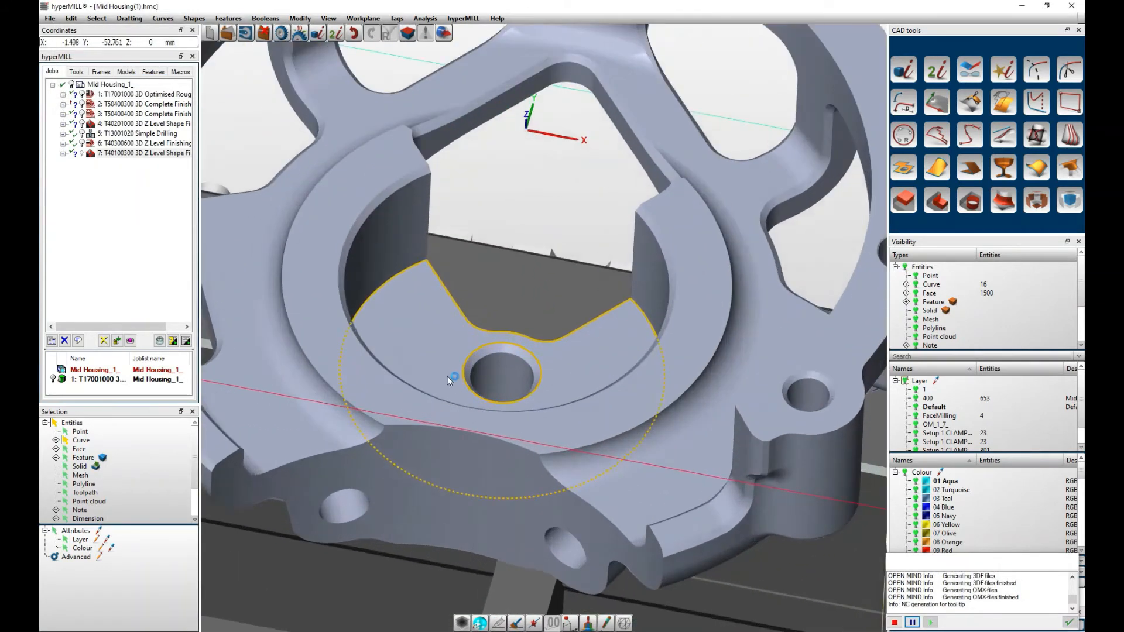
{"action": "scroll", "coordinate": [447, 377], "scroll_direction": "down", "scroll_amount": 2}
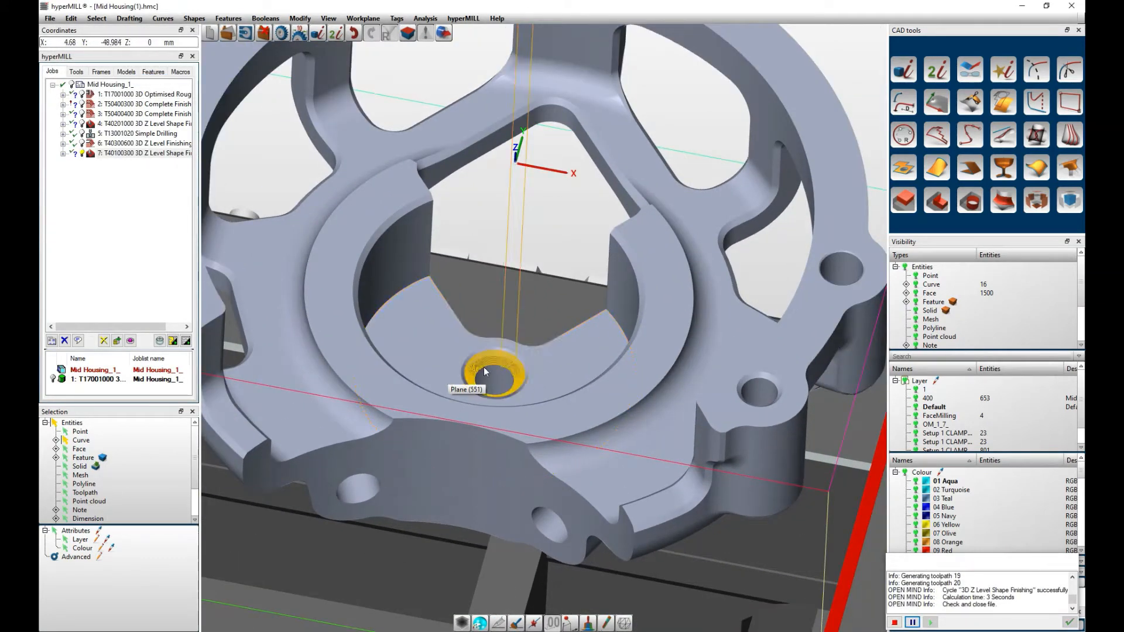
Simulate job 7 with material removal, including the preceding jobs in the stock calculation, and close the simulation.
{"action": "right_click", "coordinate": [123, 154]}
{"action": "left_click", "coordinate": [236, 352]}
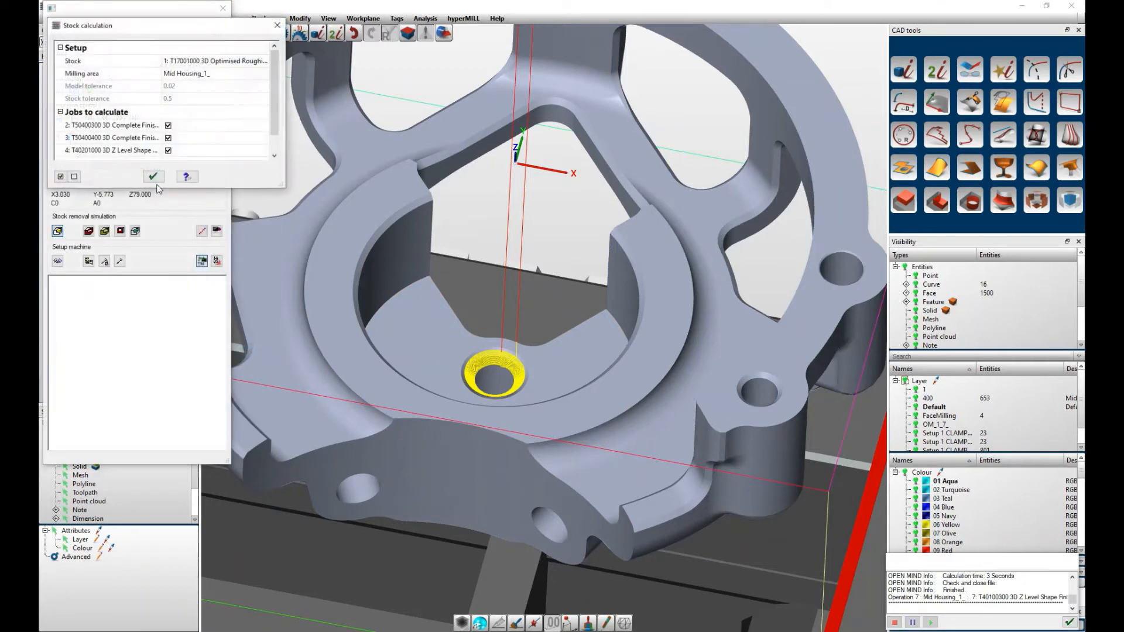
{"action": "left_click", "coordinate": [153, 176]}
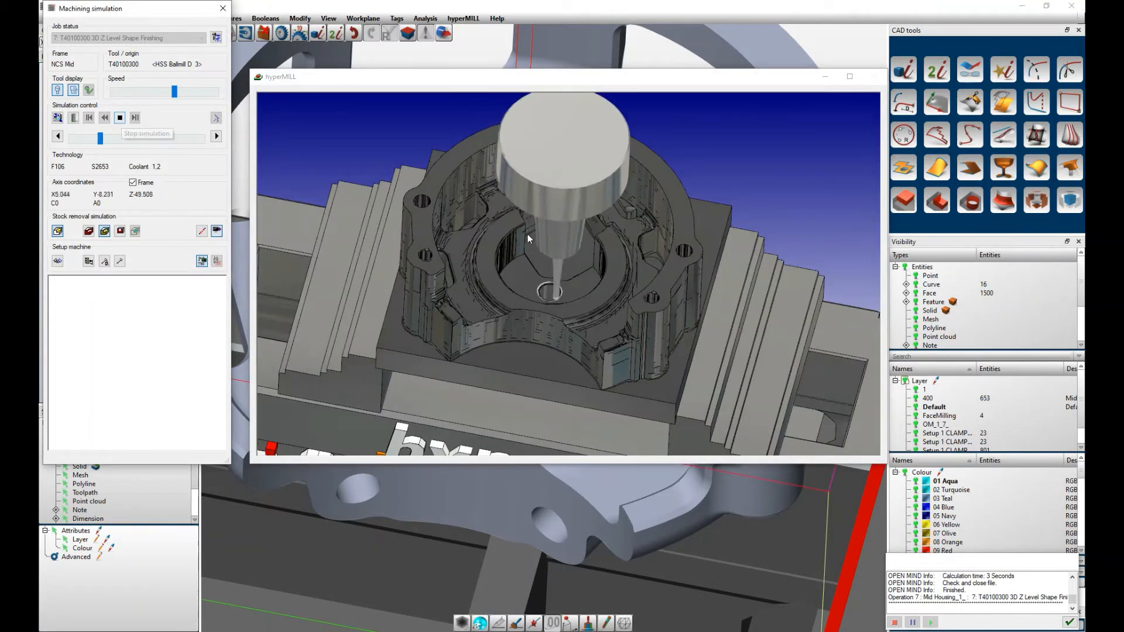
{"action": "scroll", "coordinate": [501, 320], "scroll_direction": "up", "scroll_amount": 5}
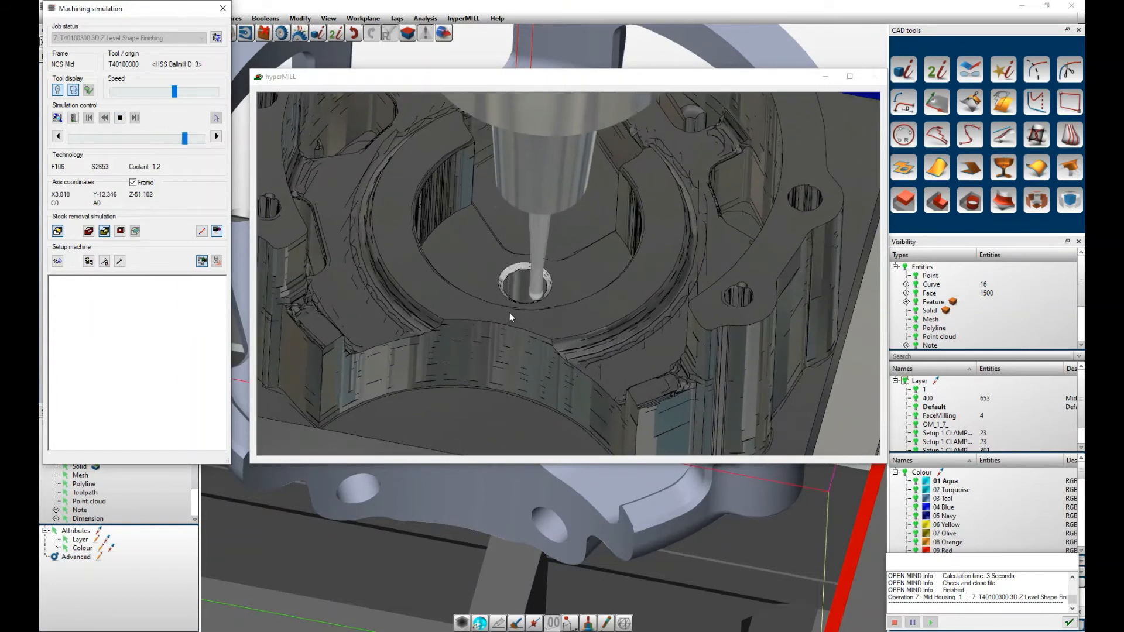
{"action": "scroll", "coordinate": [509, 313], "scroll_direction": "down", "scroll_amount": 6}
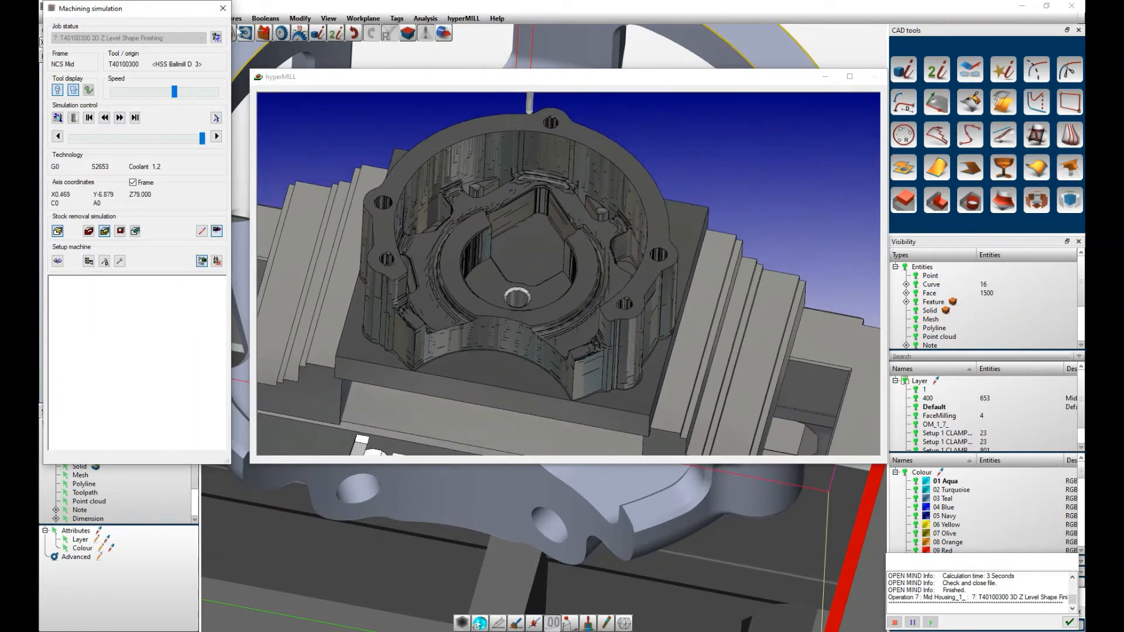
{"action": "left_click", "coordinate": [223, 8]}
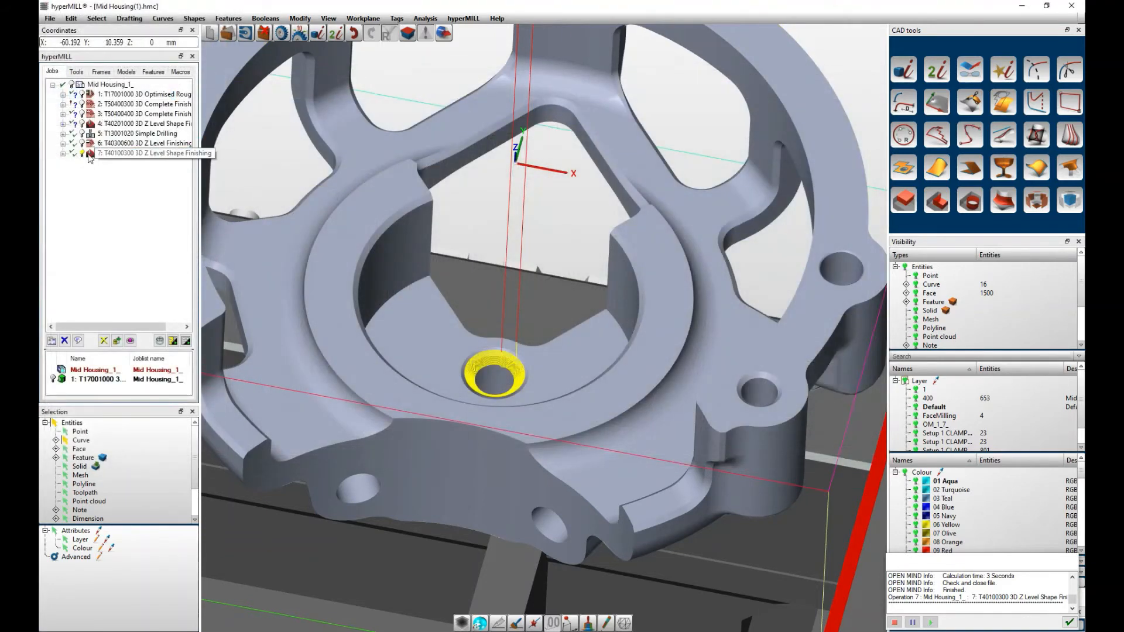
Hide the job's toolpath display and examine the chamfered holes around the housing's rim.
{"action": "left_click", "coordinate": [100, 85]}
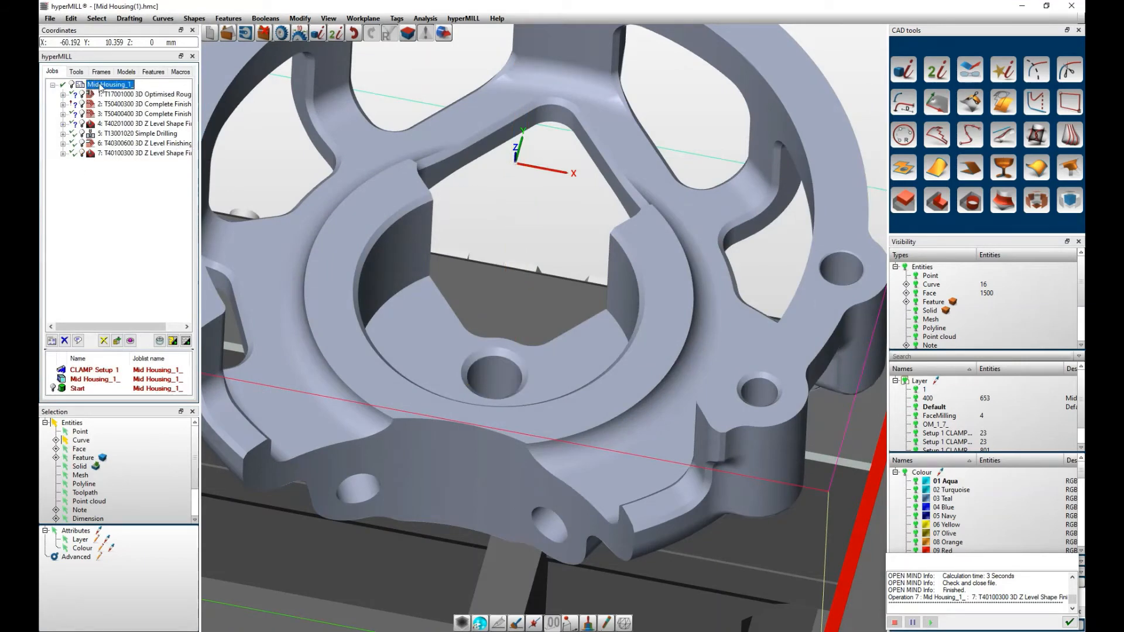
{"action": "scroll", "coordinate": [455, 343], "scroll_direction": "down", "scroll_amount": 5}
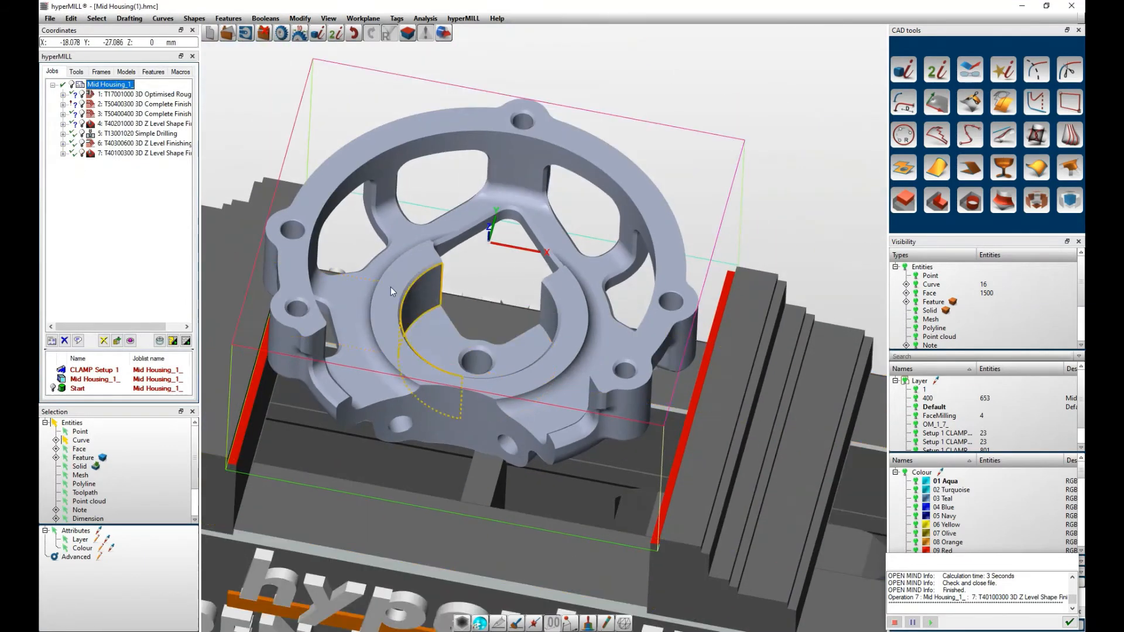
{"action": "scroll", "coordinate": [299, 311], "scroll_direction": "up", "scroll_amount": 4}
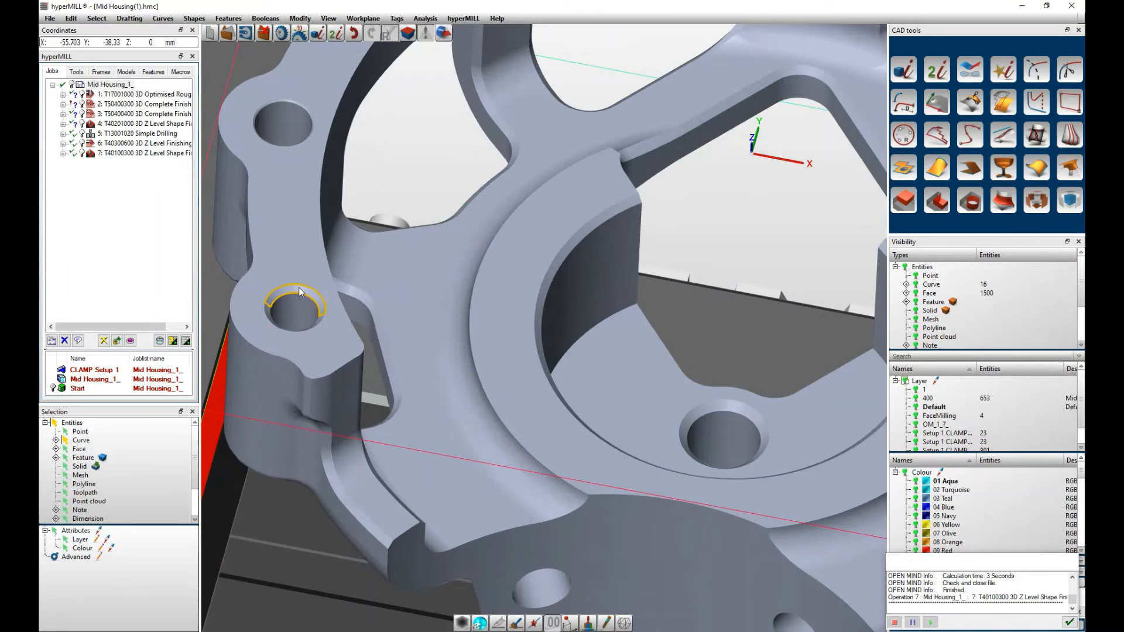
{"action": "scroll", "coordinate": [299, 286], "scroll_direction": "down", "scroll_amount": 4}
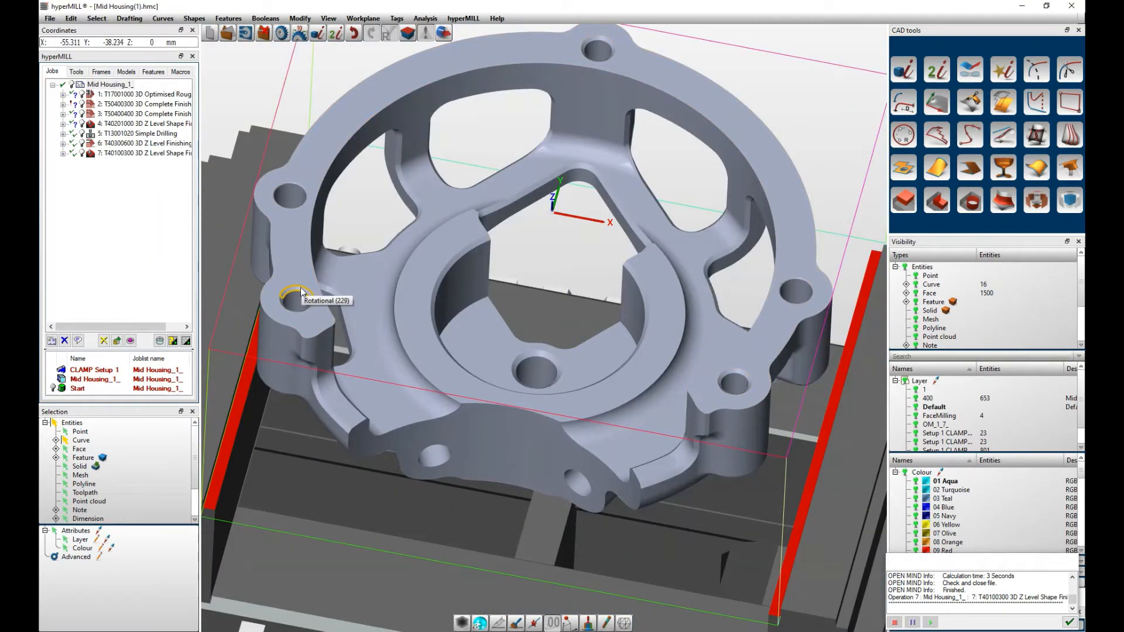
{"action": "scroll", "coordinate": [301, 291], "scroll_direction": "up", "scroll_amount": 4}
{"action": "scroll", "coordinate": [300, 286], "scroll_direction": "down", "scroll_amount": 4}
Reopen job 7 for editing and add both chamfer faces of the front-right rim hole to its milling surfaces.
{"action": "right_click", "coordinate": [154, 153]}
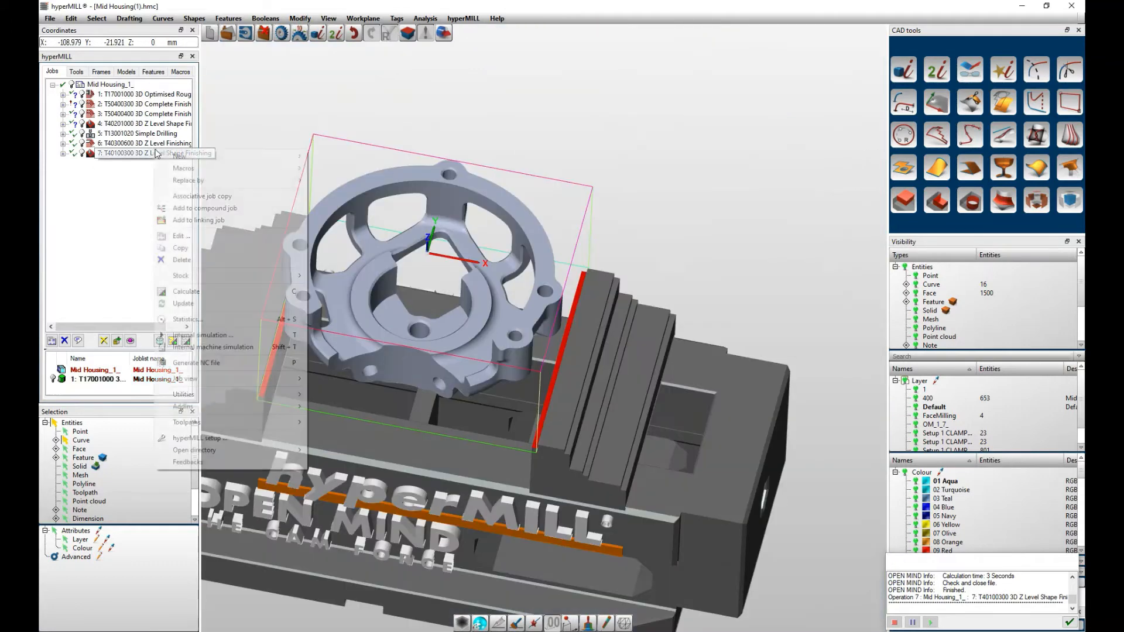
{"action": "left_click", "coordinate": [211, 244]}
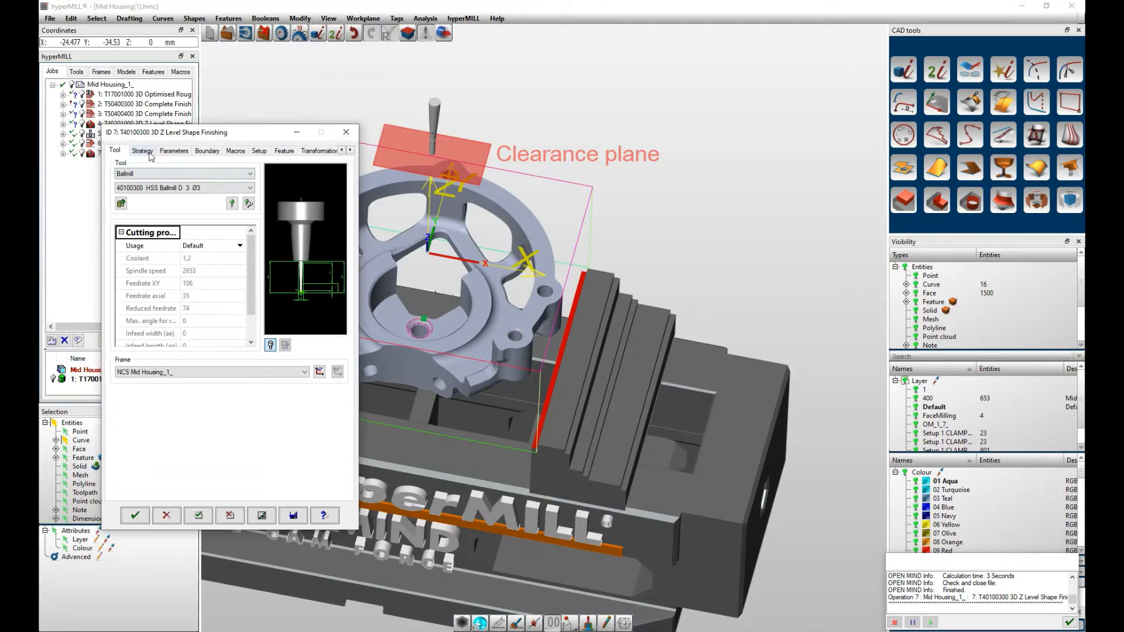
{"action": "left_click", "coordinate": [142, 152]}
{"action": "left_click", "coordinate": [174, 152]}
{"action": "left_click", "coordinate": [207, 151]}
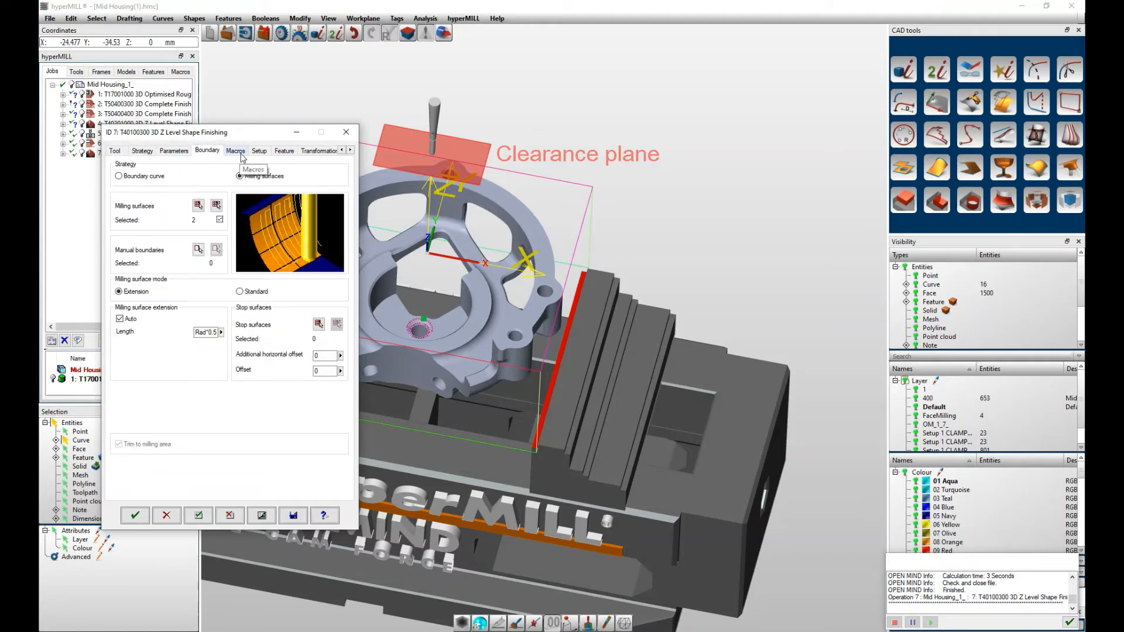
{"action": "left_click", "coordinate": [198, 205]}
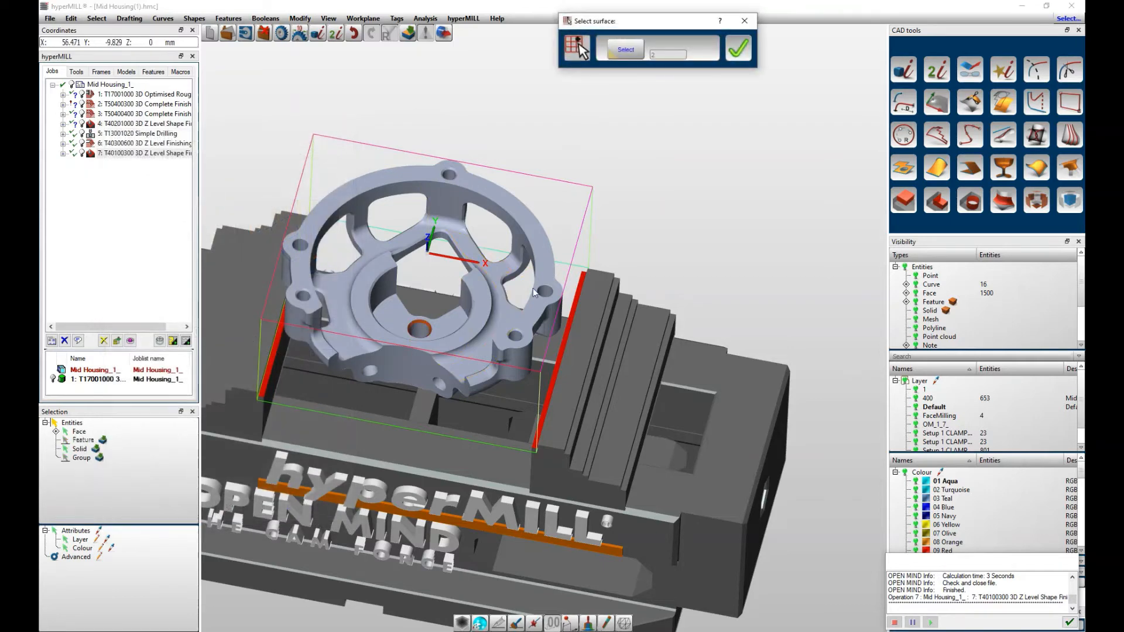
{"action": "scroll", "coordinate": [533, 288], "scroll_direction": "up", "scroll_amount": 5}
{"action": "left_click", "coordinate": [480, 369]}
{"action": "scroll", "coordinate": [449, 386], "scroll_direction": "up", "scroll_amount": 3}
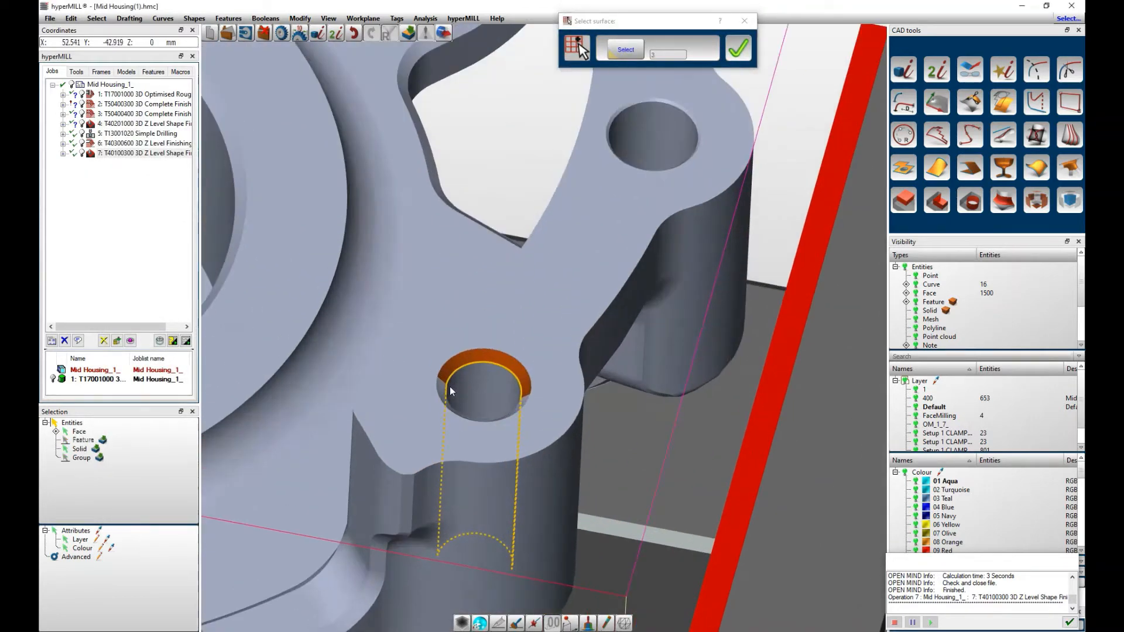
{"action": "left_click", "coordinate": [450, 386]}
Add both chamfer faces of the front-left rim hole to the milling surface selection.
{"action": "scroll", "coordinate": [515, 341], "scroll_direction": "down", "scroll_amount": 8}
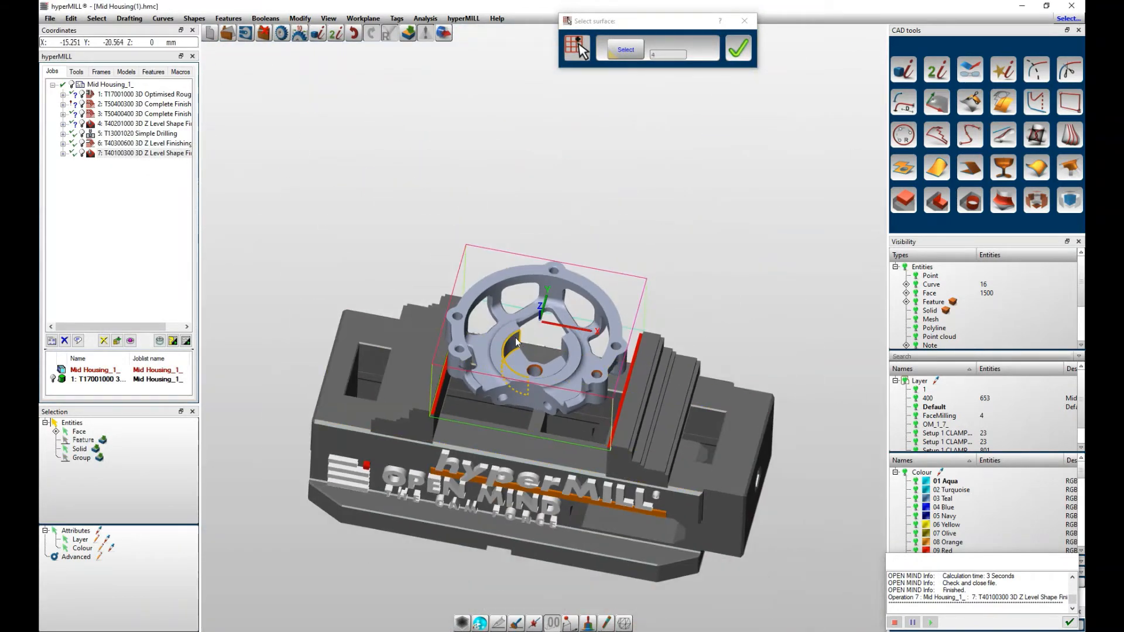
{"action": "scroll", "coordinate": [516, 341], "scroll_direction": "up", "scroll_amount": 4}
{"action": "scroll", "coordinate": [424, 366], "scroll_direction": "up", "scroll_amount": 5}
{"action": "left_click", "coordinate": [424, 366]}
{"action": "scroll", "coordinate": [380, 384], "scroll_direction": "up", "scroll_amount": 2}
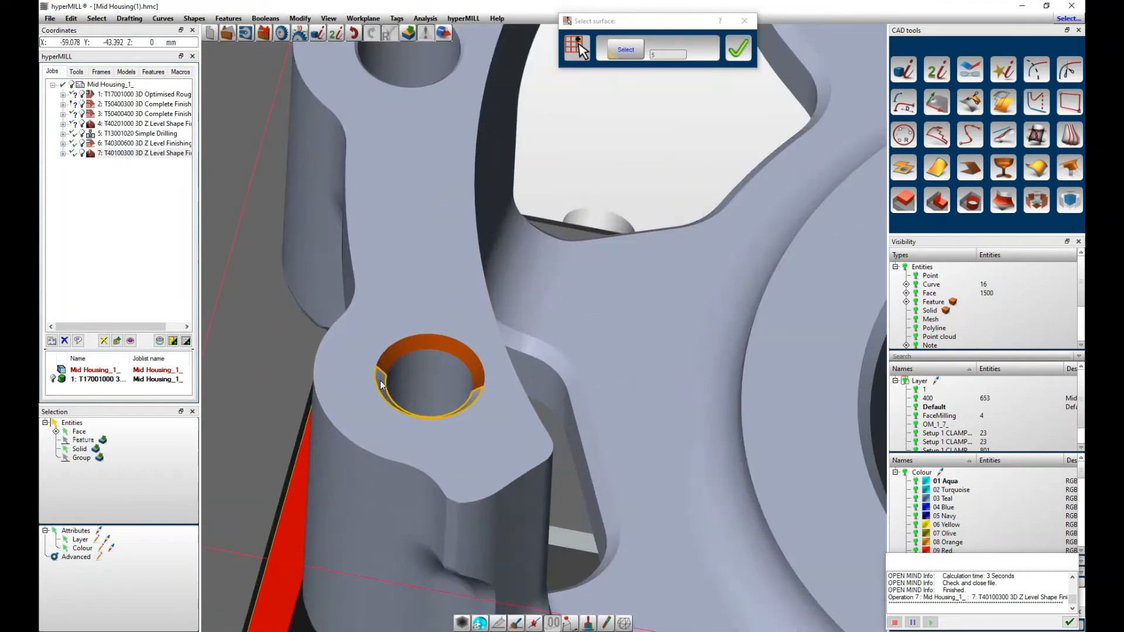
Add both chamfer faces of the hole at the rear of the rim and accept the milling surface selection.
{"action": "scroll", "coordinate": [371, 385], "scroll_direction": "down", "scroll_amount": 6}
{"action": "scroll", "coordinate": [545, 247], "scroll_direction": "up", "scroll_amount": 8}
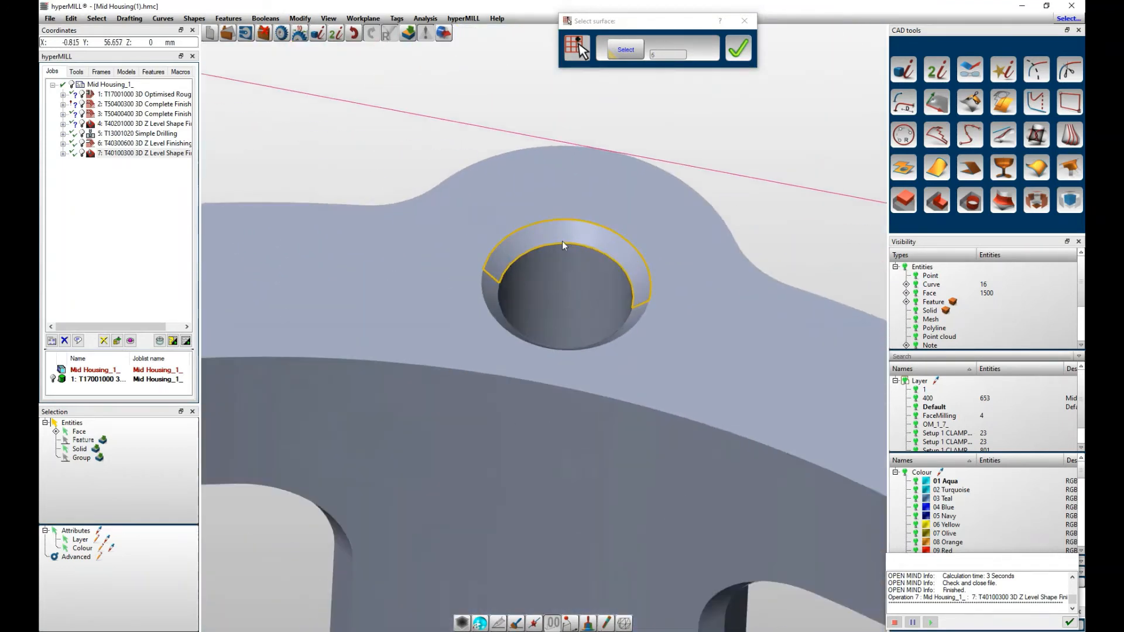
{"action": "left_click", "coordinate": [562, 241]}
{"action": "left_click", "coordinate": [495, 290]}
{"action": "left_click", "coordinate": [737, 48]}
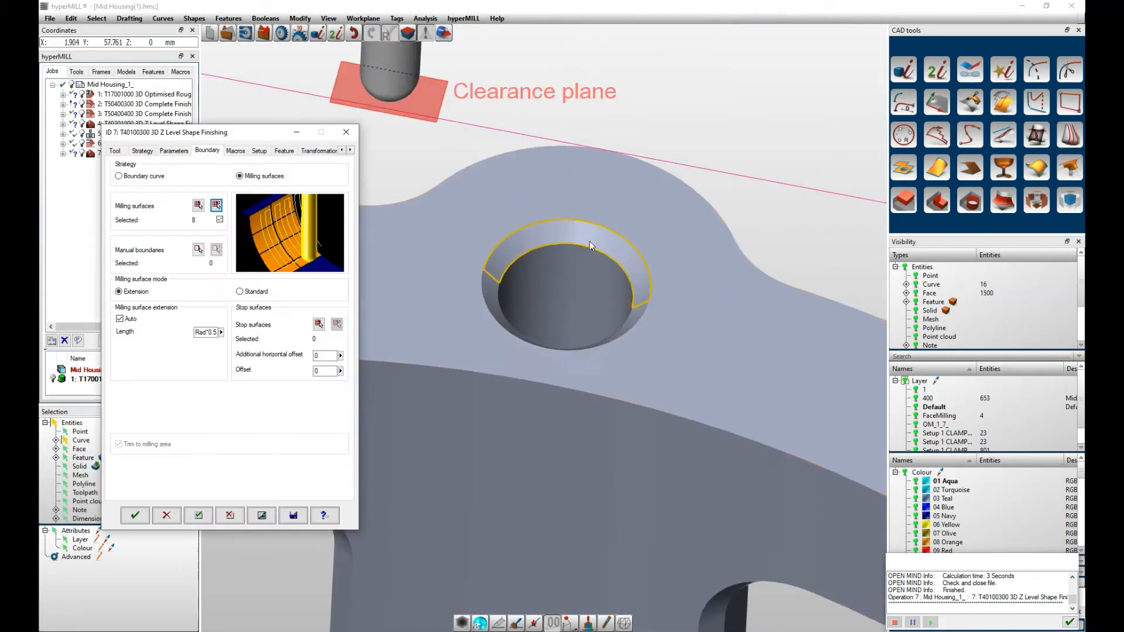
{"action": "scroll", "coordinate": [580, 261], "scroll_direction": "down", "scroll_amount": 5}
{"action": "scroll", "coordinate": [605, 265], "scroll_direction": "down", "scroll_amount": 5}
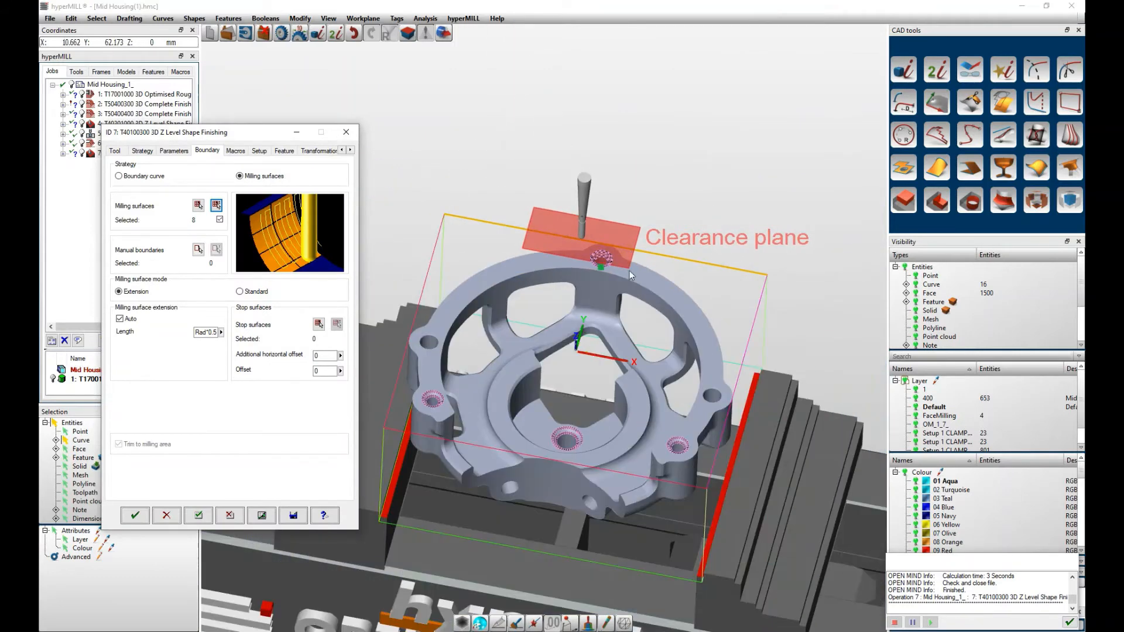
Recalculate job 7 with the added hole chamfers and inspect the resulting toolpaths on the housing.
{"action": "left_click", "coordinate": [266, 515]}
{"action": "left_click", "coordinate": [582, 391]}
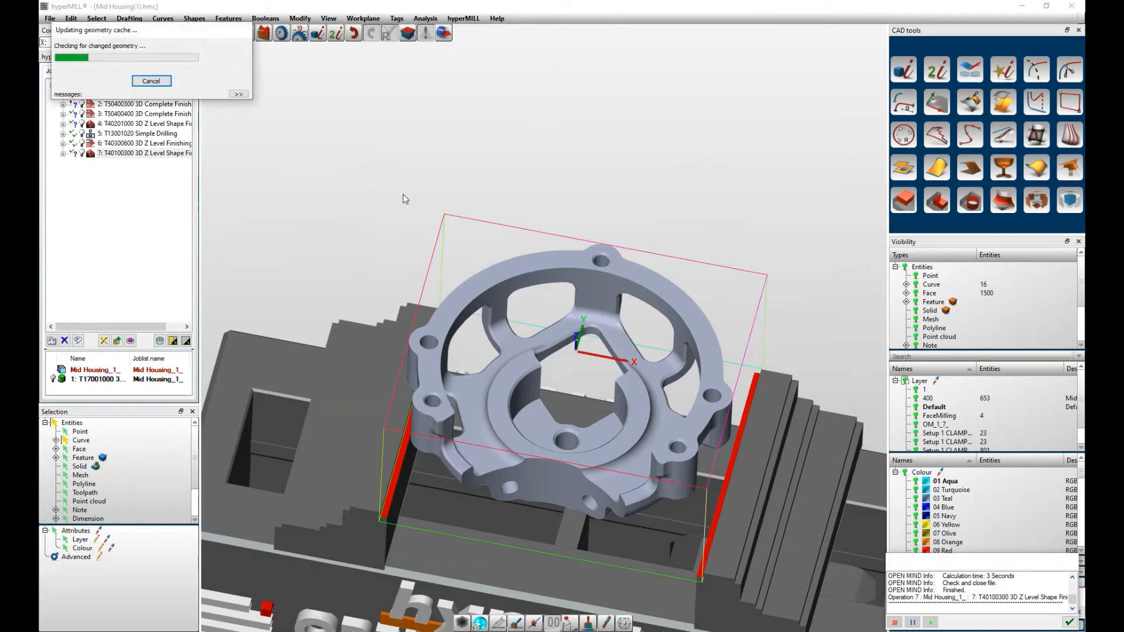
{"action": "scroll", "coordinate": [433, 269], "scroll_direction": "down", "scroll_amount": 3}
{"action": "scroll", "coordinate": [507, 377], "scroll_direction": "up", "scroll_amount": 2}
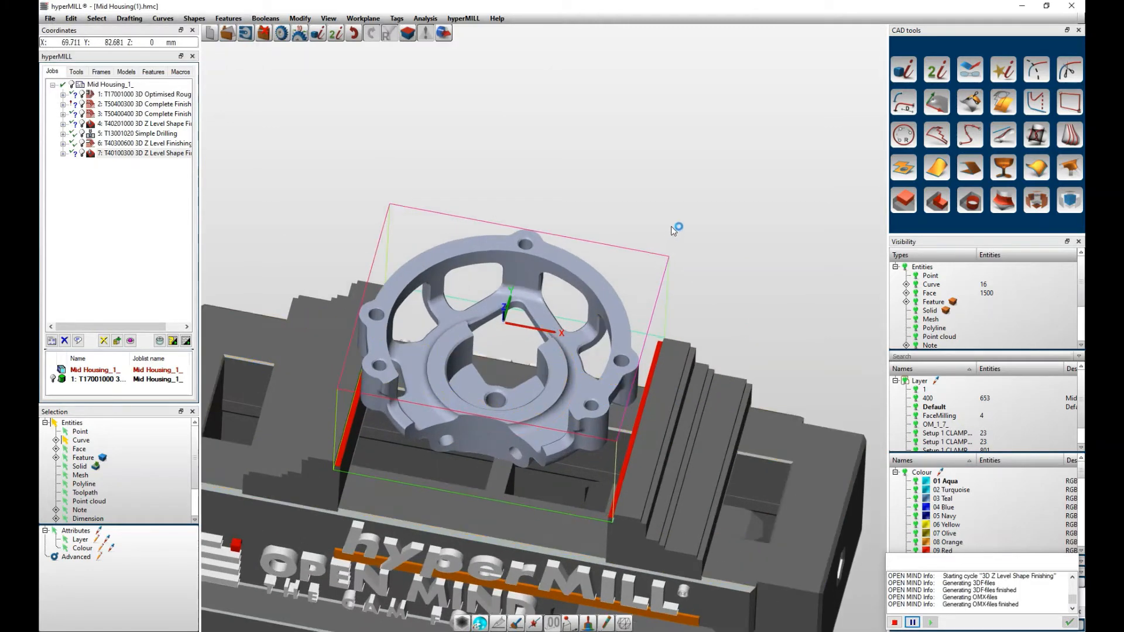
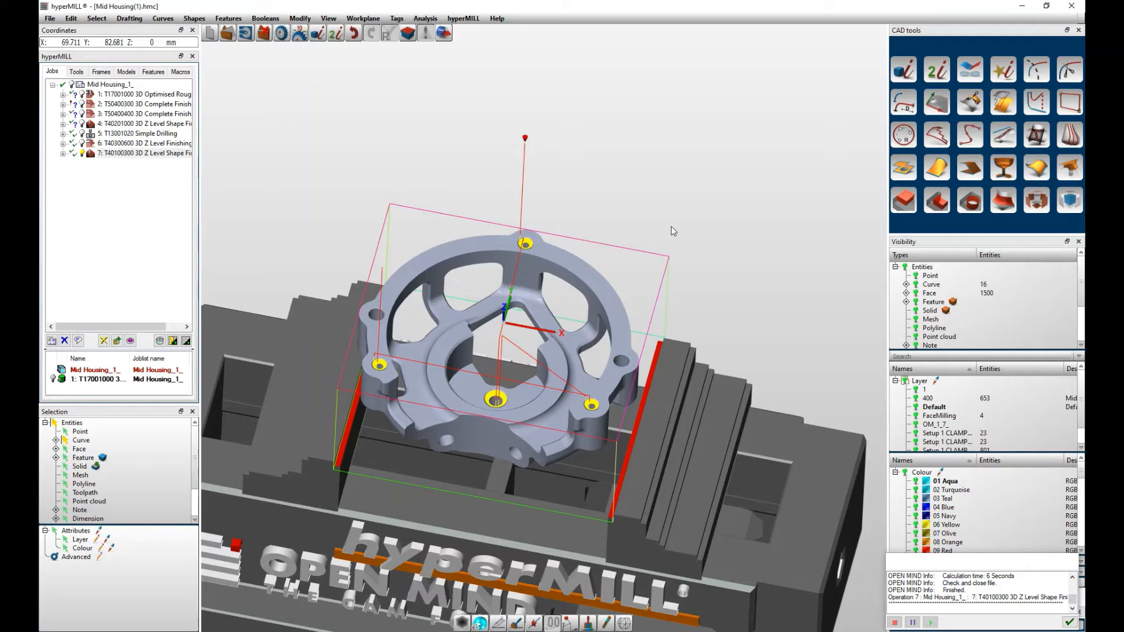
{"action": "scroll", "coordinate": [540, 378], "scroll_direction": "up", "scroll_amount": 5}
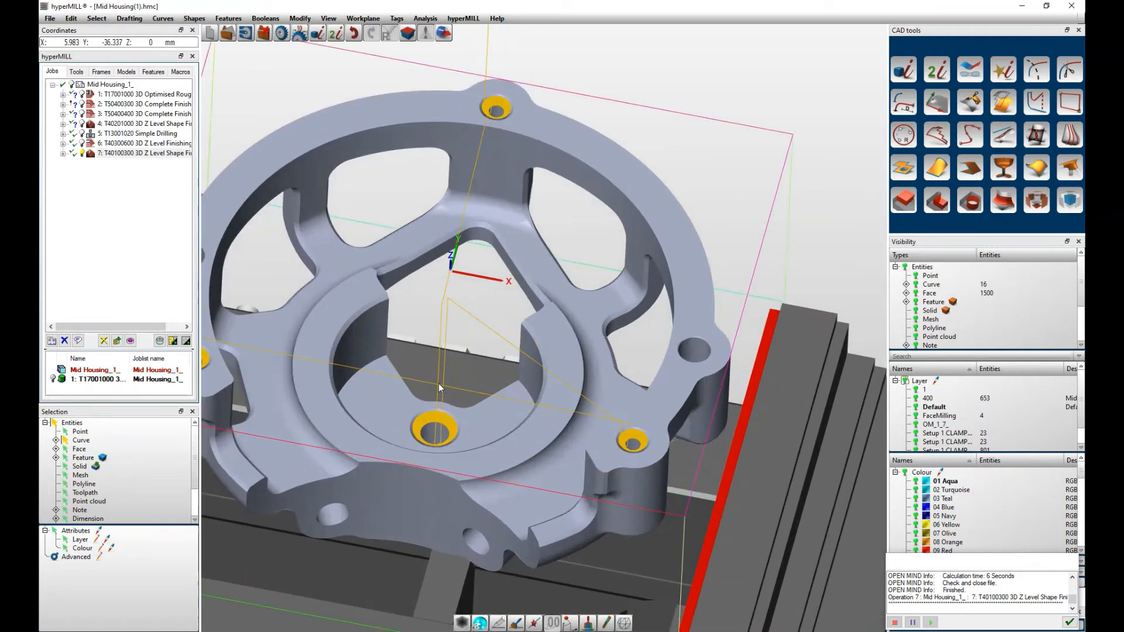
{"action": "scroll", "coordinate": [409, 377], "scroll_direction": "up", "scroll_amount": 1}
{"action": "scroll", "coordinate": [480, 448], "scroll_direction": "down", "scroll_amount": 3}
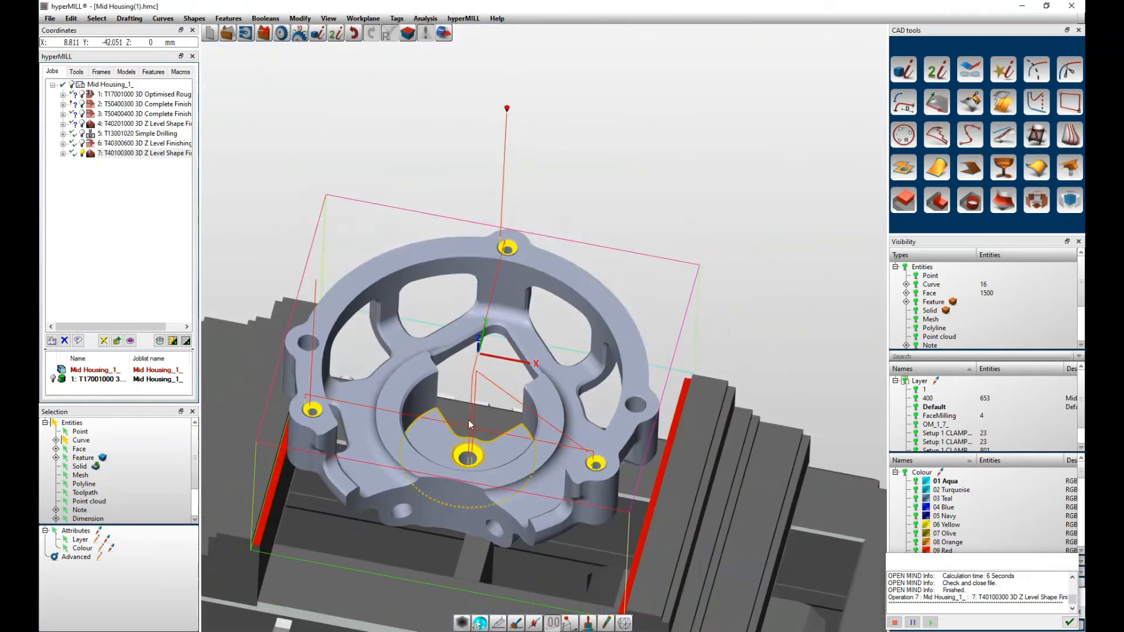
Reopen job 7 for editing and add both chamfer faces of the rear-left rim hole to its milling surfaces.
{"action": "right_click", "coordinate": [158, 159]}
{"action": "left_click", "coordinate": [257, 232]}
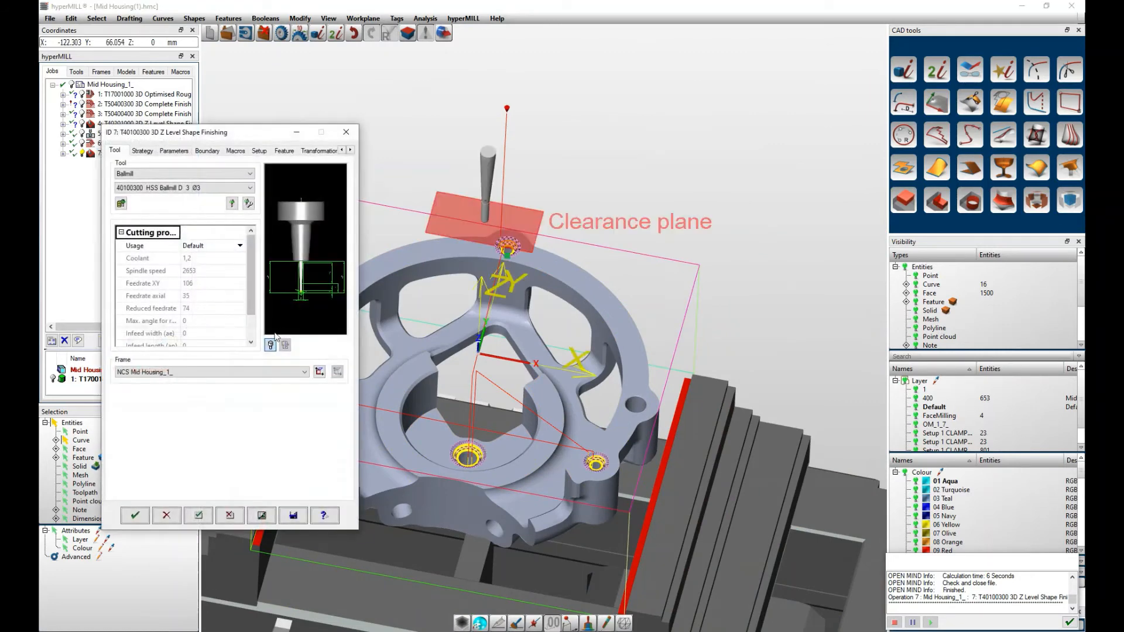
{"action": "left_click", "coordinate": [206, 151]}
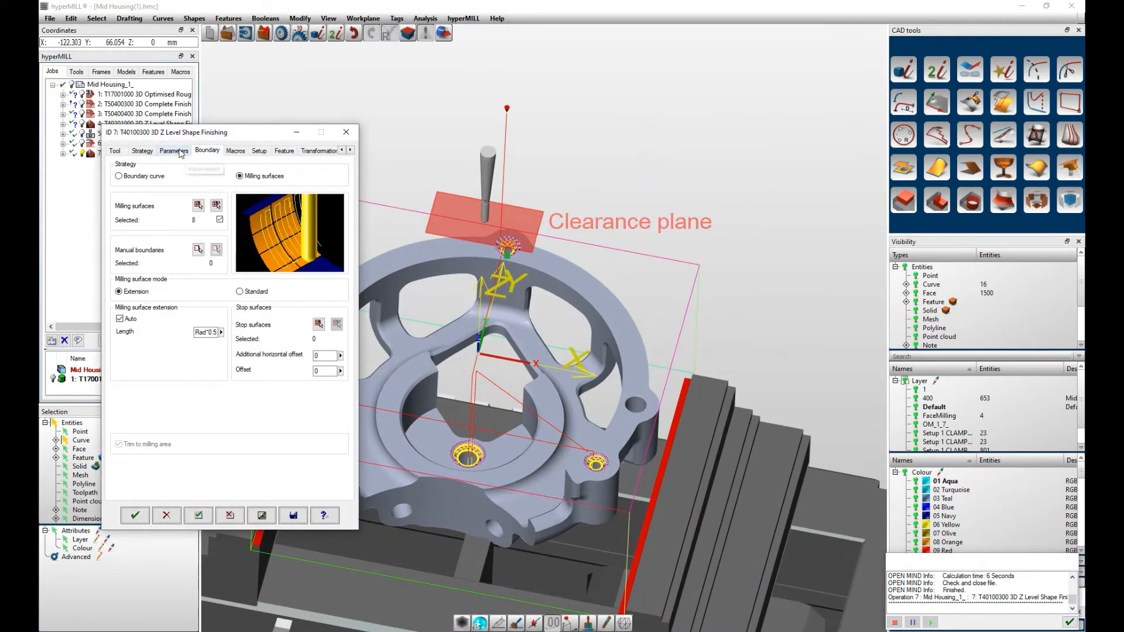
{"action": "left_click", "coordinate": [176, 151]}
{"action": "left_click", "coordinate": [207, 151]}
{"action": "left_click", "coordinate": [216, 205]}
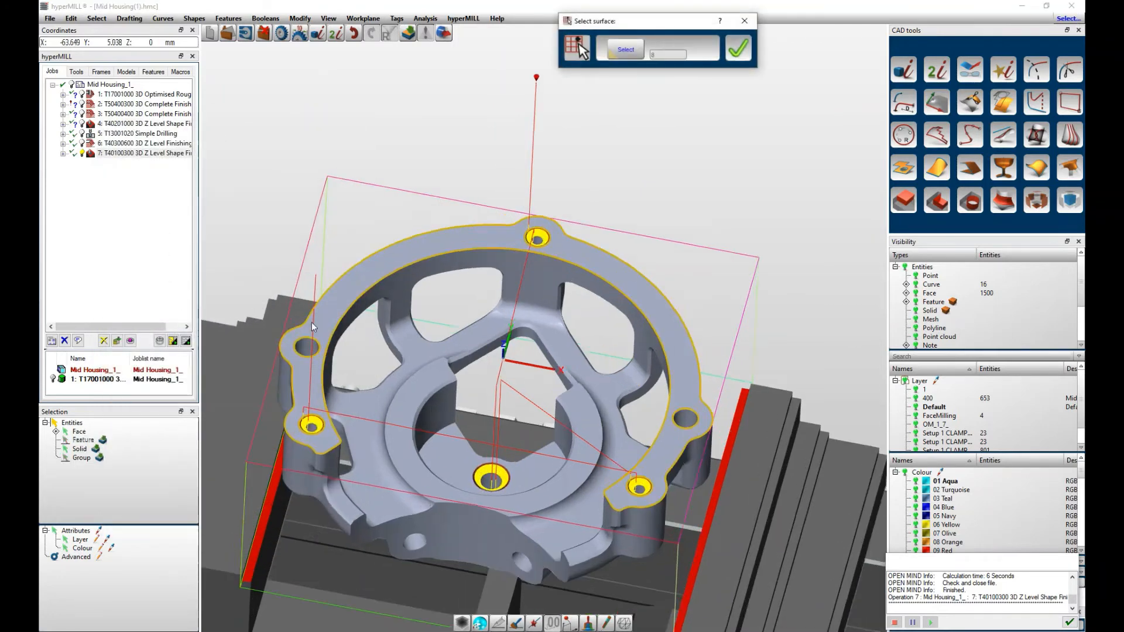
{"action": "scroll", "coordinate": [312, 322], "scroll_direction": "up", "scroll_amount": 5}
{"action": "scroll", "coordinate": [272, 379], "scroll_direction": "up", "scroll_amount": 2}
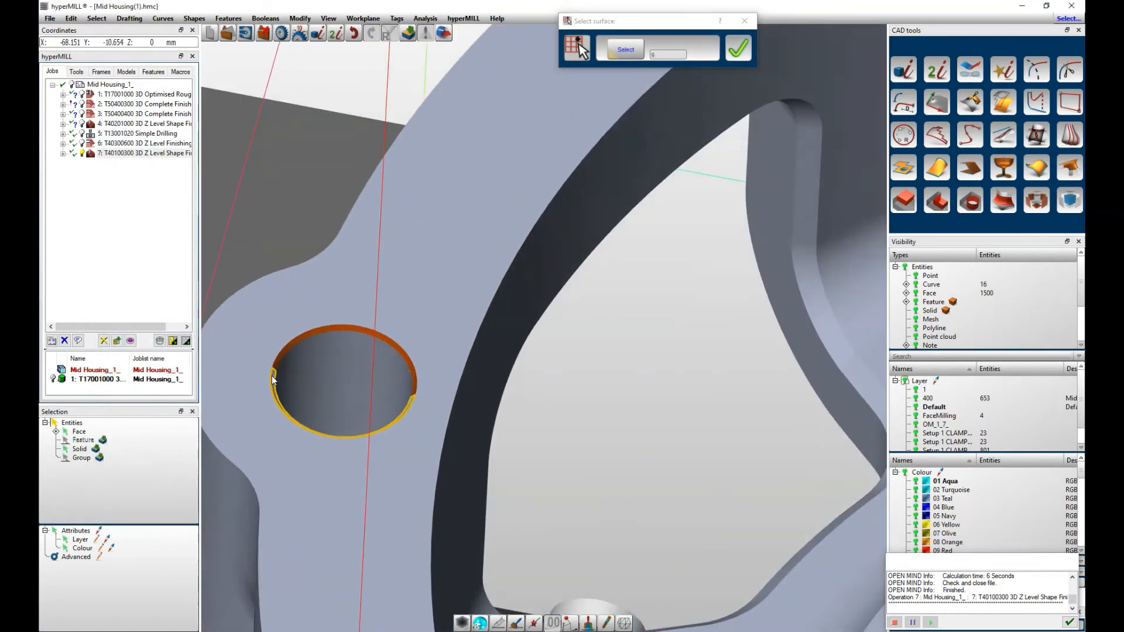
{"action": "left_click", "coordinate": [272, 378]}
Add both chamfer faces of the rear-right rim hole to the milling surfaces and recalculate job 7, overwriting its existing toolpath file.
{"action": "scroll", "coordinate": [333, 364], "scroll_direction": "down", "scroll_amount": 8}
{"action": "scroll", "coordinate": [726, 357], "scroll_direction": "up", "scroll_amount": 3}
{"action": "scroll", "coordinate": [705, 325], "scroll_direction": "up", "scroll_amount": 3}
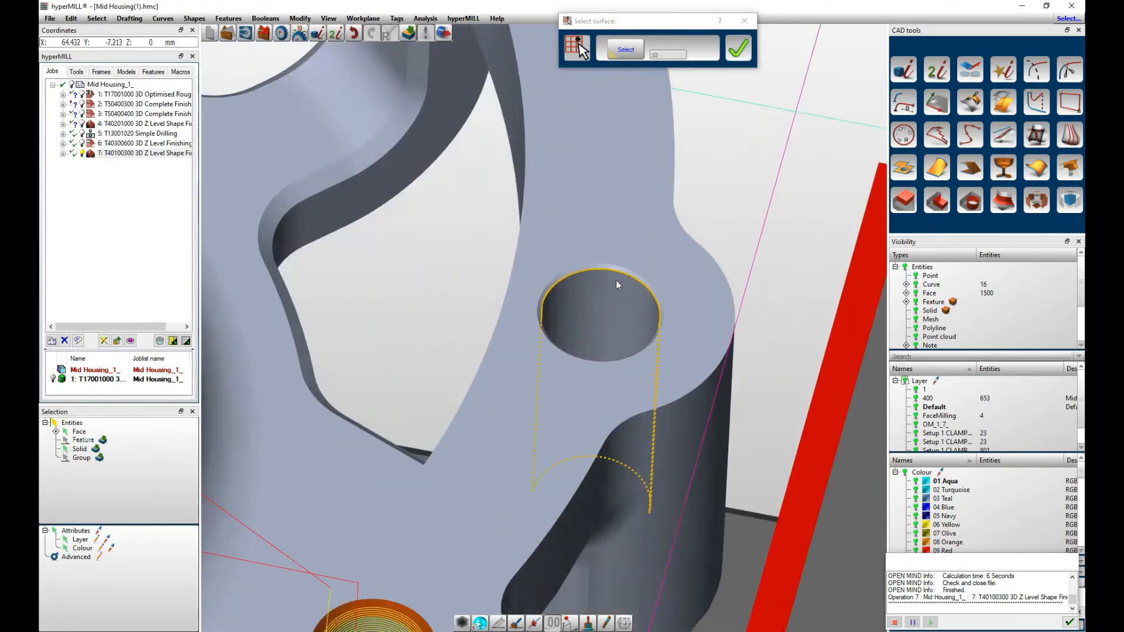
{"action": "left_click", "coordinate": [609, 269]}
{"action": "left_click", "coordinate": [539, 313]}
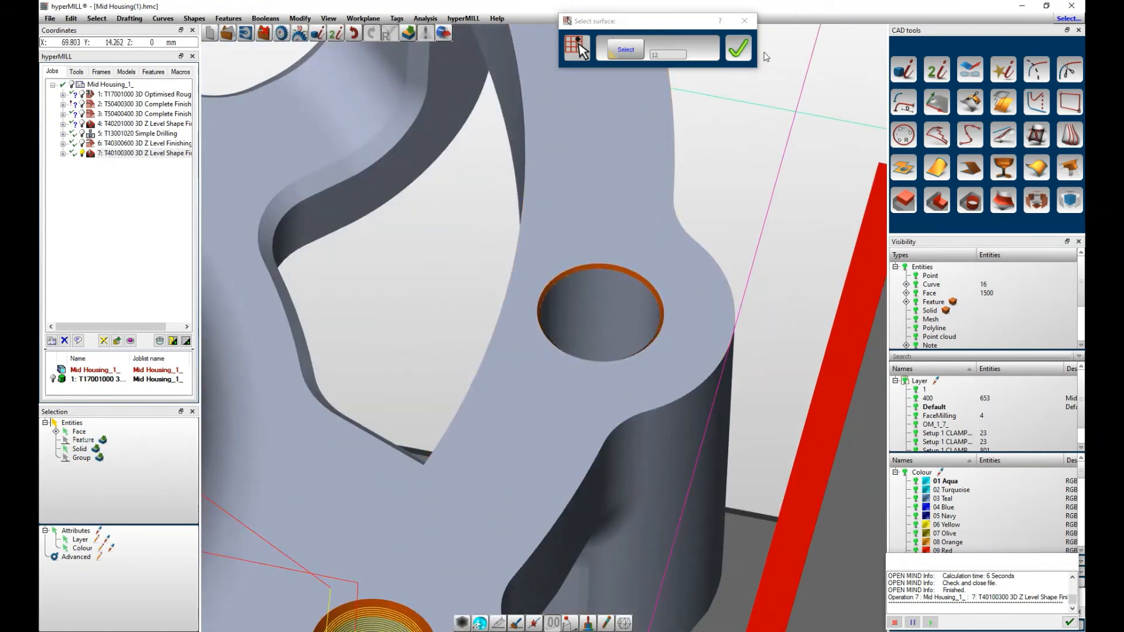
{"action": "left_click", "coordinate": [737, 48]}
{"action": "left_click", "coordinate": [262, 515]}
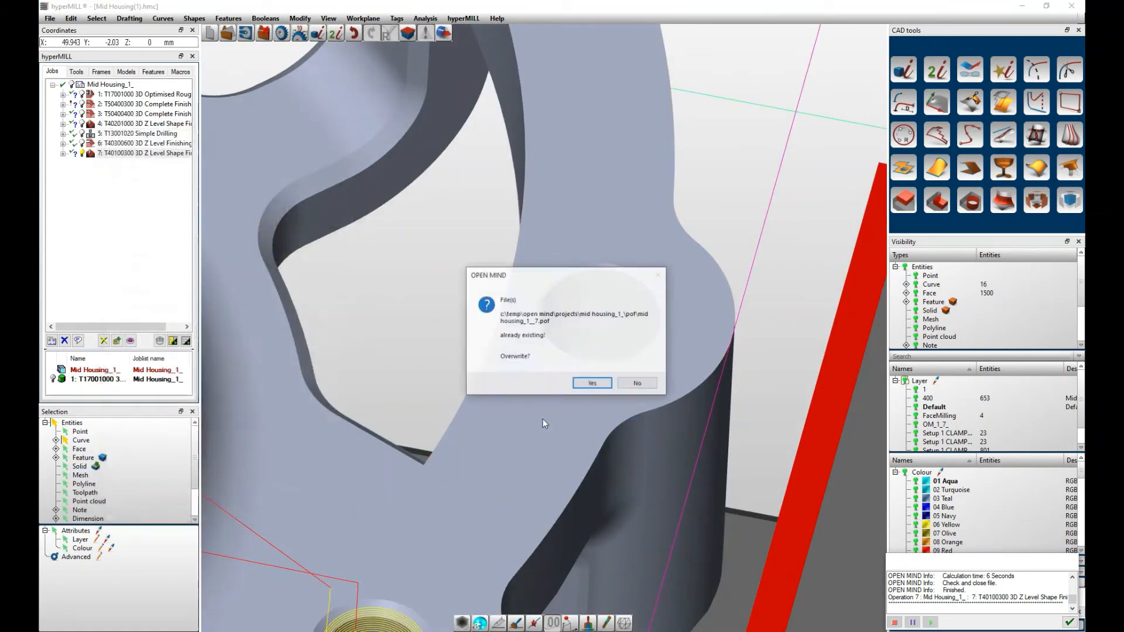
{"action": "left_click", "coordinate": [585, 384]}
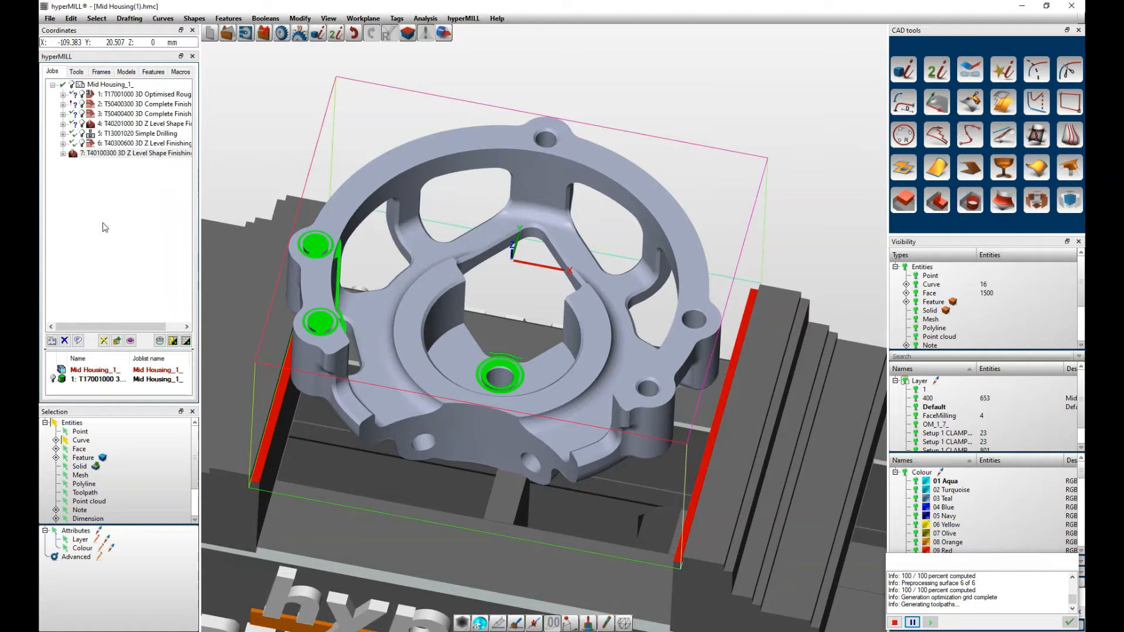
Open the internal simulation of job 7 with the stock calculated from jobs 2 to 6 and inspect the starting stock.
{"action": "right_click", "coordinate": [140, 154]}
{"action": "left_click", "coordinate": [244, 351]}
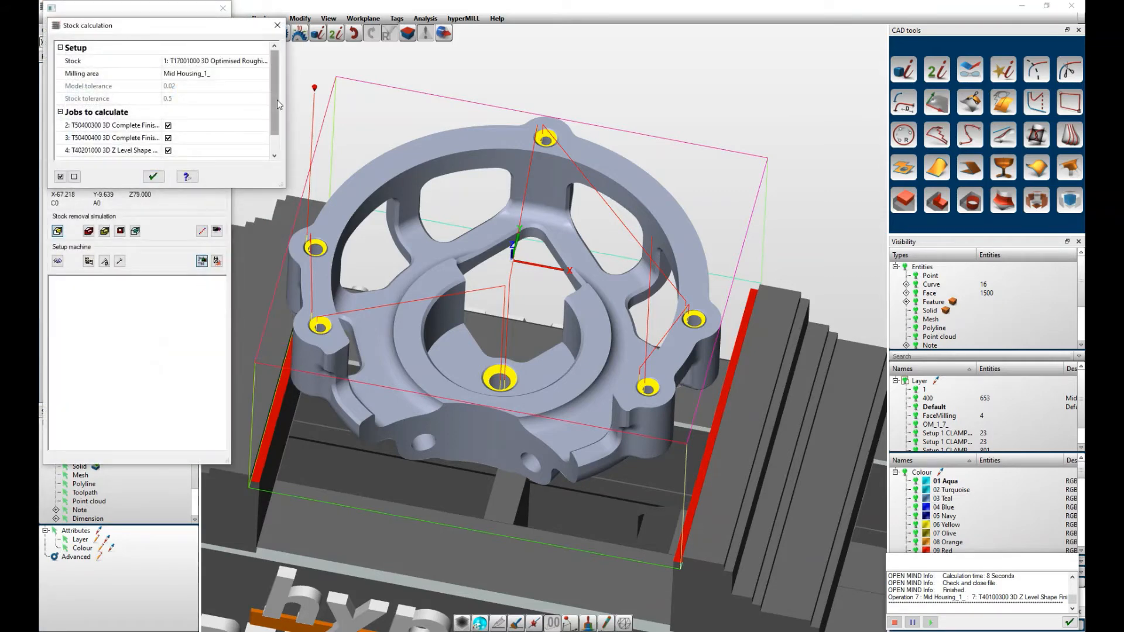
{"action": "left_click_drag", "start_coordinate": [279, 104], "coordinate": [279, 119]}
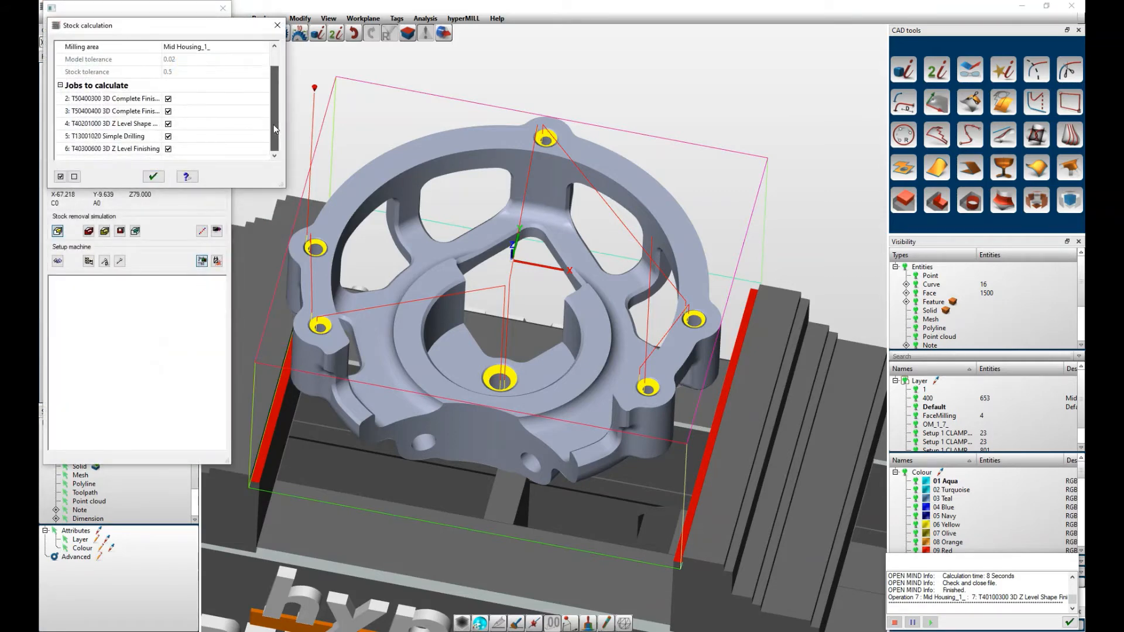
{"action": "left_click", "coordinate": [153, 177]}
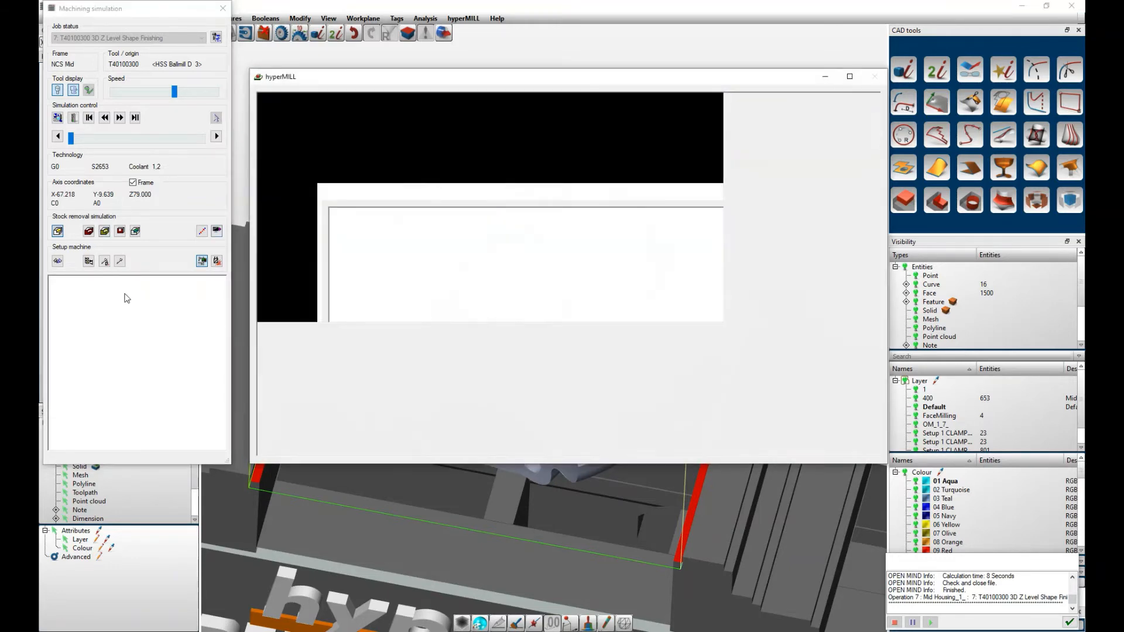
{"action": "scroll", "coordinate": [557, 286], "scroll_direction": "up", "scroll_amount": 5}
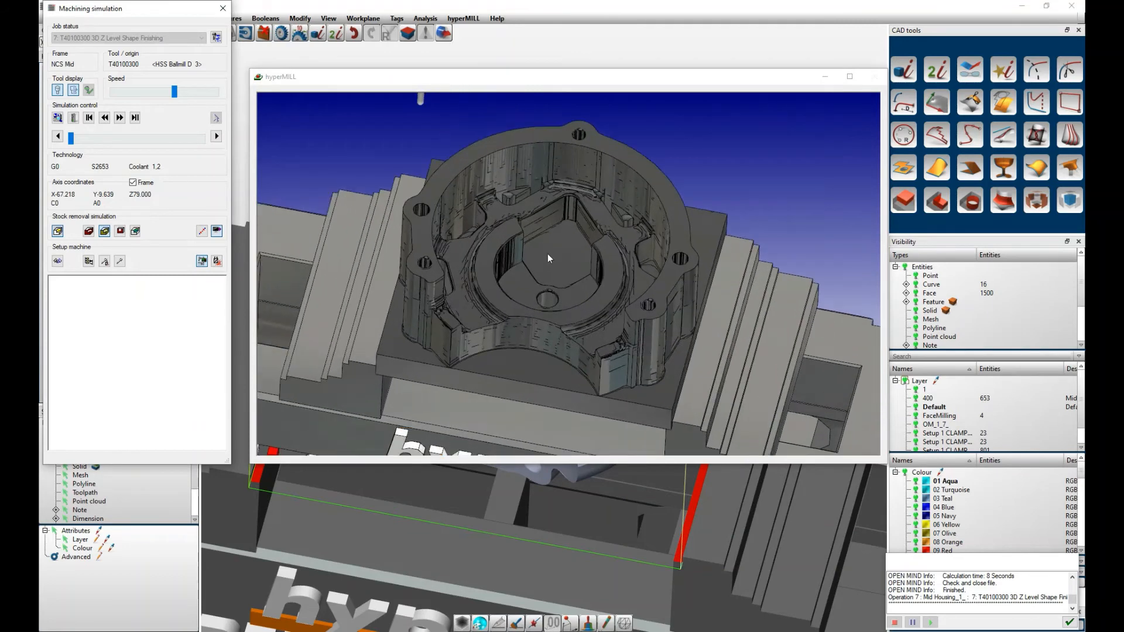
{"action": "scroll", "coordinate": [547, 255], "scroll_direction": "up", "scroll_amount": 2}
{"action": "scroll", "coordinate": [553, 241], "scroll_direction": "up", "scroll_amount": 1}
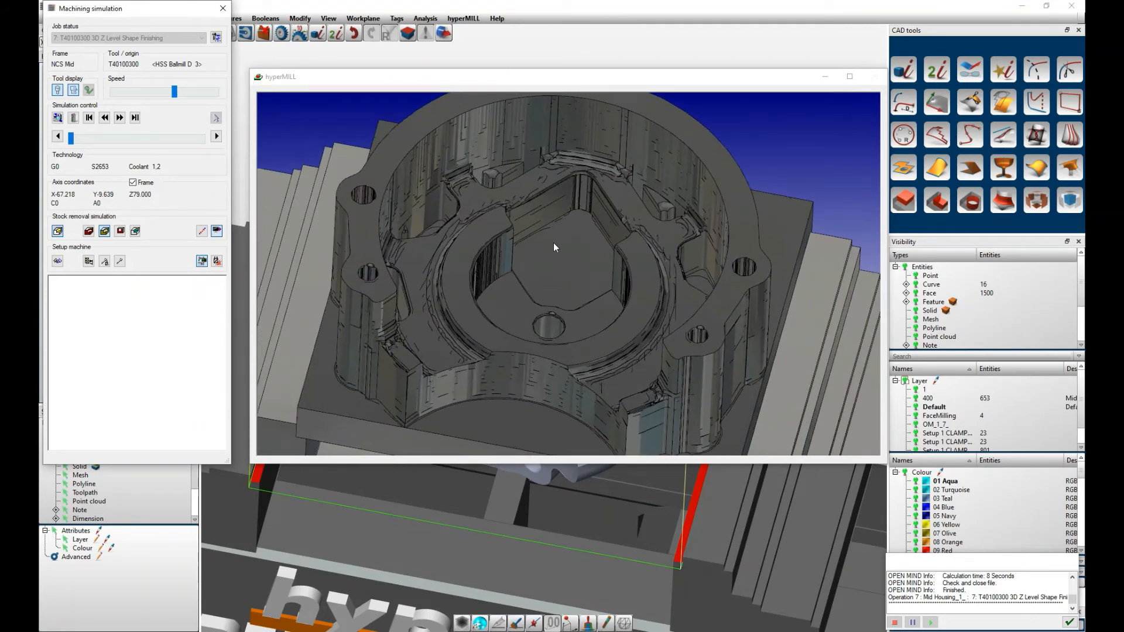
{"action": "scroll", "coordinate": [442, 256], "scroll_direction": "down", "scroll_amount": 2}
{"action": "scroll", "coordinate": [477, 280], "scroll_direction": "down", "scroll_amount": 1}
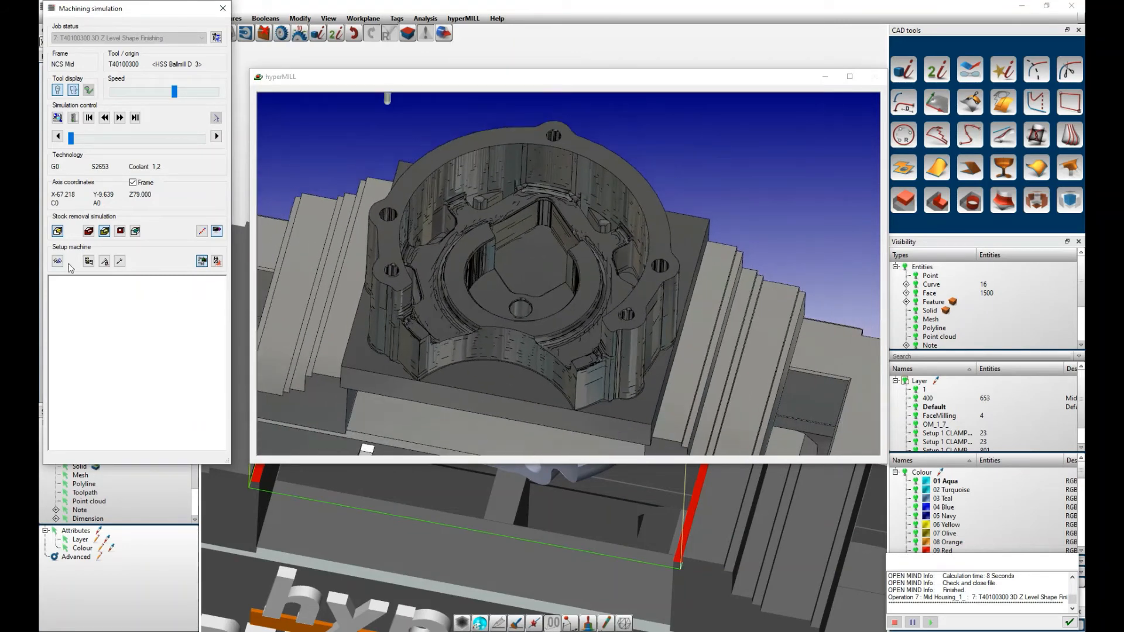
Show the part model with the stock, run job 7's simulation while inspecting the hole chamfers, and close the simulation.
{"action": "left_click", "coordinate": [88, 231]}
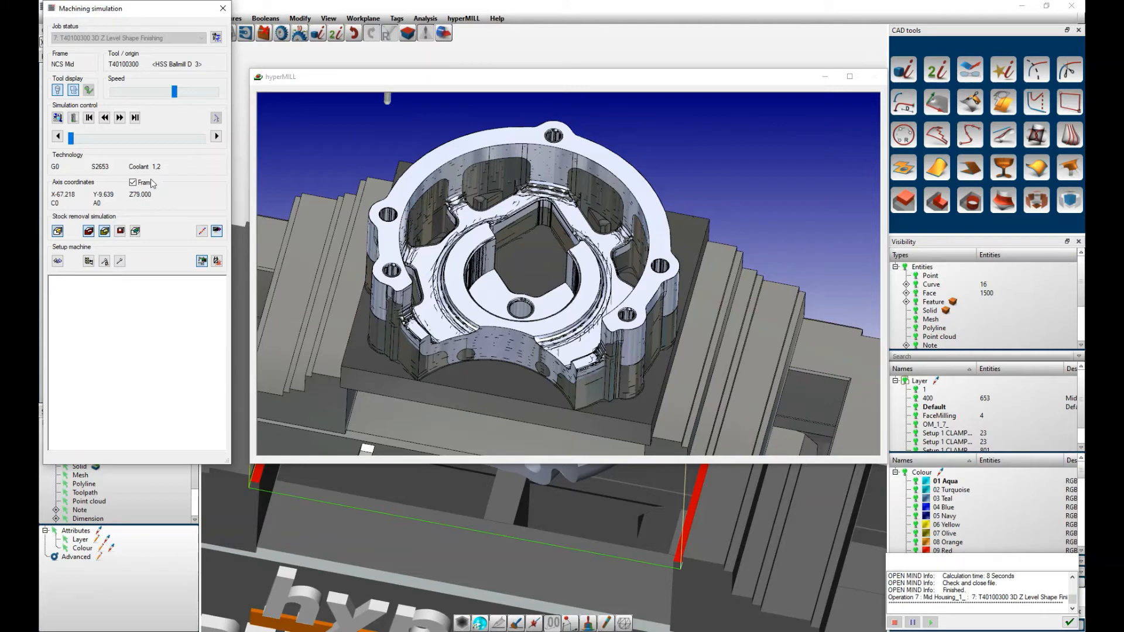
{"action": "left_click", "coordinate": [120, 118]}
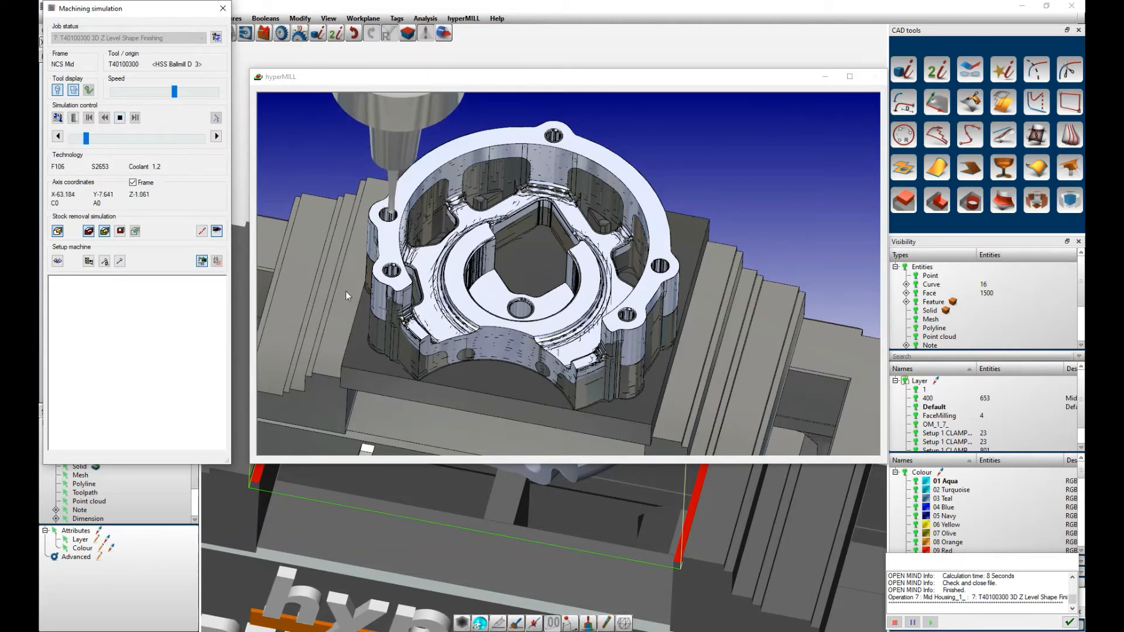
{"action": "scroll", "coordinate": [351, 290], "scroll_direction": "up", "scroll_amount": 2}
{"action": "scroll", "coordinate": [386, 240], "scroll_direction": "up", "scroll_amount": 3}
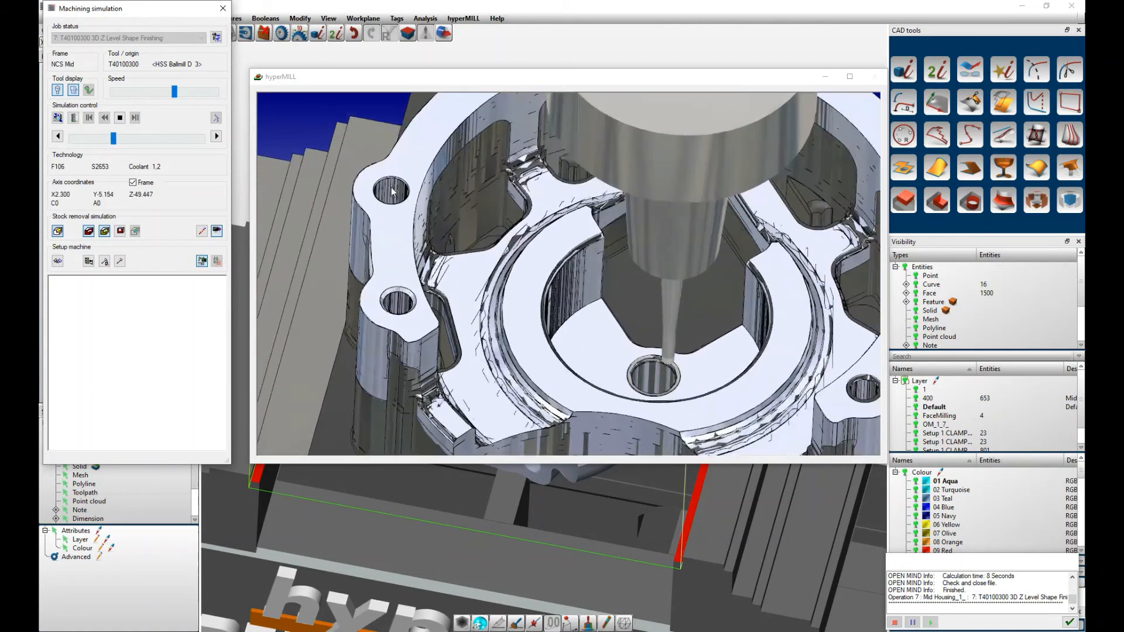
{"action": "scroll", "coordinate": [392, 192], "scroll_direction": "down", "scroll_amount": 4}
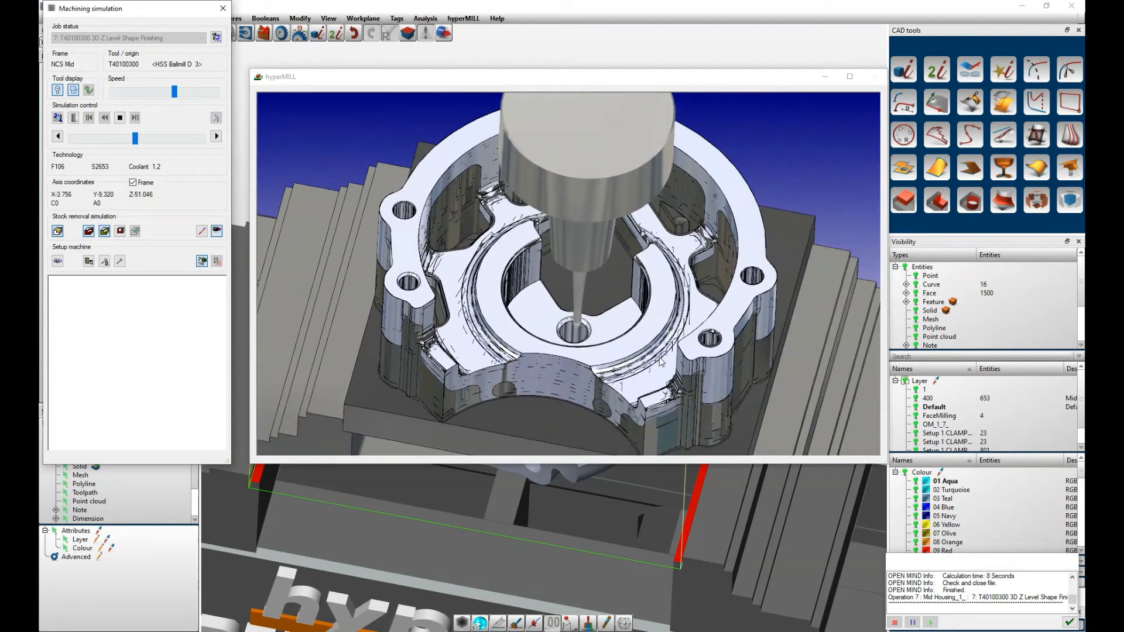
{"action": "scroll", "coordinate": [380, 268], "scroll_direction": "down", "scroll_amount": 2}
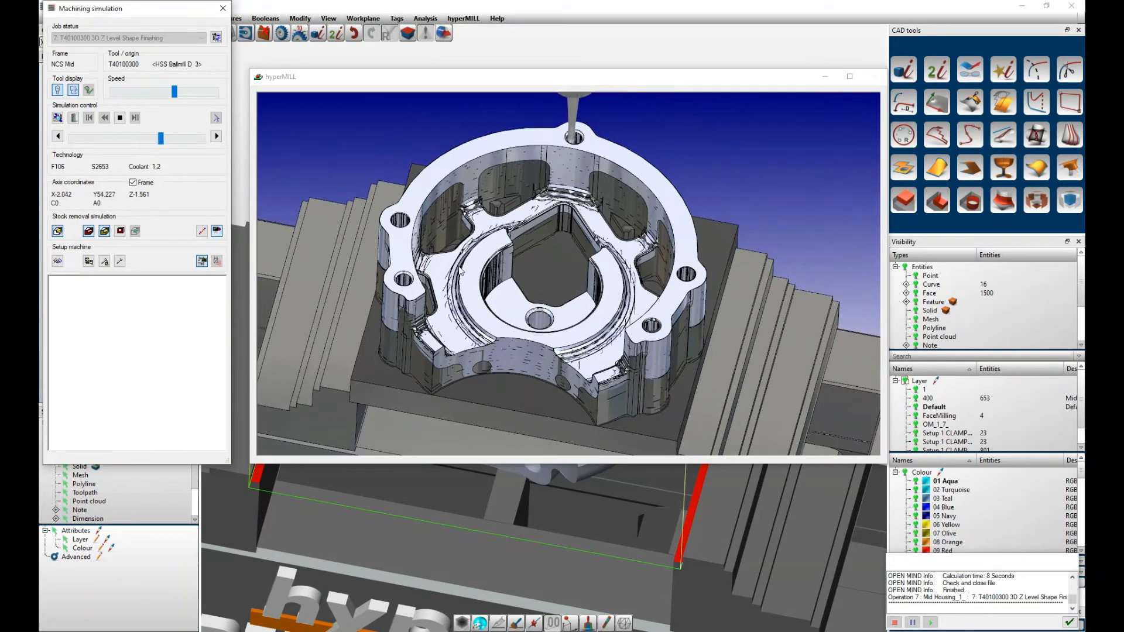
{"action": "scroll", "coordinate": [556, 280], "scroll_direction": "up", "scroll_amount": 2}
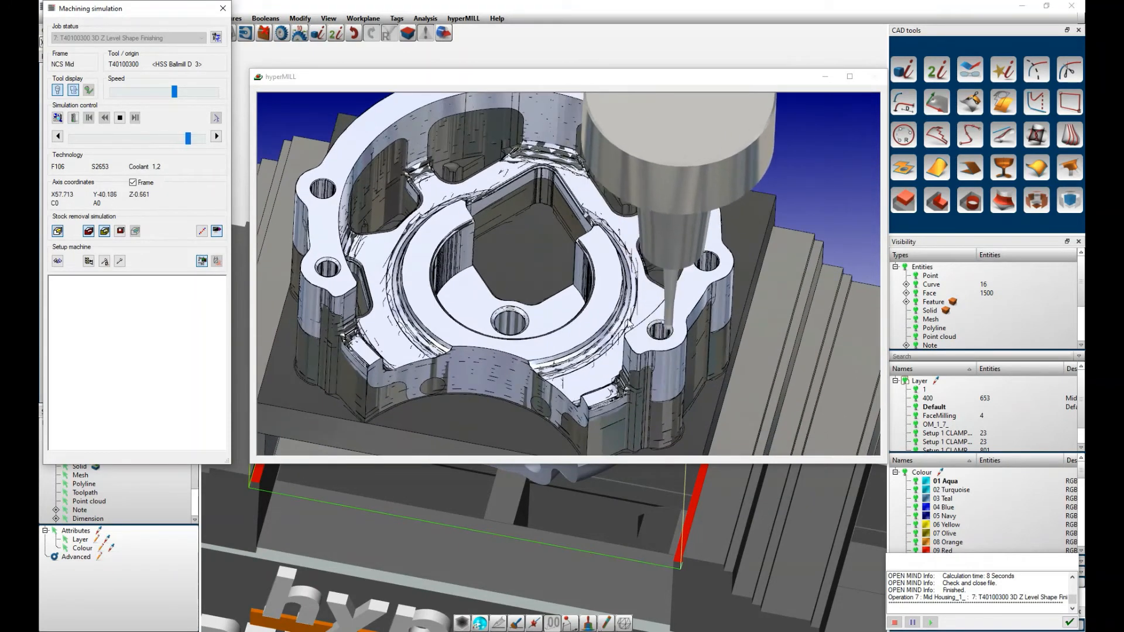
{"action": "scroll", "coordinate": [736, 307], "scroll_direction": "down", "scroll_amount": 3}
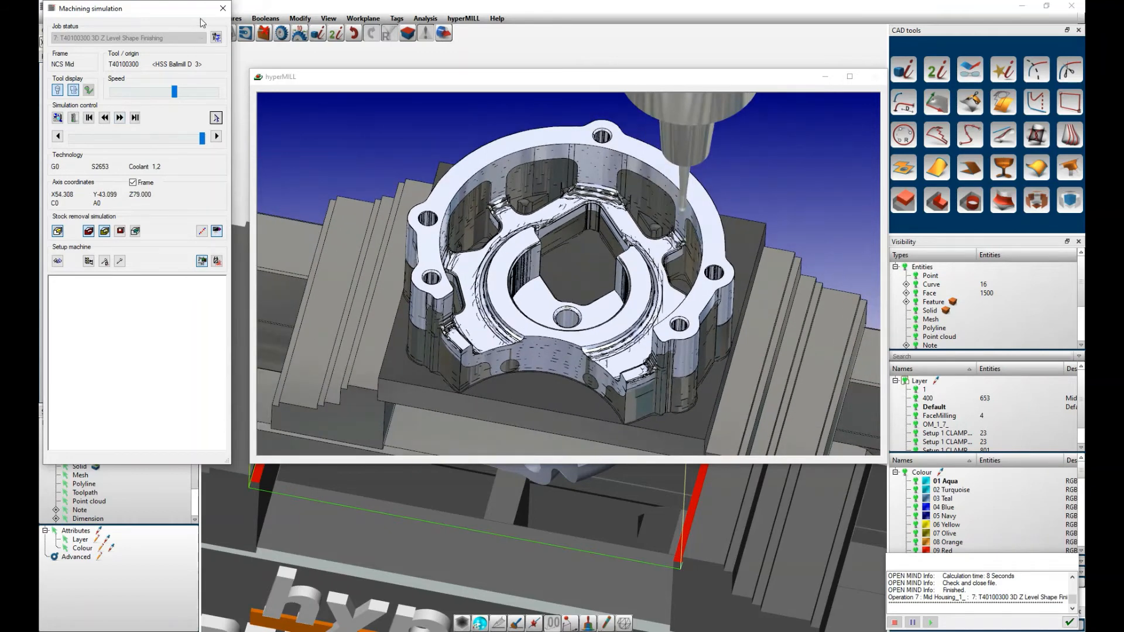
{"action": "left_click", "coordinate": [222, 8]}
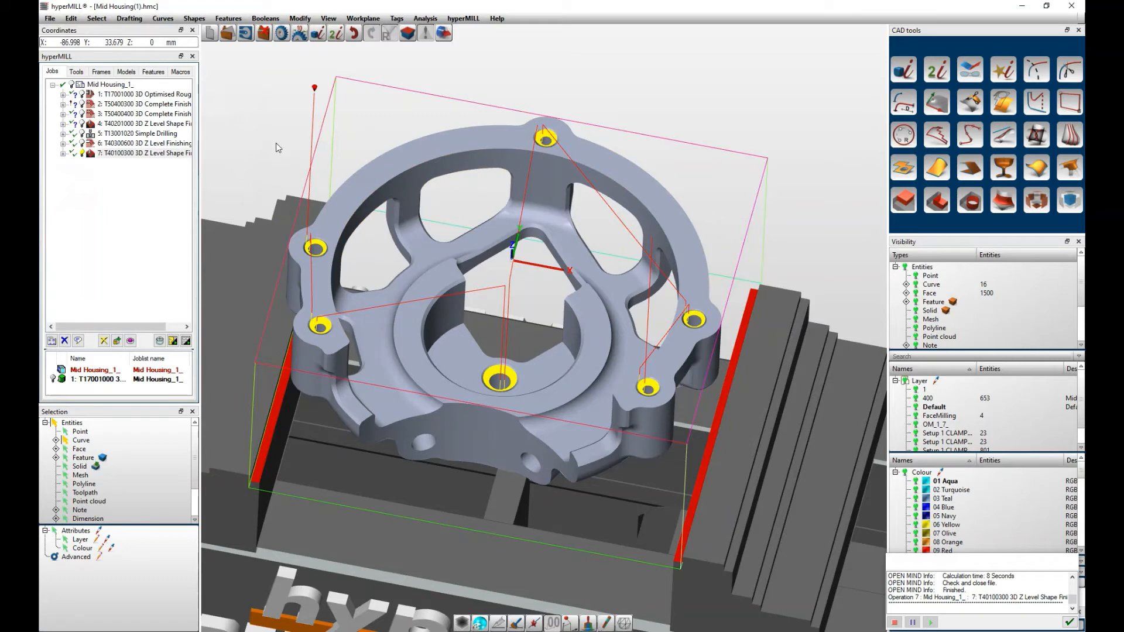
Hide job 7's toolpath, check the rim hole sizes and create a new Simple Drilling job.
{"action": "left_click", "coordinate": [82, 153]}
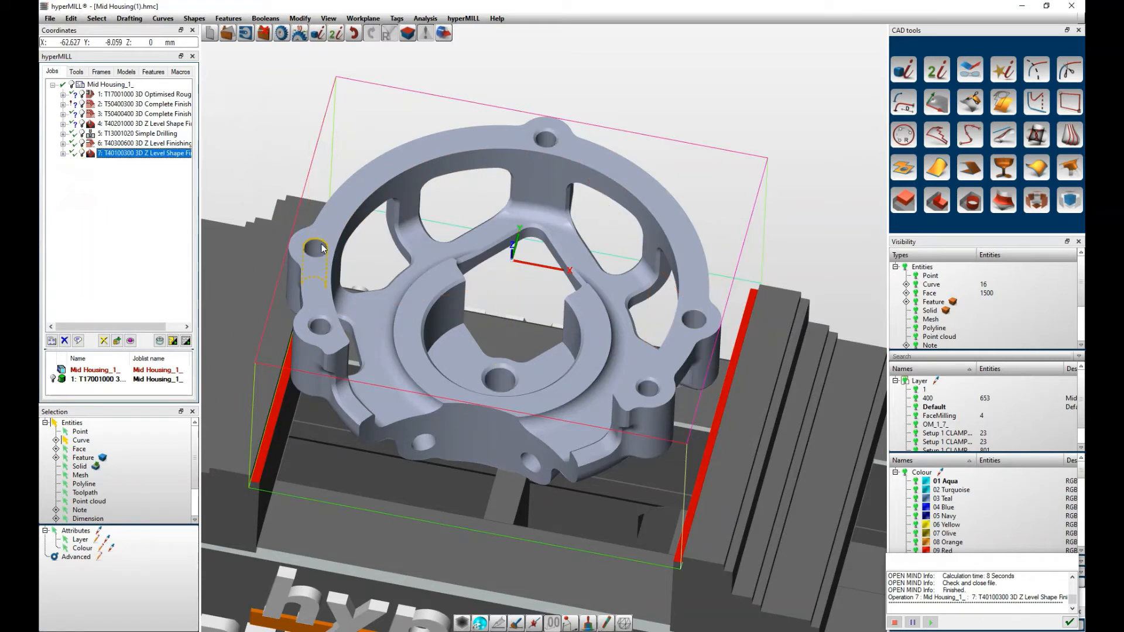
{"action": "mouse_move", "coordinate": [322, 249]}
{"action": "mouse_move", "coordinate": [324, 326]}
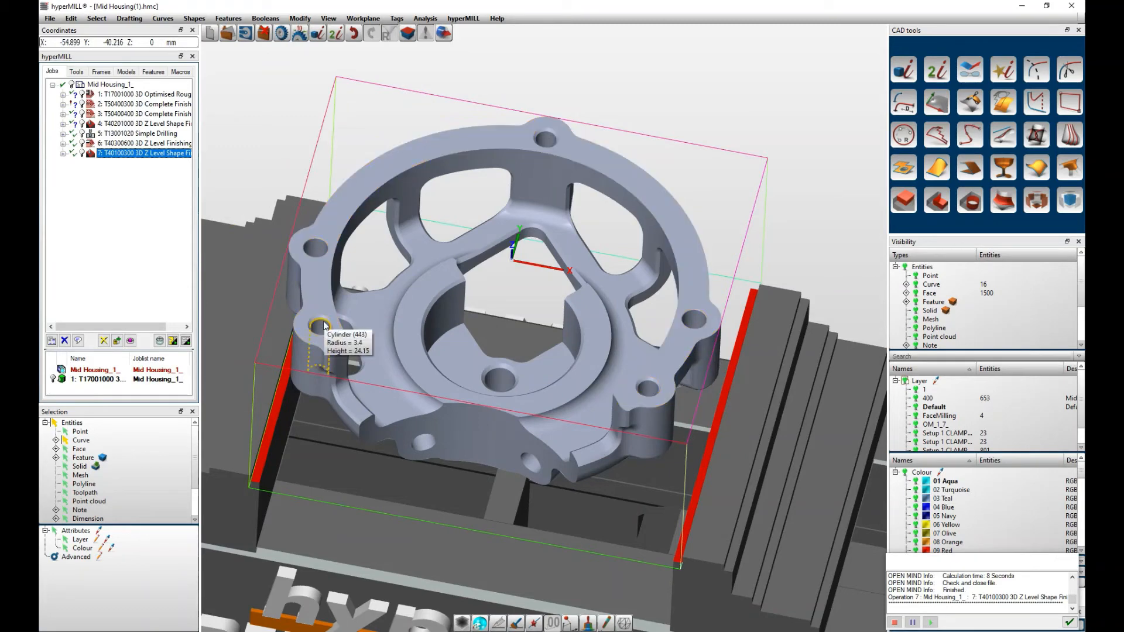
{"action": "right_click", "coordinate": [147, 177]}
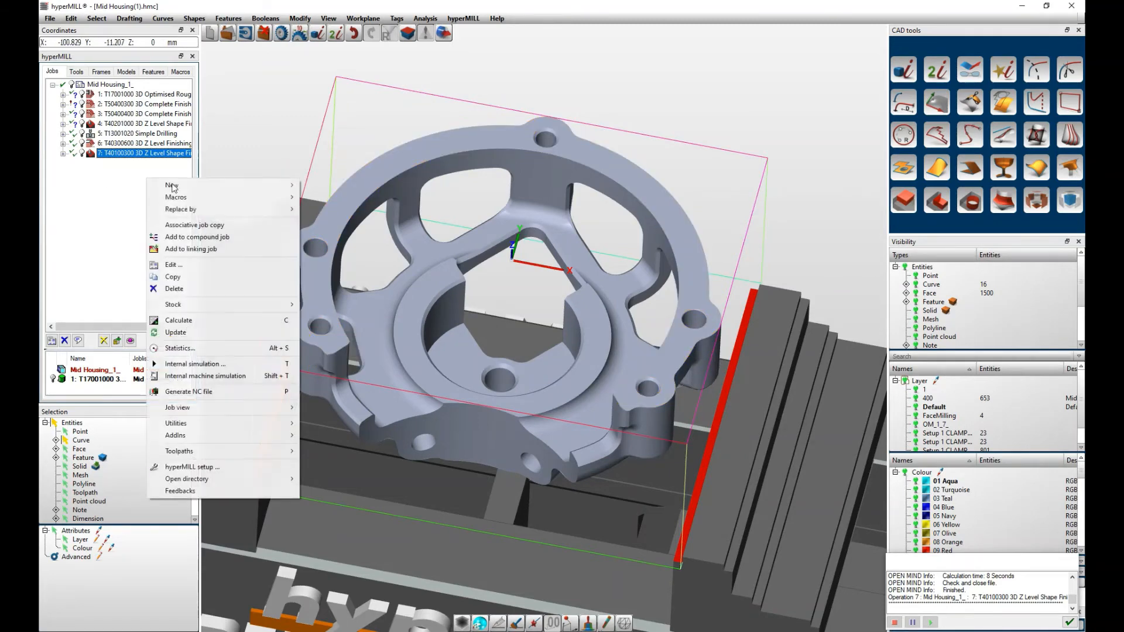
{"action": "mouse_move", "coordinate": [197, 188]}
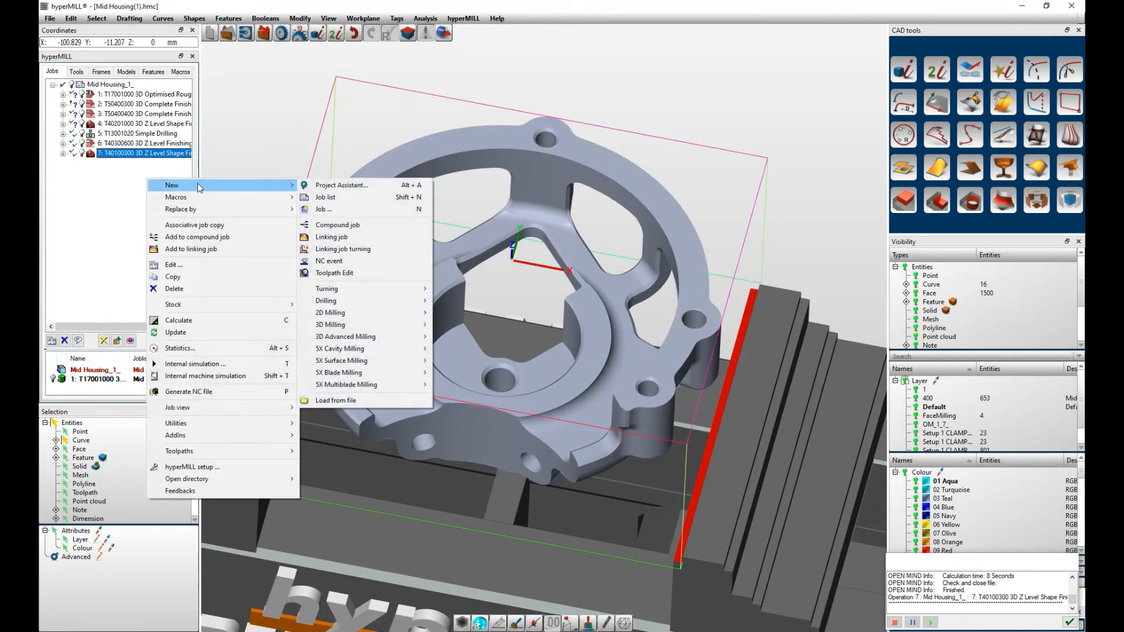
{"action": "left_click", "coordinate": [337, 209]}
{"action": "left_click", "coordinate": [452, 226]}
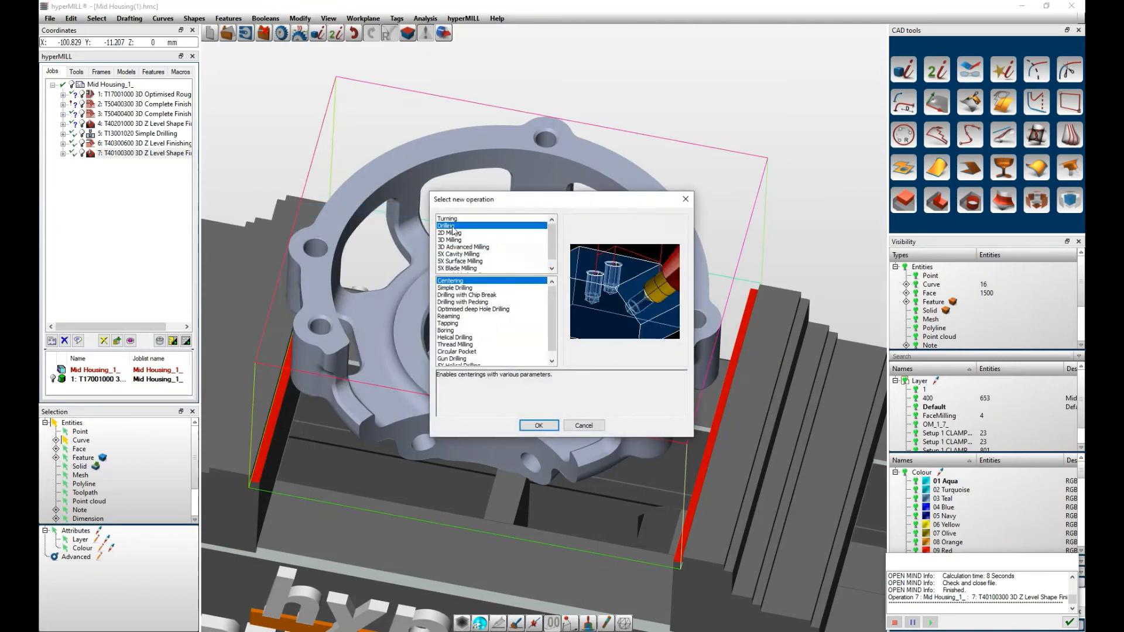
{"action": "double_click", "coordinate": [460, 288]}
Assign the 8 mm drill 13000804 from the tool database to the Simple Drilling job.
{"action": "left_click", "coordinate": [121, 202]}
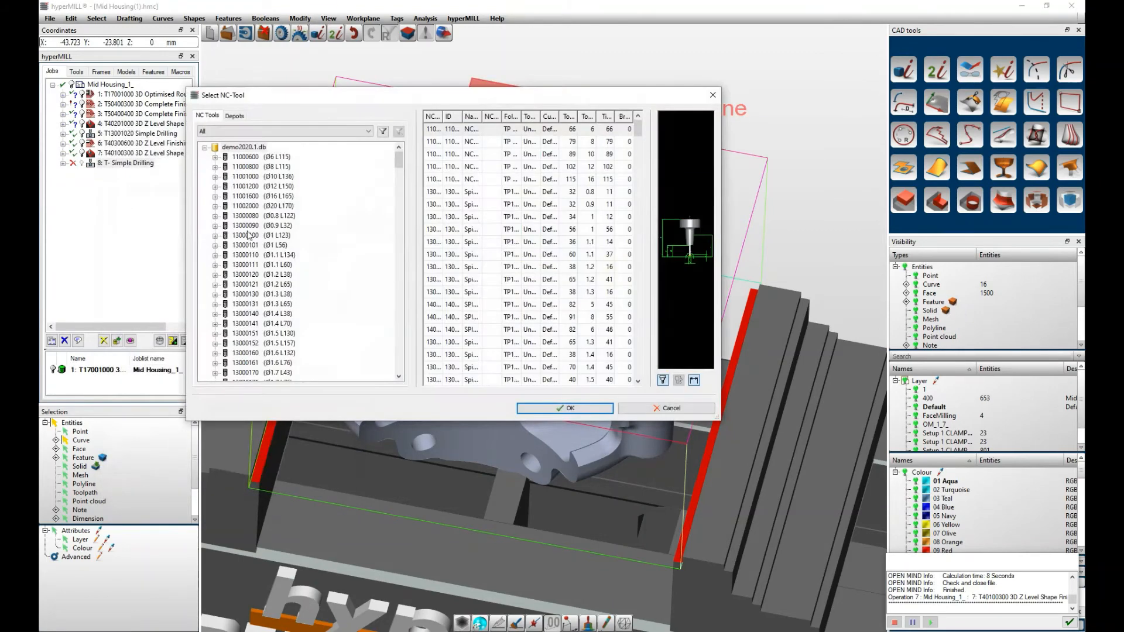
{"action": "scroll", "coordinate": [320, 296], "scroll_direction": "down", "scroll_amount": 4}
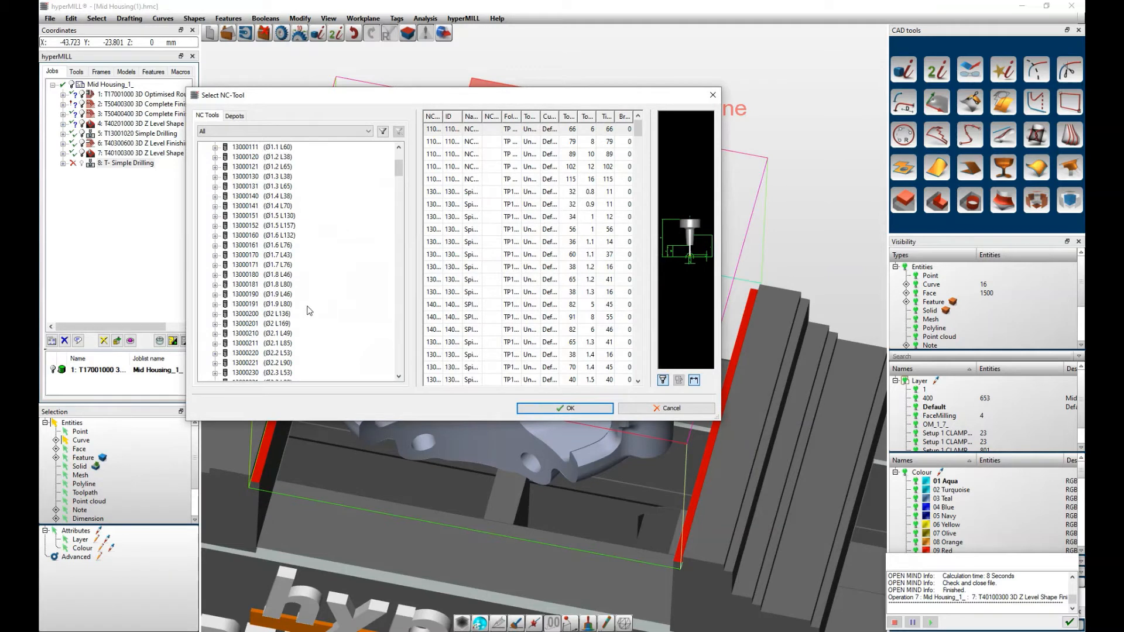
{"action": "scroll", "coordinate": [301, 311], "scroll_direction": "down", "scroll_amount": 15}
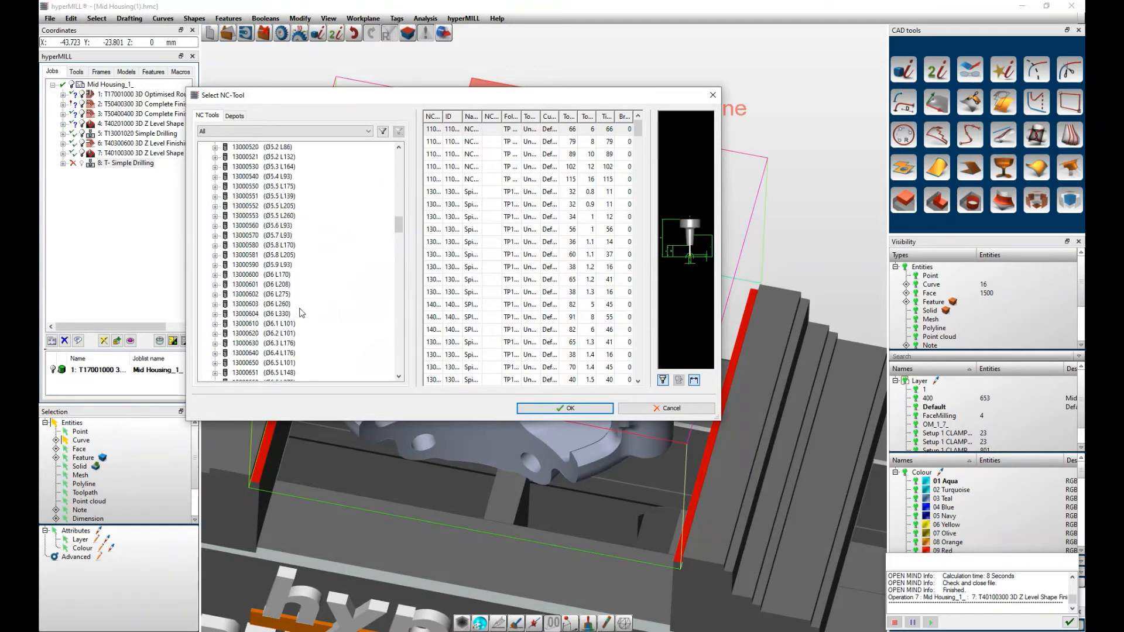
{"action": "scroll", "coordinate": [300, 312], "scroll_direction": "down", "scroll_amount": 2}
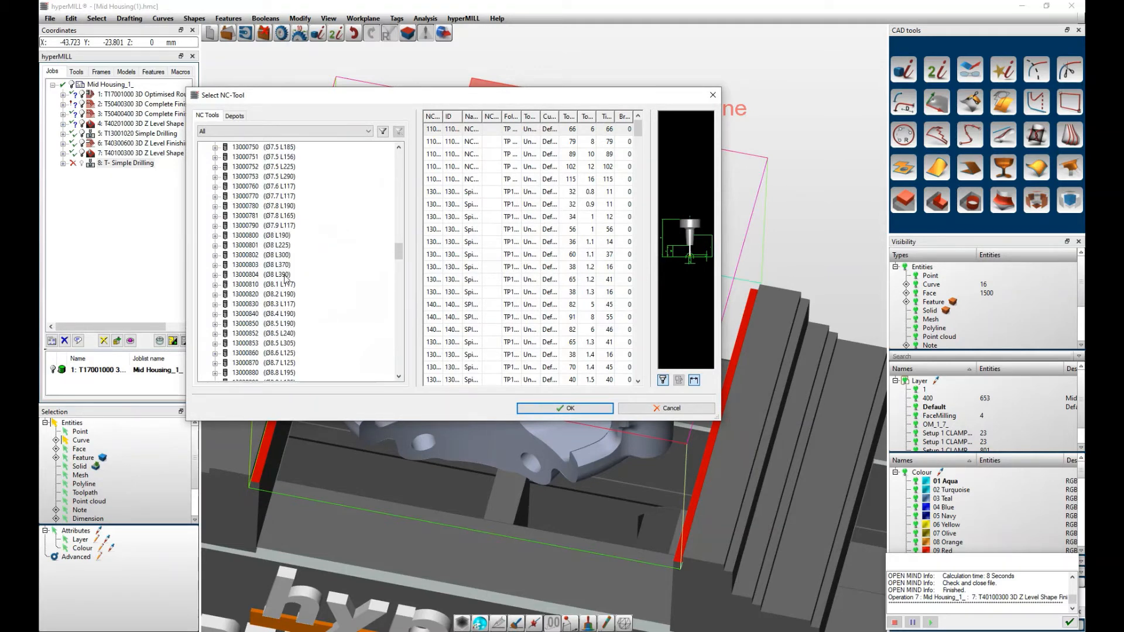
{"action": "left_click", "coordinate": [290, 275]}
{"action": "left_click", "coordinate": [565, 408]}
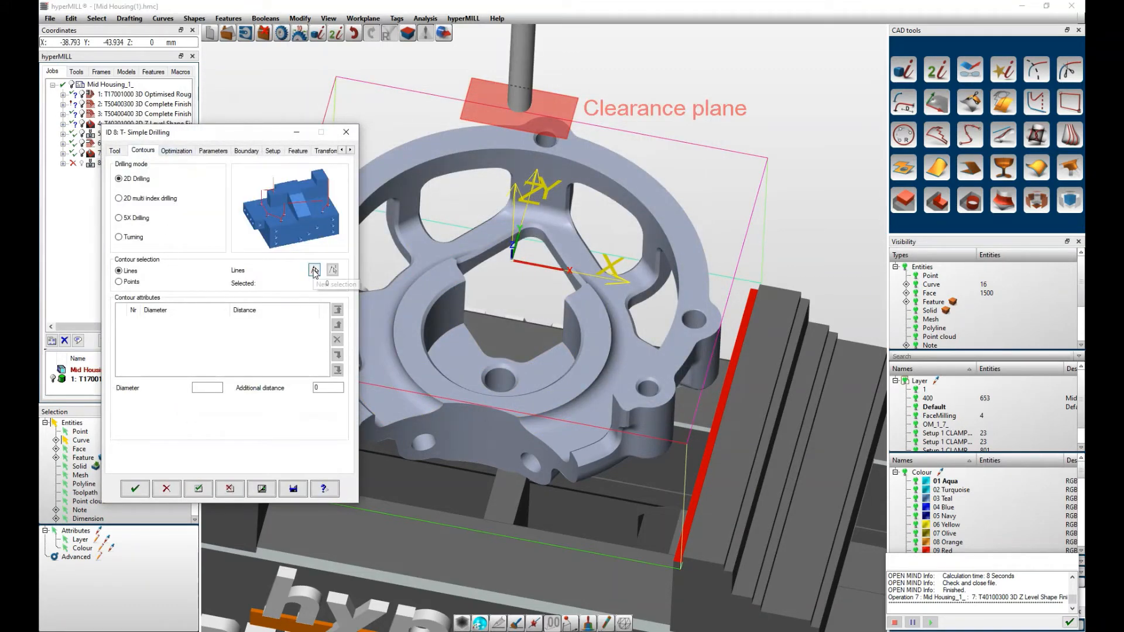
Switch the contour selection to points and pick the centres of the two opposite unchamfered rim holes as drilling positions.
{"action": "left_click", "coordinate": [314, 271]}
{"action": "left_click", "coordinate": [745, 25]}
{"action": "left_click", "coordinate": [120, 282]}
{"action": "left_click", "coordinate": [314, 270]}
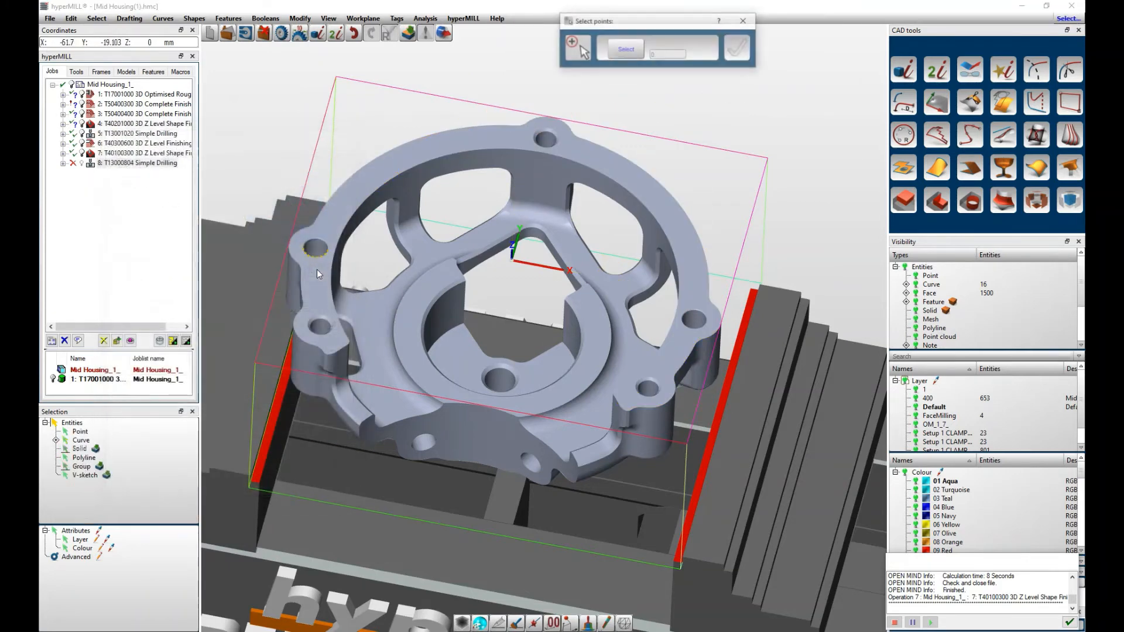
{"action": "scroll", "coordinate": [322, 240], "scroll_direction": "up", "scroll_amount": 5}
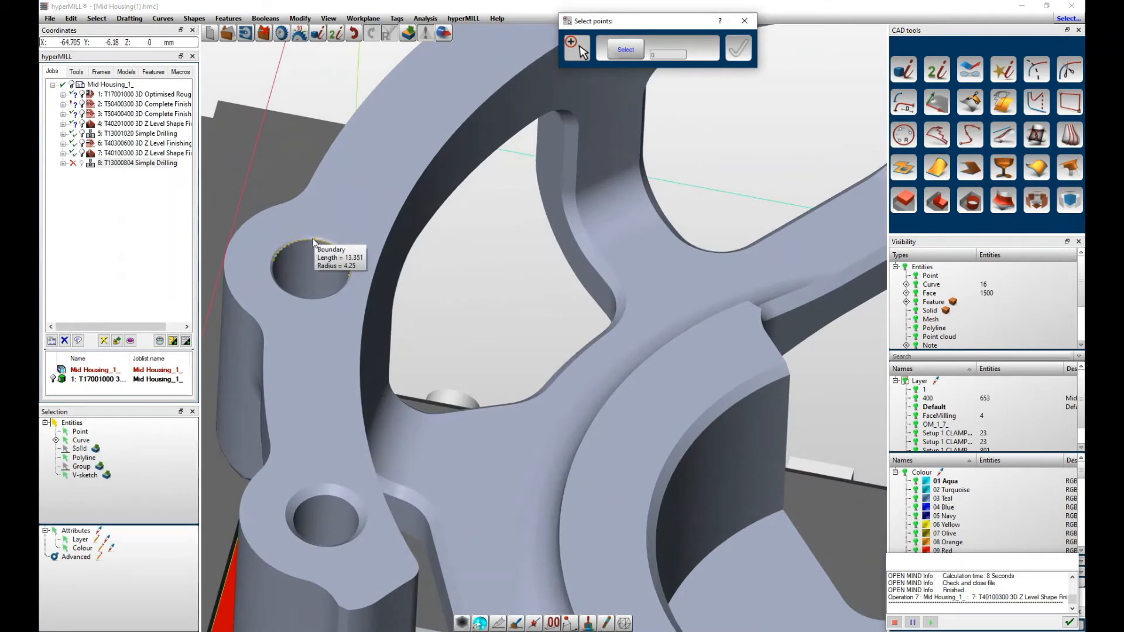
{"action": "left_click", "coordinate": [312, 238]}
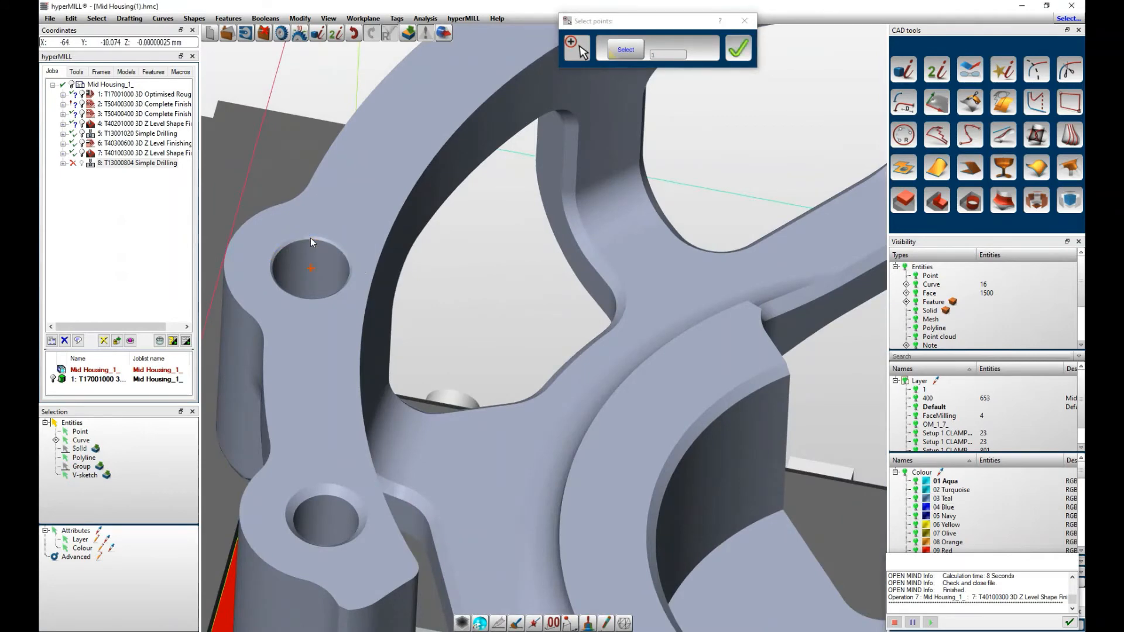
{"action": "scroll", "coordinate": [287, 282], "scroll_direction": "down", "scroll_amount": 5}
{"action": "scroll", "coordinate": [287, 283], "scroll_direction": "down", "scroll_amount": 3}
{"action": "scroll", "coordinate": [497, 348], "scroll_direction": "up", "scroll_amount": 10}
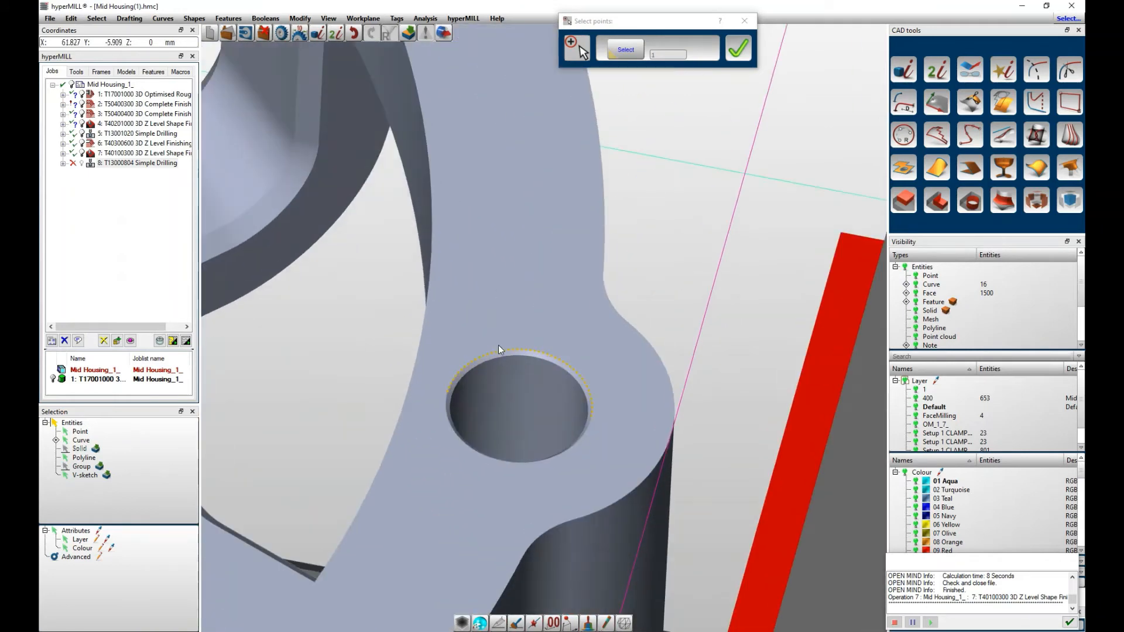
{"action": "left_click", "coordinate": [501, 353]}
{"action": "scroll", "coordinate": [500, 353], "scroll_direction": "down", "scroll_amount": 10}
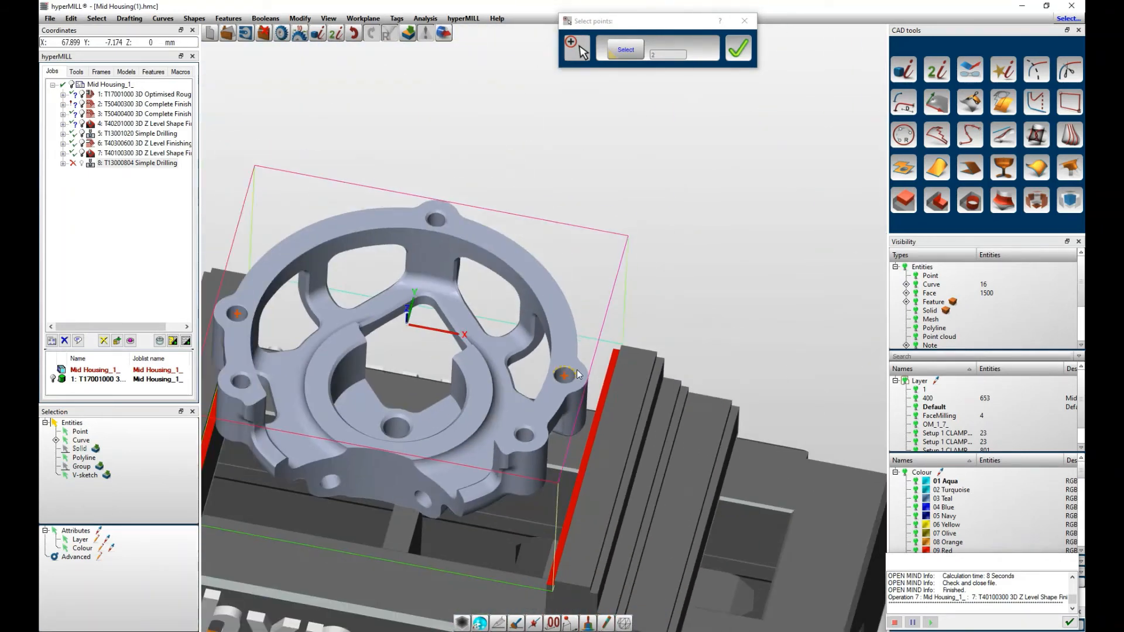
{"action": "left_click", "coordinate": [738, 50]}
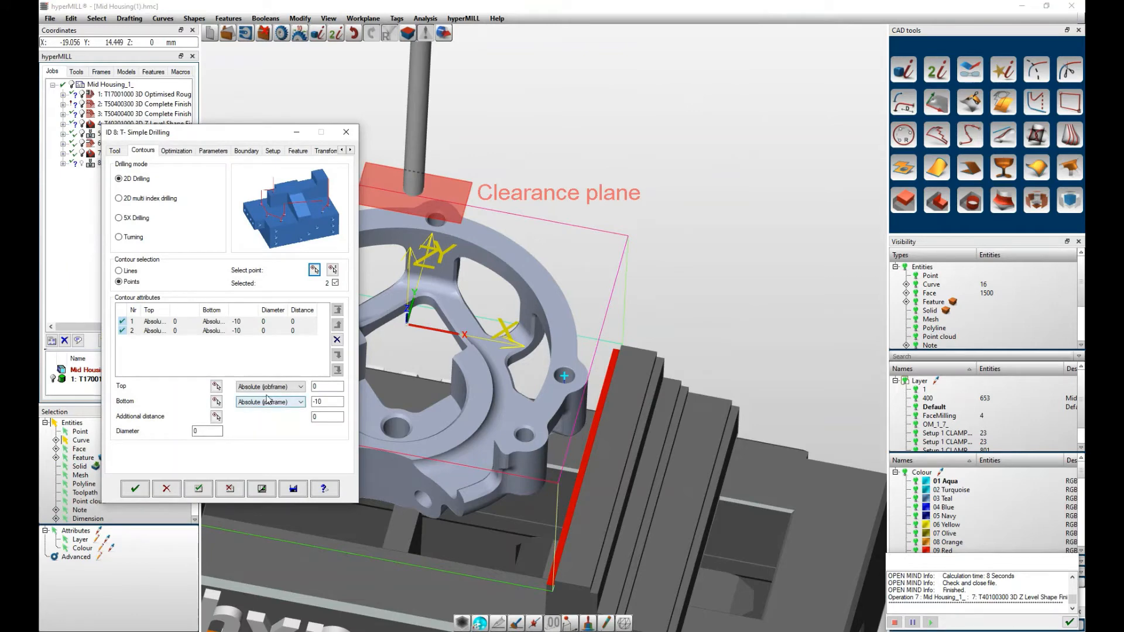
Pick the drilling top at the rim hole's centre point and set its reference to Top of contour.
{"action": "left_click", "coordinate": [217, 387]}
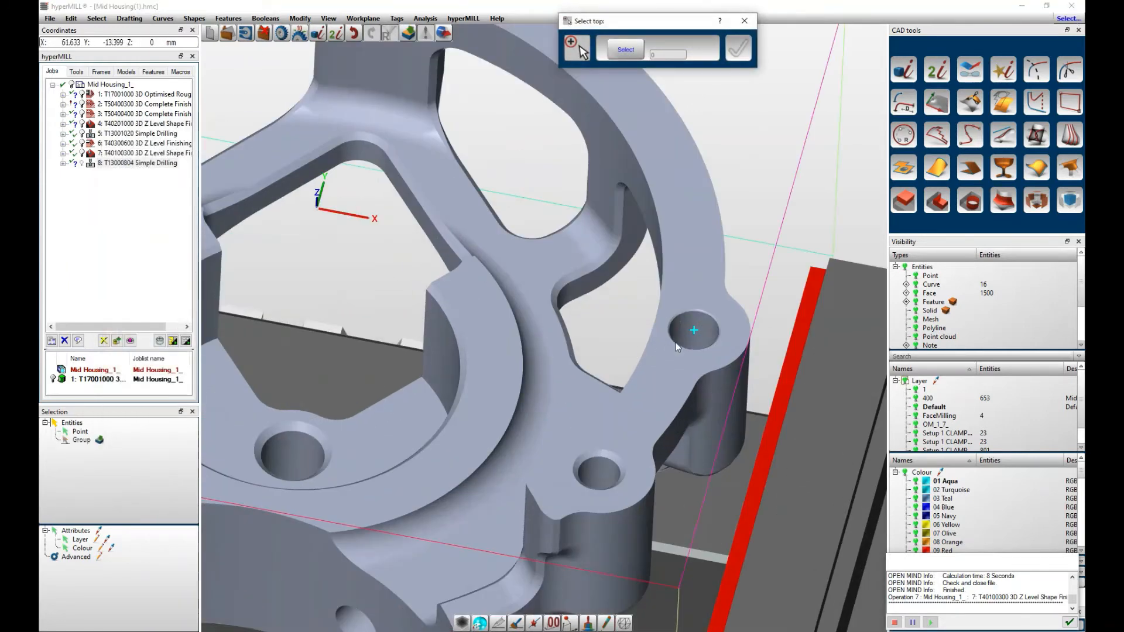
{"action": "scroll", "coordinate": [682, 346], "scroll_direction": "up", "scroll_amount": 4}
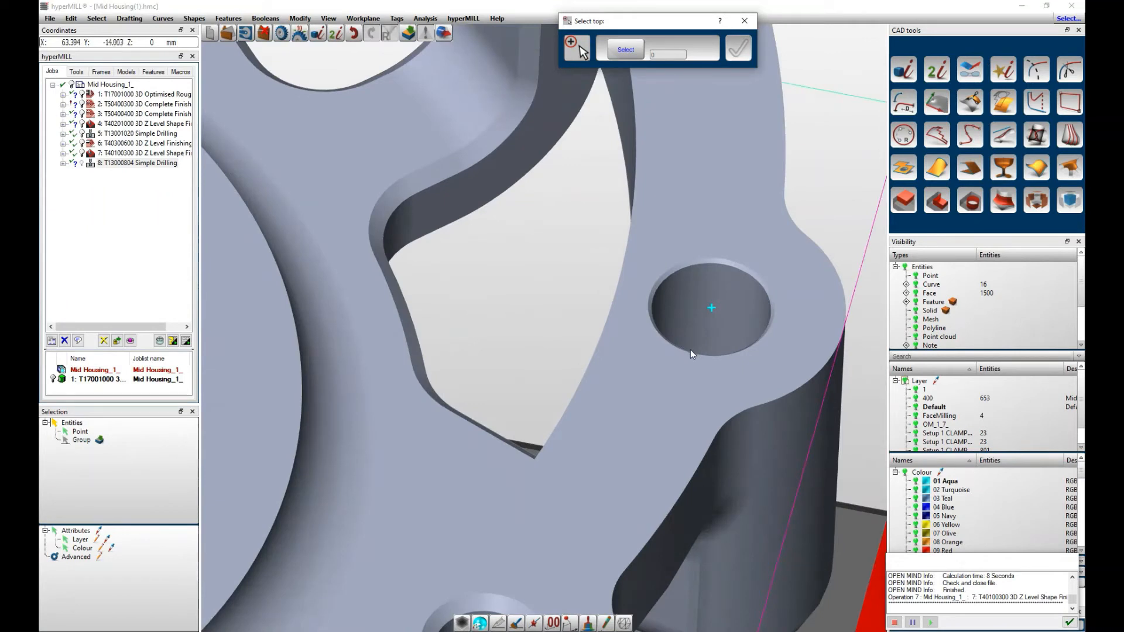
{"action": "left_click", "coordinate": [712, 308]}
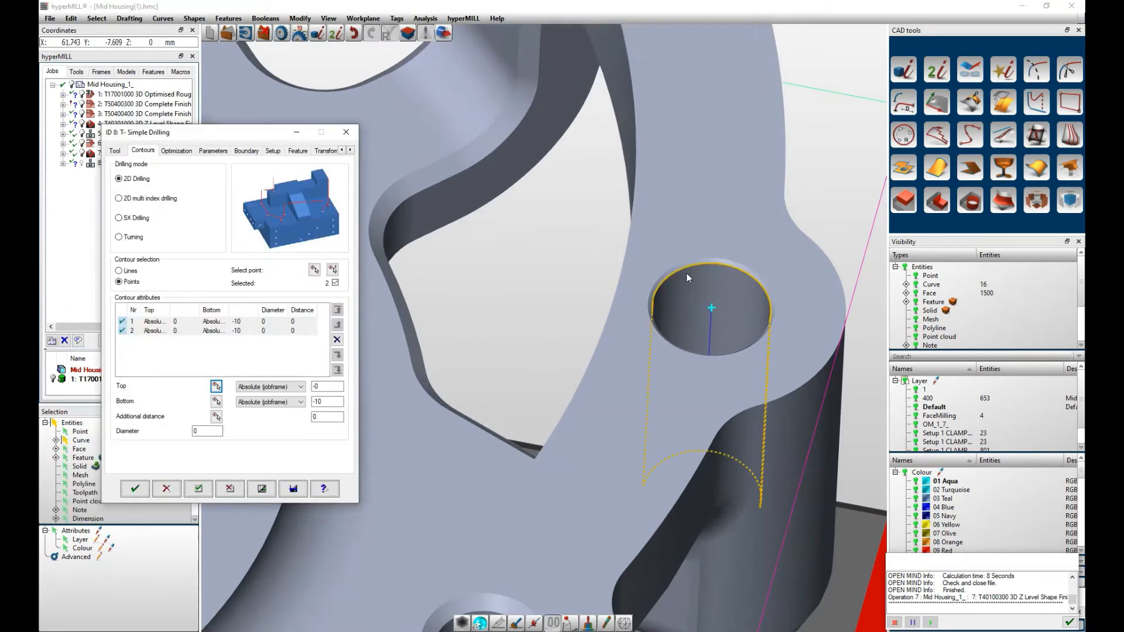
{"action": "left_click", "coordinate": [280, 387]}
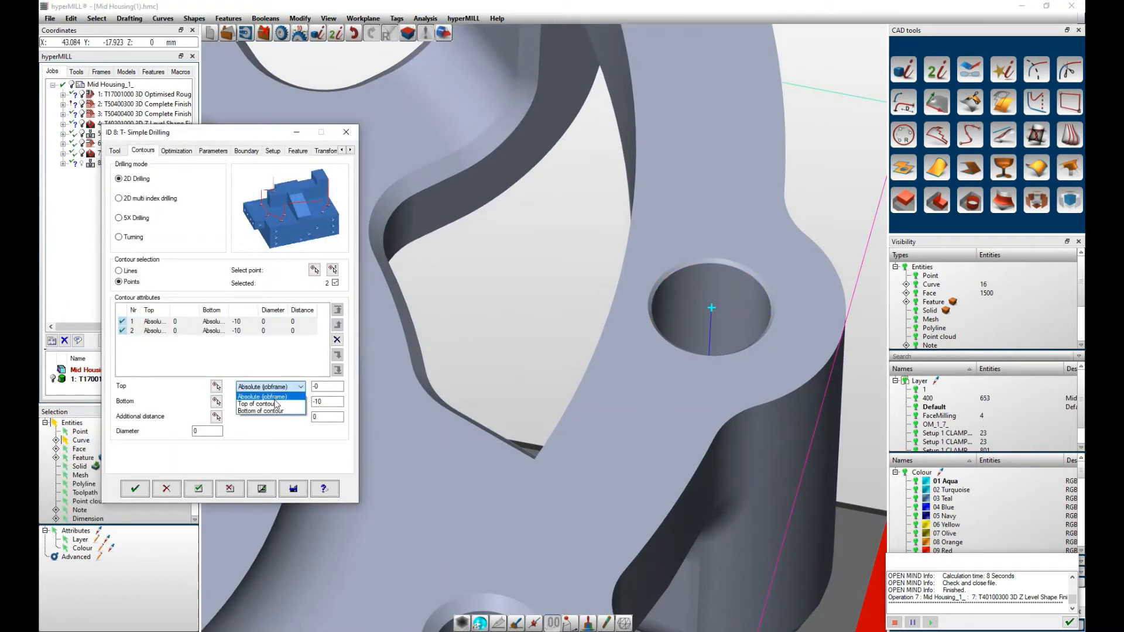
{"action": "left_click", "coordinate": [275, 404]}
Pick the drilling bottom at the tip of the rim hole's conical floor and set its reference to Bottom of contour.
{"action": "left_click", "coordinate": [216, 402]}
{"action": "scroll", "coordinate": [671, 331], "scroll_direction": "up", "scroll_amount": 1}
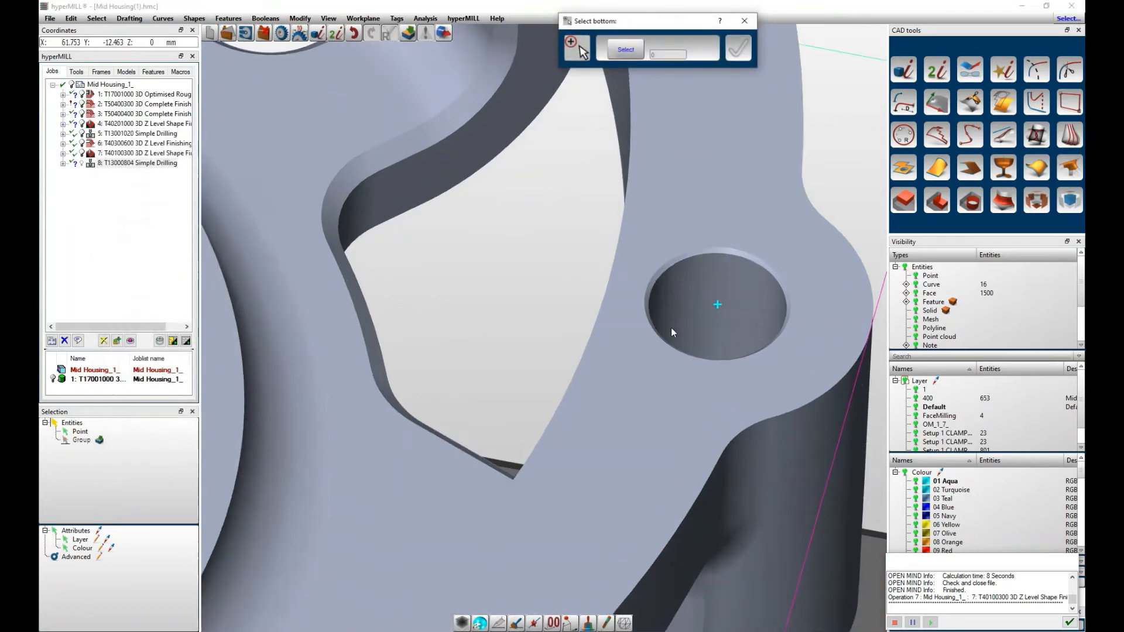
{"action": "middle_click_drag", "start_coordinate": [670, 328], "coordinate": [675, 391]}
{"action": "scroll", "coordinate": [701, 393], "scroll_direction": "up", "scroll_amount": 3}
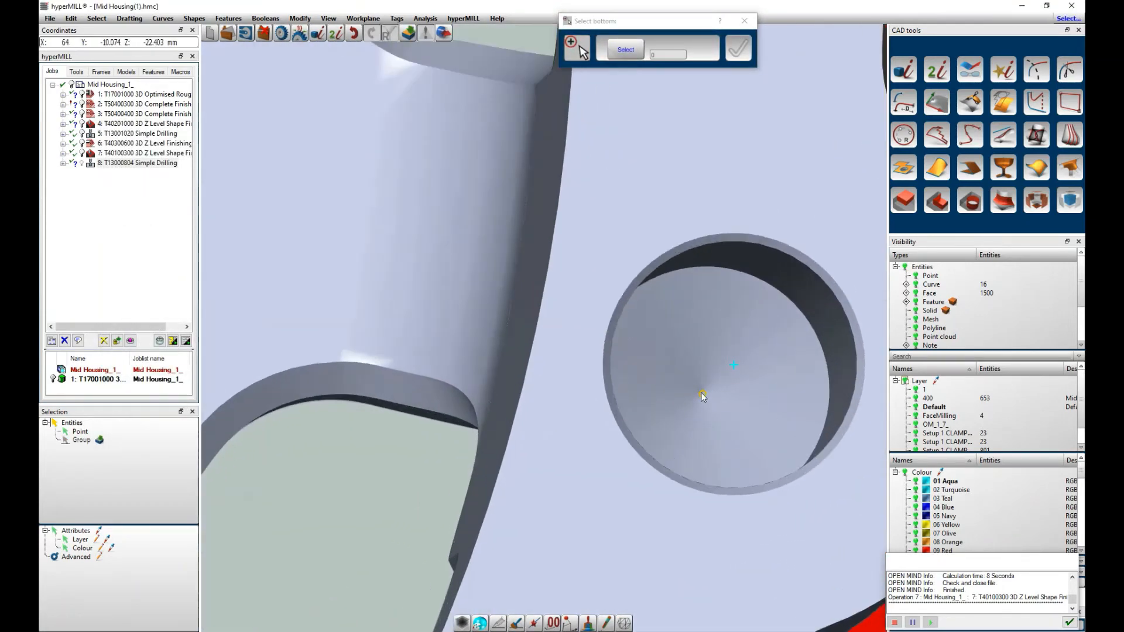
{"action": "left_click", "coordinate": [702, 396]}
{"action": "left_click", "coordinate": [269, 402]}
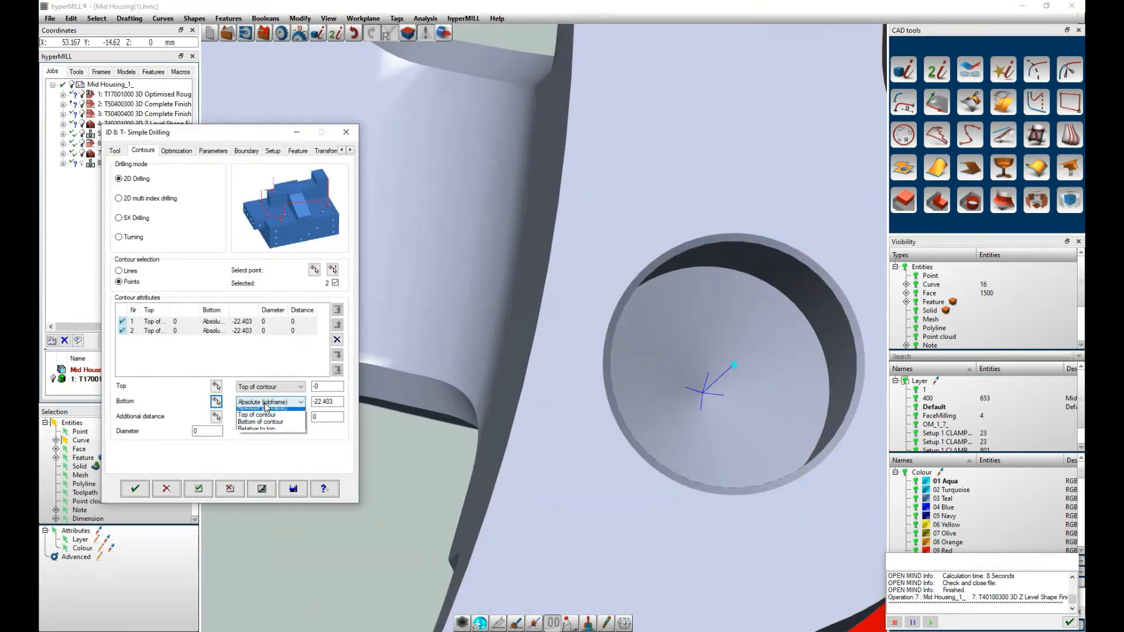
{"action": "left_click", "coordinate": [264, 426]}
{"action": "scroll", "coordinate": [694, 379], "scroll_direction": "down", "scroll_amount": 6}
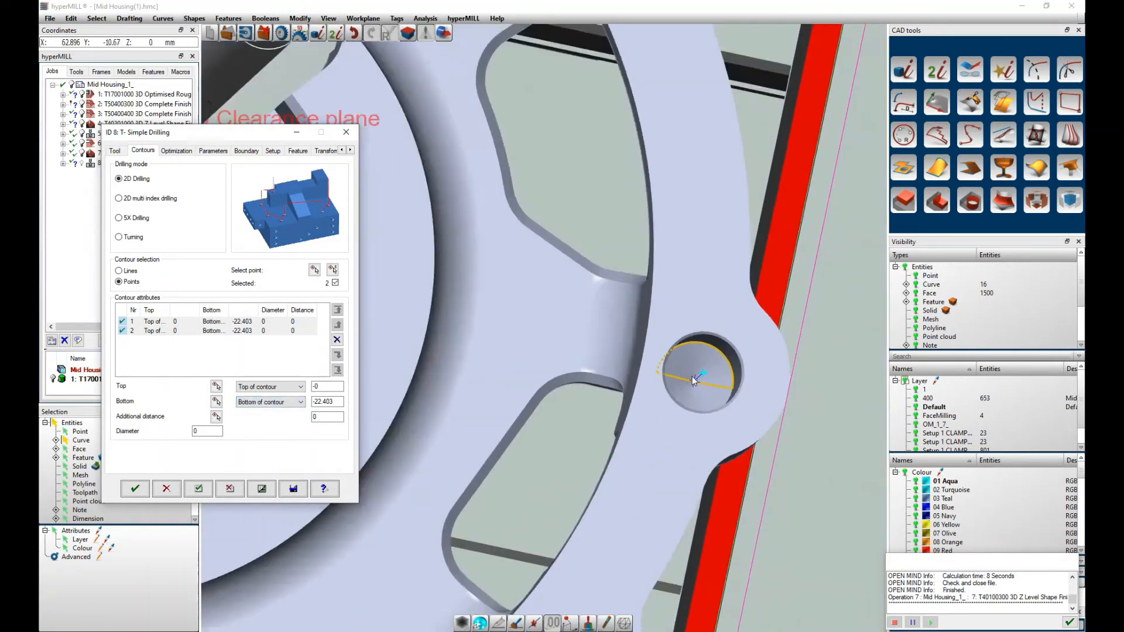
{"action": "scroll", "coordinate": [693, 379], "scroll_direction": "down", "scroll_amount": 3}
Review the drilling job's optimization, machining parameters and boundary settings, calculate it and inspect the toolpath over the two rim holes.
{"action": "left_click", "coordinate": [190, 152]}
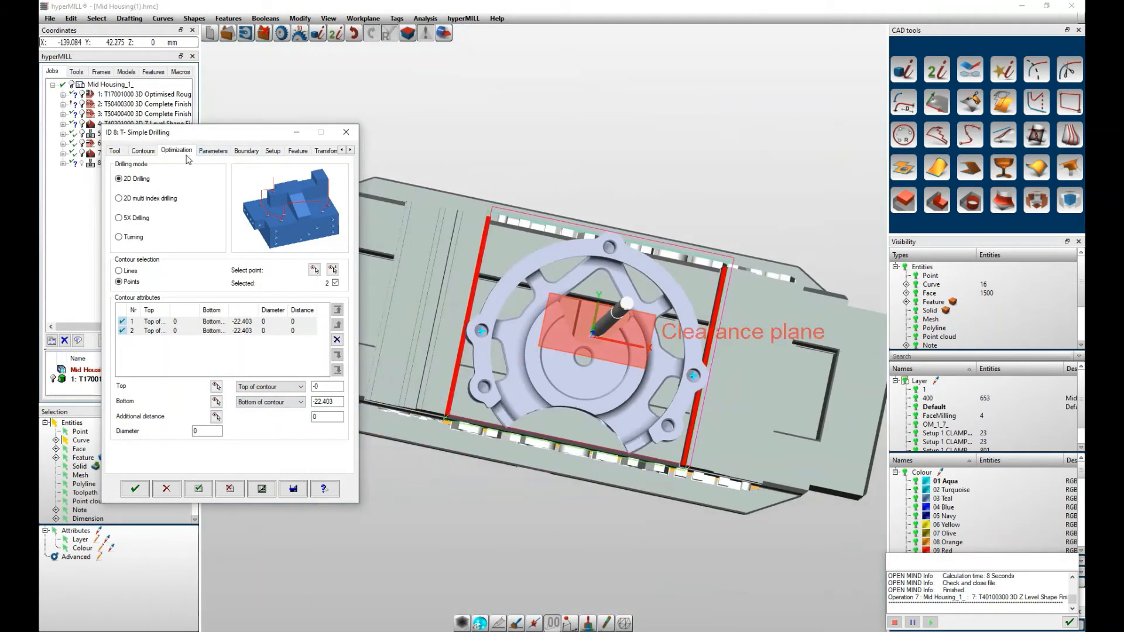
{"action": "left_click", "coordinate": [209, 154]}
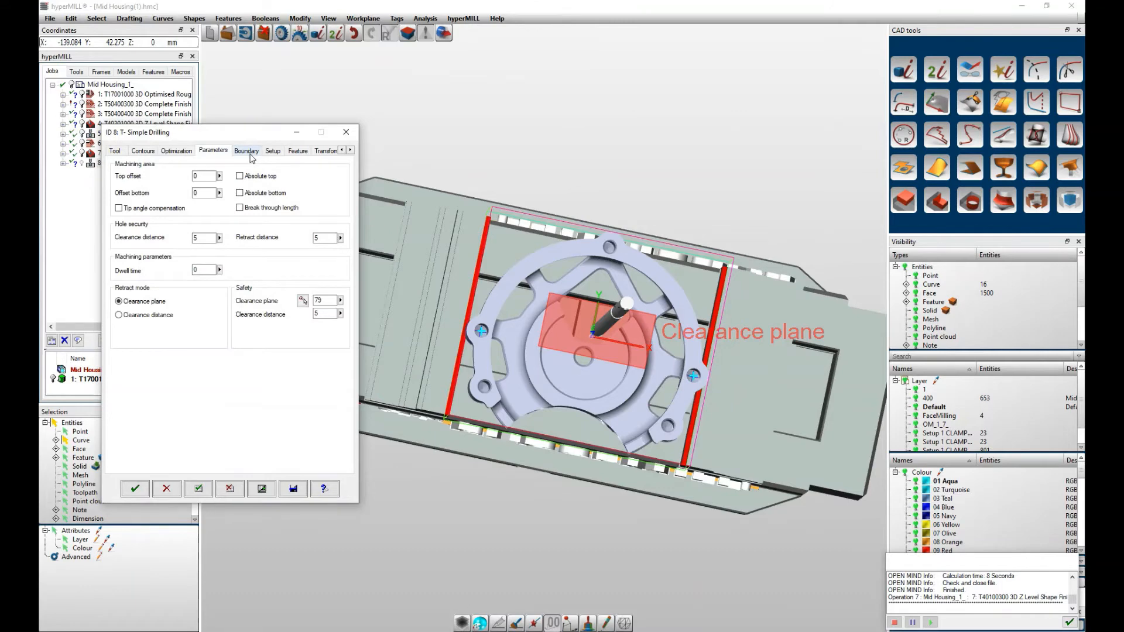
{"action": "left_click", "coordinate": [247, 151]}
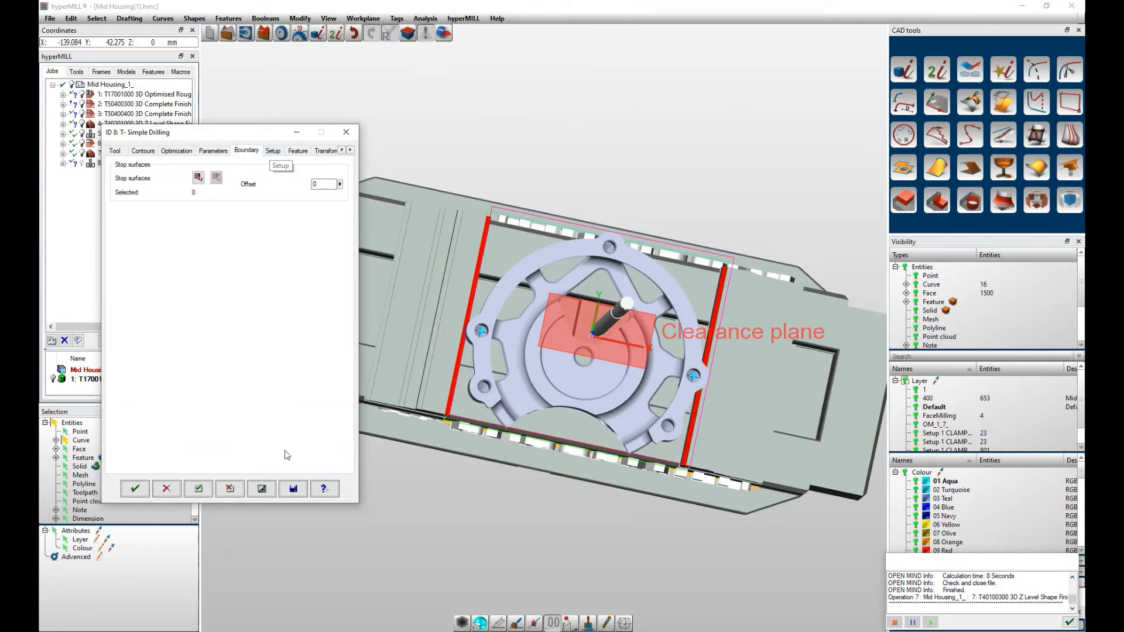
{"action": "left_click", "coordinate": [261, 488]}
{"action": "middle_click_drag", "start_coordinate": [792, 388], "coordinate": [785, 311]}
{"action": "scroll", "coordinate": [714, 340], "scroll_direction": "up", "scroll_amount": 1}
{"action": "scroll", "coordinate": [714, 340], "scroll_direction": "up", "scroll_amount": 3}
{"action": "scroll", "coordinate": [646, 376], "scroll_direction": "down", "scroll_amount": 2}
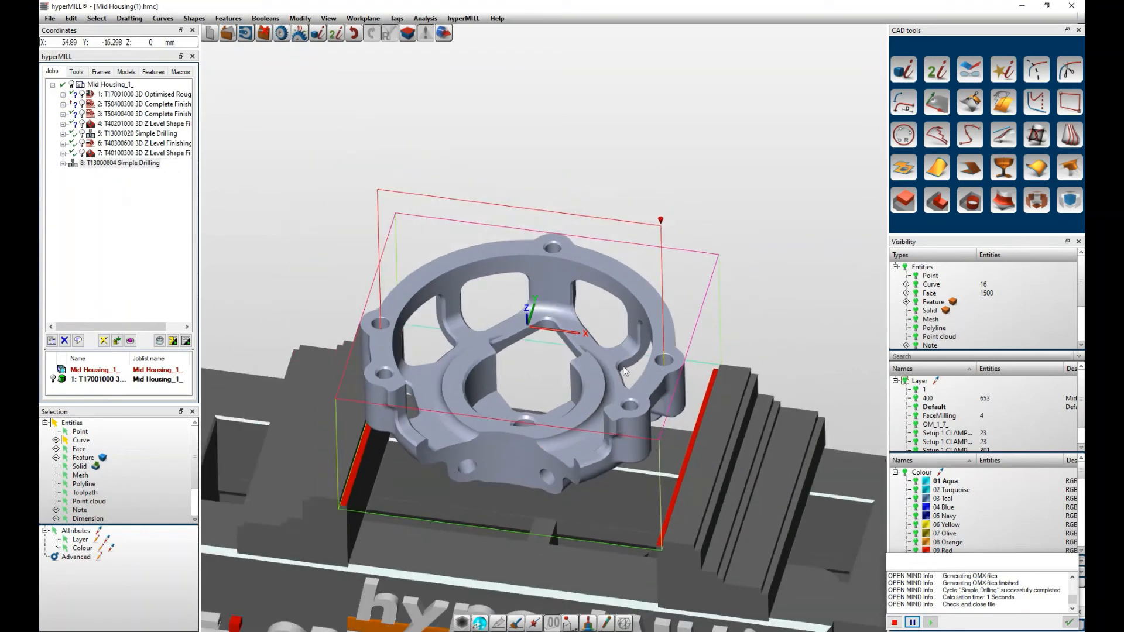
{"action": "scroll", "coordinate": [411, 340], "scroll_direction": "up", "scroll_amount": 1}
Create another Simple Drilling job after job 8.
{"action": "right_click", "coordinate": [101, 186]}
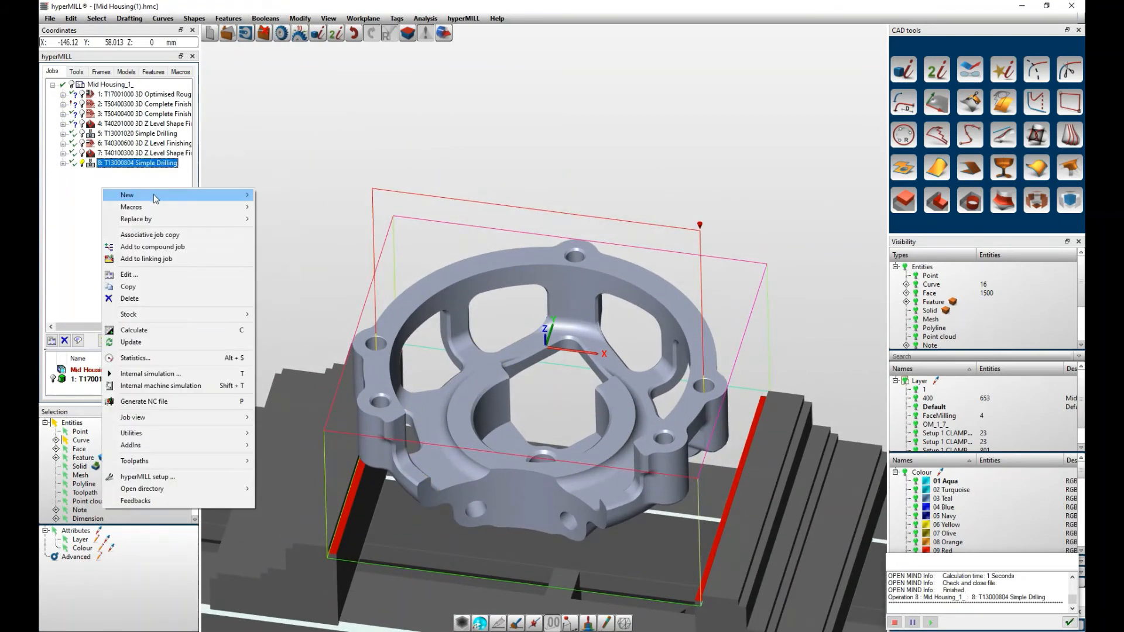
{"action": "mouse_move", "coordinate": [154, 194]}
{"action": "left_click", "coordinate": [310, 219]}
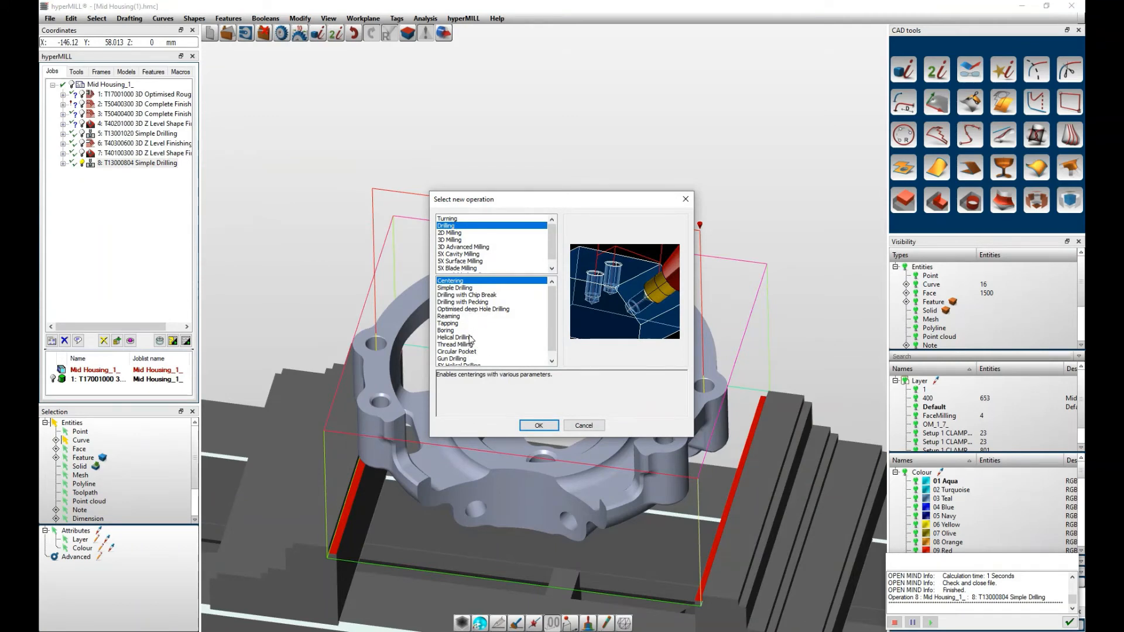
{"action": "left_click", "coordinate": [470, 288]}
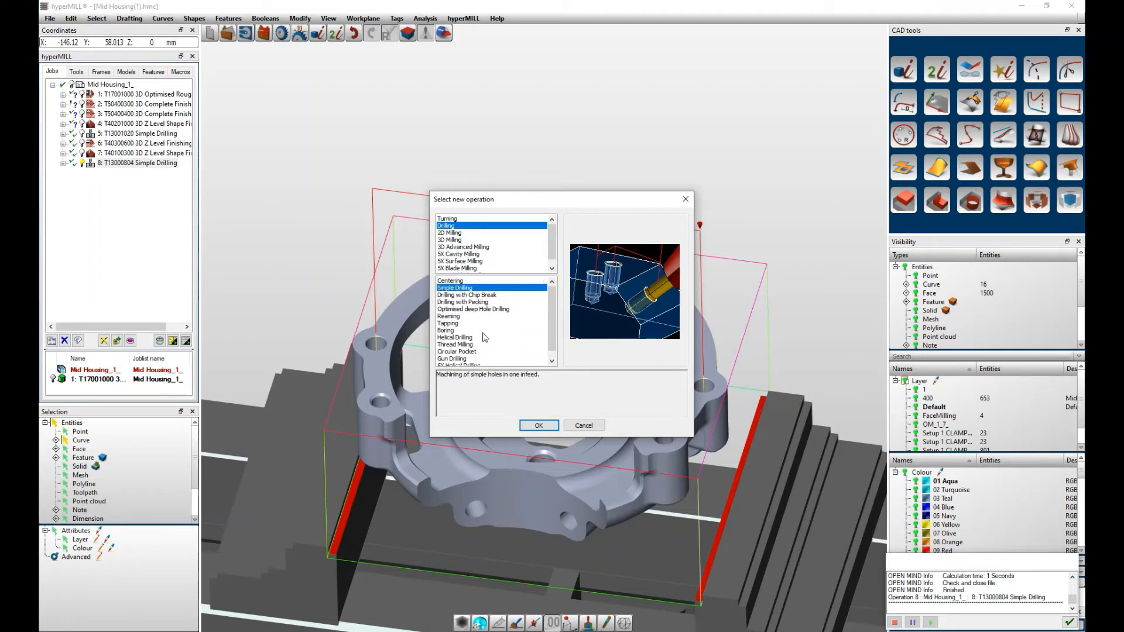
{"action": "left_click", "coordinate": [459, 345]}
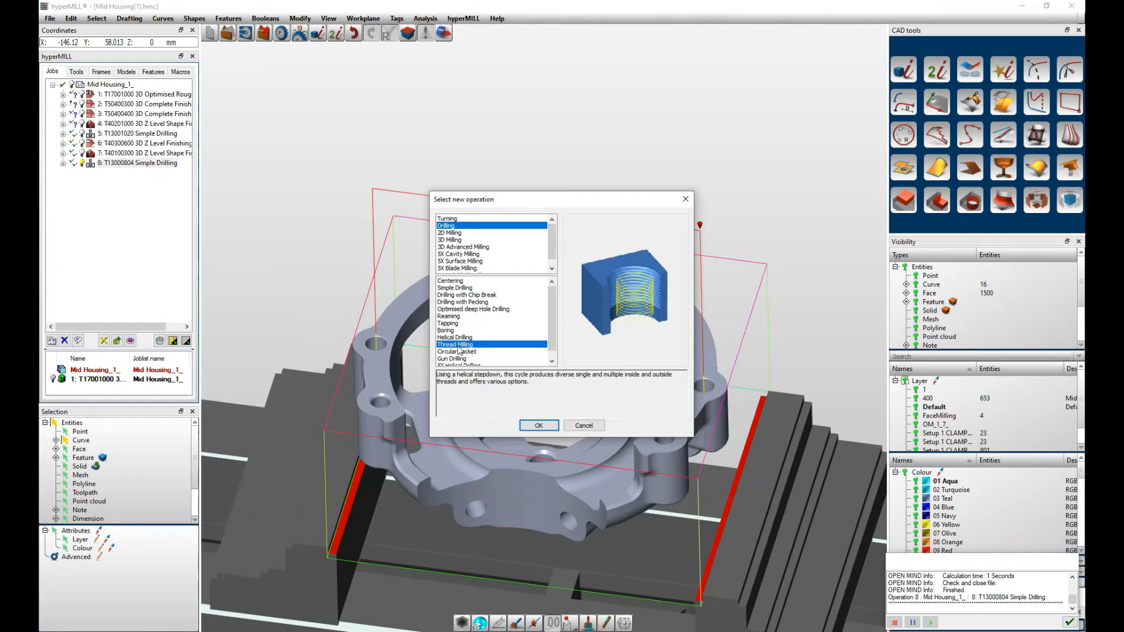
{"action": "left_click", "coordinate": [468, 287]}
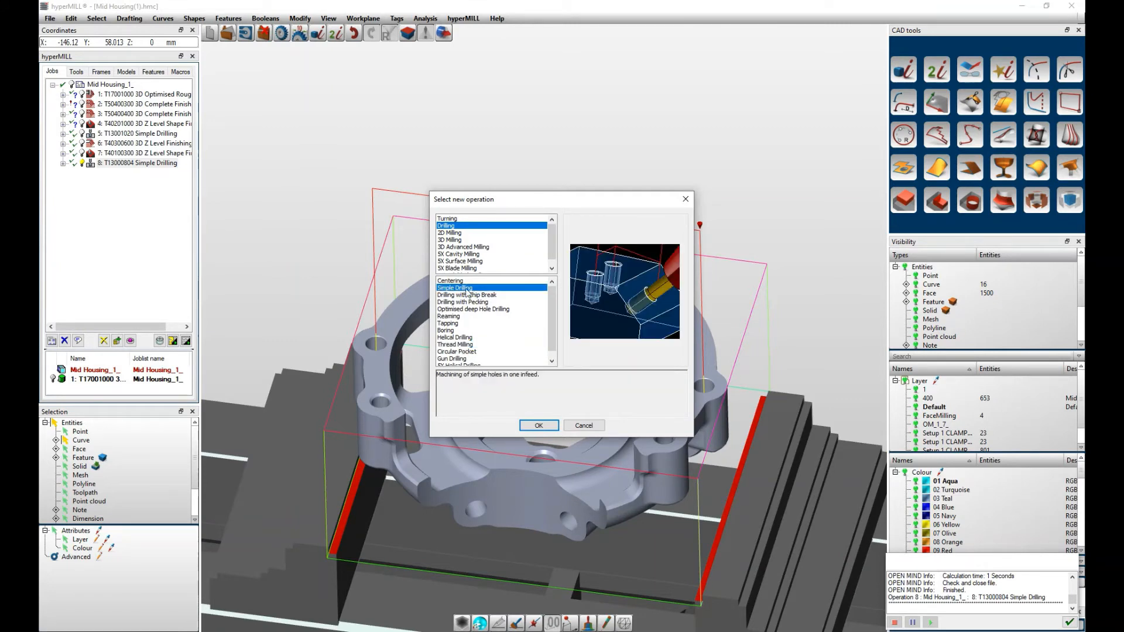
{"action": "left_click", "coordinate": [548, 428]}
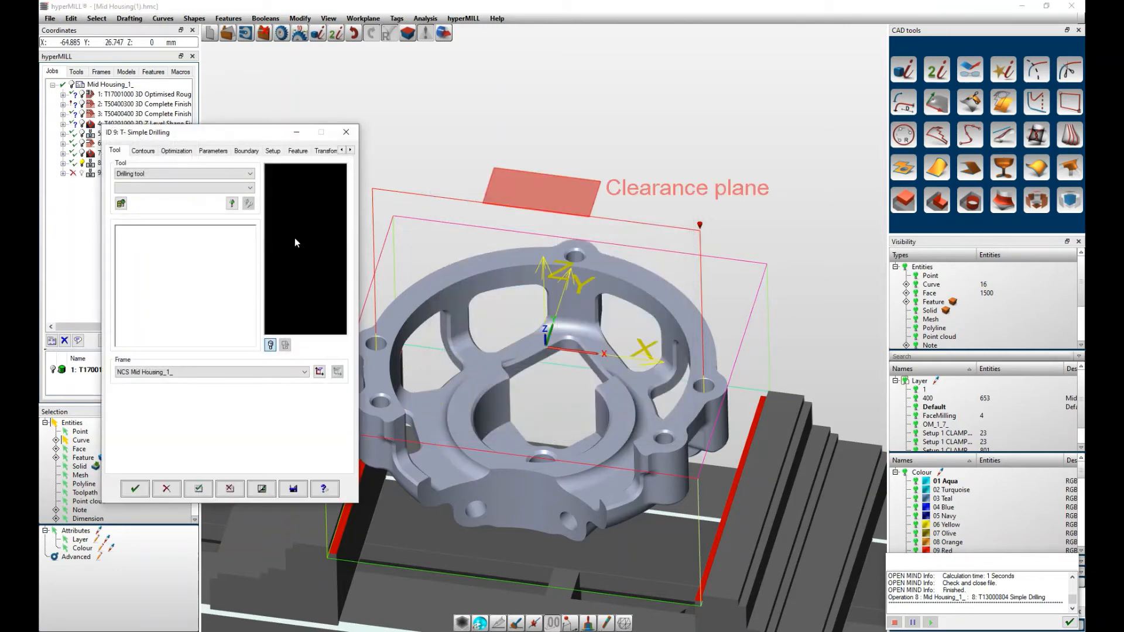
Assign the 6.8 mm drill 13000681, 156 mm long, to the new drilling job and start its point selection.
{"action": "left_click", "coordinate": [121, 204]}
{"action": "scroll", "coordinate": [326, 269], "scroll_direction": "up", "scroll_amount": 7}
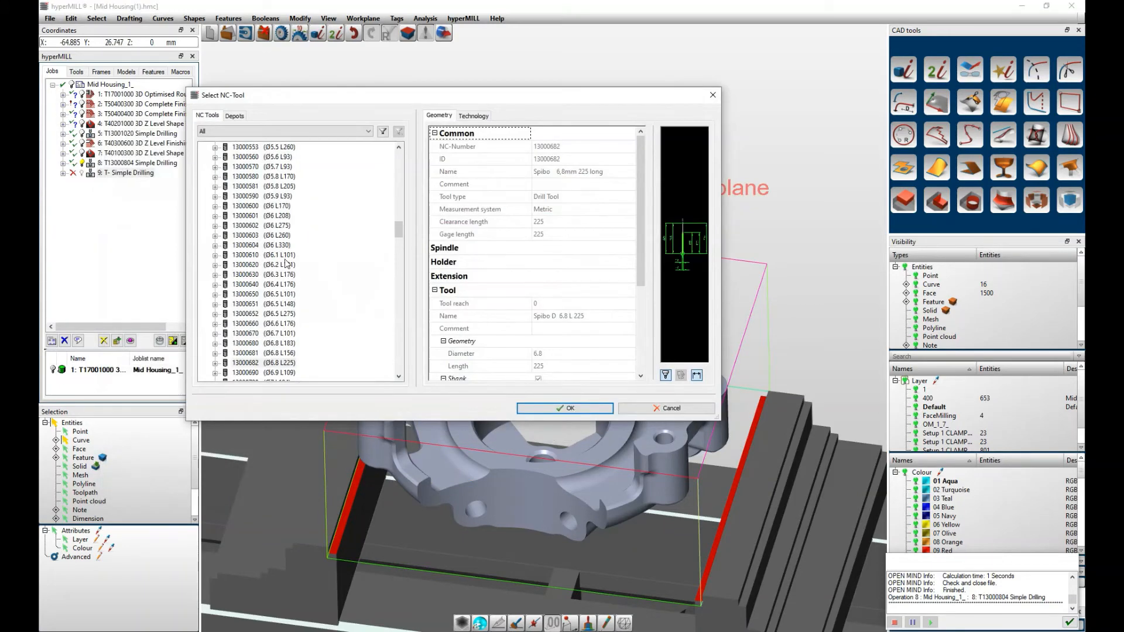
{"action": "scroll", "coordinate": [296, 304], "scroll_direction": "down", "scroll_amount": 3}
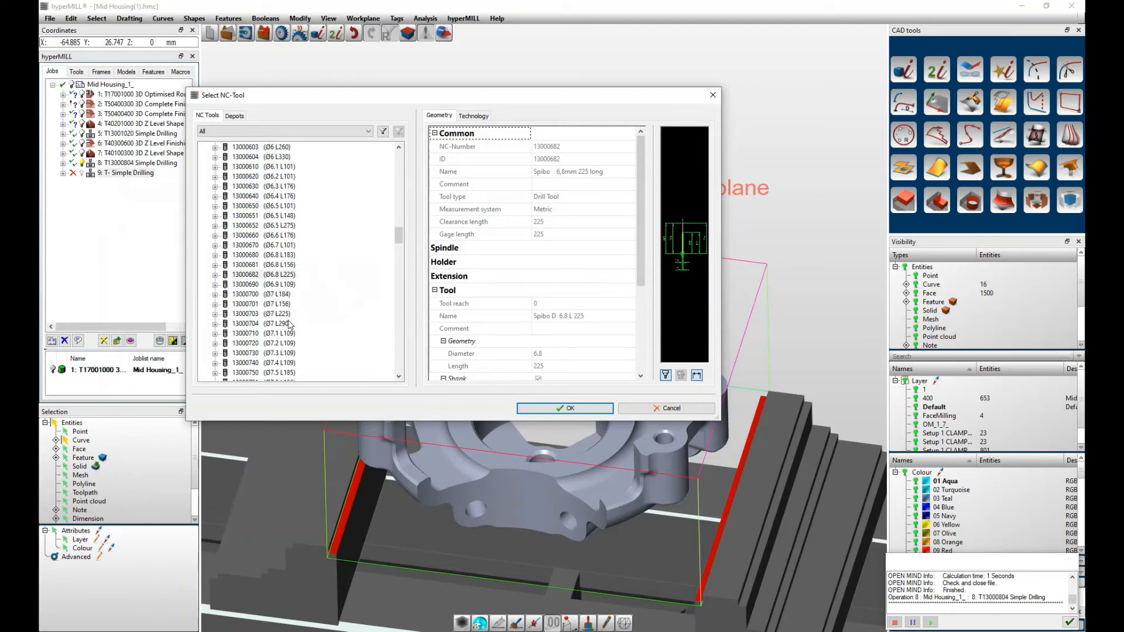
{"action": "left_click", "coordinate": [294, 264]}
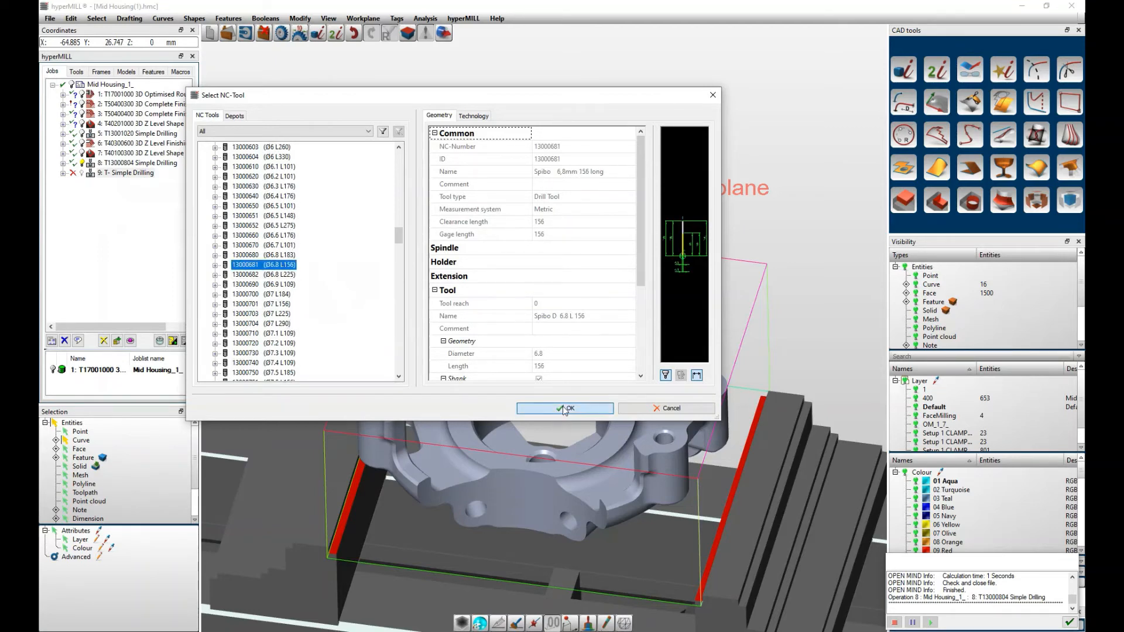
{"action": "left_click", "coordinate": [557, 409]}
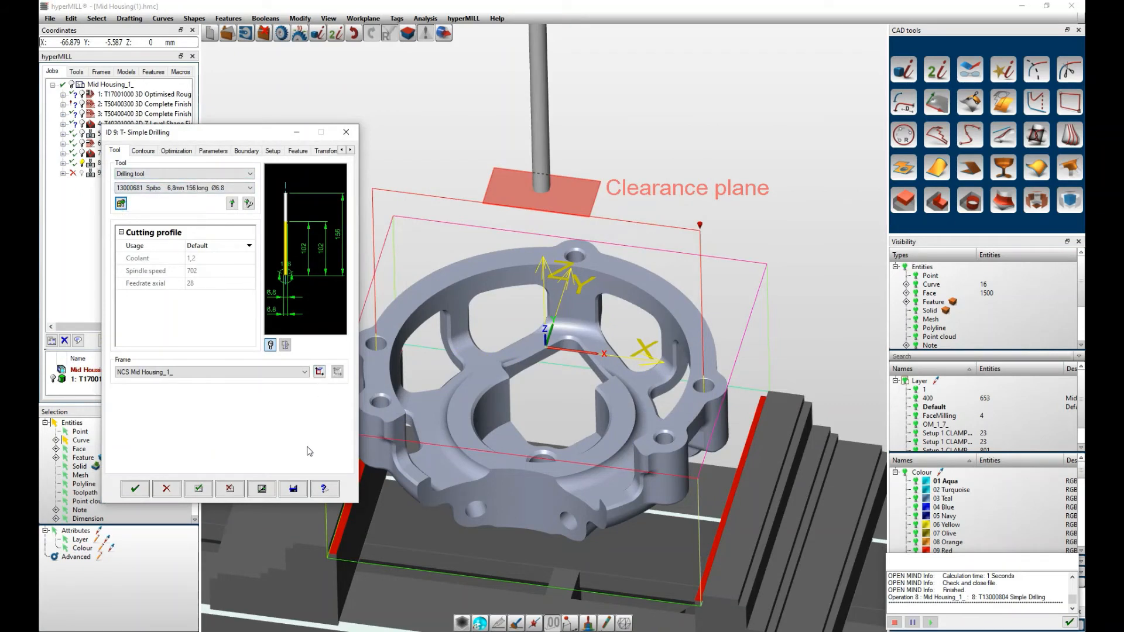
{"action": "left_click", "coordinate": [143, 151]}
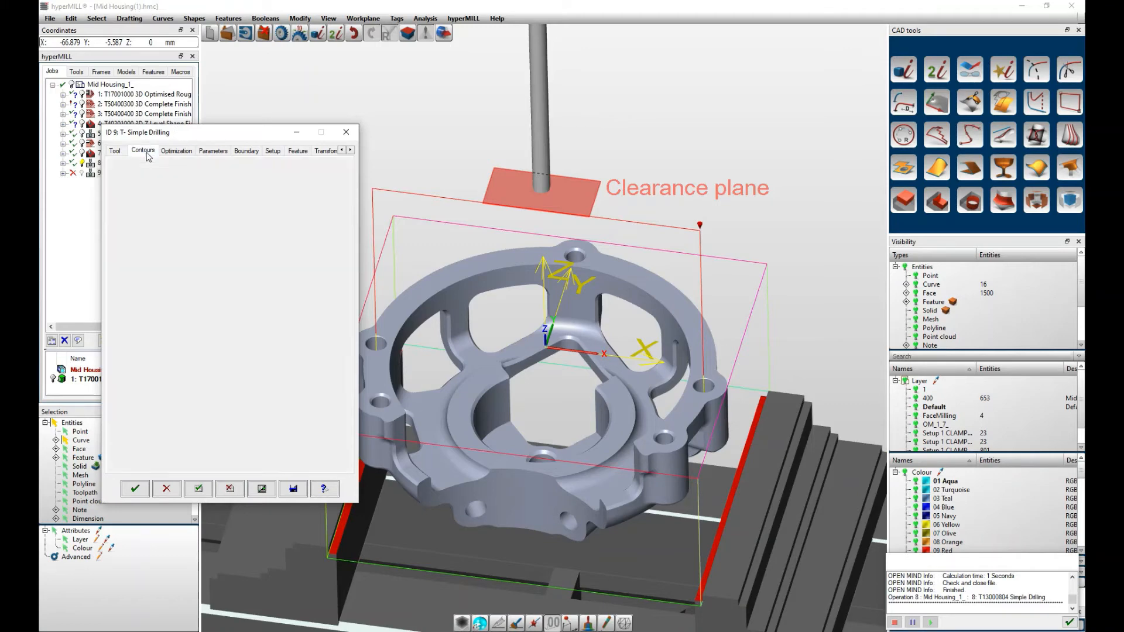
{"action": "left_click", "coordinate": [314, 269]}
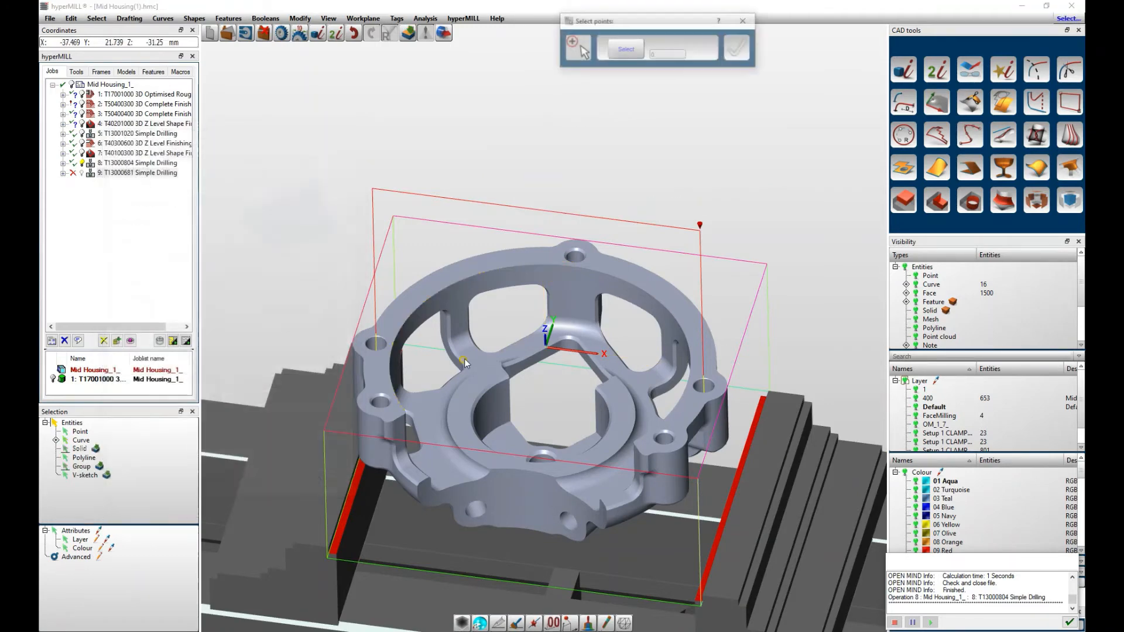
{"action": "scroll", "coordinate": [465, 358], "scroll_direction": "up", "scroll_amount": 5}
{"action": "left_click", "coordinate": [302, 432]}
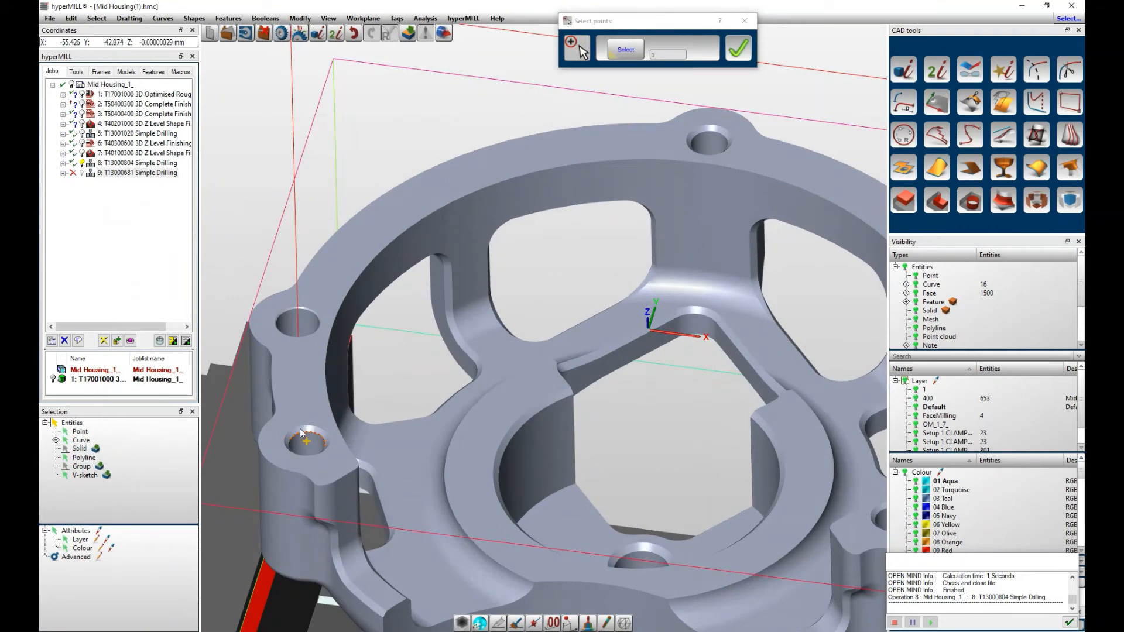
{"action": "scroll", "coordinate": [384, 384], "scroll_direction": "down", "scroll_amount": 5}
{"action": "left_click", "coordinate": [624, 51]}
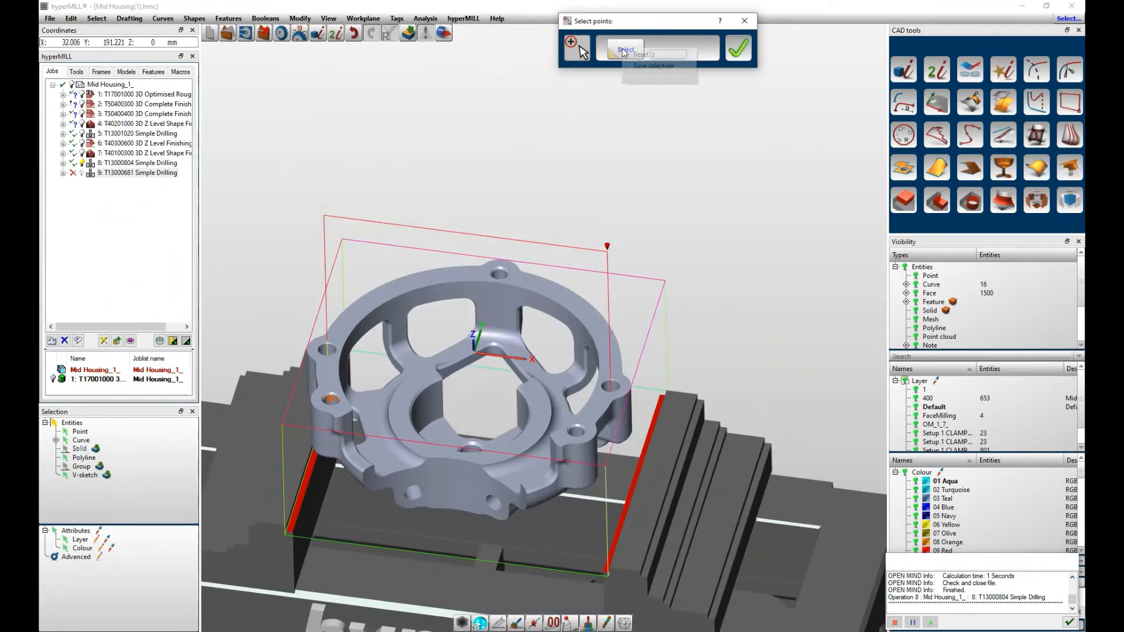
{"action": "left_click", "coordinate": [640, 54]}
Pick the centres of the three chamfered rim holes as drilling points for the 6.8 mm drill and accept the selection.
{"action": "scroll", "coordinate": [245, 480], "scroll_direction": "up", "scroll_amount": 5}
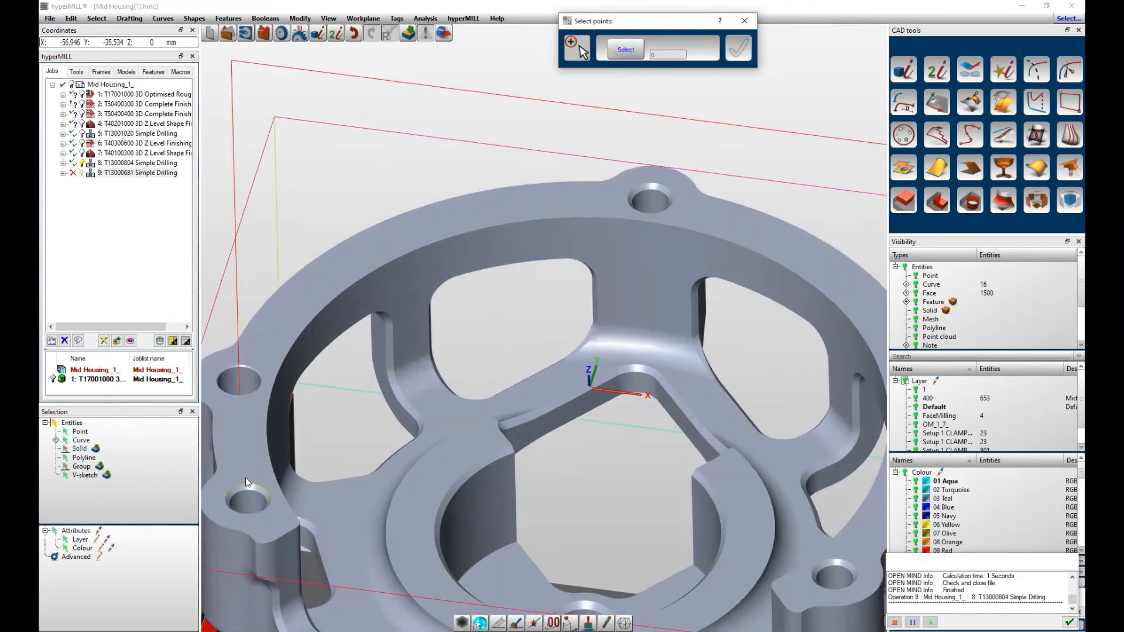
{"action": "left_click", "coordinate": [242, 487]}
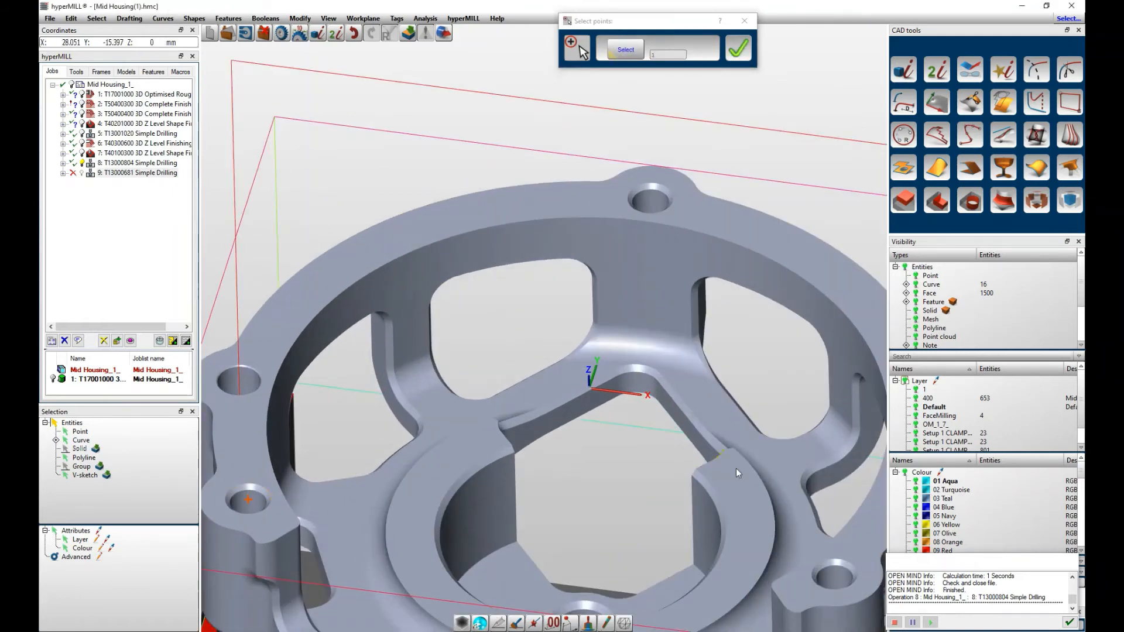
{"action": "left_click", "coordinate": [833, 562]}
{"action": "left_click", "coordinate": [648, 187]}
{"action": "left_click", "coordinate": [737, 48]}
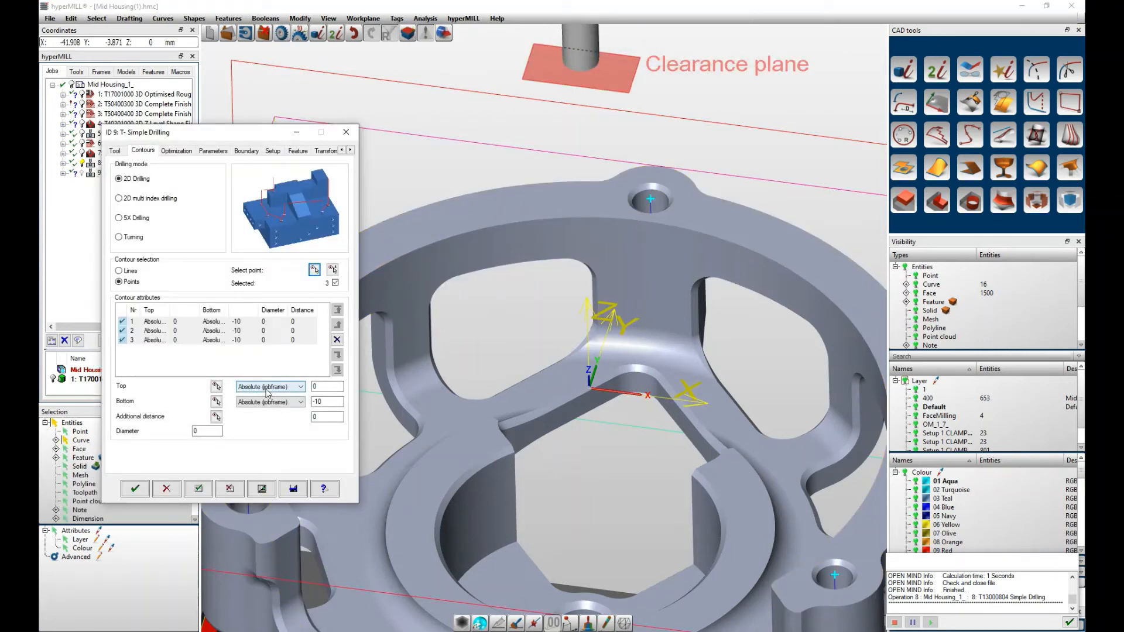
Pick the drilling top and bottom on a chamfered hole, referencing the top to Top of contour and the bottom (-27.043) to Bottom of contour.
{"action": "left_click", "coordinate": [216, 387]}
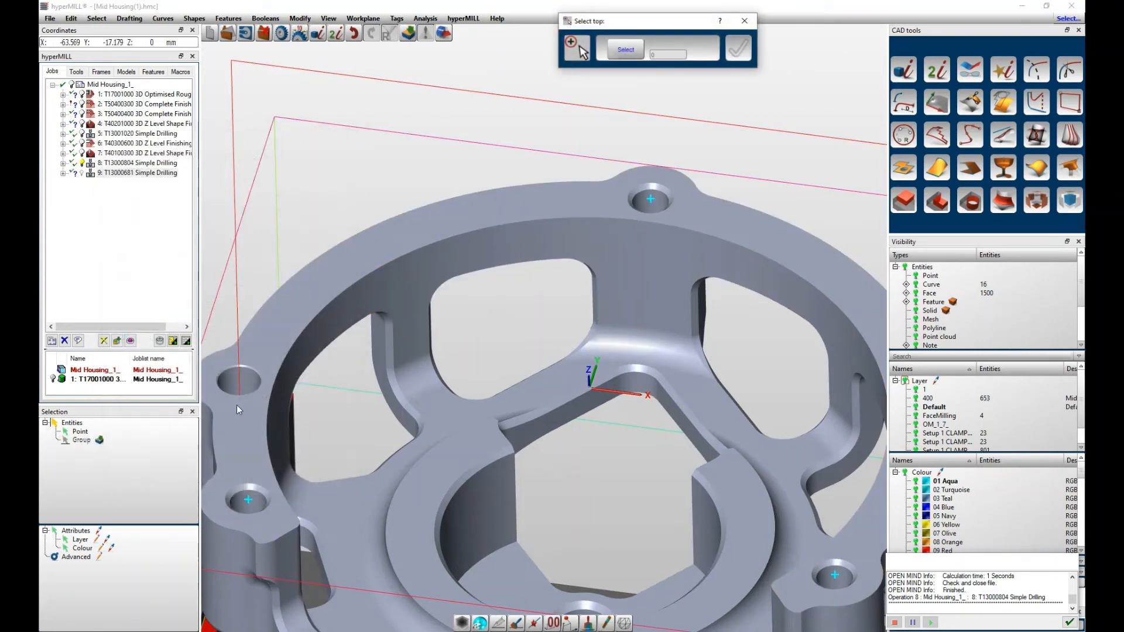
{"action": "left_click", "coordinate": [251, 486]}
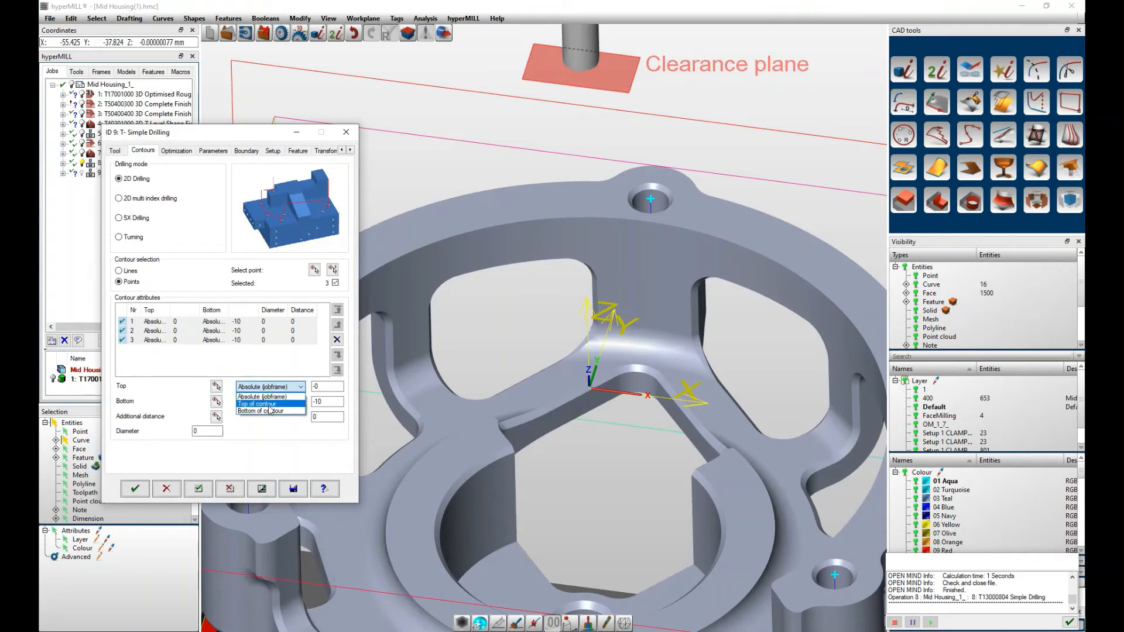
{"action": "left_click", "coordinate": [216, 402]}
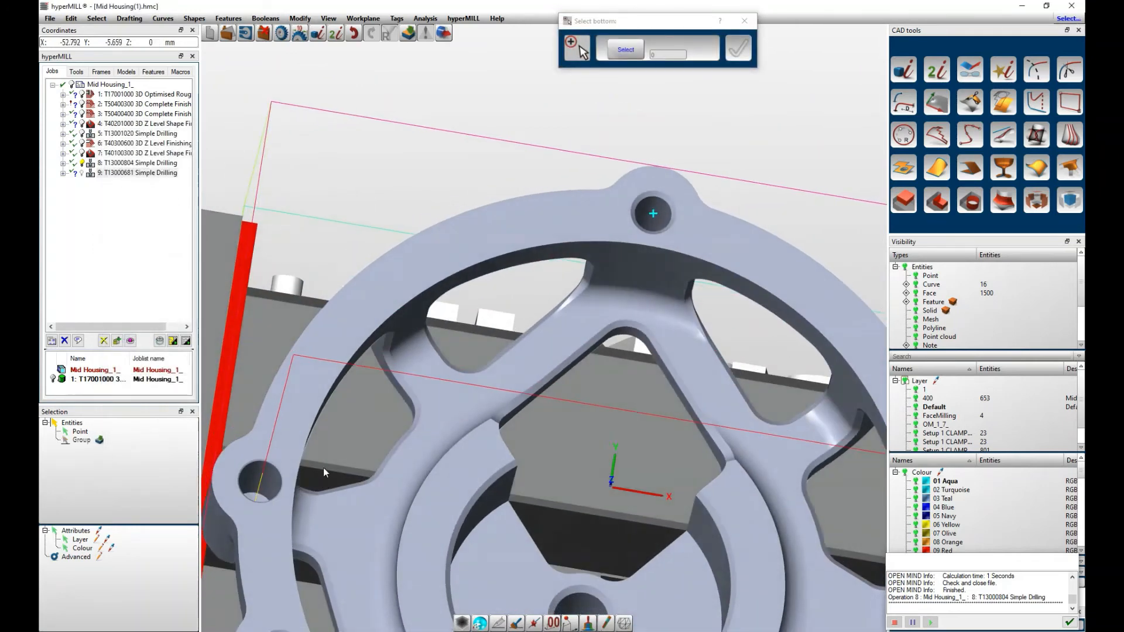
{"action": "scroll", "coordinate": [306, 585], "scroll_direction": "up", "scroll_amount": 6}
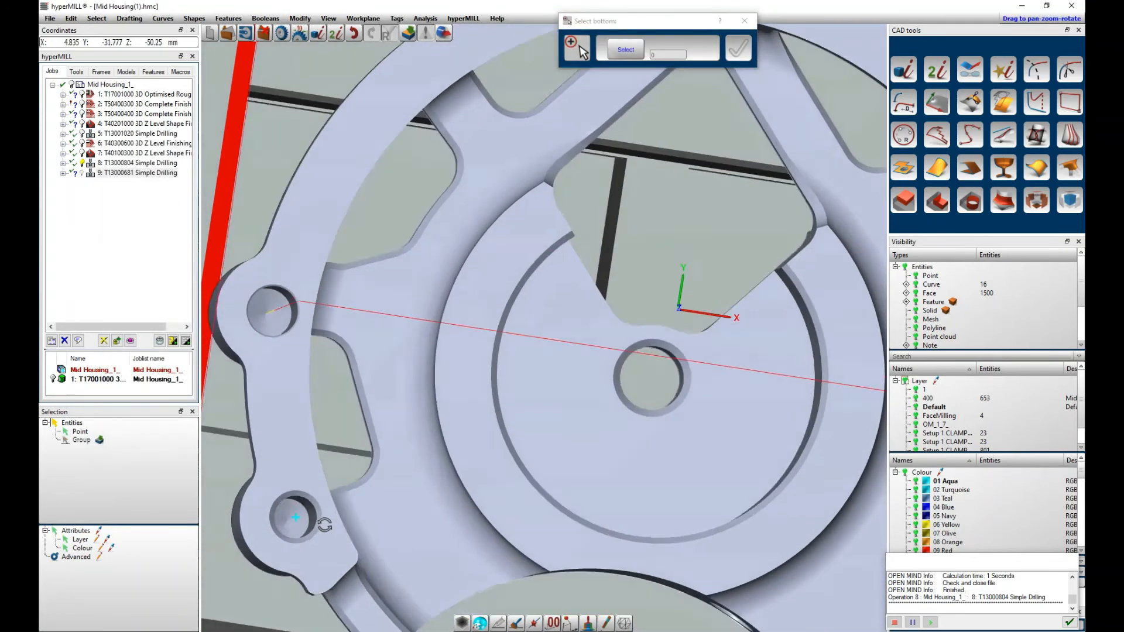
{"action": "left_click", "coordinate": [290, 511]}
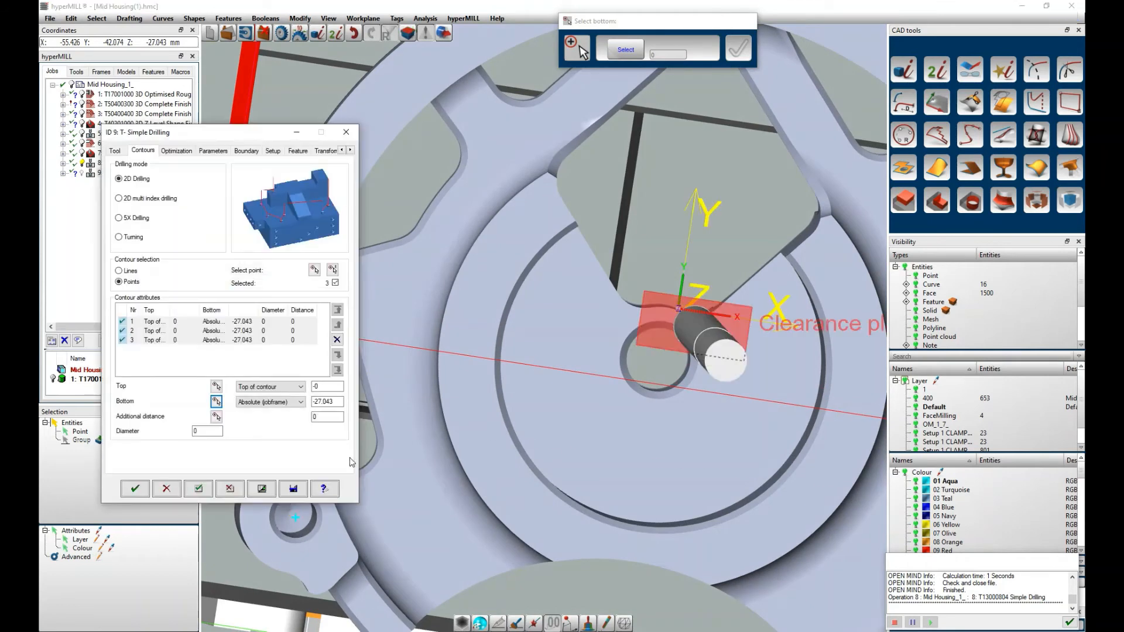
{"action": "left_click", "coordinate": [271, 402]}
{"action": "left_click", "coordinate": [269, 426]}
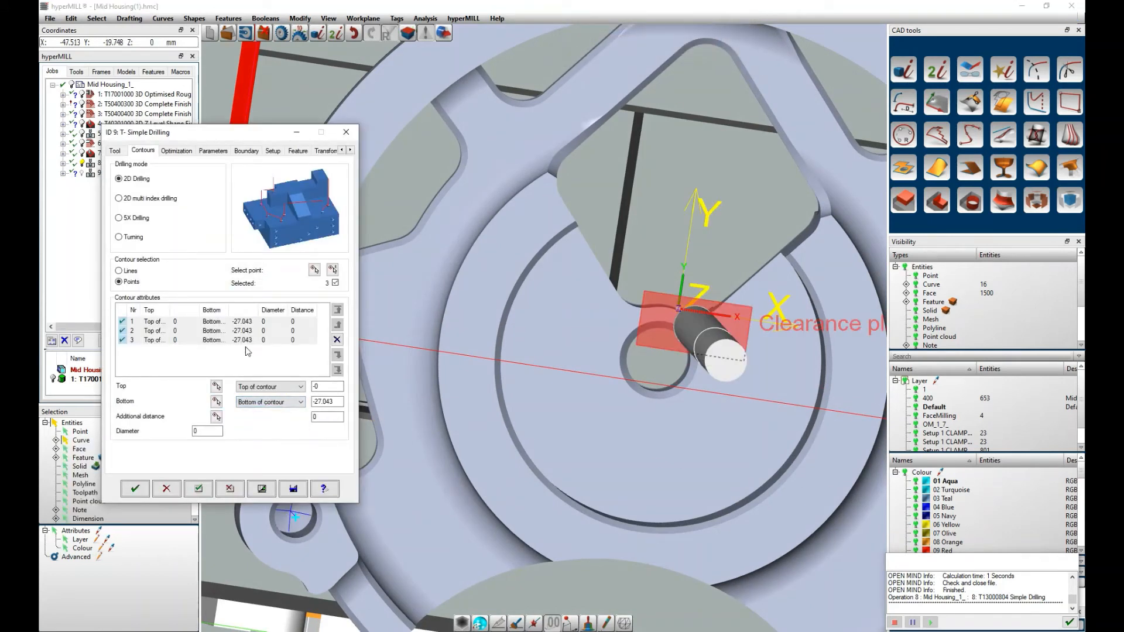
Review the 6.8 mm drilling job's parameters, boundary and setup, calculate it and inspect the toolpath over the three chamfered holes.
{"action": "left_click", "coordinate": [213, 151]}
{"action": "left_click", "coordinate": [247, 151]}
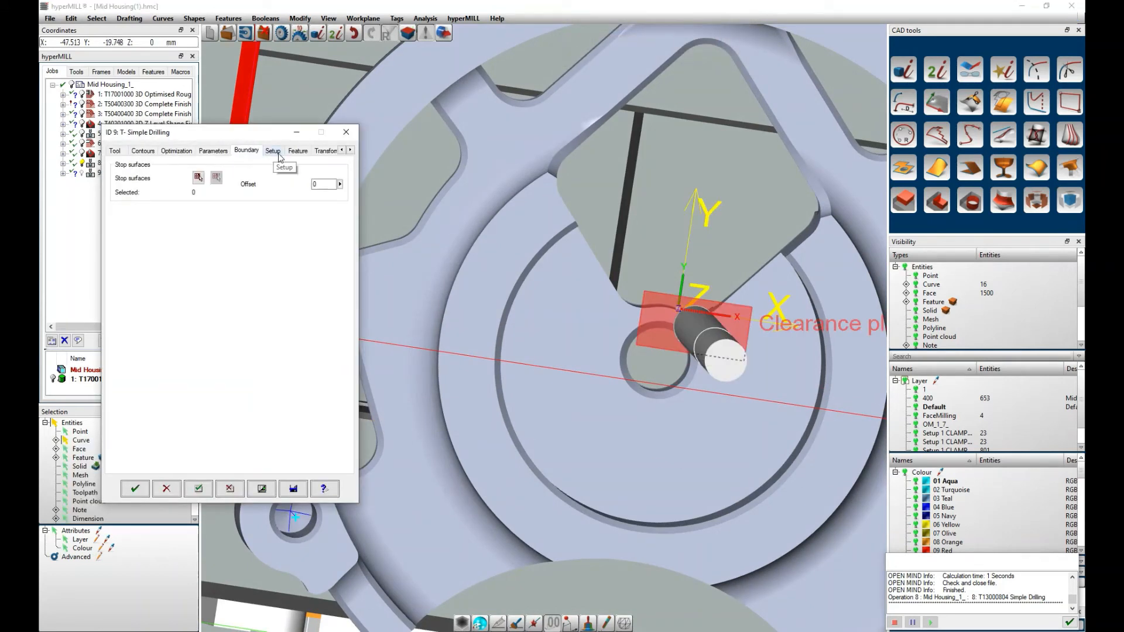
{"action": "left_click", "coordinate": [273, 151]}
{"action": "left_click", "coordinate": [261, 488]}
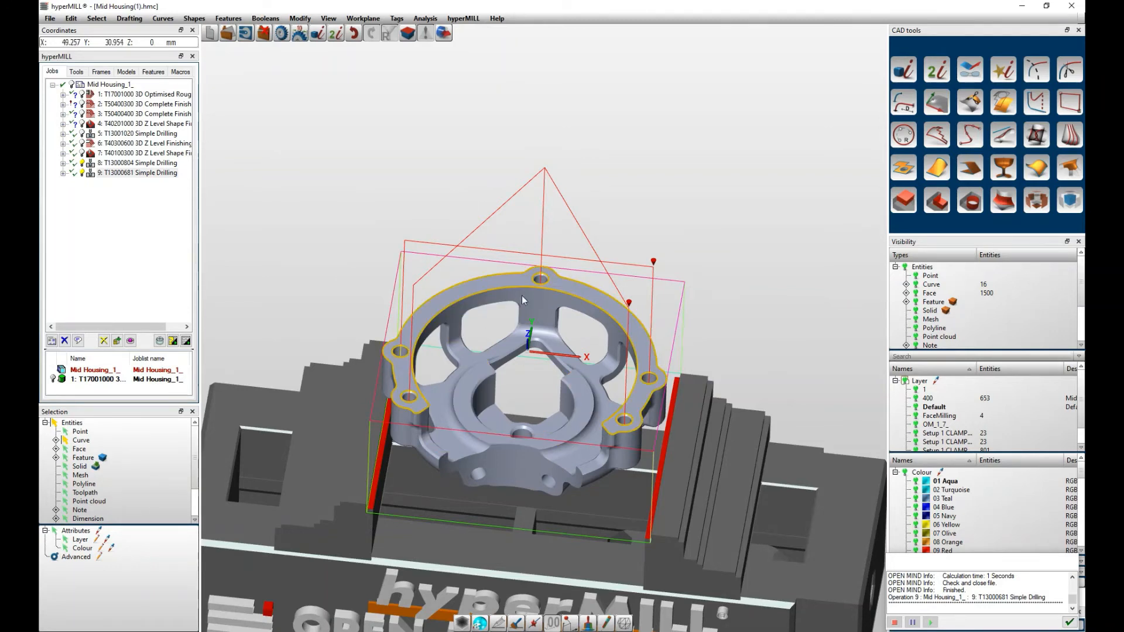
{"action": "scroll", "coordinate": [517, 360], "scroll_direction": "up", "scroll_amount": 2}
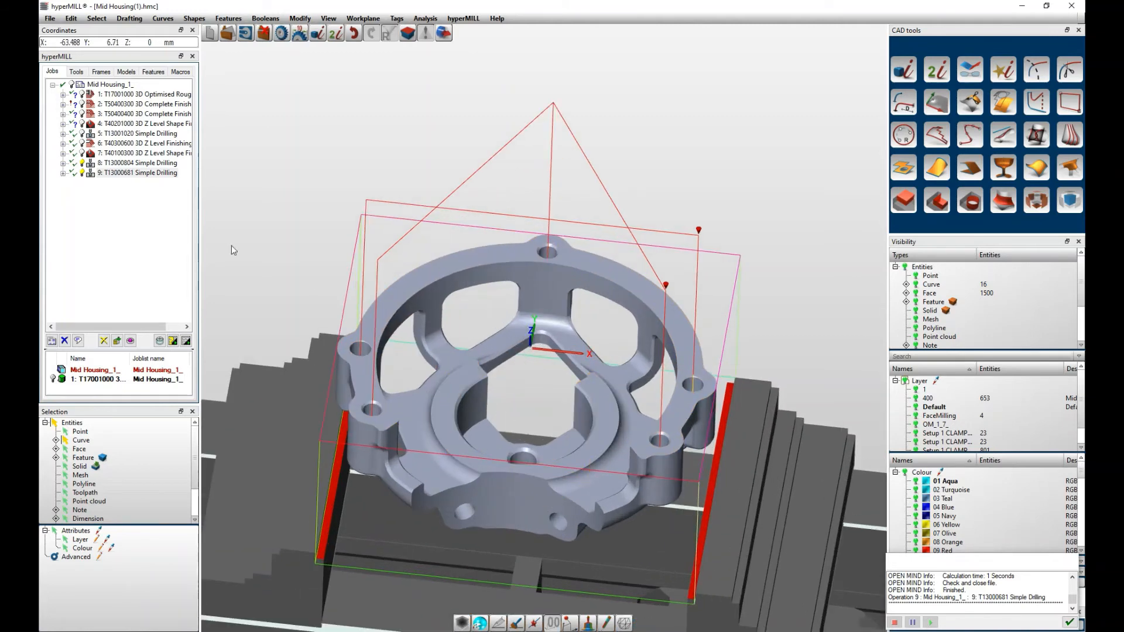
{"action": "left_click", "coordinate": [134, 174]}
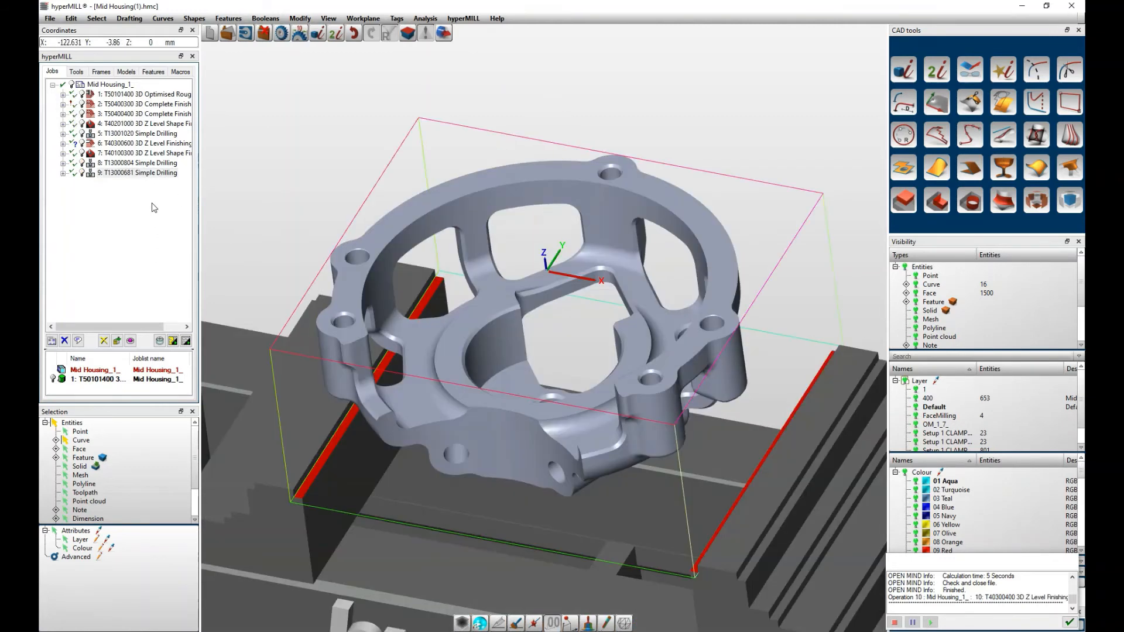
Create a new 3D Iso Machining job after job 9.
{"action": "right_click", "coordinate": [152, 205]}
{"action": "mouse_move", "coordinate": [229, 211]}
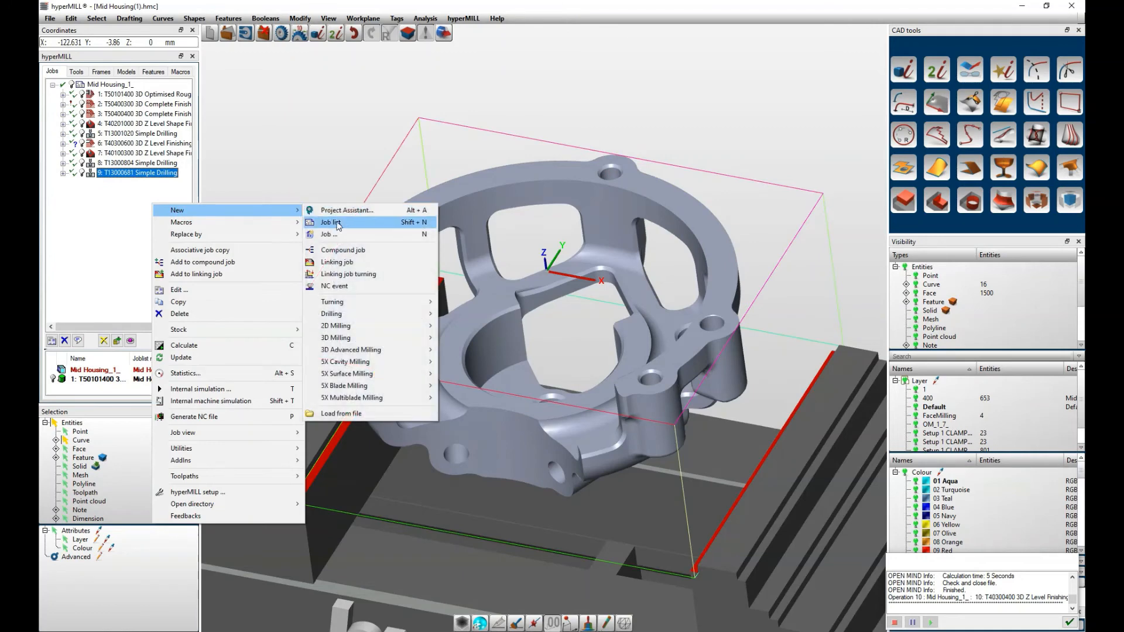
{"action": "left_click", "coordinate": [349, 234]}
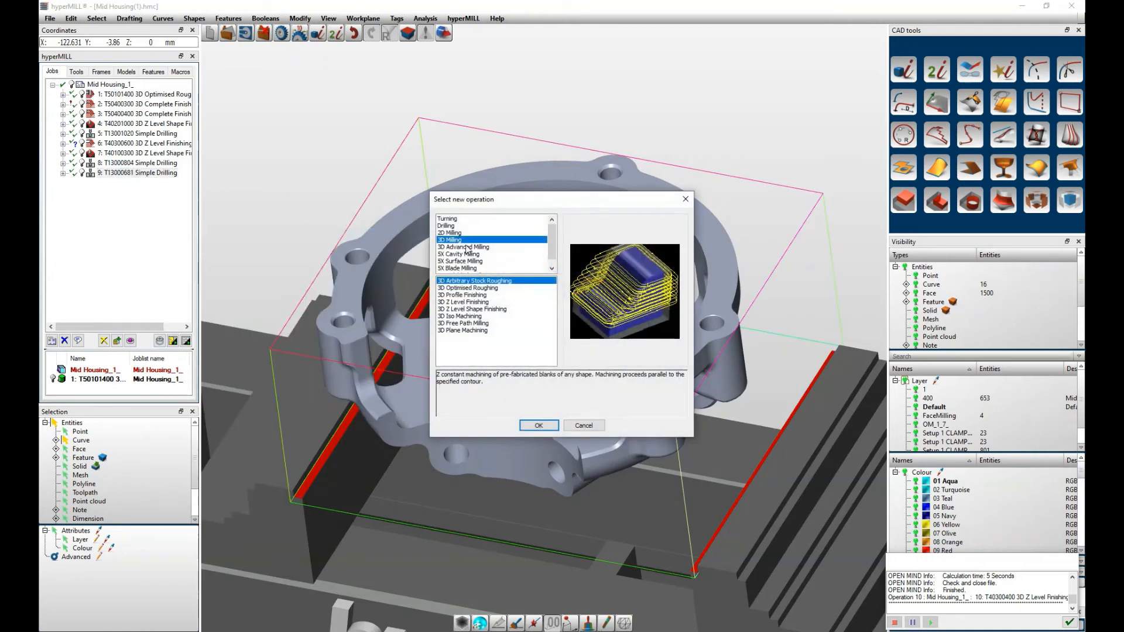
{"action": "left_click", "coordinate": [503, 309]}
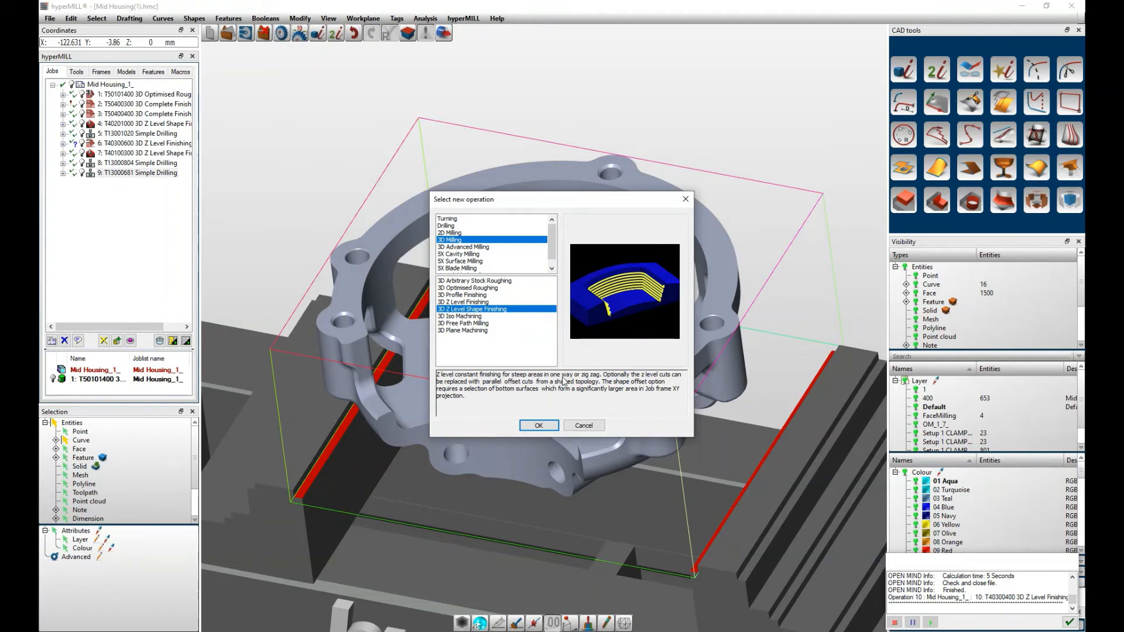
{"action": "left_click", "coordinate": [478, 316]}
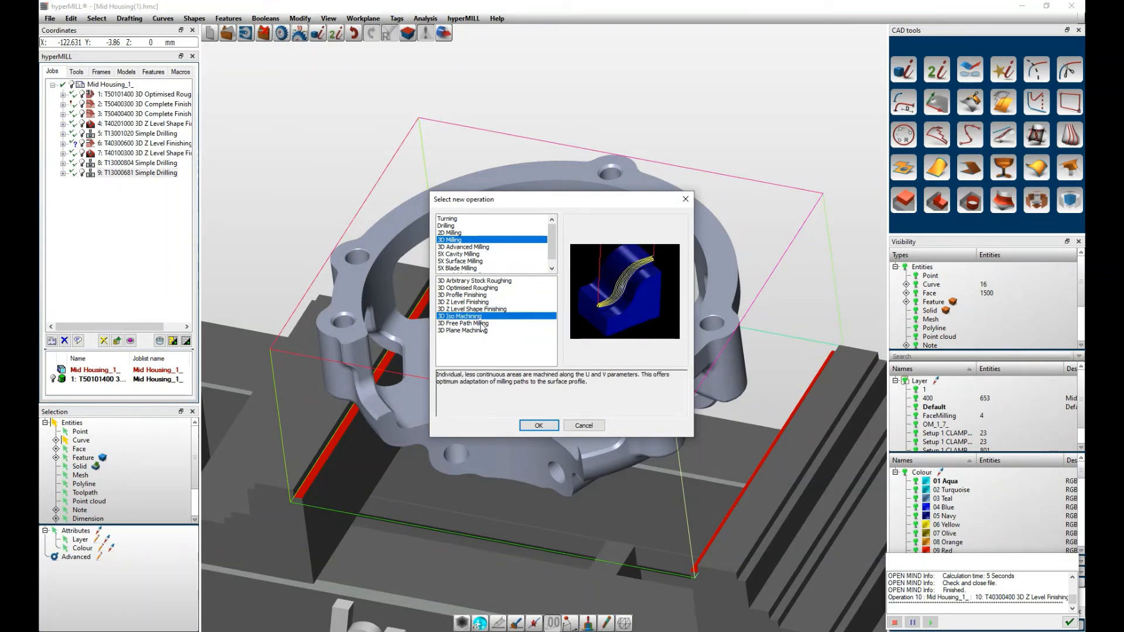
{"action": "left_click", "coordinate": [539, 425]}
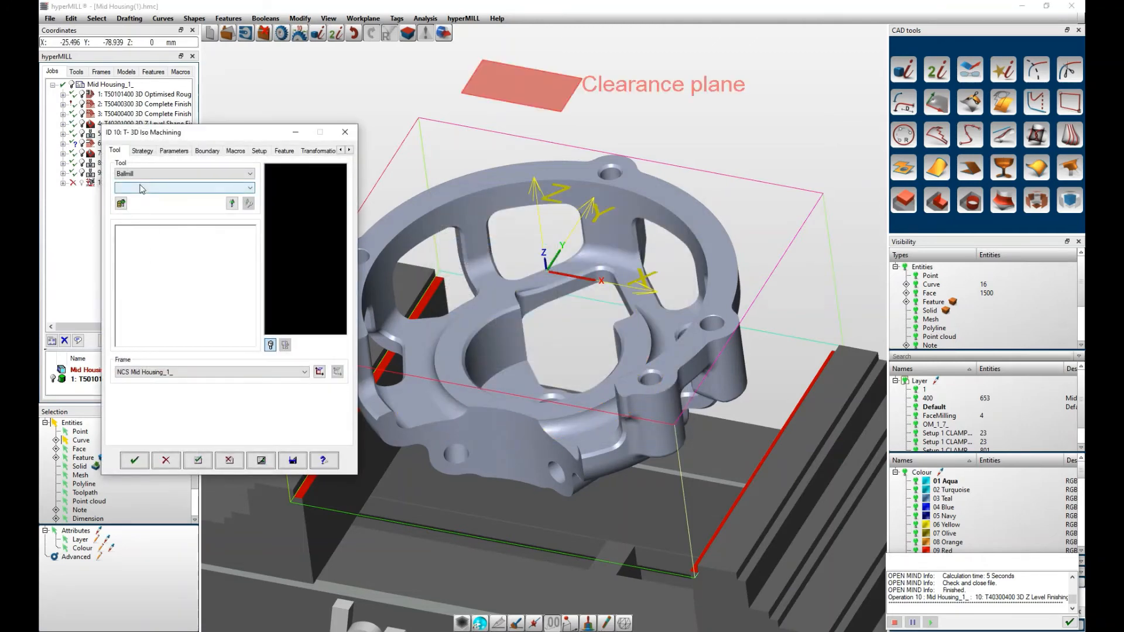
{"action": "left_click", "coordinate": [122, 200]}
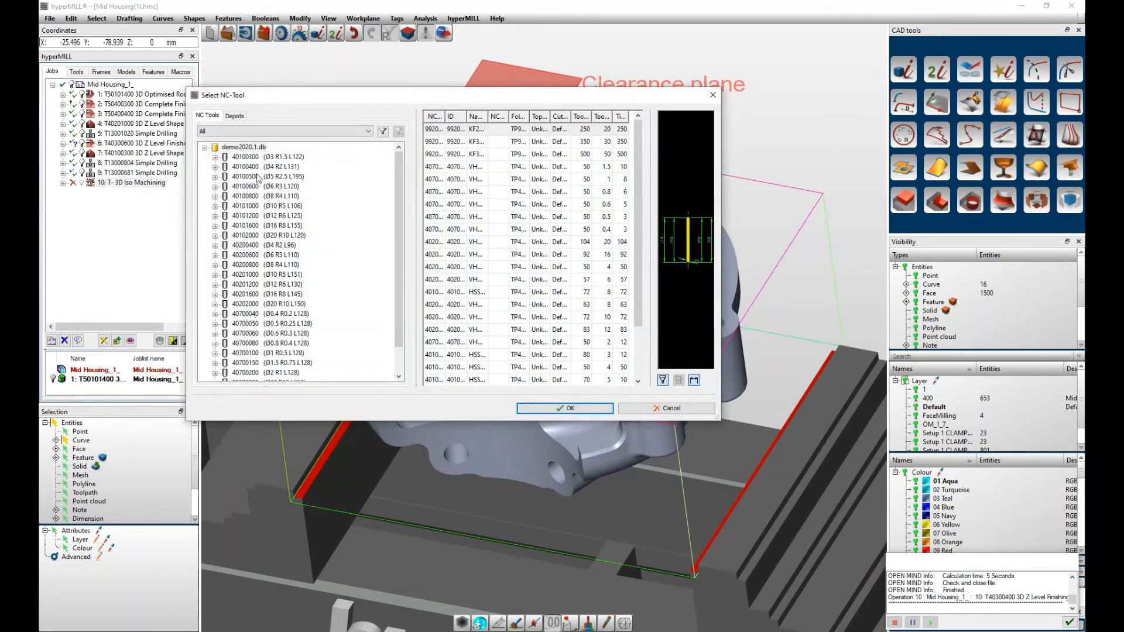
{"action": "left_click", "coordinate": [714, 94]}
{"action": "left_click", "coordinate": [141, 176]}
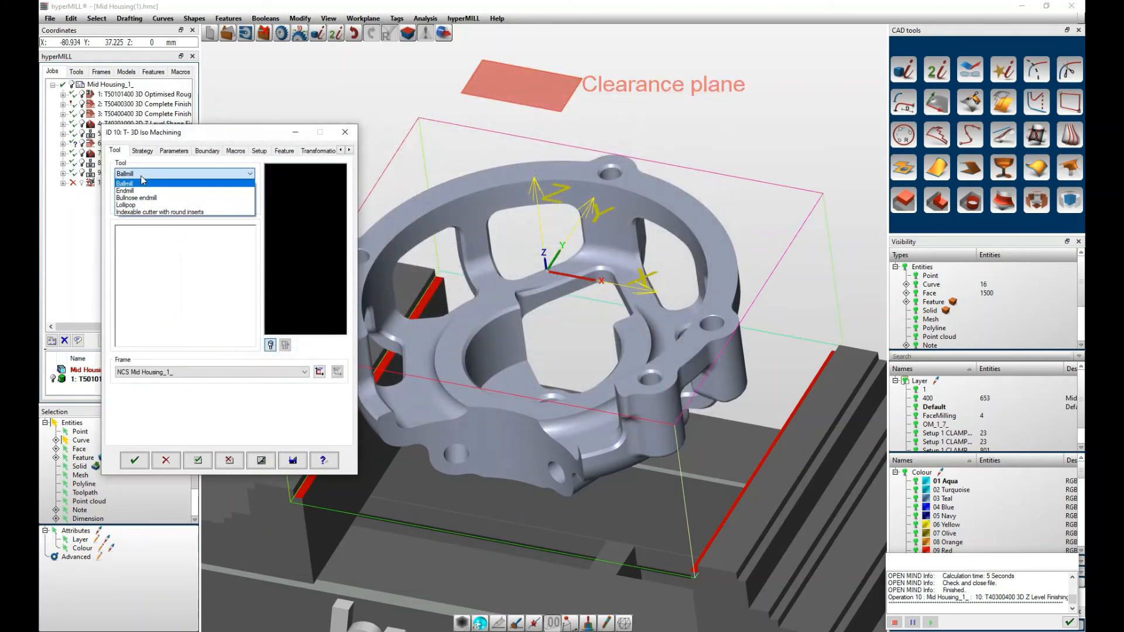
{"action": "left_click", "coordinate": [142, 176]}
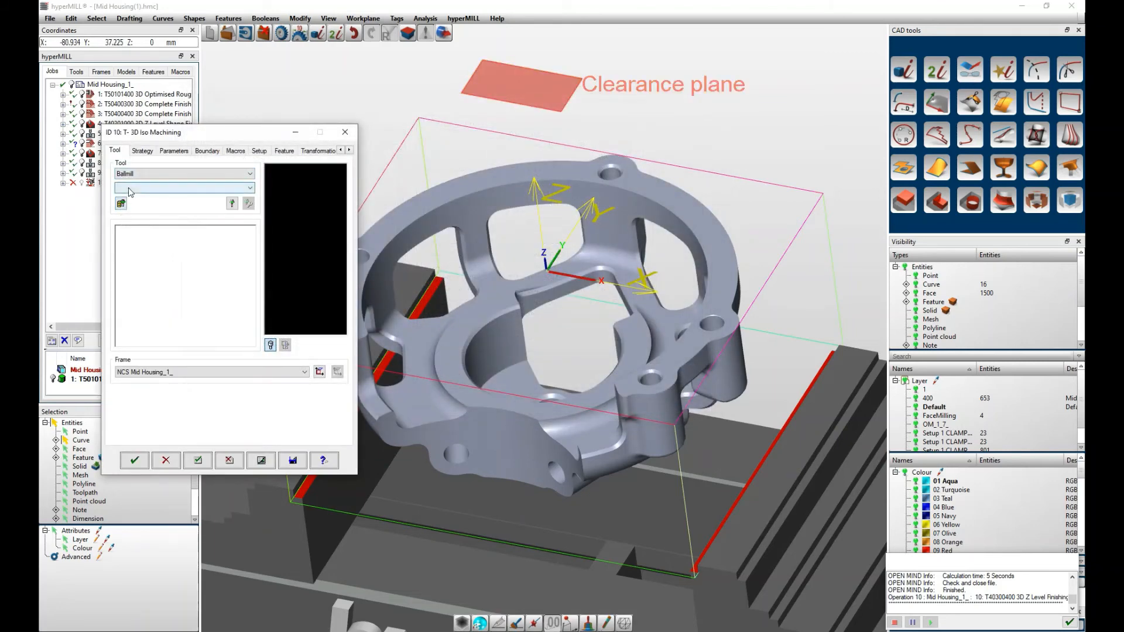
Assign the bullnose endmill 40300400 (Ø4, R0.5, L130) to the iso machining job.
{"action": "left_click", "coordinate": [135, 187]}
{"action": "left_click", "coordinate": [134, 200]}
{"action": "left_click", "coordinate": [122, 203]}
{"action": "left_click", "coordinate": [276, 176]}
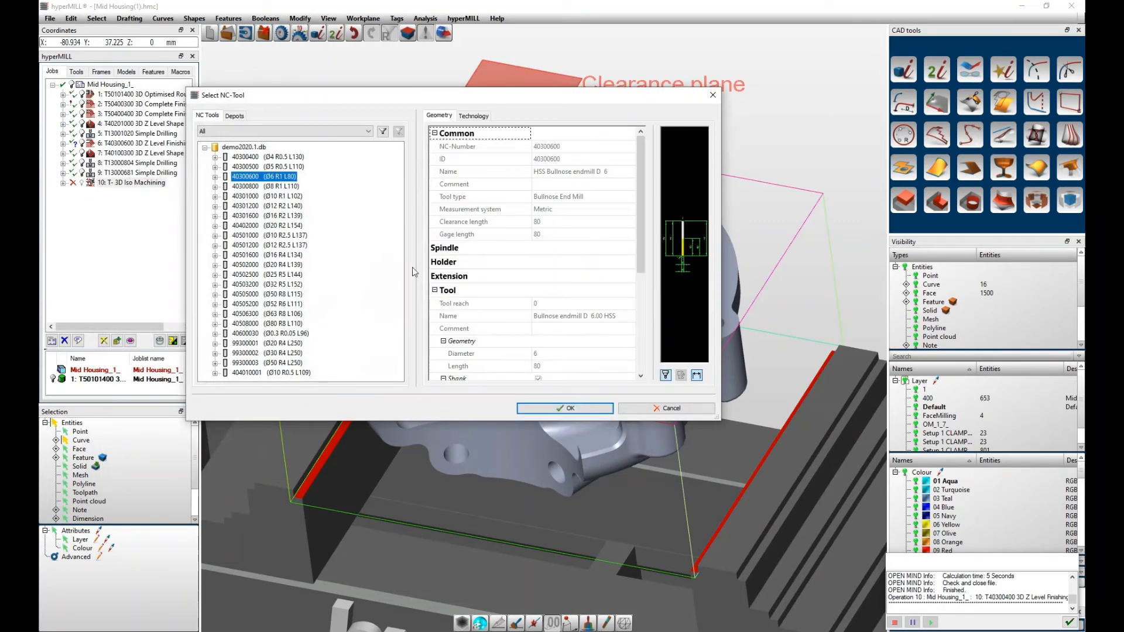
{"action": "left_click", "coordinate": [282, 158]}
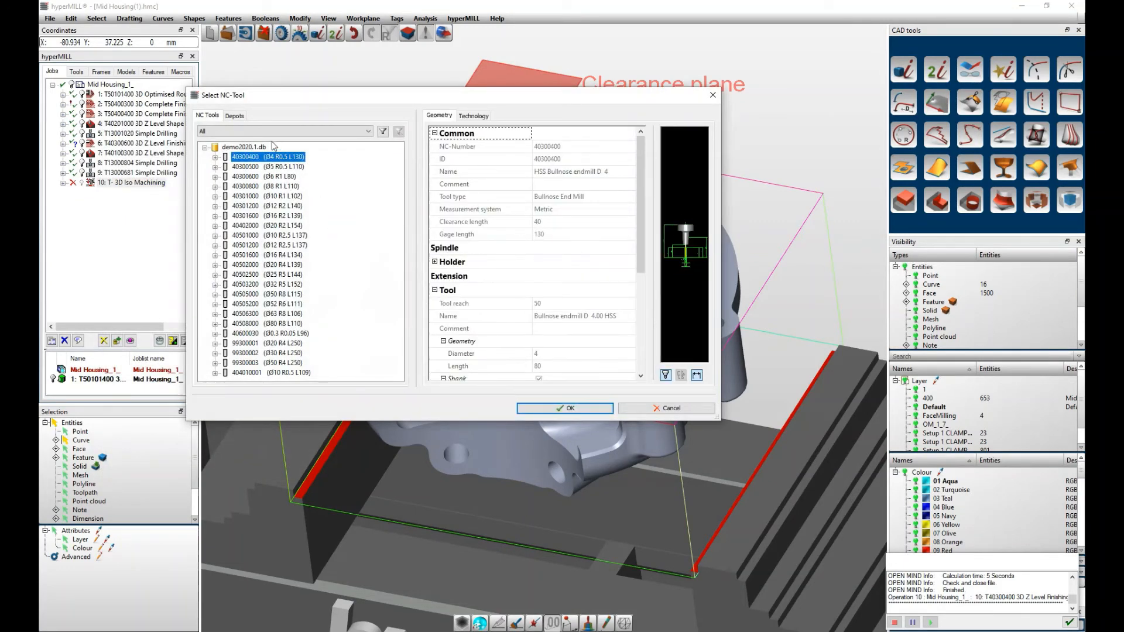
{"action": "left_click", "coordinate": [570, 408]}
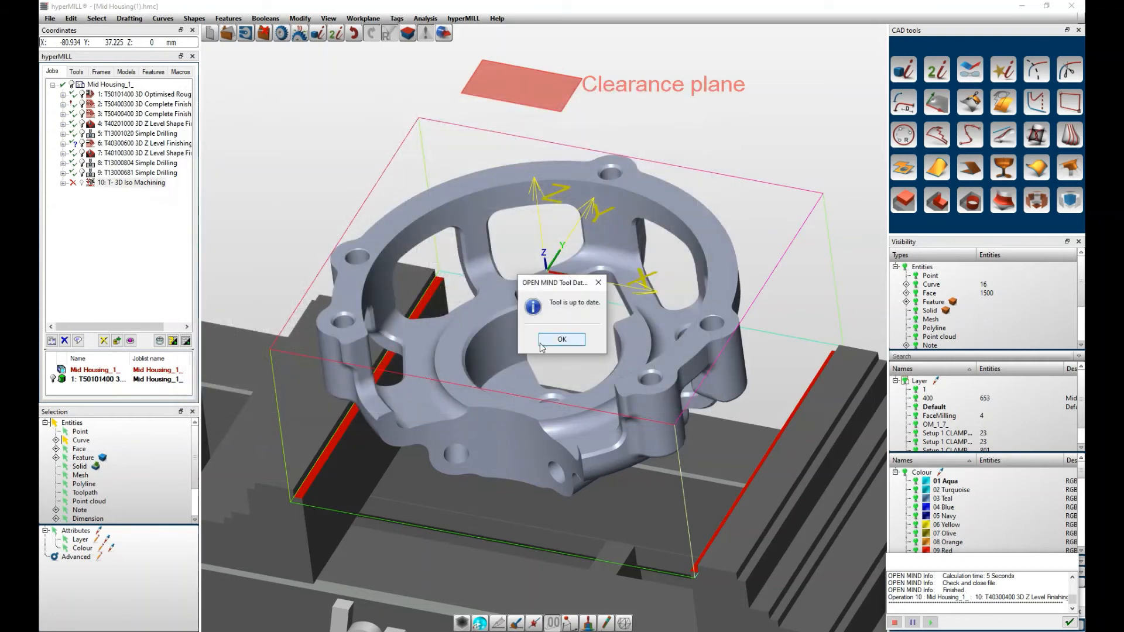
Set the machining direction to V parameter with Zigzag direct infeed, and review the stepover, clearance and boundary settings.
{"action": "left_click", "coordinate": [142, 151]}
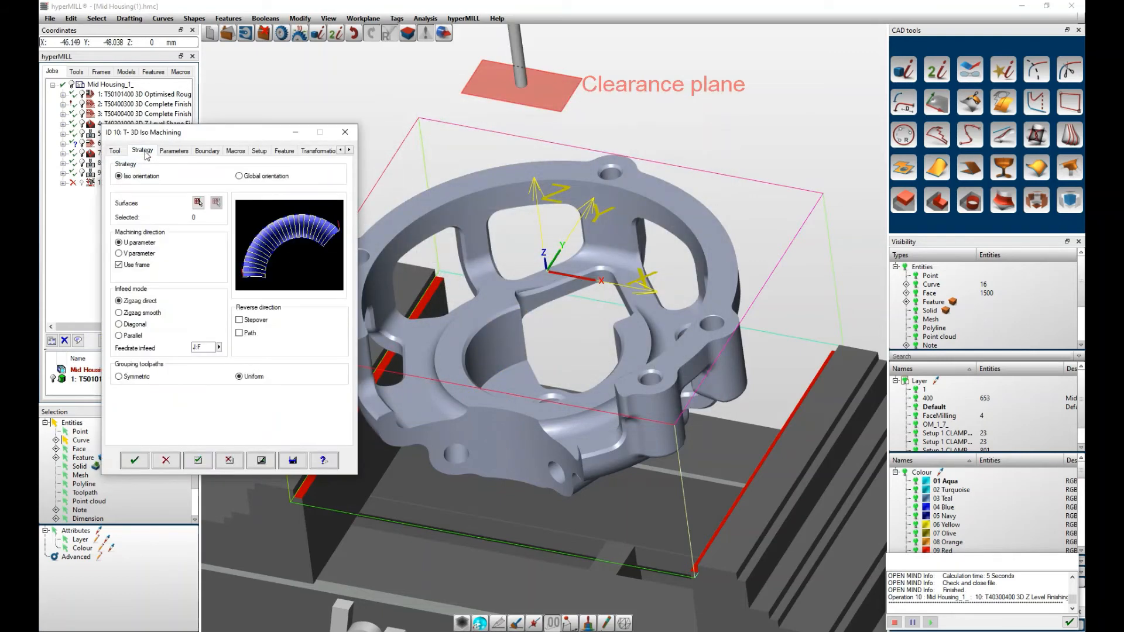
{"action": "left_click", "coordinate": [119, 253]}
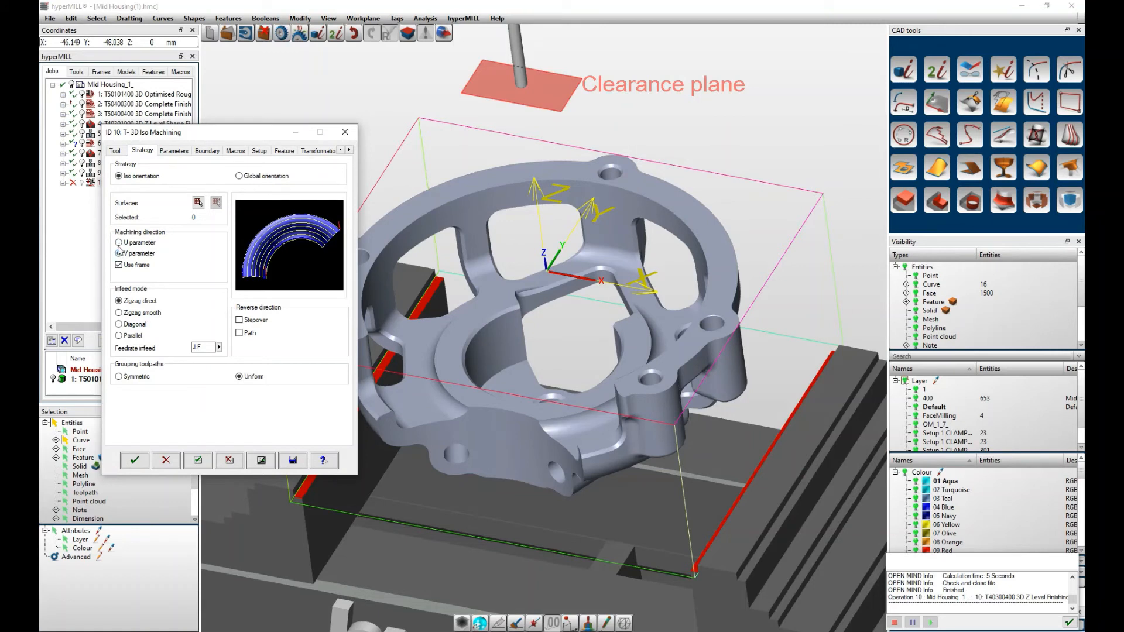
{"action": "left_click", "coordinate": [119, 313]}
{"action": "left_click", "coordinate": [118, 303]}
{"action": "left_click", "coordinate": [175, 151]}
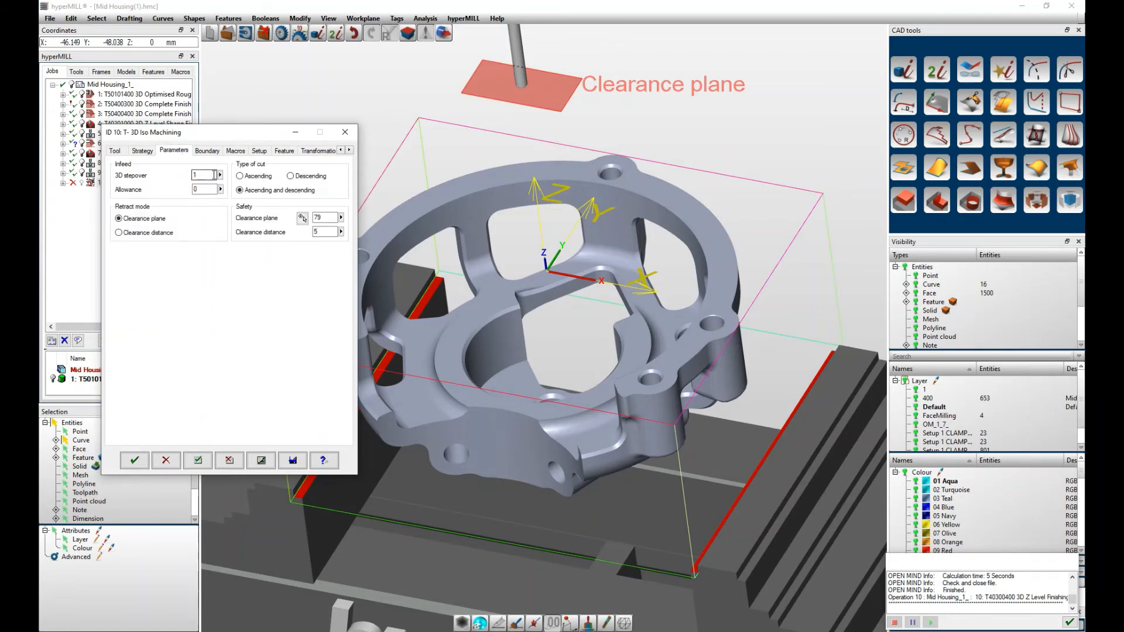
{"action": "left_click", "coordinate": [140, 152]}
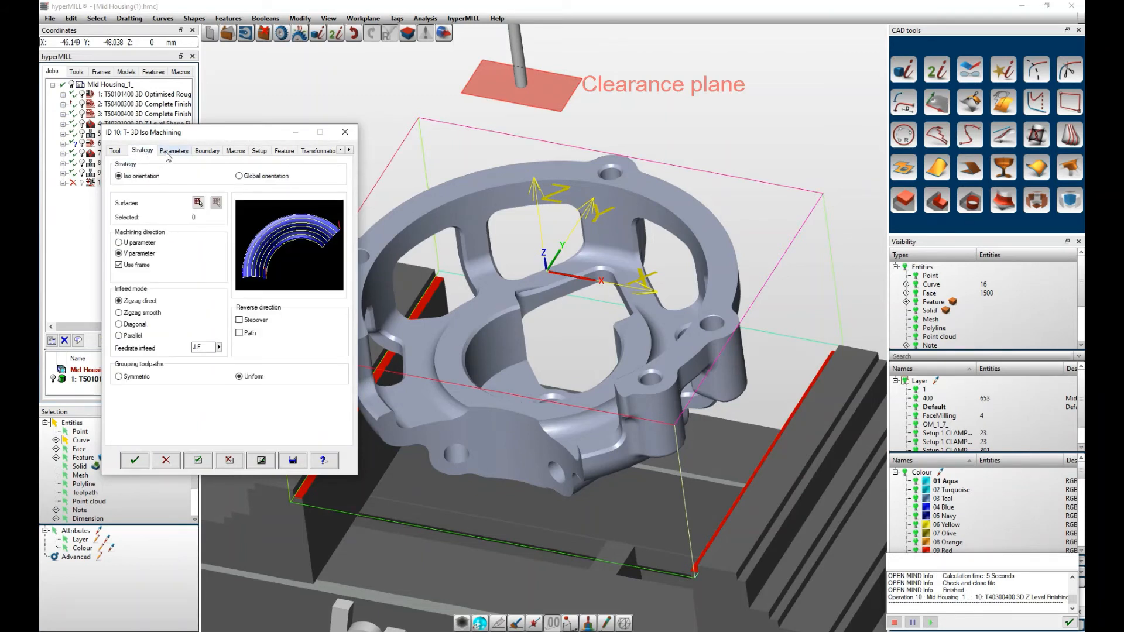
{"action": "left_click", "coordinate": [168, 152]}
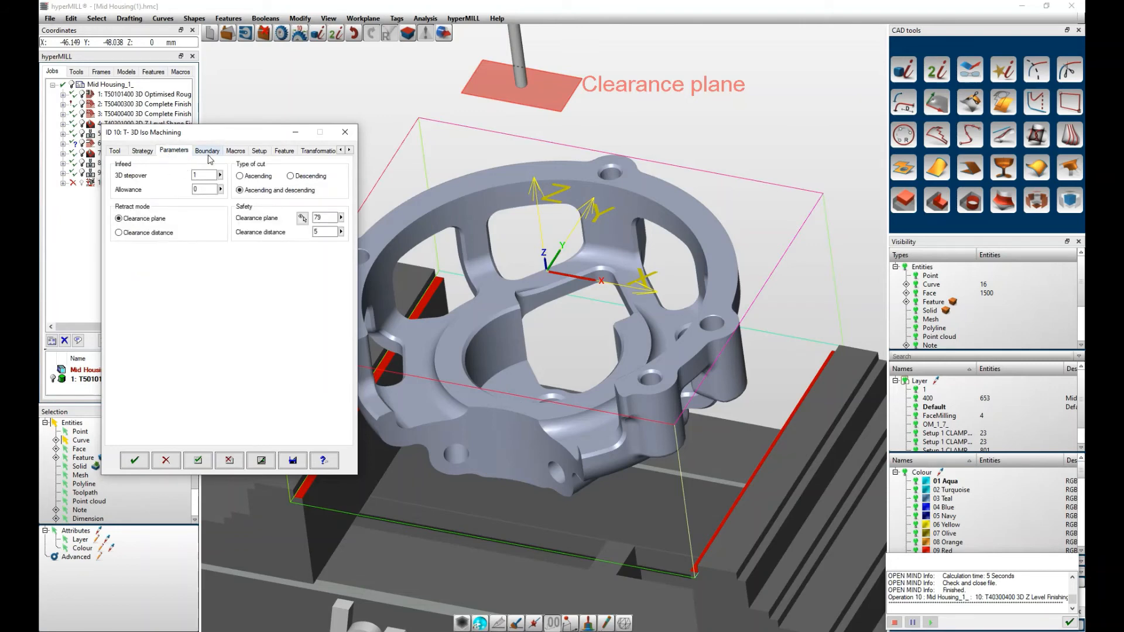
{"action": "left_click", "coordinate": [209, 153]}
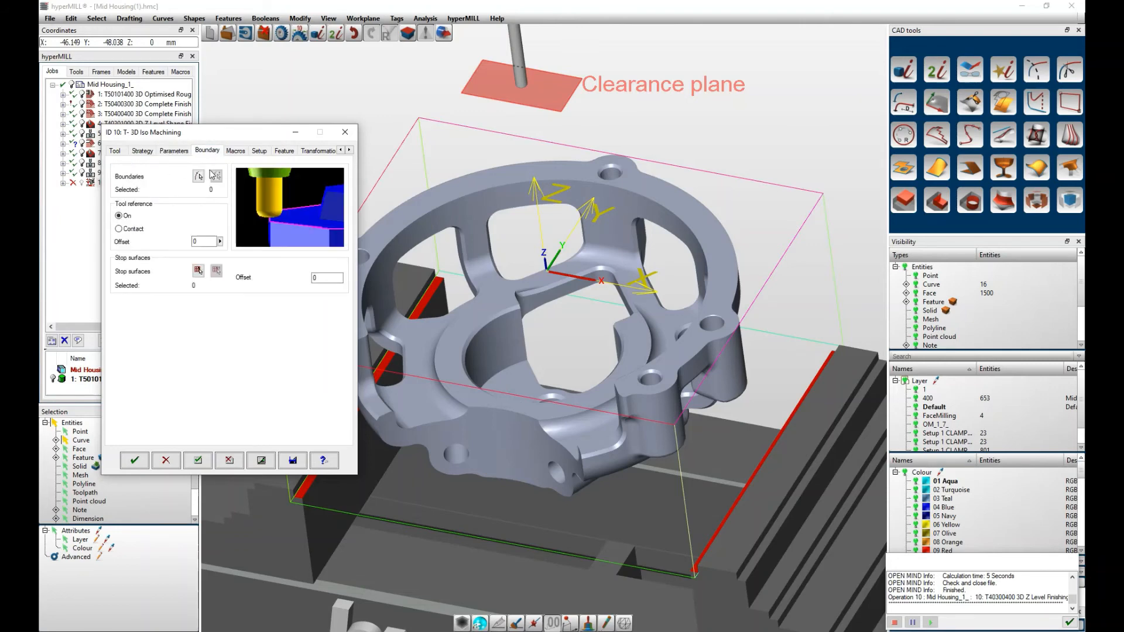
Start the machining surface selection and pick the narrow edge faces around the small window between the two rim holes on the -X side.
{"action": "left_click", "coordinate": [146, 153]}
{"action": "left_click", "coordinate": [198, 202]}
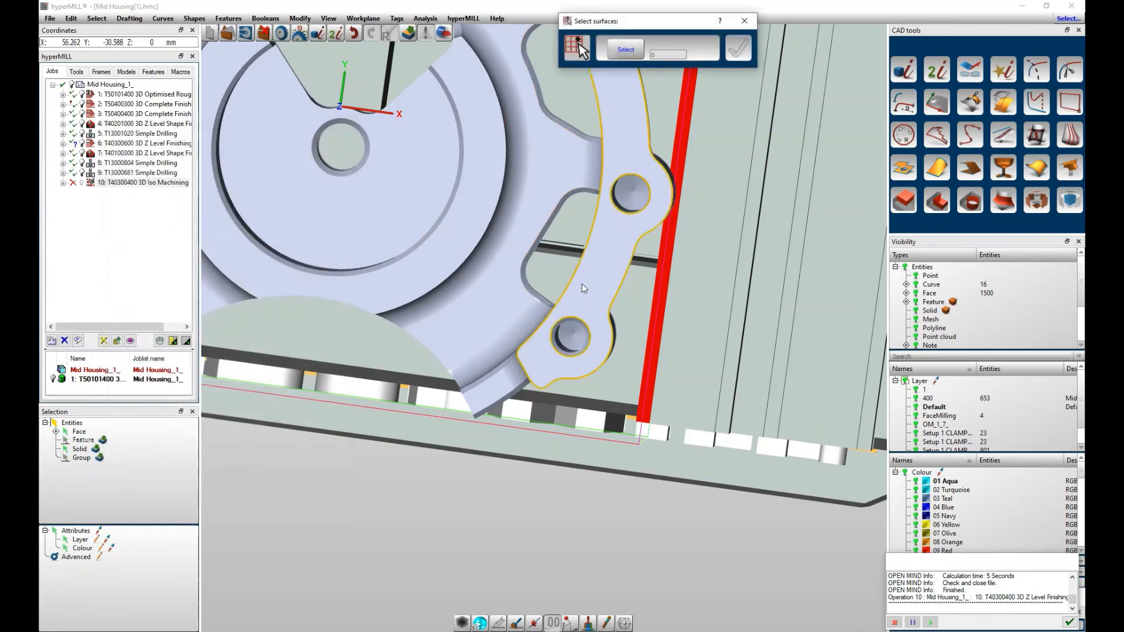
{"action": "scroll", "coordinate": [646, 226], "scroll_direction": "down", "scroll_amount": 5}
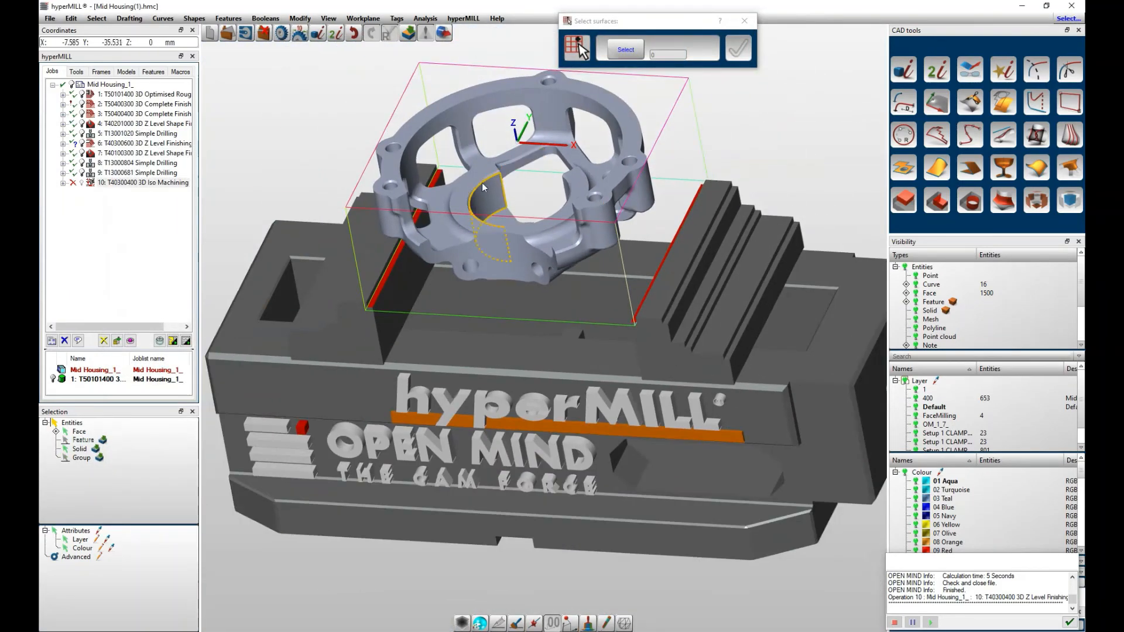
{"action": "middle_click_drag", "start_coordinate": [484, 184], "coordinate": [471, 253]}
{"action": "scroll", "coordinate": [470, 253], "scroll_direction": "up", "scroll_amount": 8}
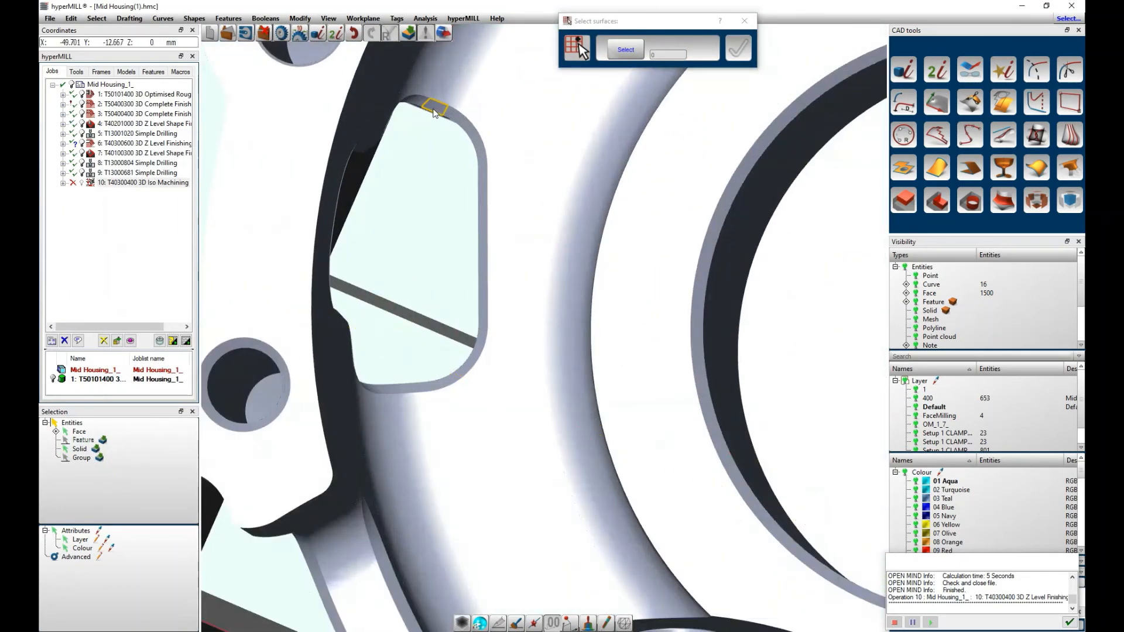
{"action": "left_click", "coordinate": [428, 107]}
{"action": "left_click", "coordinate": [415, 100]}
{"action": "left_click", "coordinate": [454, 116]}
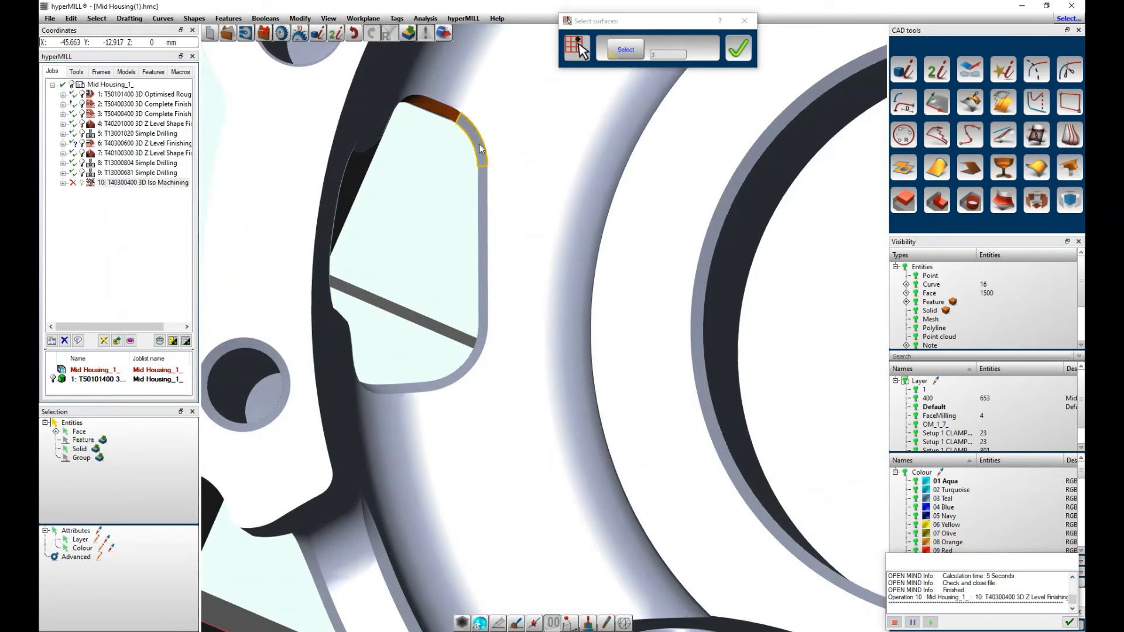
{"action": "left_click", "coordinate": [479, 145]}
{"action": "left_click", "coordinate": [484, 200]}
{"action": "left_click", "coordinate": [480, 344]}
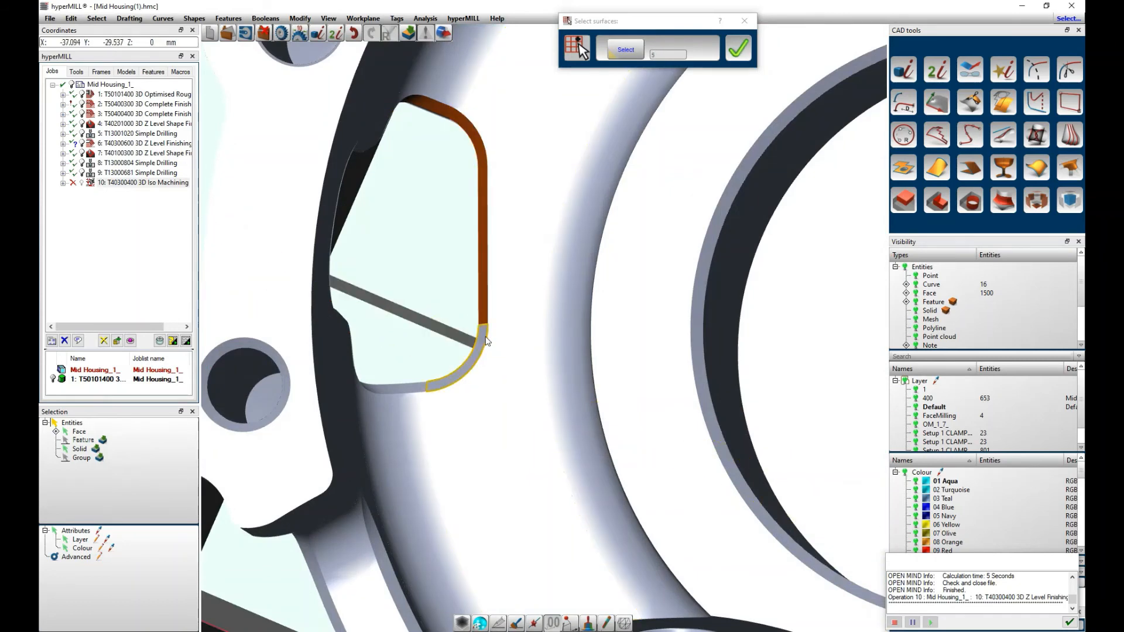
{"action": "left_click", "coordinate": [423, 386]}
{"action": "left_click", "coordinate": [409, 389]}
{"action": "left_click", "coordinate": [372, 388]}
Add the first edge faces of the next window clockwise, starting at the rim end nearest the small window.
{"action": "scroll", "coordinate": [374, 322], "scroll_direction": "down", "scroll_amount": 4}
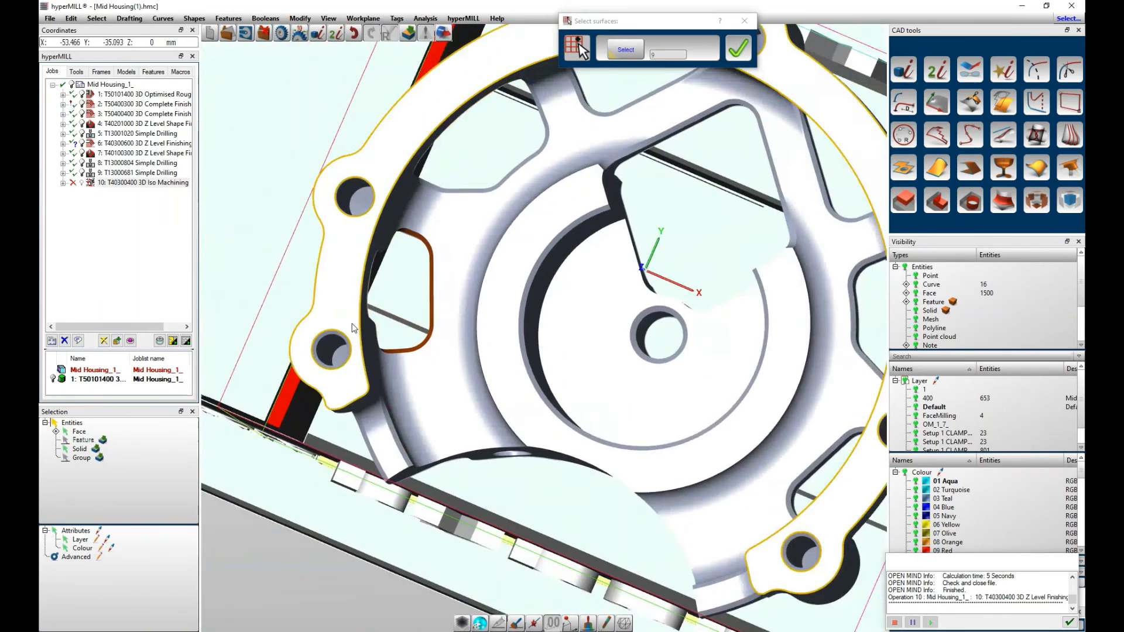
{"action": "scroll", "coordinate": [426, 202], "scroll_direction": "up", "scroll_amount": 4}
{"action": "scroll", "coordinate": [427, 195], "scroll_direction": "up", "scroll_amount": 1}
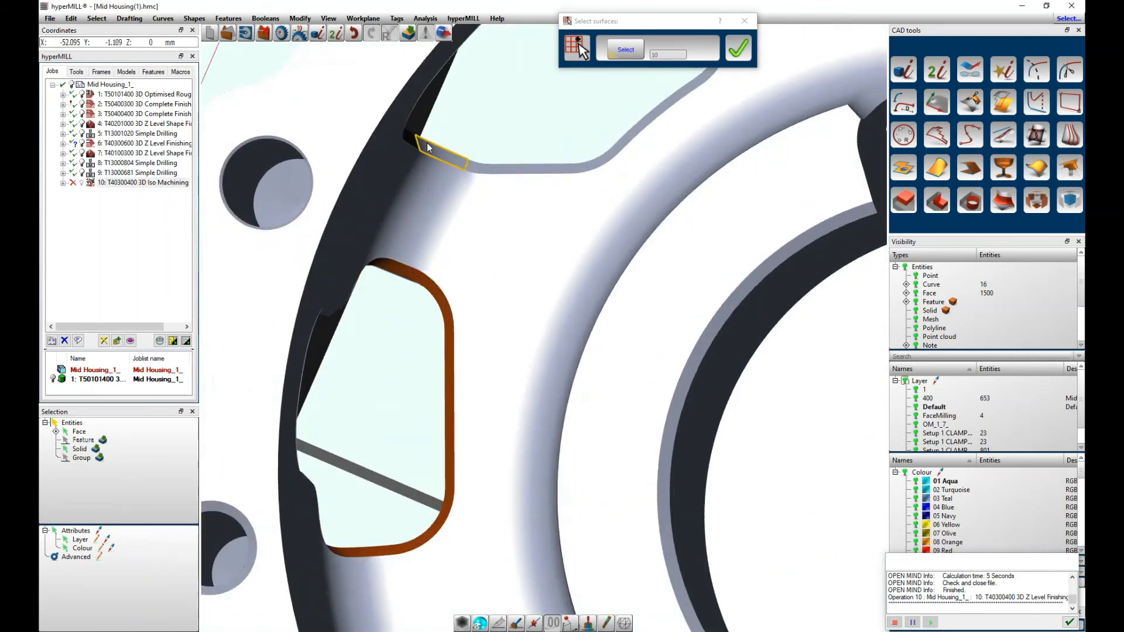
{"action": "left_click", "coordinate": [428, 148]}
{"action": "left_click", "coordinate": [475, 168]}
{"action": "left_click", "coordinate": [487, 170]}
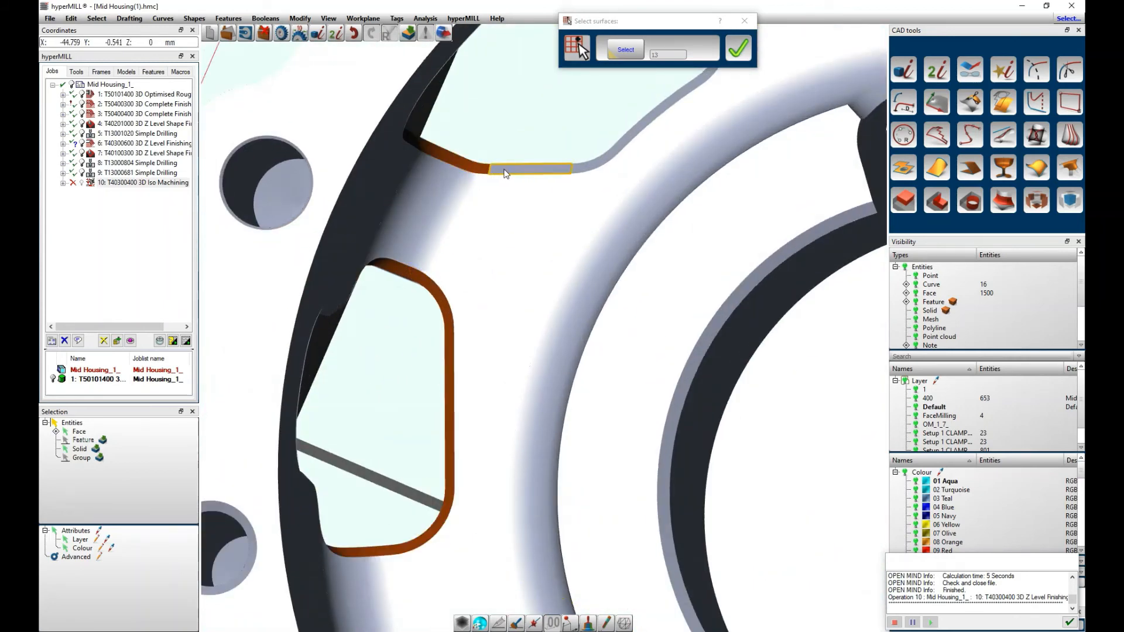
{"action": "left_click", "coordinate": [506, 171]}
{"action": "left_click", "coordinate": [581, 171]}
Add the slanted edge, rounded corner and far end faces of this second window to the machining surfaces.
{"action": "scroll", "coordinate": [463, 263], "scroll_direction": "down", "scroll_amount": 3}
{"action": "scroll", "coordinate": [554, 111], "scroll_direction": "up", "scroll_amount": 3}
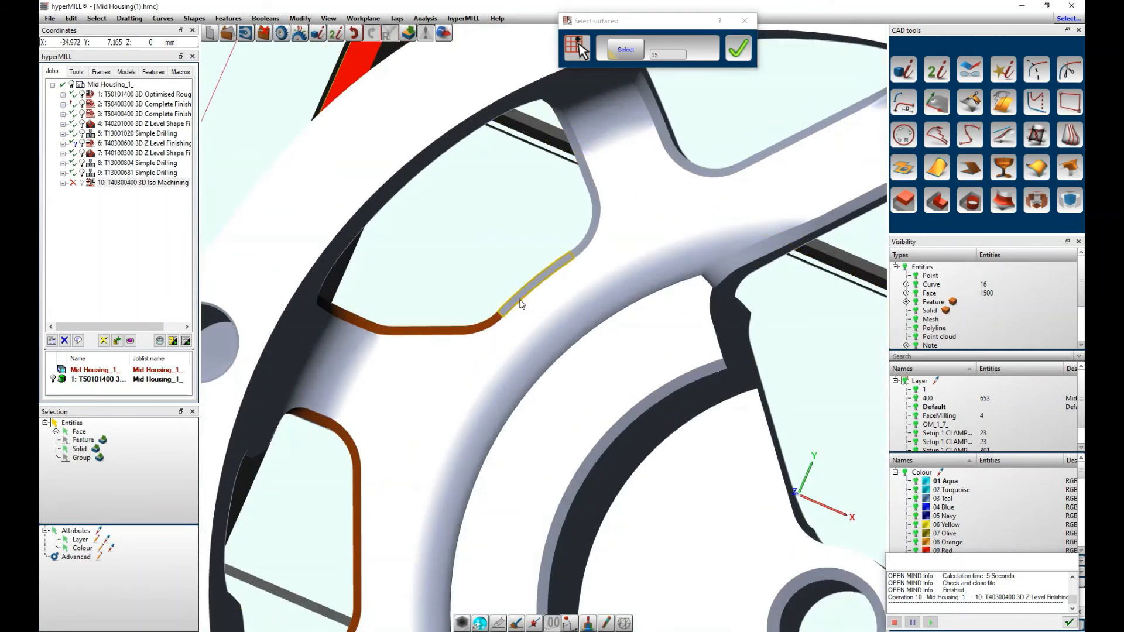
{"action": "left_click", "coordinate": [517, 300]}
{"action": "left_click", "coordinate": [583, 252]}
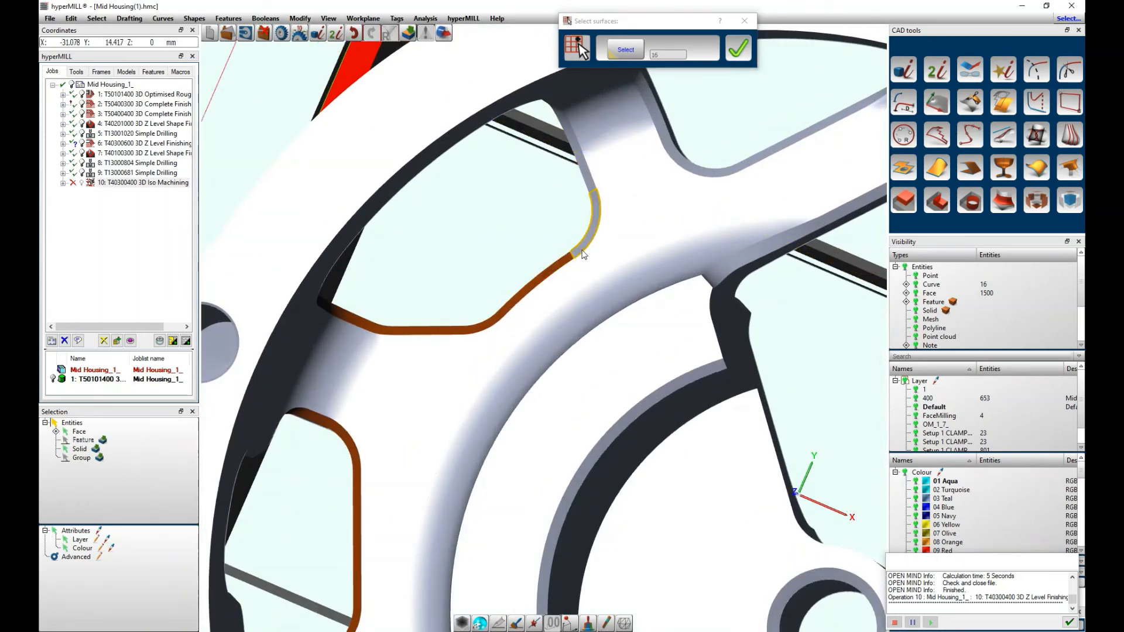
{"action": "left_click", "coordinate": [589, 176]}
{"action": "scroll", "coordinate": [588, 173], "scroll_direction": "up", "scroll_amount": 3}
{"action": "scroll", "coordinate": [607, 196], "scroll_direction": "down", "scroll_amount": 5}
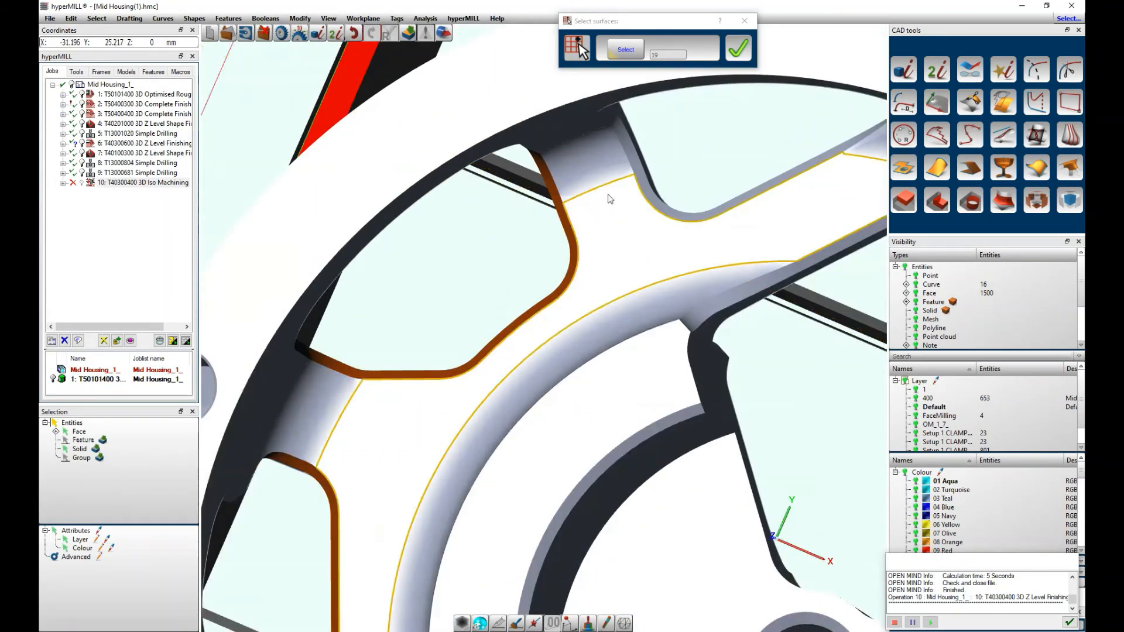
Add the edge faces of the third window clockwise, including the corner, the long straight edge and the tapered faces at its rim end.
{"action": "scroll", "coordinate": [658, 253], "scroll_direction": "up", "scroll_amount": 5}
{"action": "left_click", "coordinate": [658, 254]}
{"action": "left_click", "coordinate": [672, 262]}
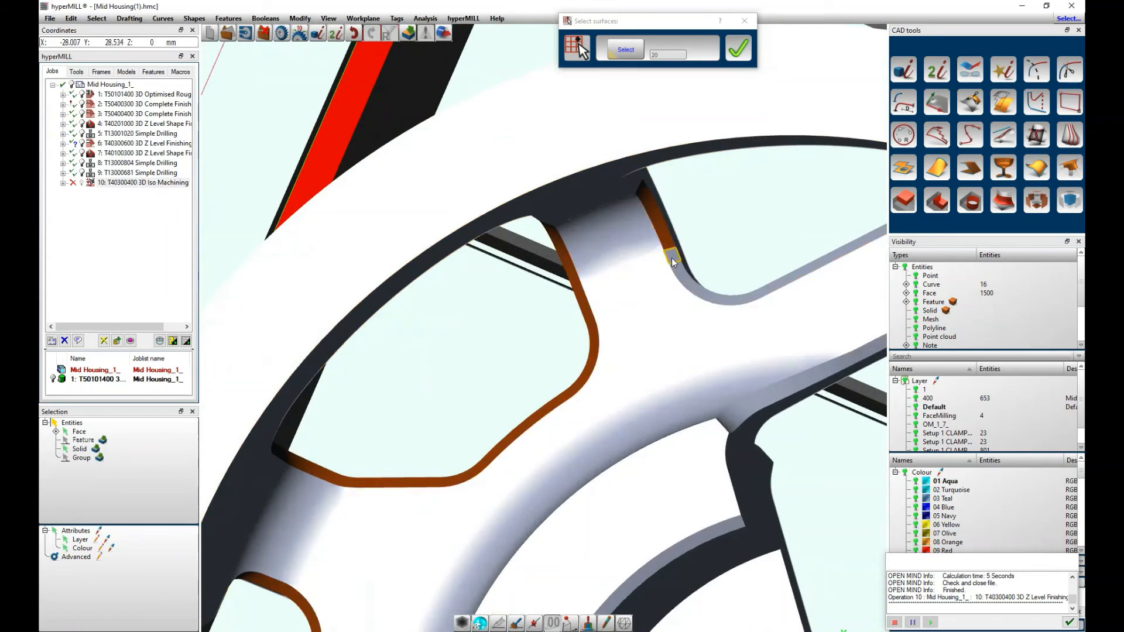
{"action": "left_click", "coordinate": [684, 288]}
{"action": "scroll", "coordinate": [593, 258], "scroll_direction": "down", "scroll_amount": 5}
{"action": "scroll", "coordinate": [646, 265], "scroll_direction": "up", "scroll_amount": 3}
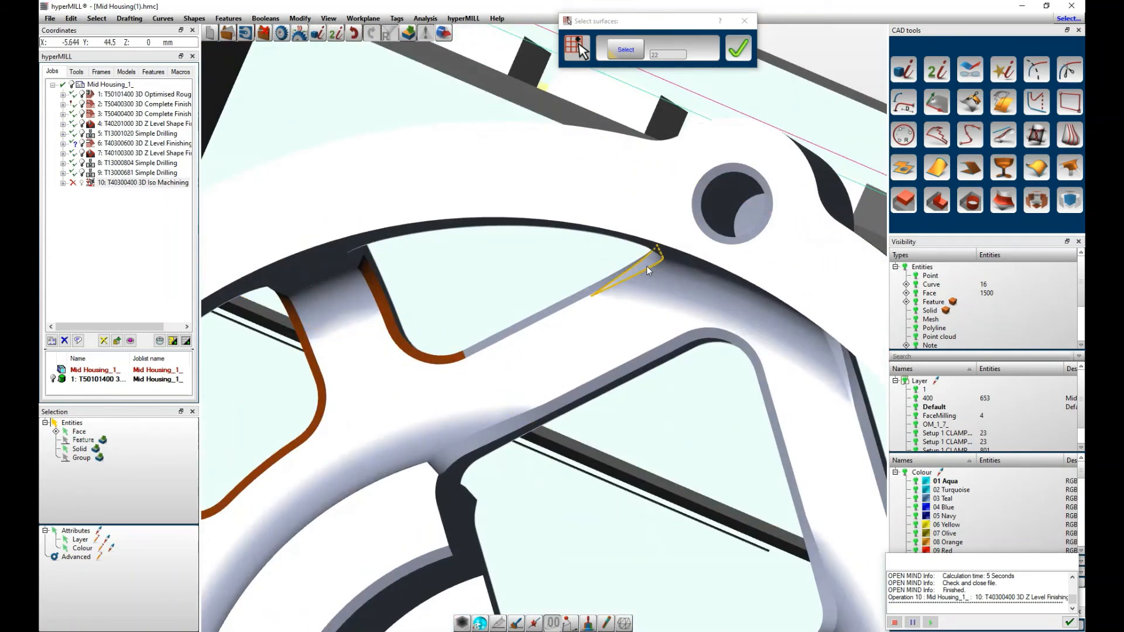
{"action": "scroll", "coordinate": [614, 276], "scroll_direction": "up", "scroll_amount": 5}
{"action": "left_click", "coordinate": [603, 285]}
{"action": "left_click", "coordinate": [603, 286]}
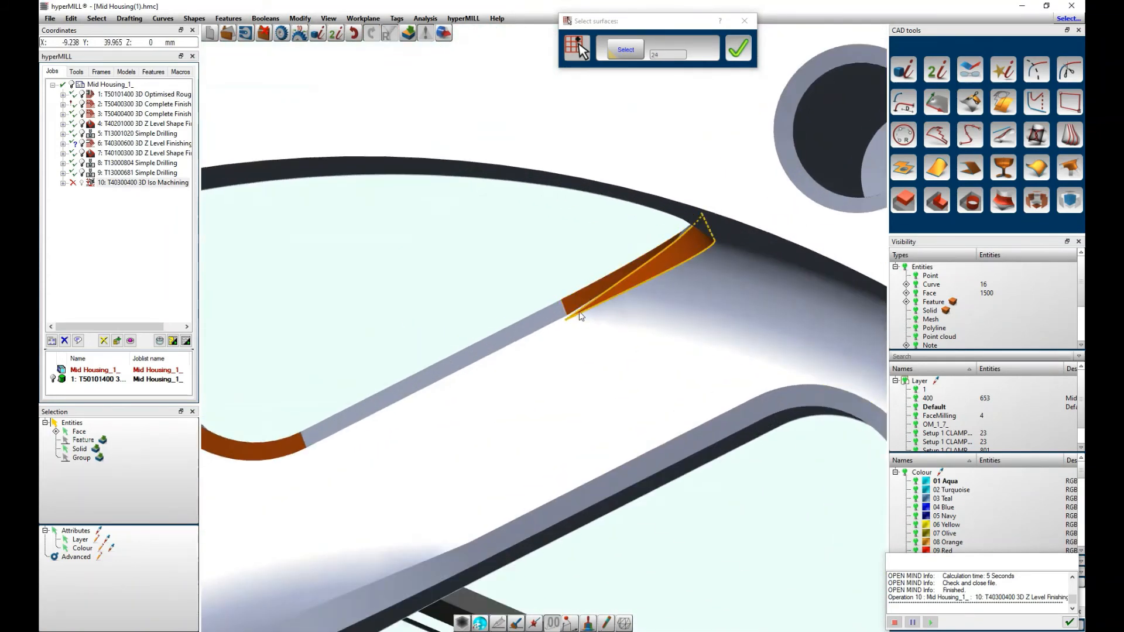
{"action": "scroll", "coordinate": [579, 310], "scroll_direction": "up", "scroll_amount": 5}
{"action": "left_click", "coordinate": [445, 328]}
{"action": "scroll", "coordinate": [445, 329], "scroll_direction": "down", "scroll_amount": 8}
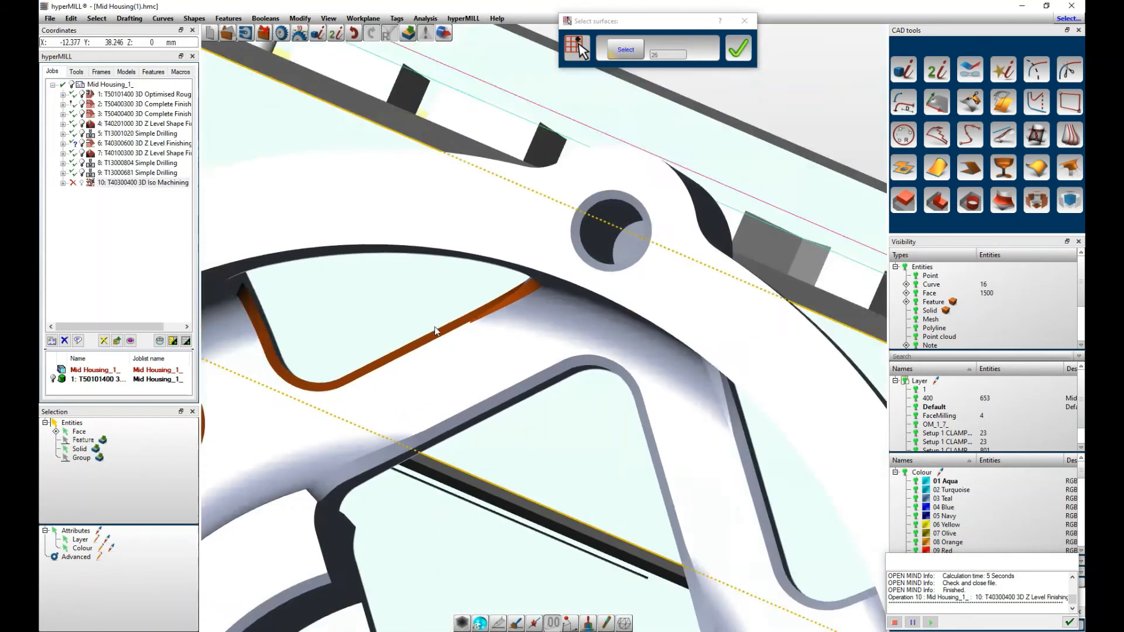
Add the edge faces of the fourth window clockwise, from the tapered faces at the rim through the rounded corner to its short end.
{"action": "scroll", "coordinate": [609, 351], "scroll_direction": "up", "scroll_amount": 3}
{"action": "left_click", "coordinate": [613, 352]}
{"action": "scroll", "coordinate": [612, 353], "scroll_direction": "up", "scroll_amount": 4}
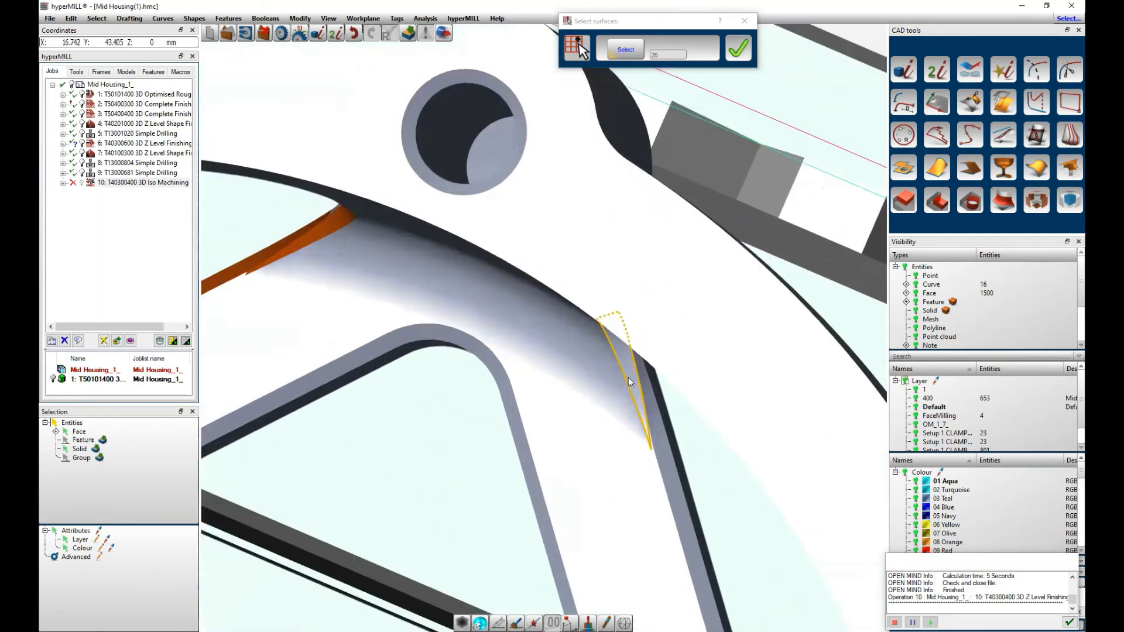
{"action": "left_click", "coordinate": [647, 381]}
{"action": "left_click", "coordinate": [660, 462]}
{"action": "left_click", "coordinate": [660, 465]}
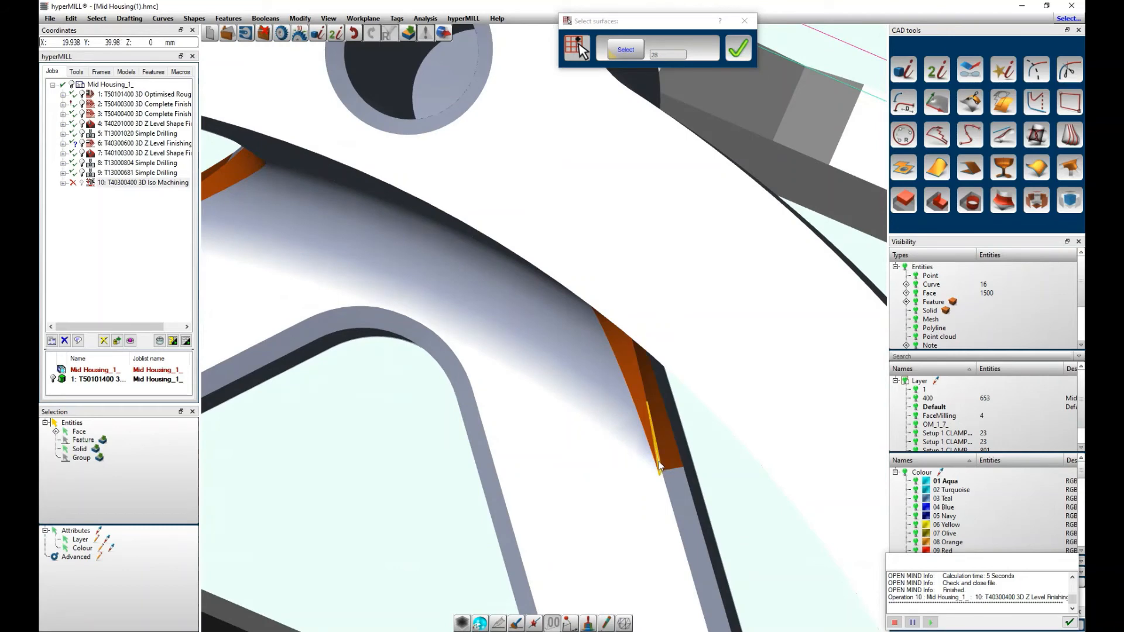
{"action": "left_click", "coordinate": [676, 487]}
{"action": "scroll", "coordinate": [524, 285], "scroll_direction": "down", "scroll_amount": 5}
{"action": "left_click", "coordinate": [607, 453]}
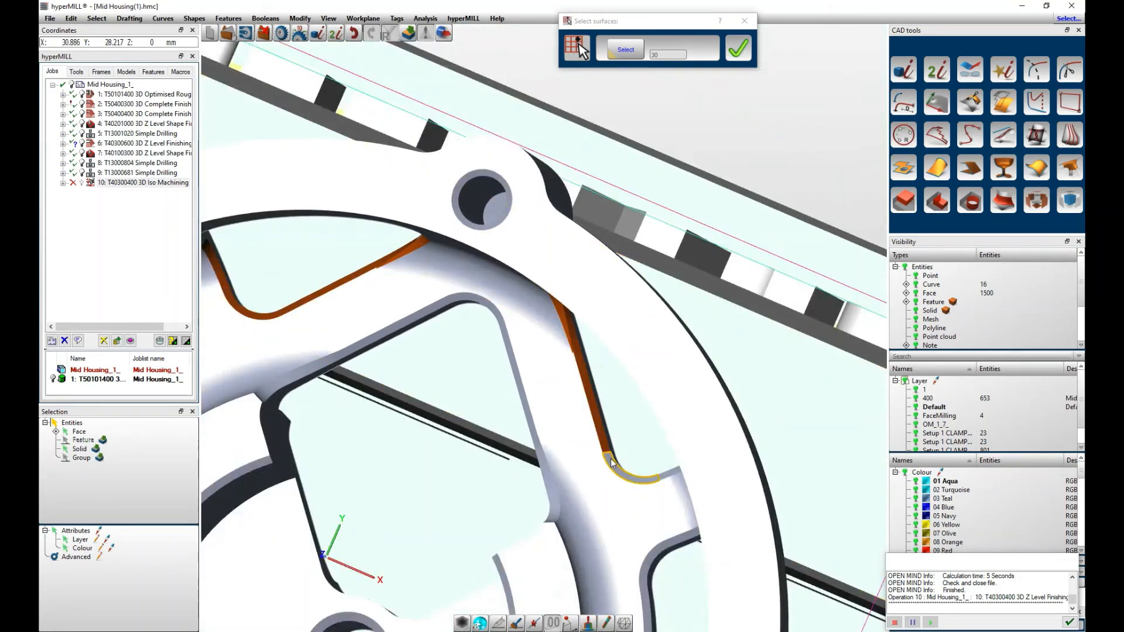
{"action": "left_click", "coordinate": [673, 476]}
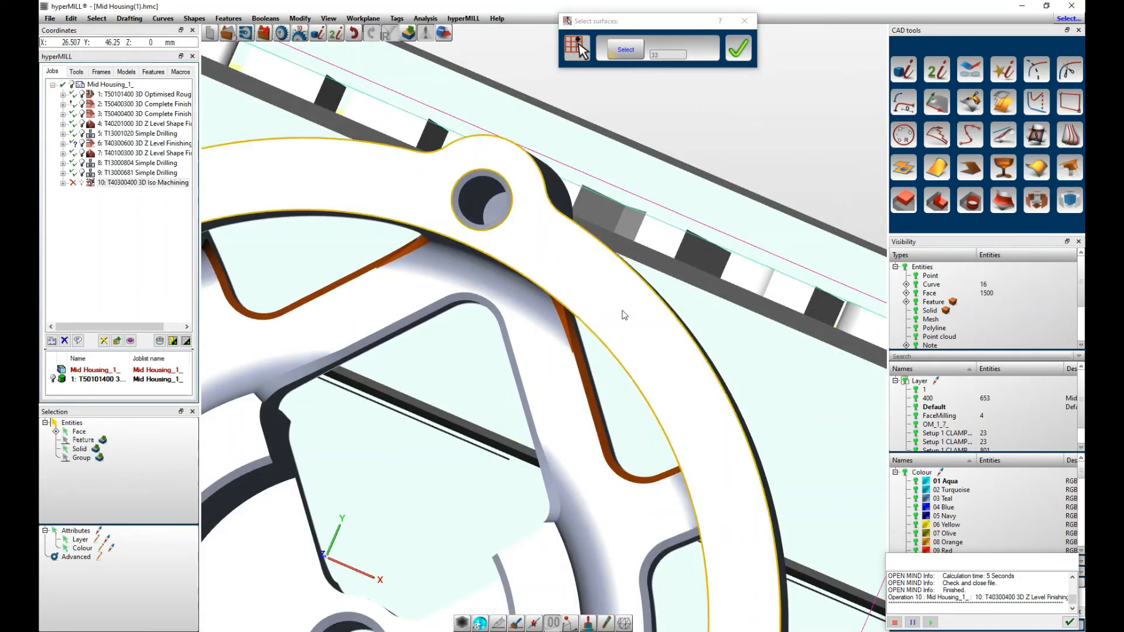
Add the end face, rounded corner, straight edge and slanted edge faces of the fifth window on the +X side.
{"action": "scroll", "coordinate": [623, 304], "scroll_direction": "down", "scroll_amount": 5}
{"action": "scroll", "coordinate": [666, 428], "scroll_direction": "up", "scroll_amount": 6}
{"action": "left_click", "coordinate": [634, 353]}
{"action": "left_click", "coordinate": [613, 361]}
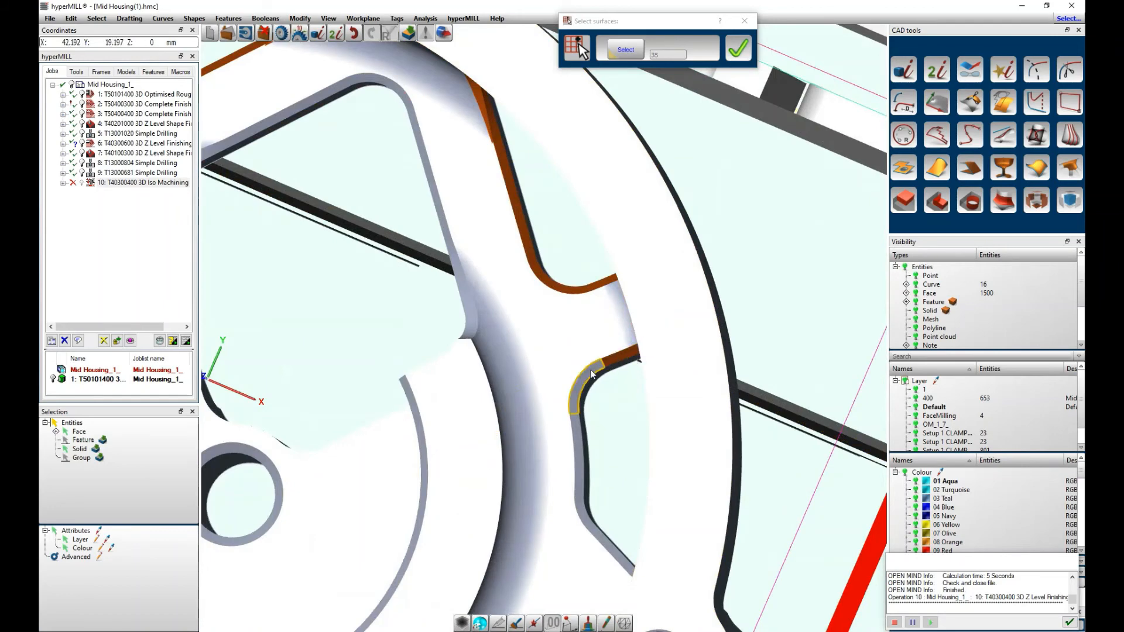
{"action": "left_click", "coordinate": [588, 397]}
{"action": "left_click", "coordinate": [583, 450]}
{"action": "left_click", "coordinate": [586, 507]}
{"action": "left_click", "coordinate": [595, 533]}
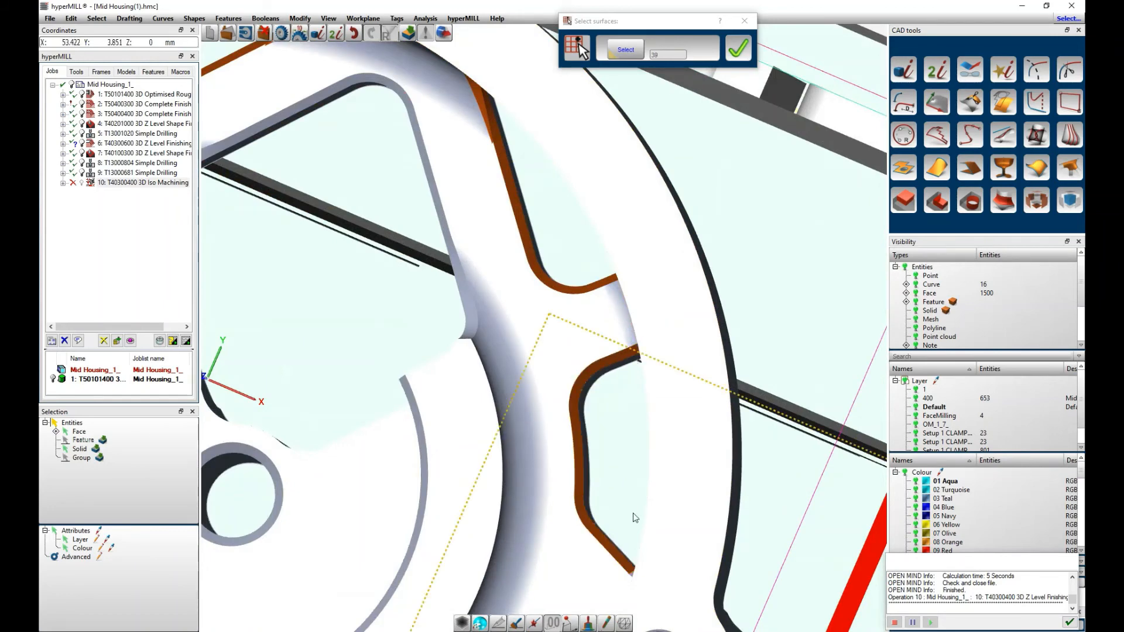
Complete the fifth window by adding the small remaining faces between its slanted edge and the outer rim.
{"action": "scroll", "coordinate": [635, 515], "scroll_direction": "down", "scroll_amount": 4}
{"action": "scroll", "coordinate": [644, 513], "scroll_direction": "up", "scroll_amount": 7}
{"action": "scroll", "coordinate": [626, 511], "scroll_direction": "up", "scroll_amount": 1}
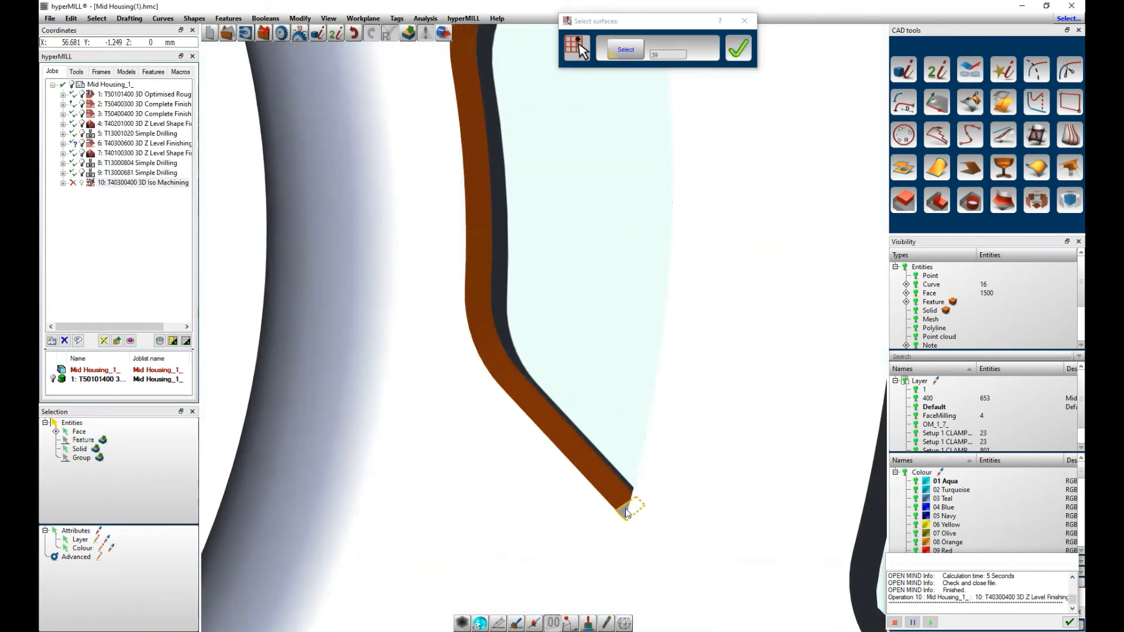
{"action": "left_click", "coordinate": [627, 511]}
{"action": "scroll", "coordinate": [669, 338], "scroll_direction": "down", "scroll_amount": 7}
{"action": "scroll", "coordinate": [608, 405], "scroll_direction": "down", "scroll_amount": 1}
{"action": "middle_click_drag", "start_coordinate": [609, 405], "coordinate": [619, 408]}
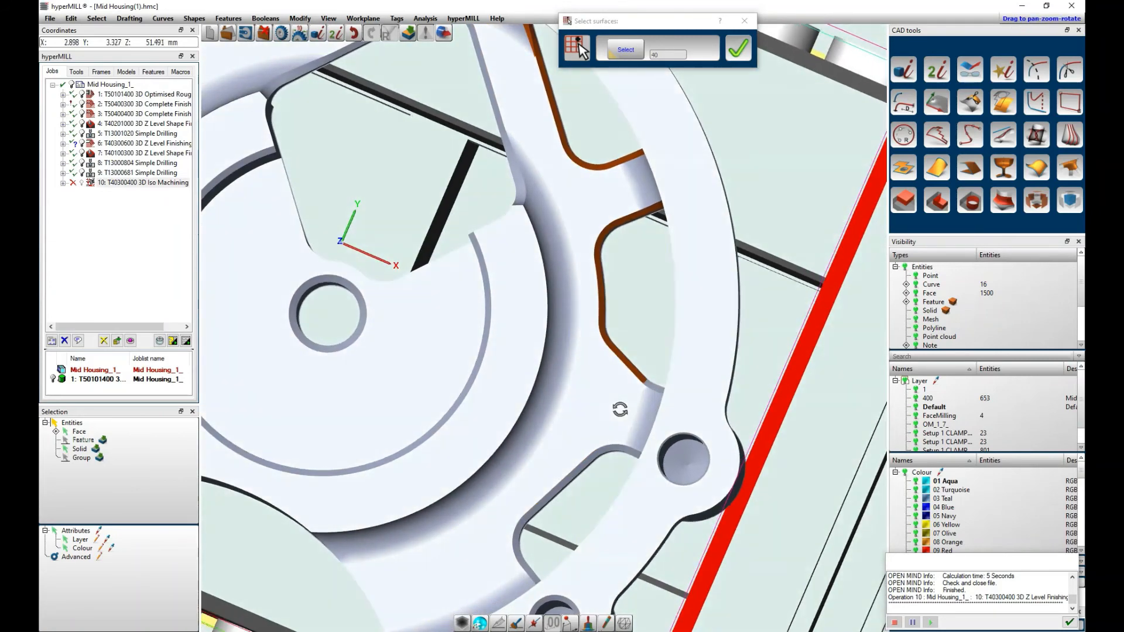
{"action": "left_click", "coordinate": [649, 385]}
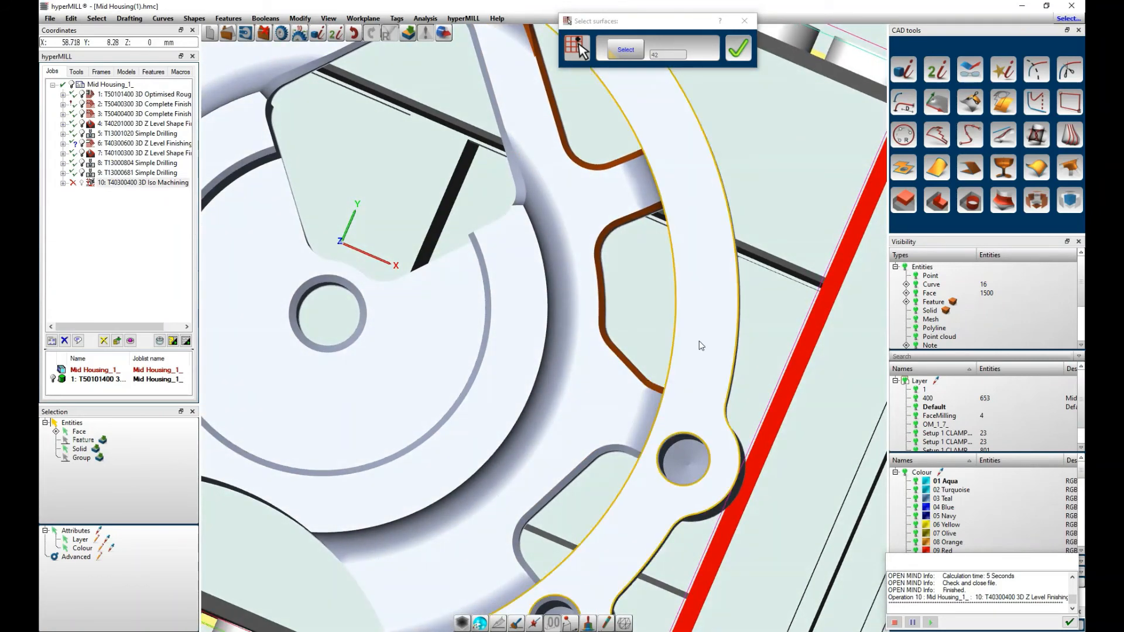
Examine the window edges around the housing for faces that are not yet selected.
{"action": "scroll", "coordinate": [699, 341], "scroll_direction": "down", "scroll_amount": 5}
{"action": "scroll", "coordinate": [584, 261], "scroll_direction": "up", "scroll_amount": 7}
{"action": "scroll", "coordinate": [631, 179], "scroll_direction": "up", "scroll_amount": 3}
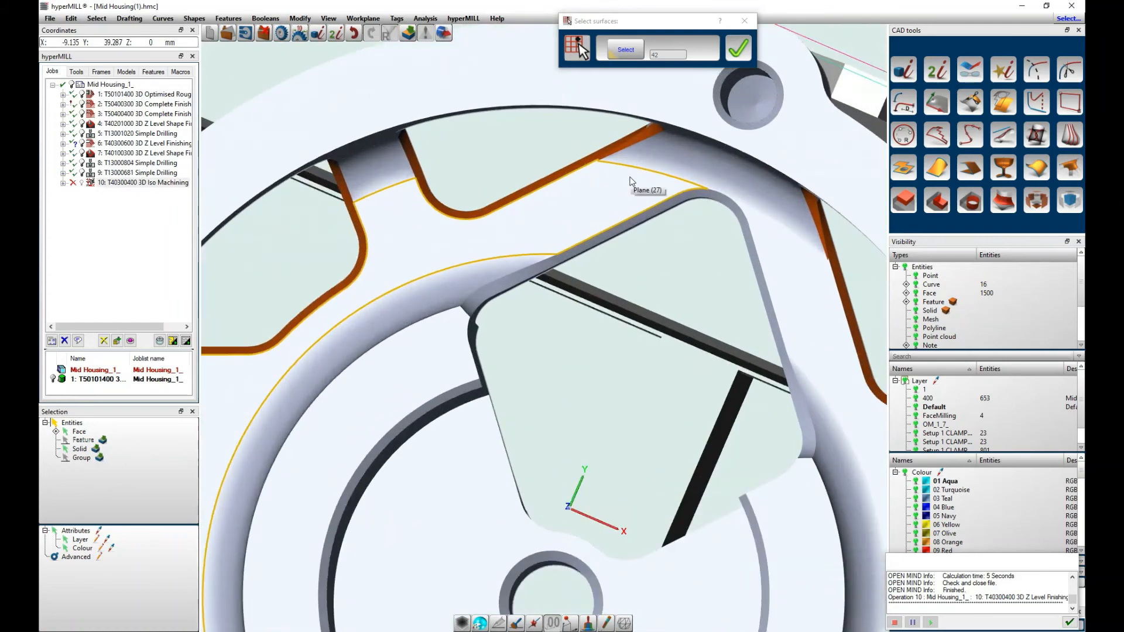
{"action": "scroll", "coordinate": [633, 241], "scroll_direction": "down", "scroll_amount": 6}
{"action": "scroll", "coordinate": [419, 409], "scroll_direction": "up", "scroll_amount": 5}
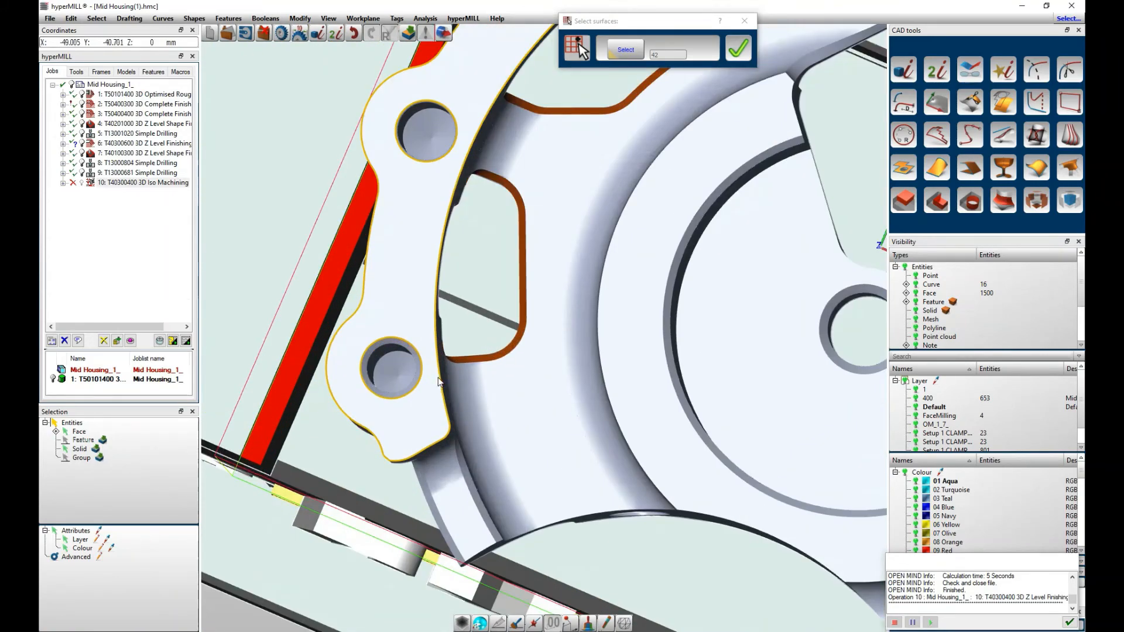
{"action": "scroll", "coordinate": [537, 318], "scroll_direction": "down", "scroll_amount": 5}
Add the edge faces of the last window between the two +X side rim holes, from its rim end around both rounded corners.
{"action": "scroll", "coordinate": [686, 415], "scroll_direction": "up", "scroll_amount": 5}
{"action": "scroll", "coordinate": [754, 329], "scroll_direction": "up", "scroll_amount": 1}
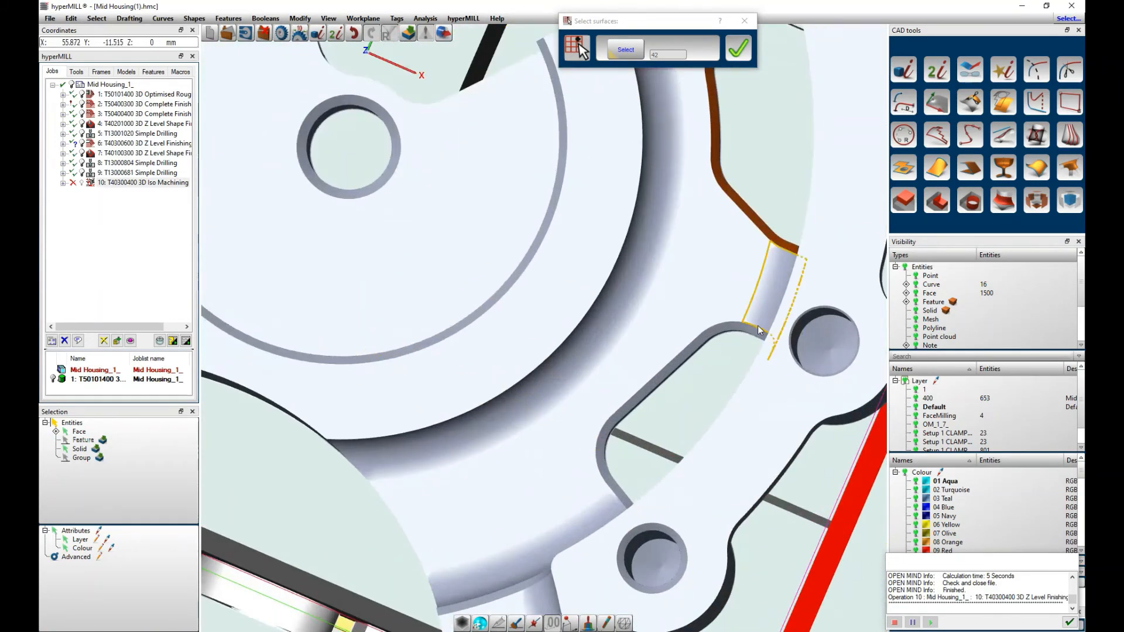
{"action": "scroll", "coordinate": [754, 325], "scroll_direction": "up", "scroll_amount": 3}
{"action": "scroll", "coordinate": [674, 341], "scroll_direction": "down", "scroll_amount": 3}
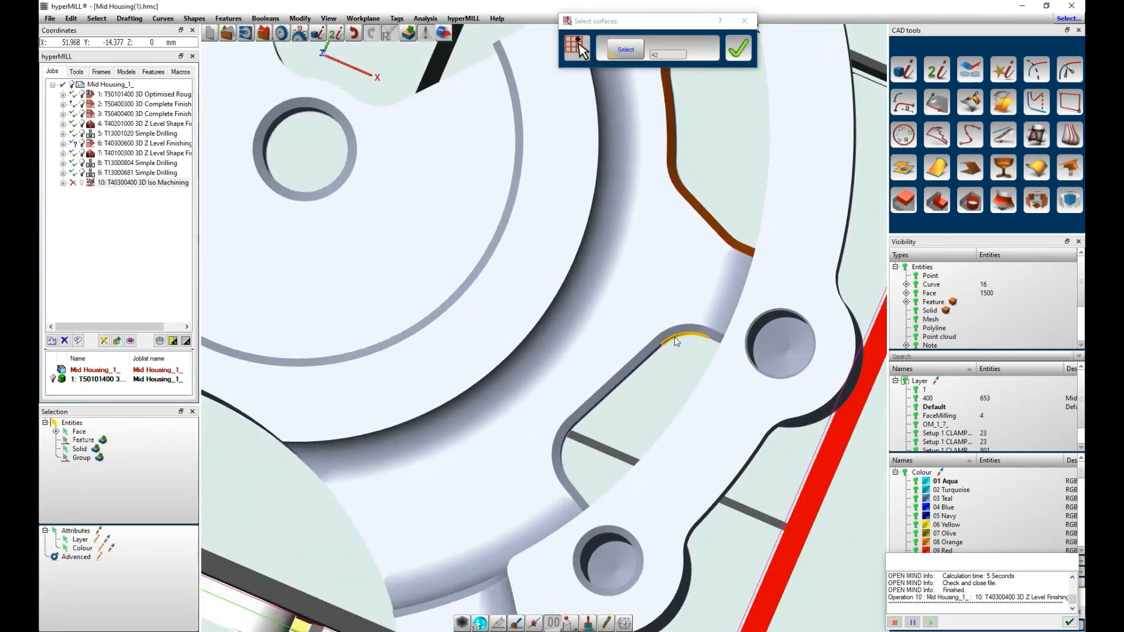
{"action": "middle_click_drag", "start_coordinate": [676, 340], "coordinate": [680, 343]}
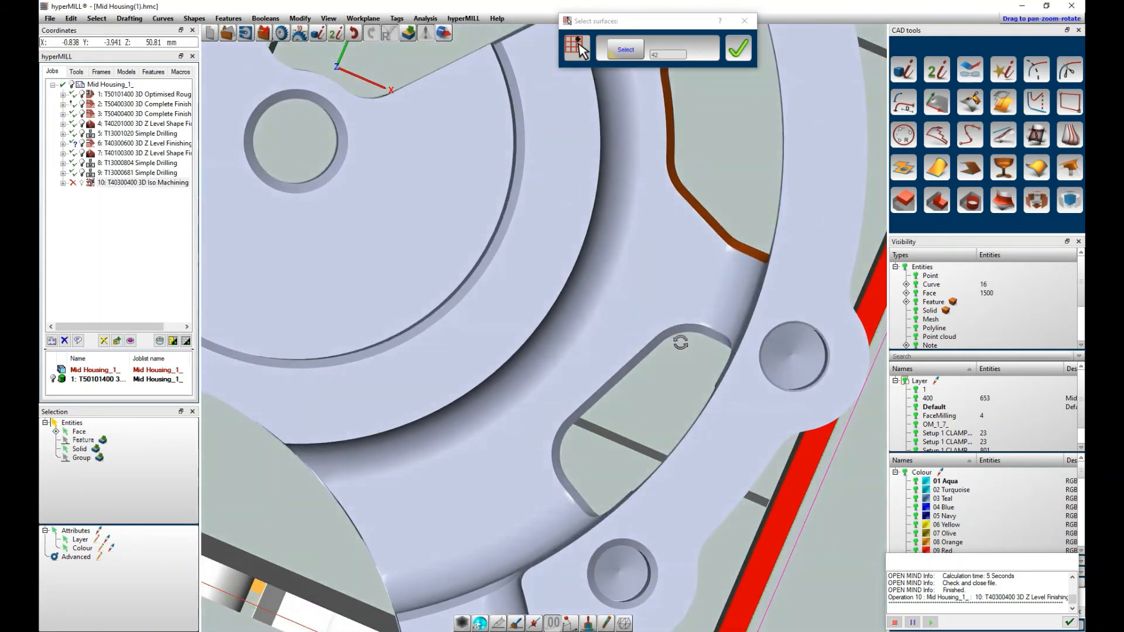
{"action": "scroll", "coordinate": [721, 340], "scroll_direction": "up", "scroll_amount": 3}
{"action": "left_click", "coordinate": [716, 336]}
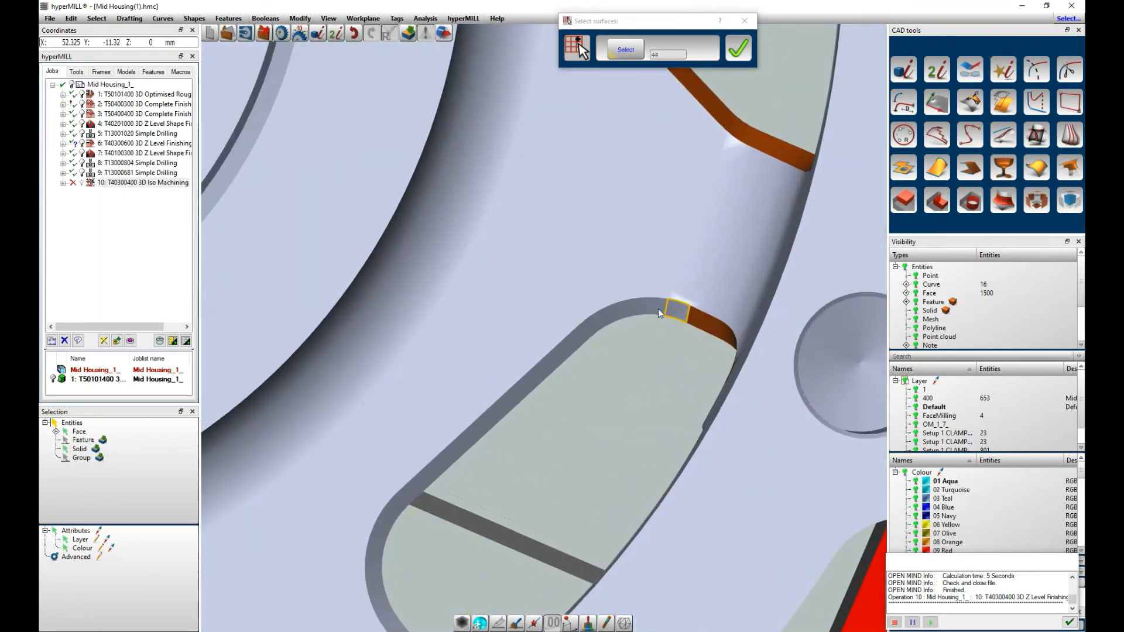
{"action": "left_click", "coordinate": [666, 310]}
{"action": "left_click", "coordinate": [624, 306]}
{"action": "left_click", "coordinate": [572, 337]}
{"action": "left_click", "coordinate": [391, 516]}
Complete the last window by adding the short straight edge and the small end face at the rim.
{"action": "scroll", "coordinate": [398, 460], "scroll_direction": "down", "scroll_amount": 3}
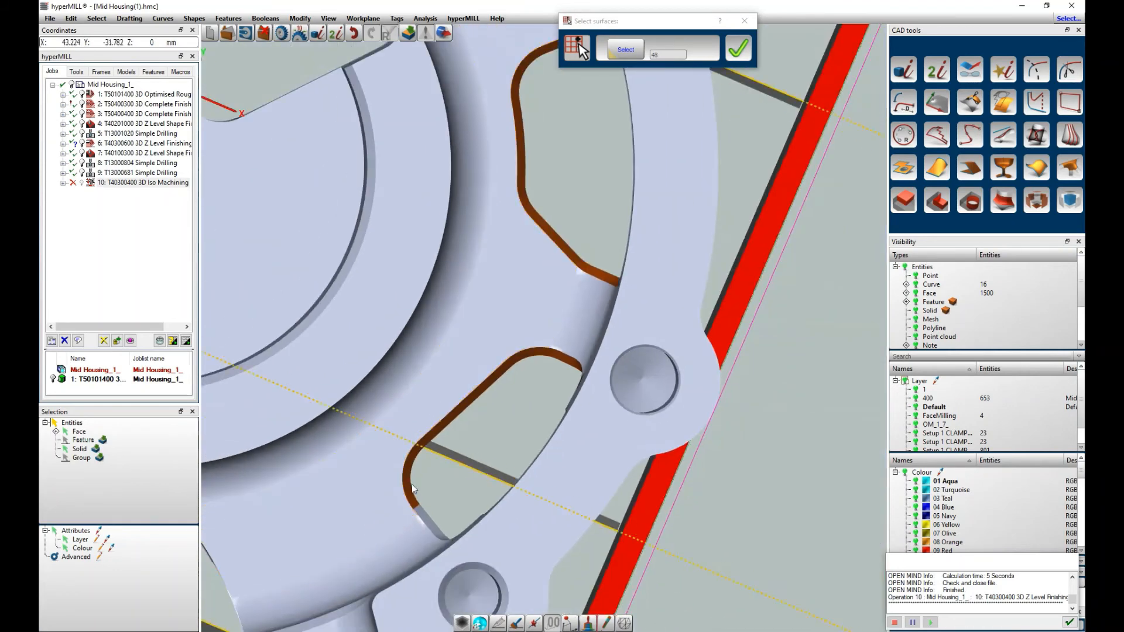
{"action": "scroll", "coordinate": [412, 484], "scroll_direction": "up", "scroll_amount": 2}
{"action": "left_click", "coordinate": [421, 507]}
{"action": "left_click", "coordinate": [443, 529]}
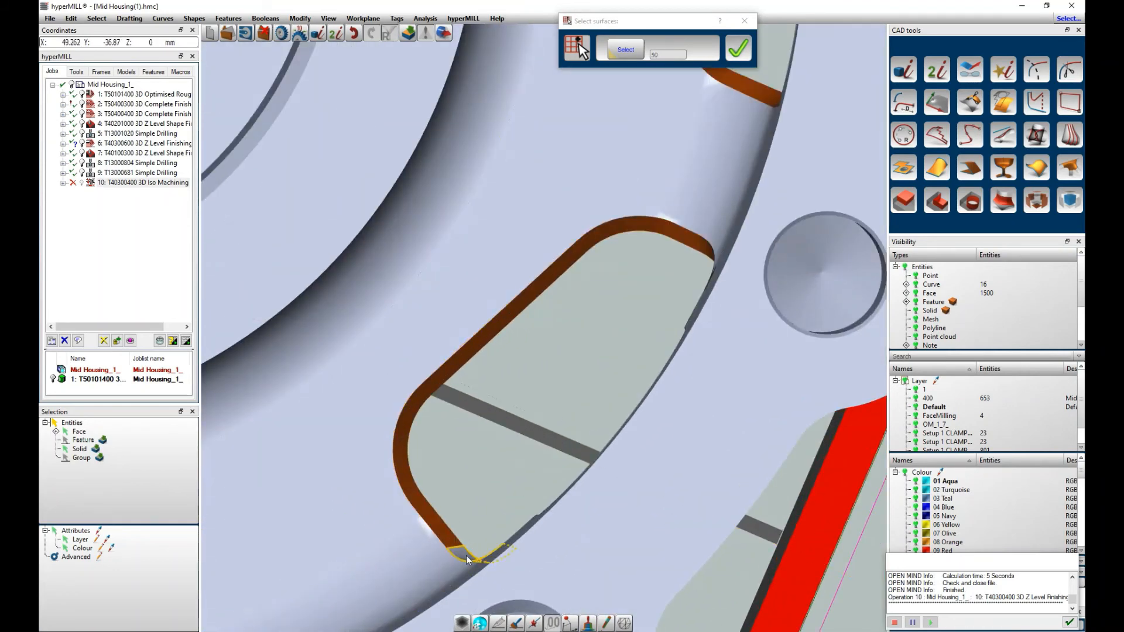
{"action": "left_click", "coordinate": [466, 555]}
{"action": "scroll", "coordinate": [516, 497], "scroll_direction": "down", "scroll_amount": 7}
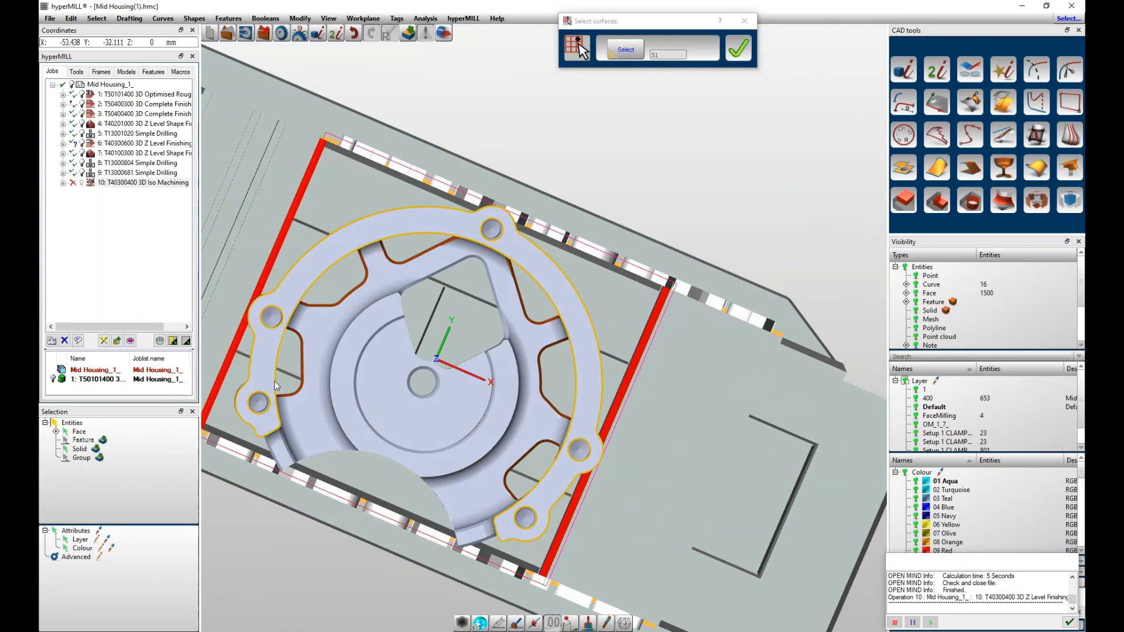
Confirm the surface selection, calculate the 3D Iso Machining job and inspect its toolpath on the housing.
{"action": "left_click", "coordinate": [743, 54]}
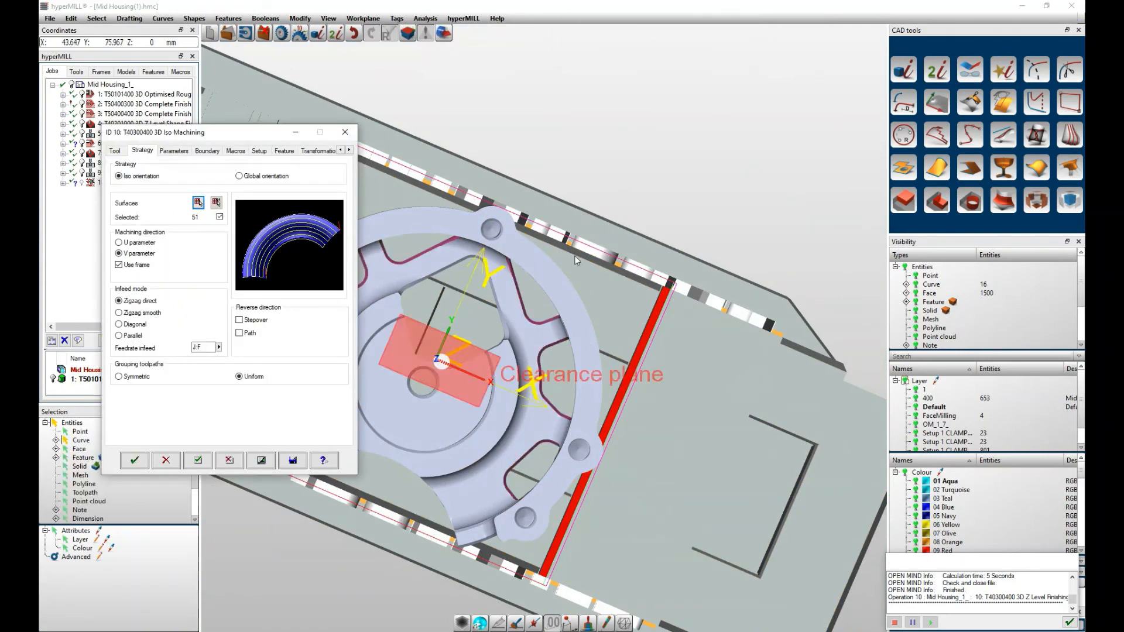
{"action": "left_click", "coordinate": [292, 461]}
{"action": "scroll", "coordinate": [406, 413], "scroll_direction": "down", "scroll_amount": 2}
{"action": "scroll", "coordinate": [616, 364], "scroll_direction": "down", "scroll_amount": 2}
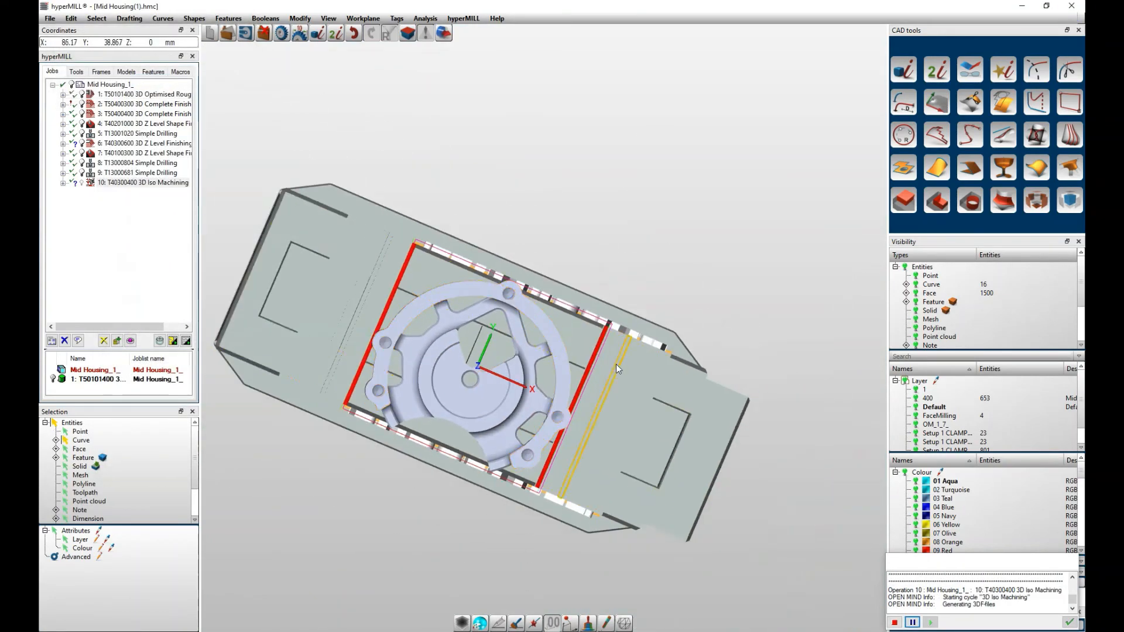
{"action": "middle_click_drag", "start_coordinate": [616, 364], "coordinate": [642, 275]}
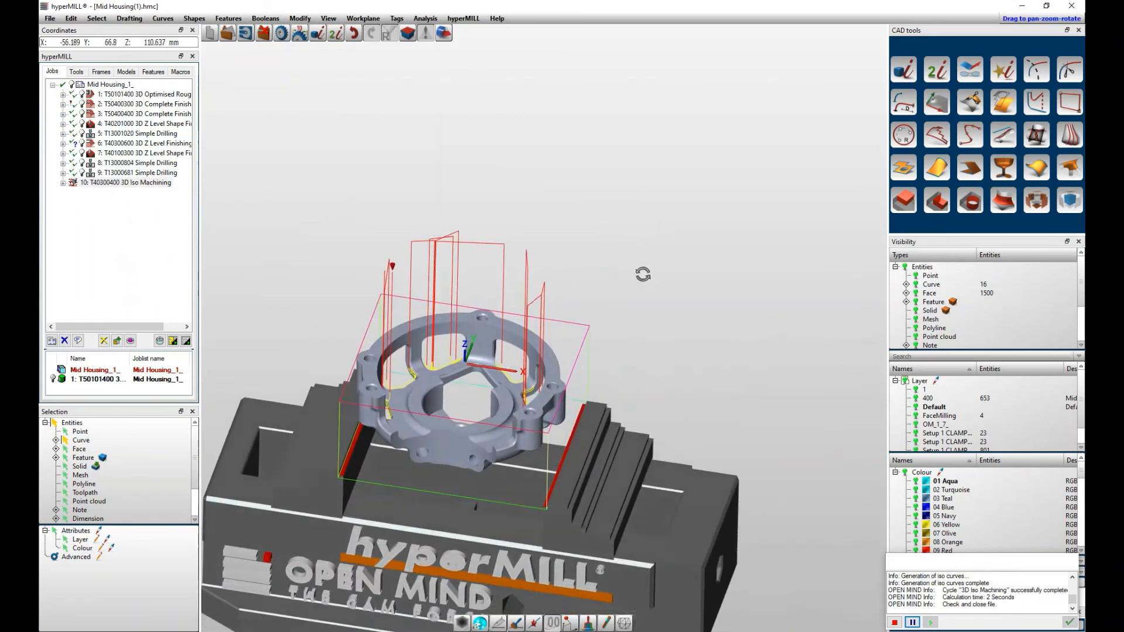
{"action": "scroll", "coordinate": [404, 421], "scroll_direction": "up", "scroll_amount": 4}
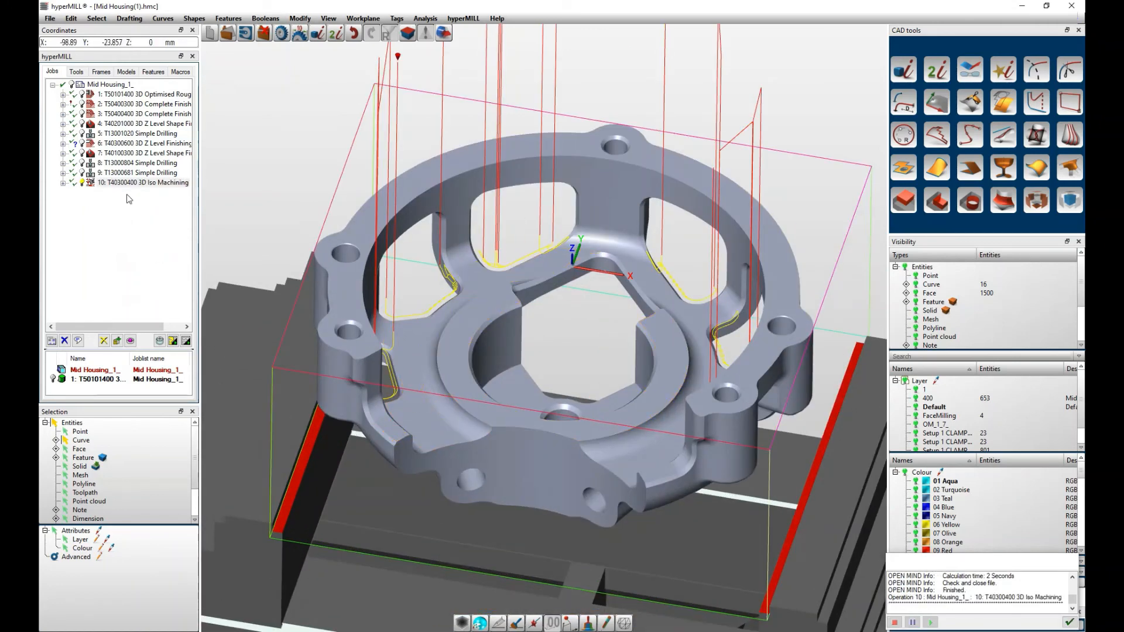
Open the internal machine simulation for job 10, the 3D Iso Machining job.
{"action": "right_click", "coordinate": [134, 184]}
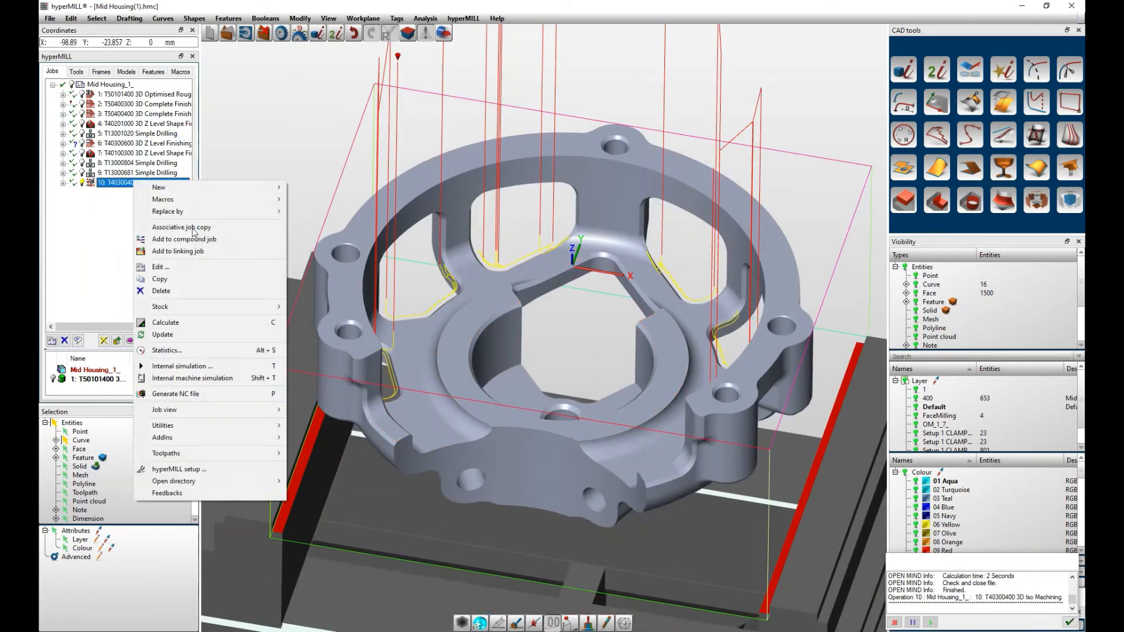
{"action": "left_click", "coordinate": [212, 379]}
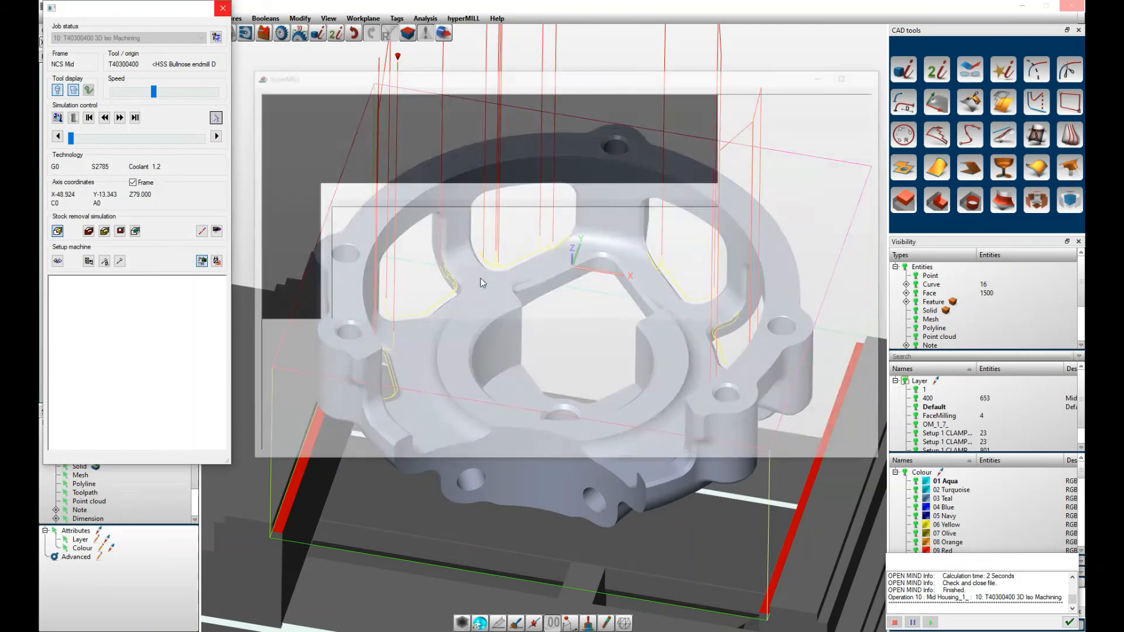
{"action": "scroll", "coordinate": [596, 291], "scroll_direction": "up", "scroll_amount": 2}
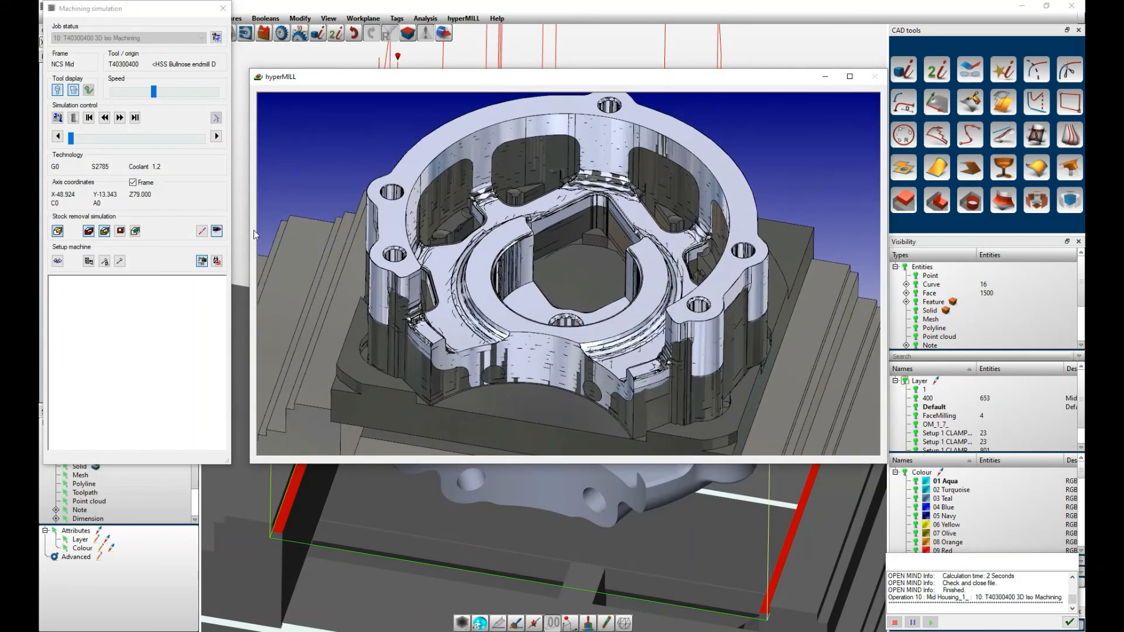
Run the job 10 simulation, inspect the machined window edges from several angles and close the simulation.
{"action": "left_click", "coordinate": [119, 118]}
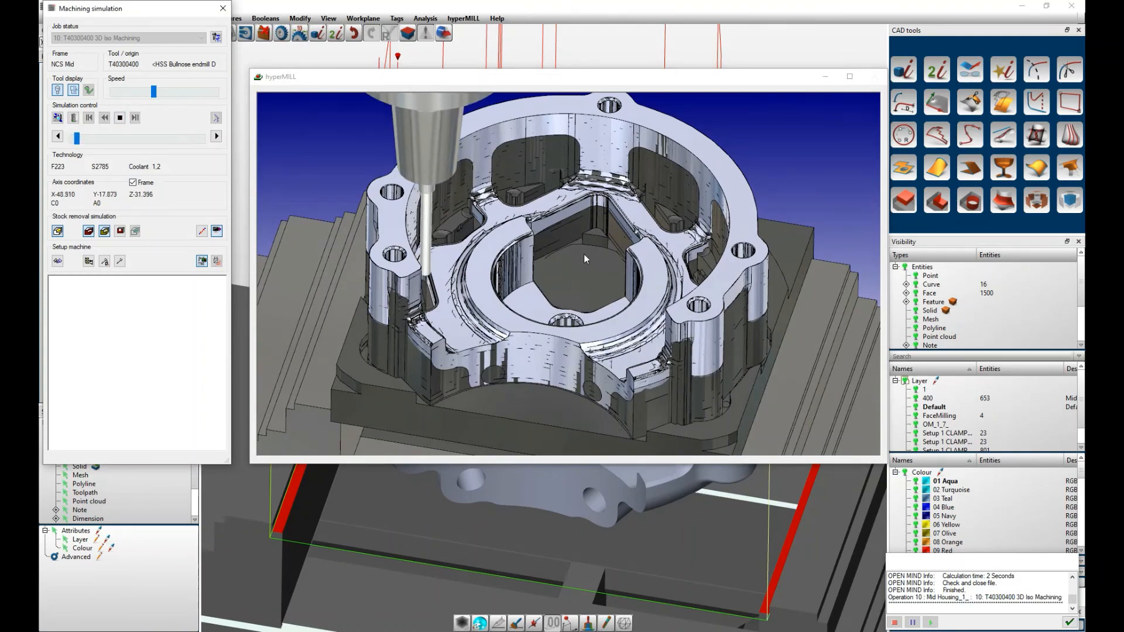
{"action": "scroll", "coordinate": [584, 254], "scroll_direction": "up", "scroll_amount": 1}
{"action": "middle_click_drag", "start_coordinate": [536, 282], "coordinate": [495, 224]}
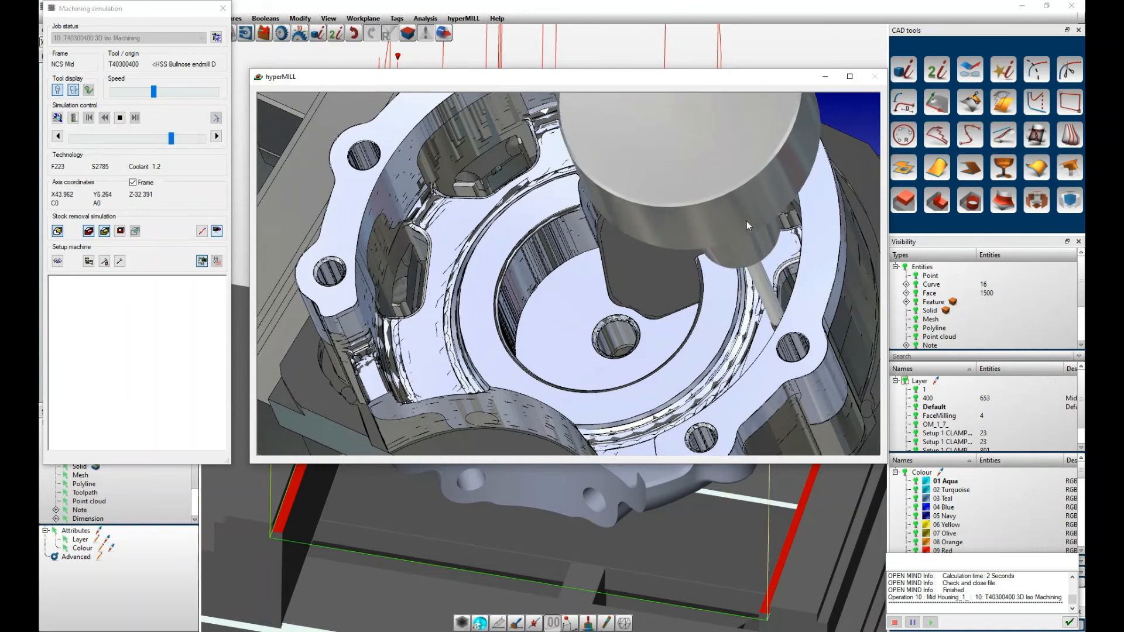
{"action": "middle_click_drag", "start_coordinate": [748, 221], "coordinate": [683, 321]}
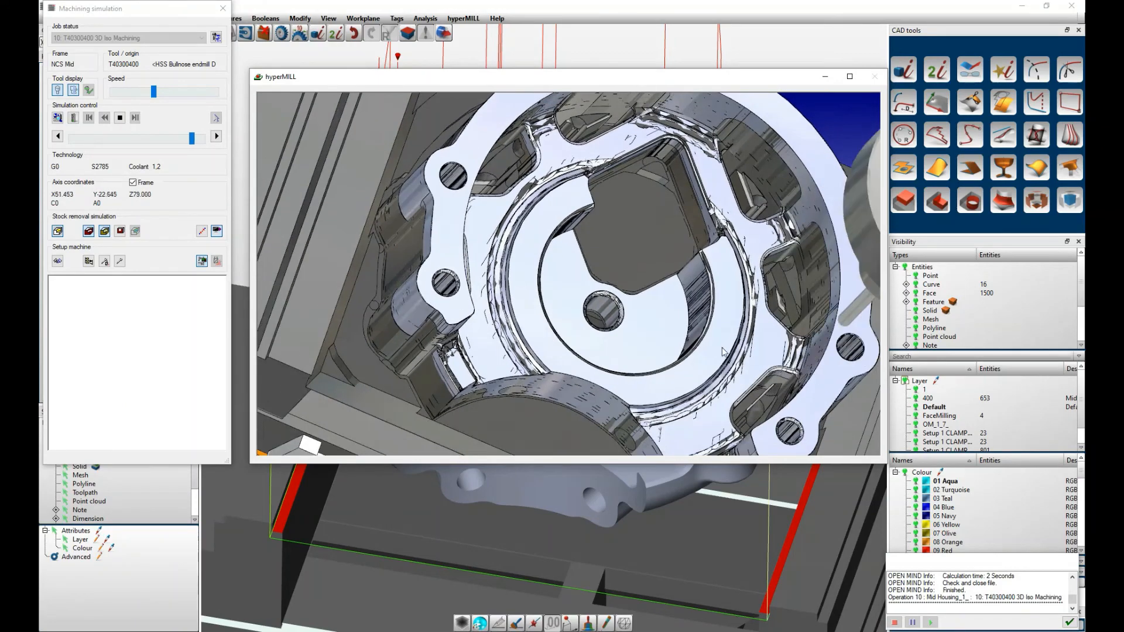
{"action": "scroll", "coordinate": [683, 320], "scroll_direction": "up", "scroll_amount": 2}
{"action": "scroll", "coordinate": [682, 320], "scroll_direction": "down", "scroll_amount": 2}
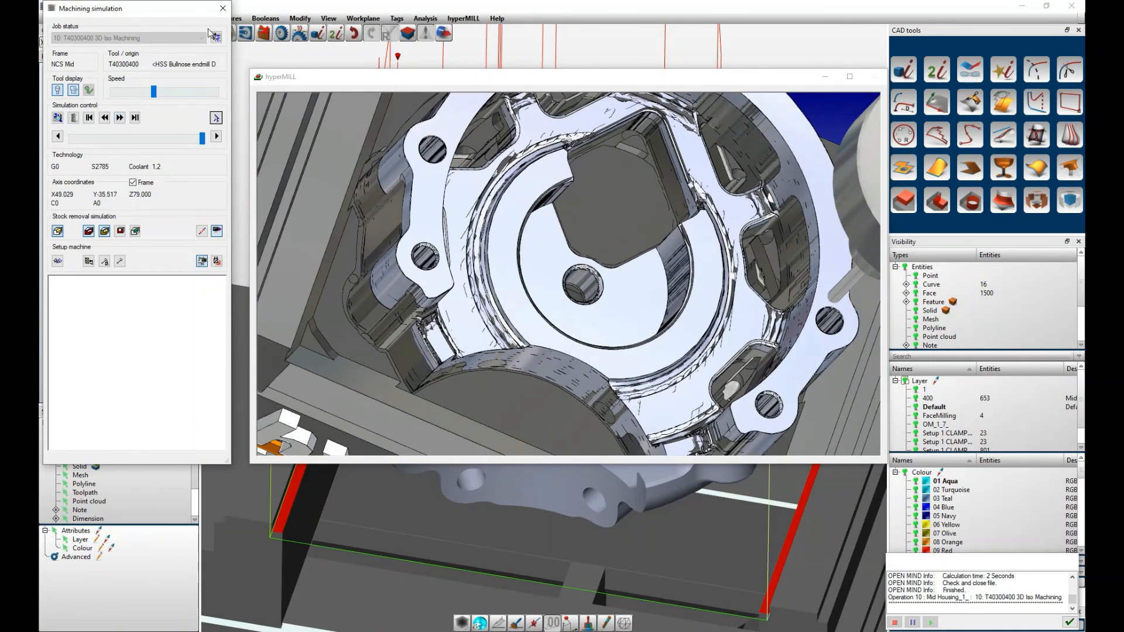
{"action": "left_click", "coordinate": [223, 9]}
Hide the toolpath of job 10, the 3D Iso Machining job, and save the part file.
{"action": "left_click", "coordinate": [80, 184]}
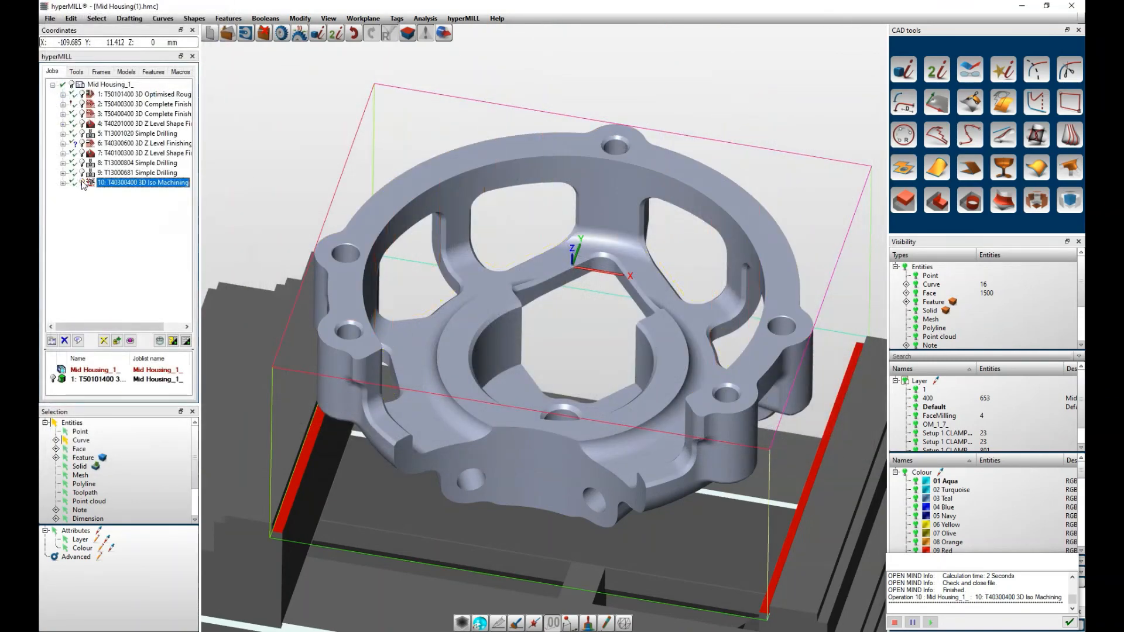
{"action": "left_click", "coordinate": [50, 19]}
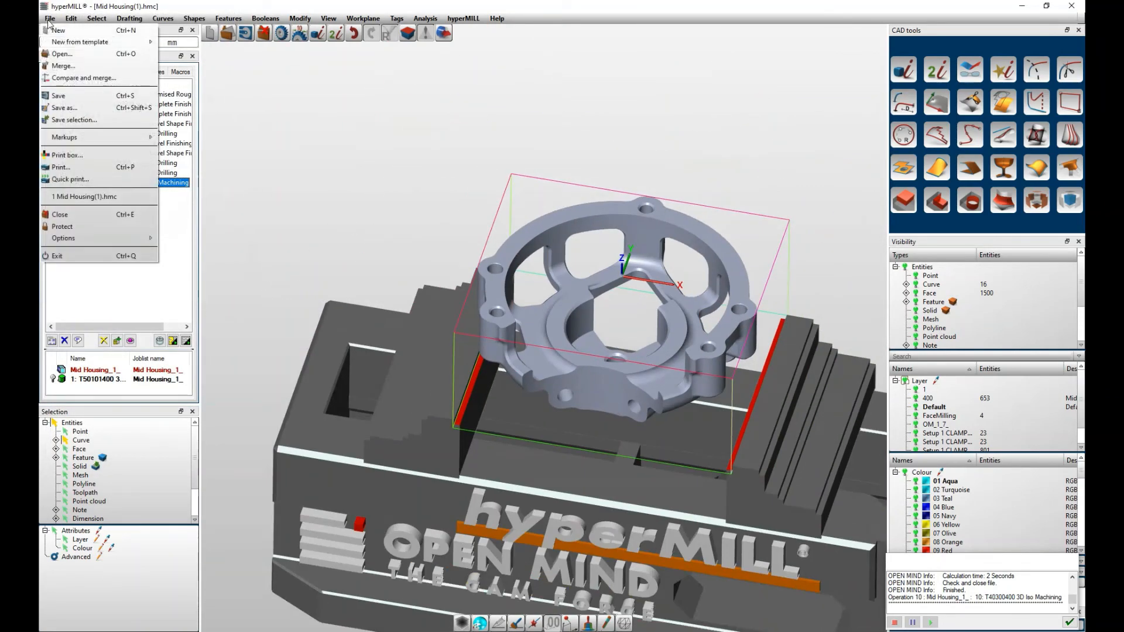
{"action": "left_click", "coordinate": [70, 97]}
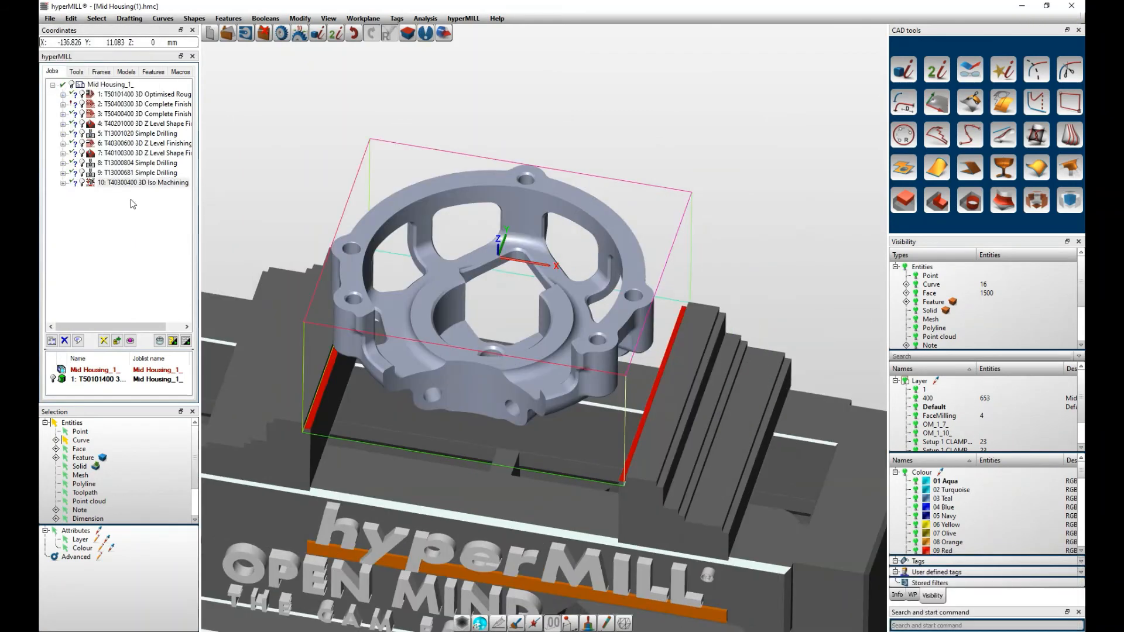
Create a new 3D Z Level Shape Finishing job from the 3D Milling group after job 10.
{"action": "right_click", "coordinate": [131, 200]}
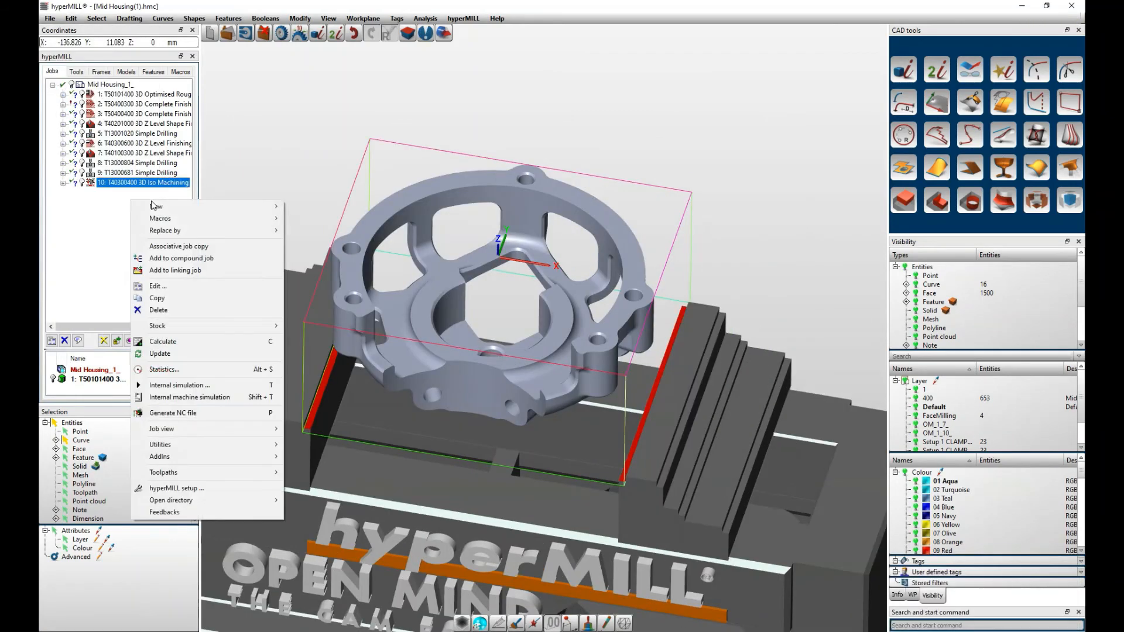
{"action": "mouse_move", "coordinate": [161, 208]}
{"action": "left_click", "coordinate": [327, 234]}
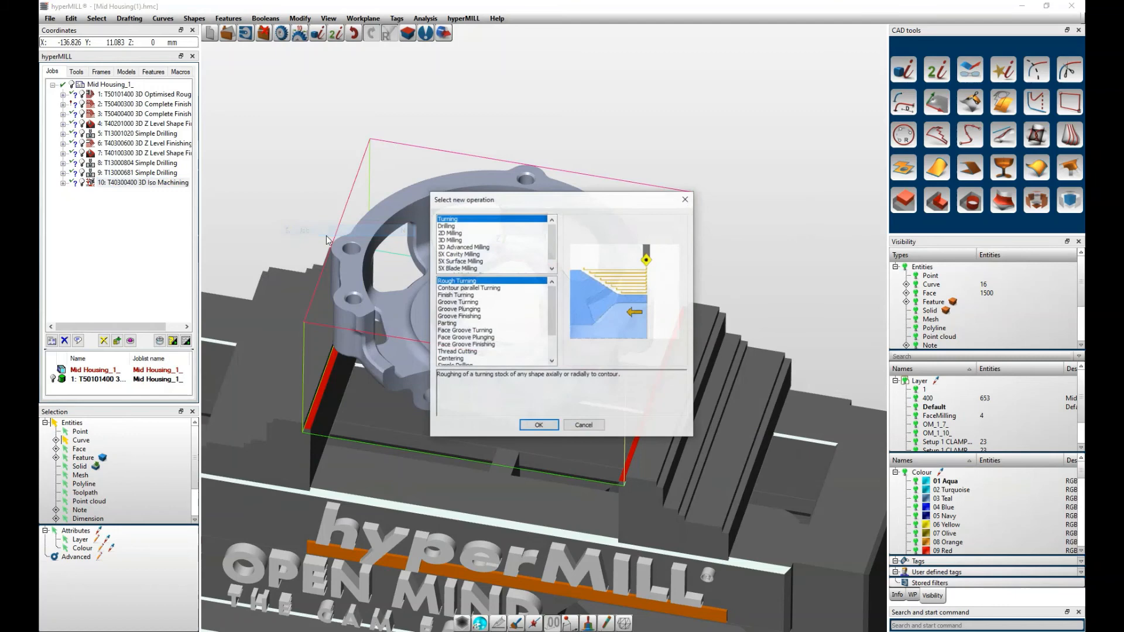
{"action": "left_click", "coordinate": [460, 240]}
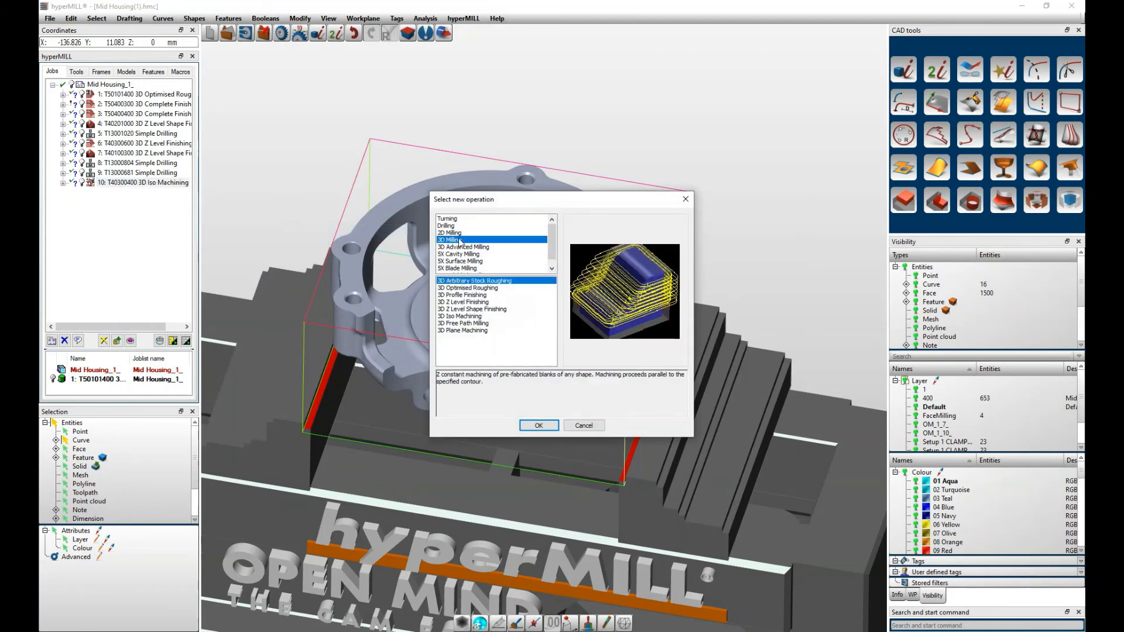
{"action": "left_click", "coordinate": [499, 309]}
{"action": "left_click", "coordinate": [535, 425]}
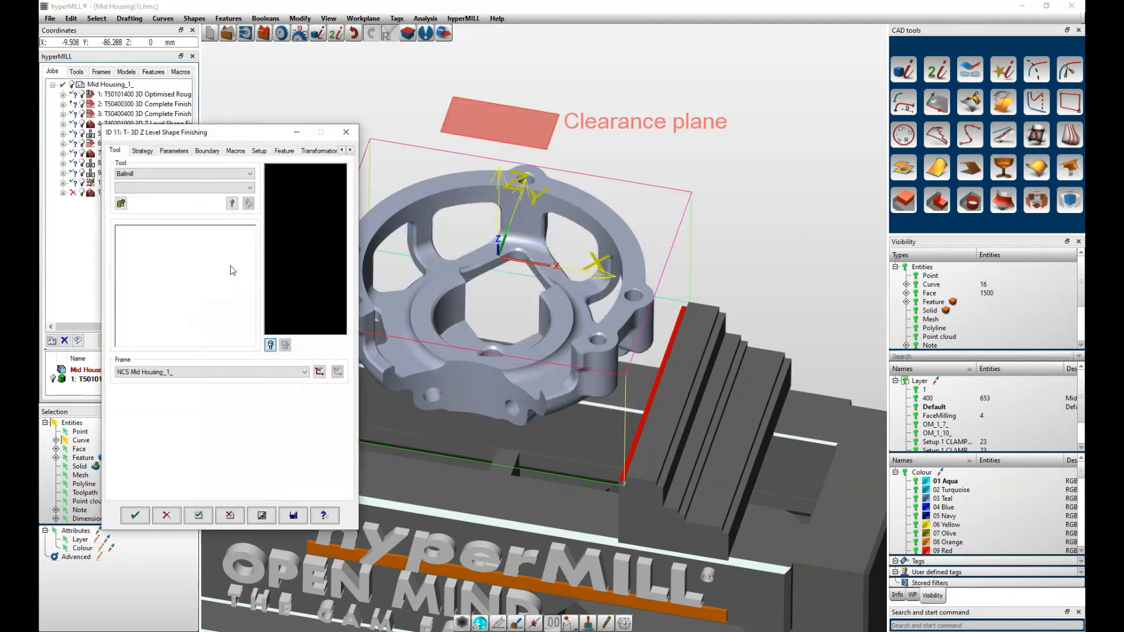
Assign the 10 mm ball mill 40201000 (R5, L151) from the tool database to the job.
{"action": "left_click", "coordinate": [120, 203]}
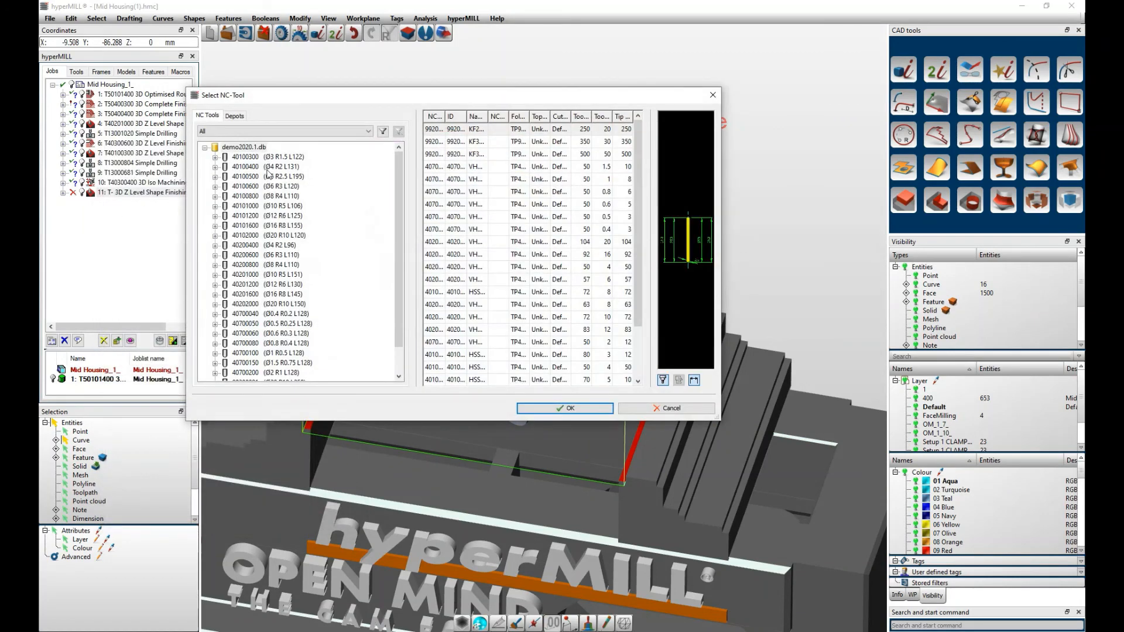
{"action": "left_click", "coordinate": [286, 282]}
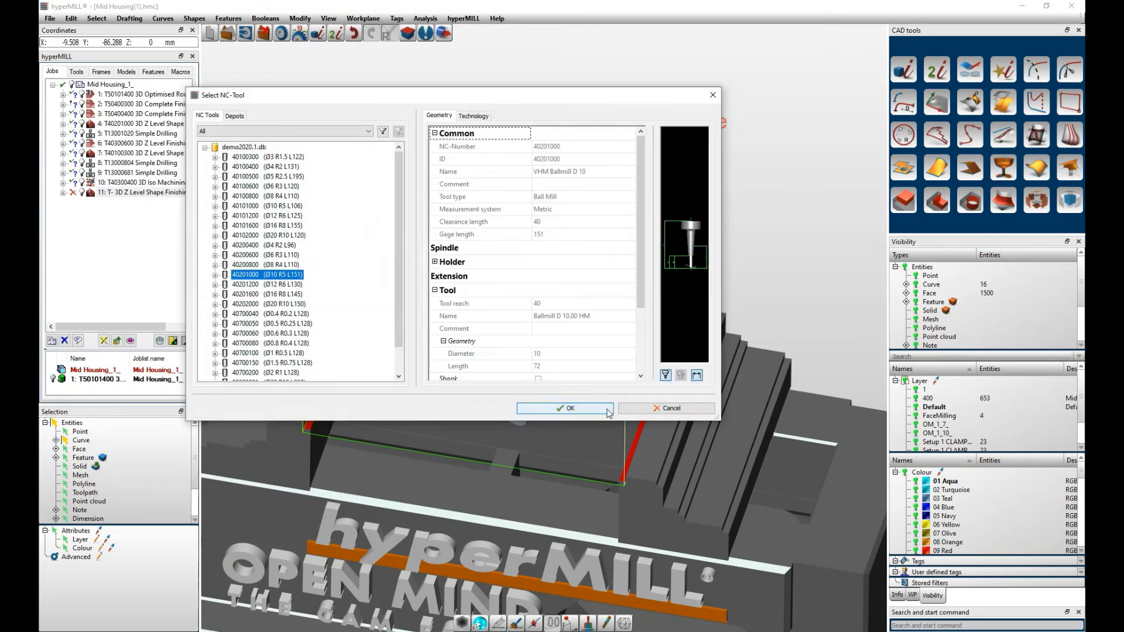
{"action": "left_click", "coordinate": [586, 408]}
{"action": "left_click", "coordinate": [560, 339]}
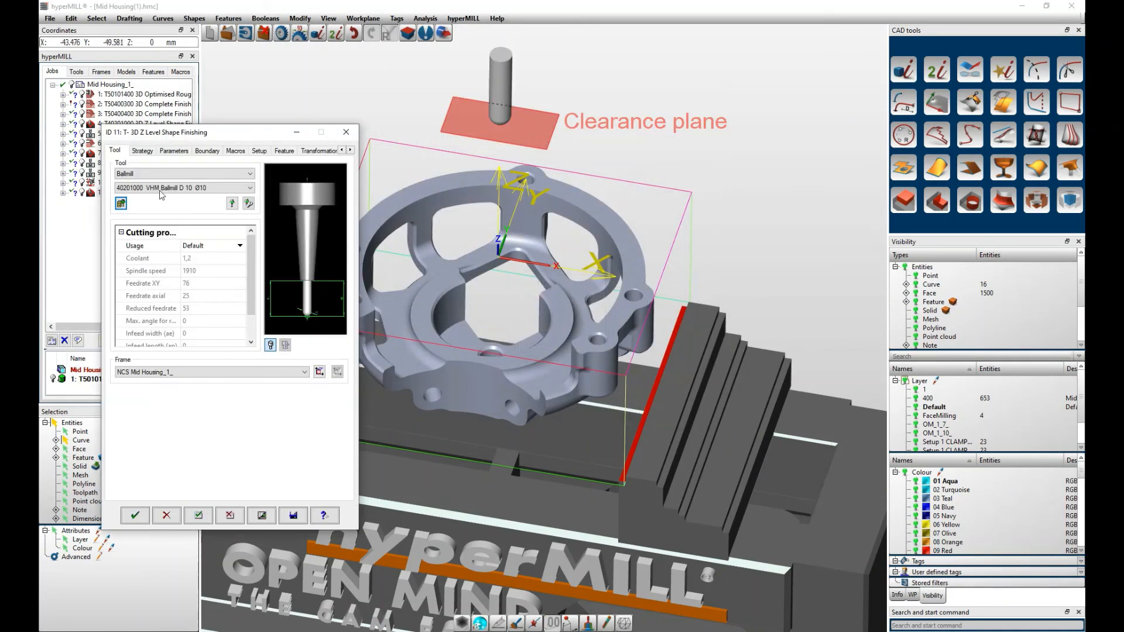
Review the job's strategy and parameters, keeping the defaults, and define its boundary by milling surfaces.
{"action": "left_click", "coordinate": [142, 152]}
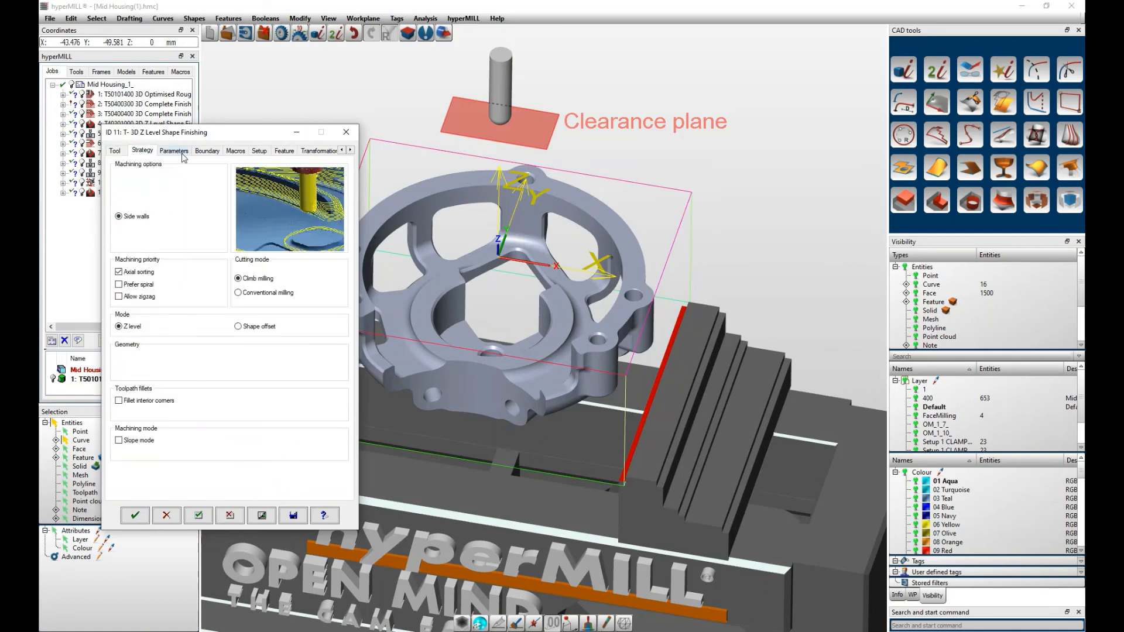
{"action": "left_click", "coordinate": [174, 151]}
{"action": "left_click", "coordinate": [147, 152]}
{"action": "left_click", "coordinate": [174, 152]}
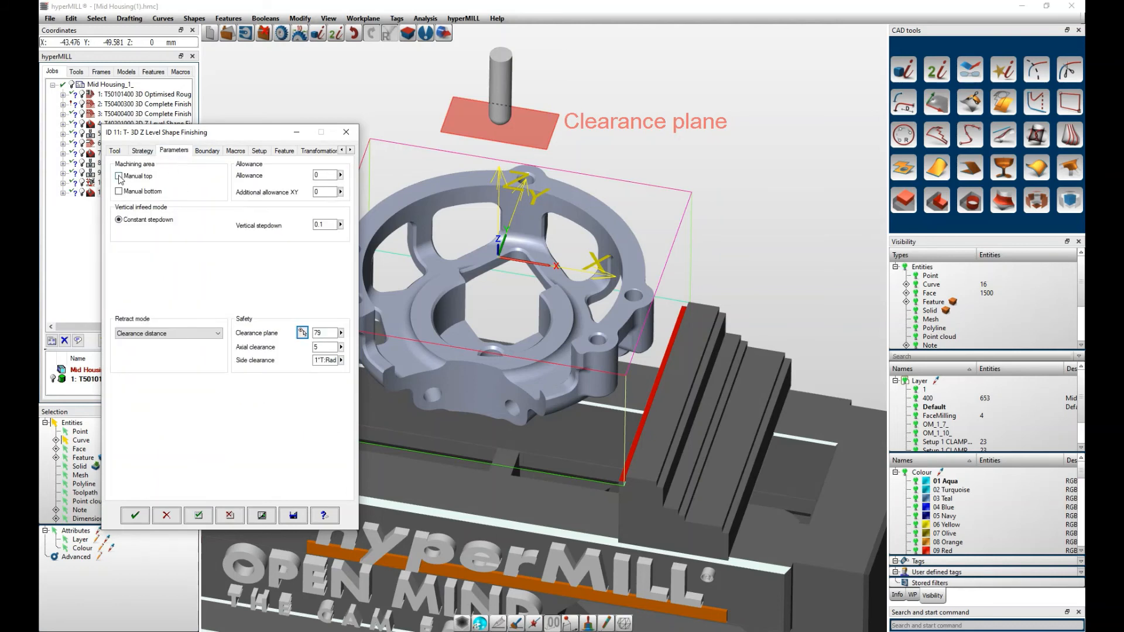
{"action": "left_click", "coordinate": [205, 150]}
{"action": "left_click", "coordinate": [239, 178]}
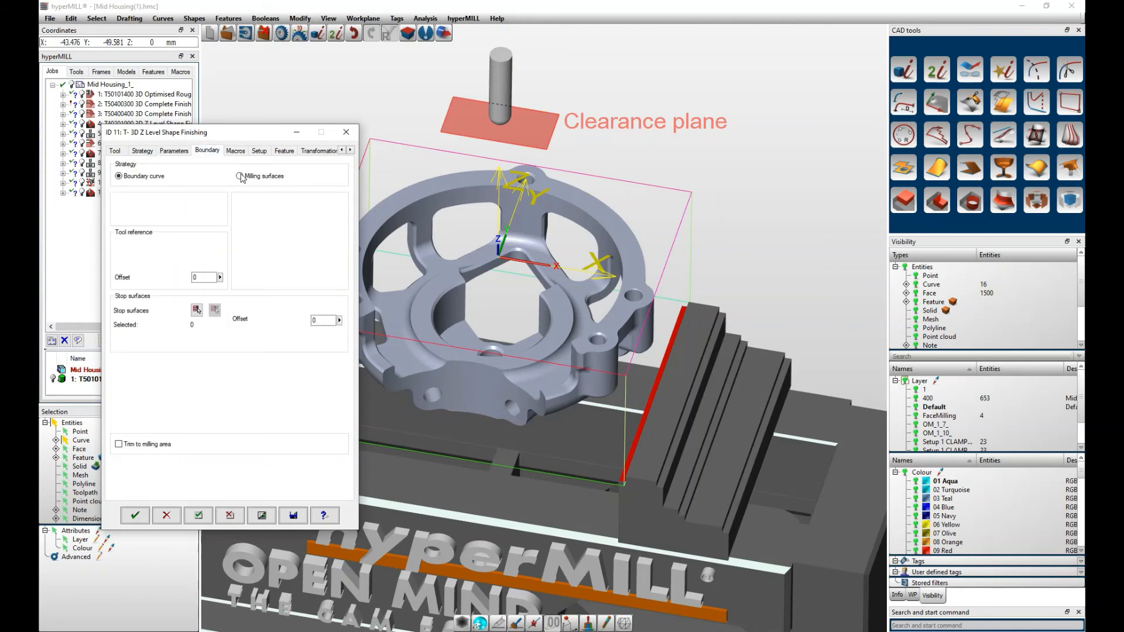
Select the curved notch faces and the adjoining wall below the front rim hole on the -X side as milling surfaces.
{"action": "left_click", "coordinate": [199, 207]}
{"action": "scroll", "coordinate": [380, 345], "scroll_direction": "up", "scroll_amount": 6}
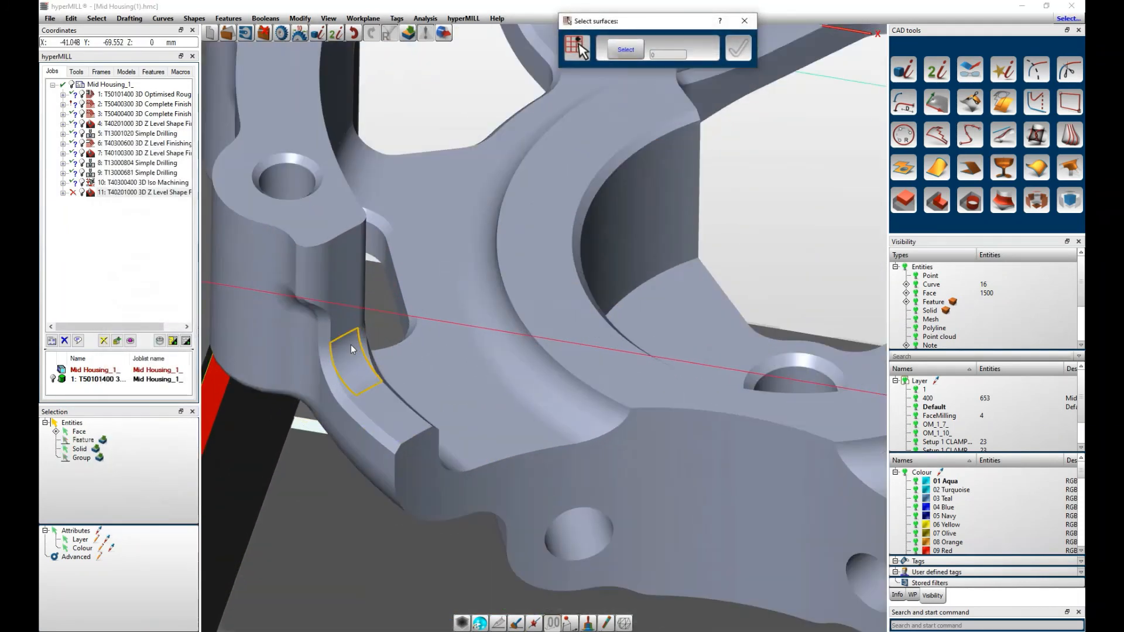
{"action": "left_click", "coordinate": [361, 338]}
{"action": "left_click", "coordinate": [344, 386]}
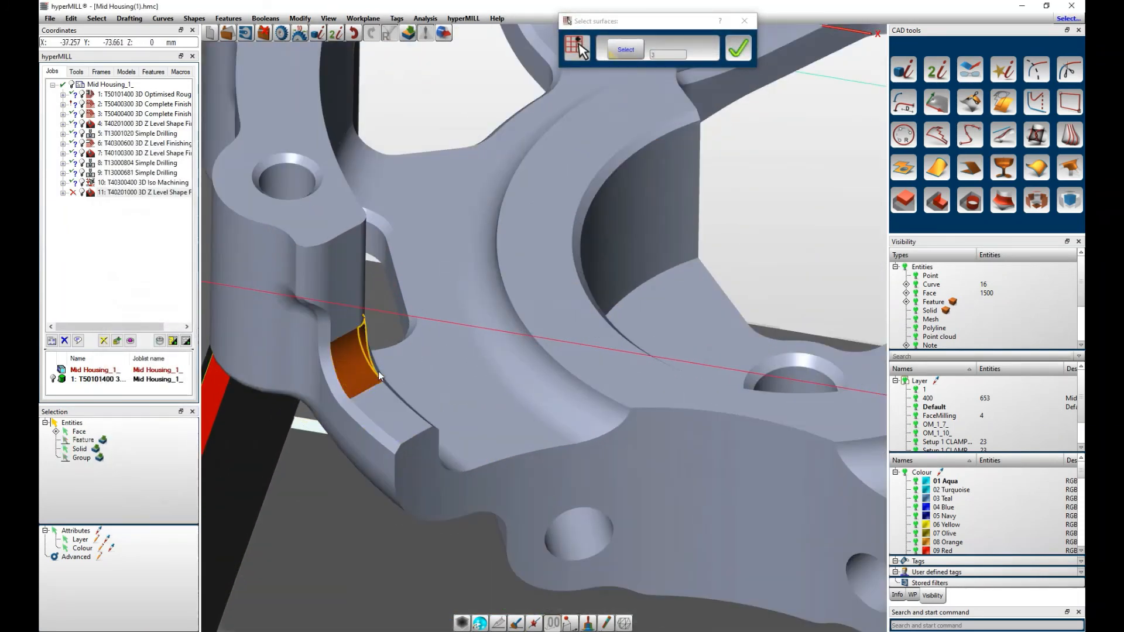
{"action": "left_click", "coordinate": [367, 257]}
Add the matching vertical wall and curved notch faces beside the front +X side rim hole and confirm the surface selection.
{"action": "scroll", "coordinate": [256, 360], "scroll_direction": "down", "scroll_amount": 6}
{"action": "scroll", "coordinate": [629, 414], "scroll_direction": "up", "scroll_amount": 4}
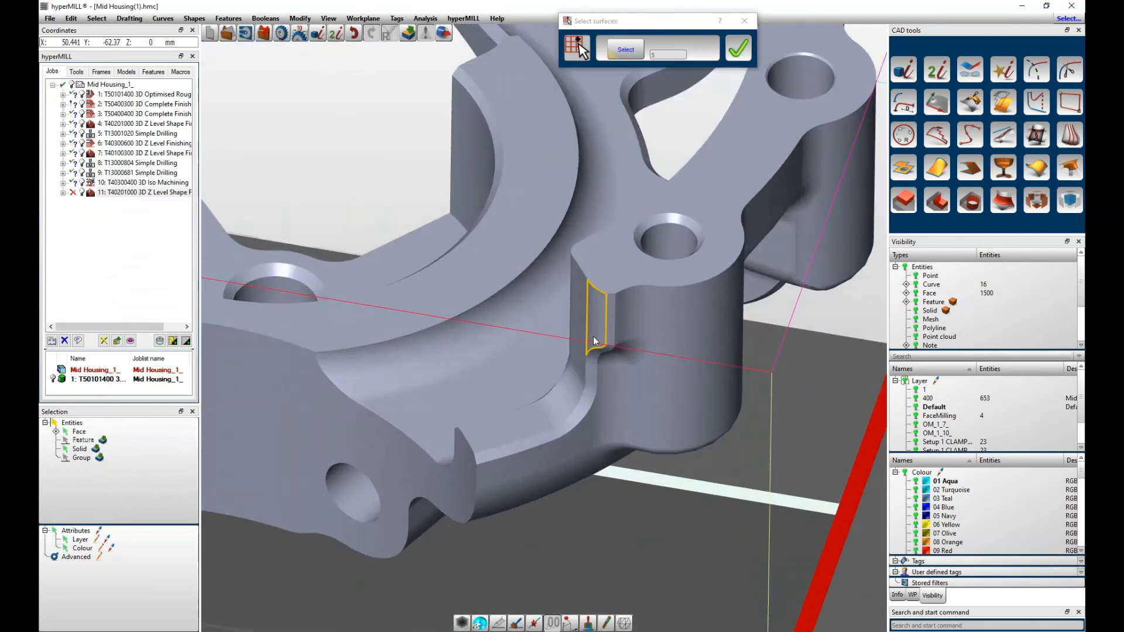
{"action": "left_click", "coordinate": [603, 315]}
{"action": "left_click", "coordinate": [571, 276]}
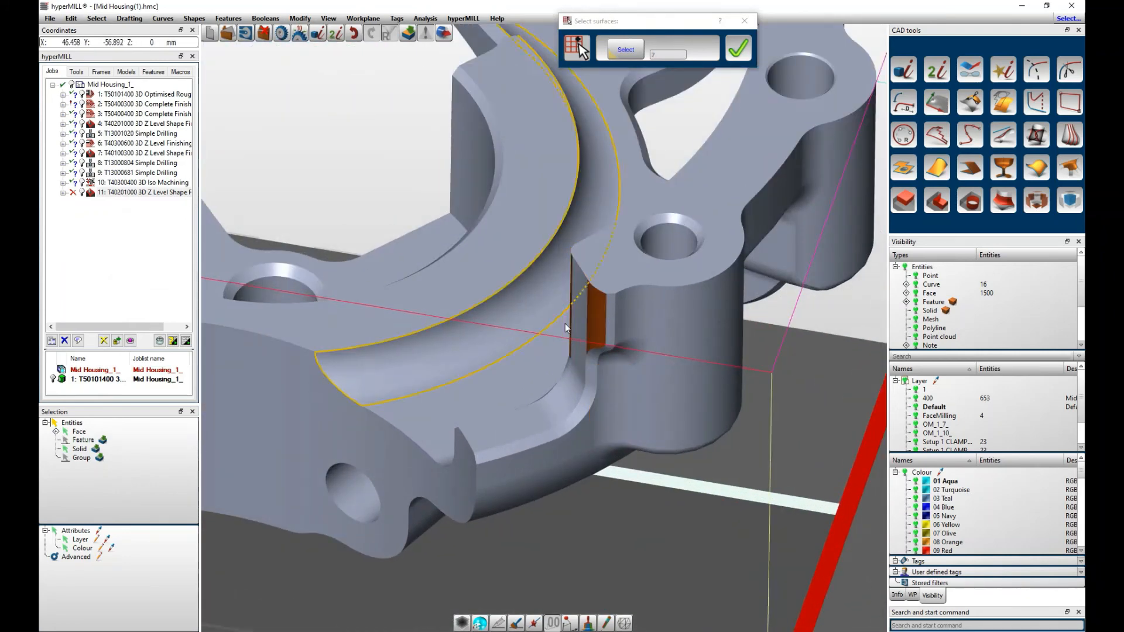
{"action": "left_click", "coordinate": [565, 370]}
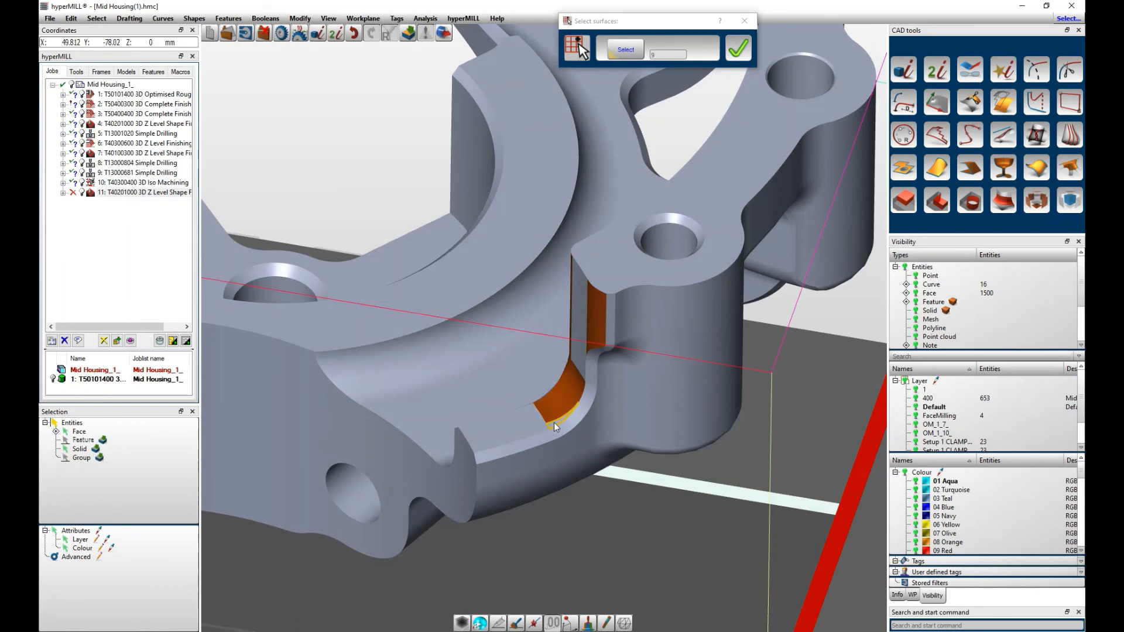
{"action": "left_click", "coordinate": [737, 49]}
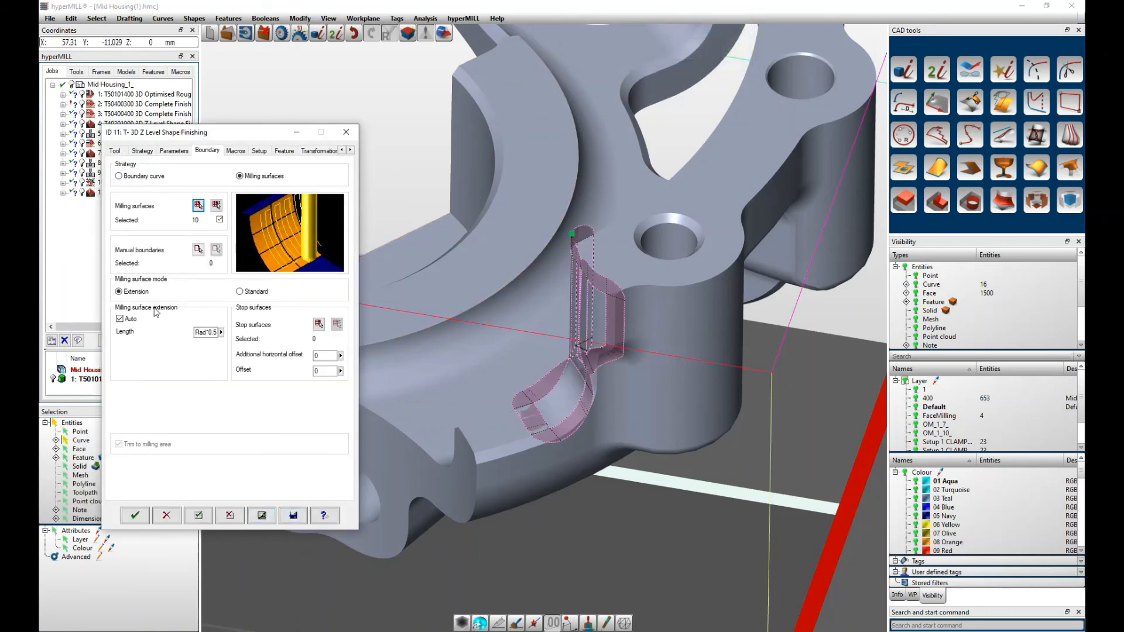
Review the remaining job settings, calculate the 3D Z Level Shape Finishing job, overwriting its existing toolpath file, and view the toolpath.
{"action": "left_click", "coordinate": [235, 150]}
{"action": "left_click", "coordinate": [260, 151]}
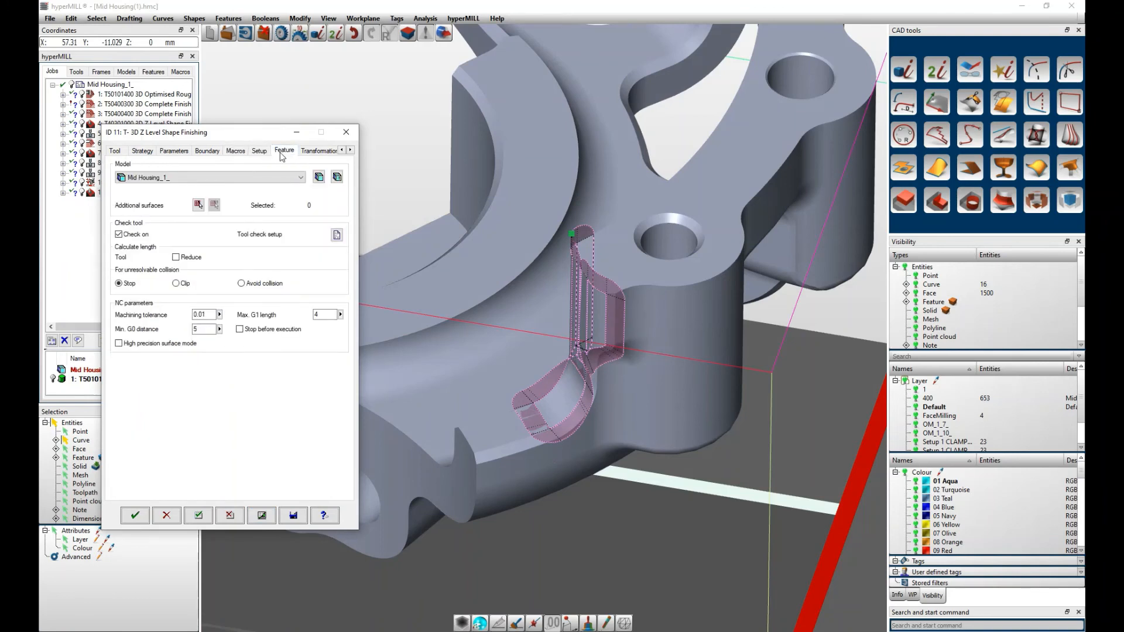
{"action": "left_click", "coordinate": [319, 150]}
{"action": "left_click", "coordinate": [261, 515]}
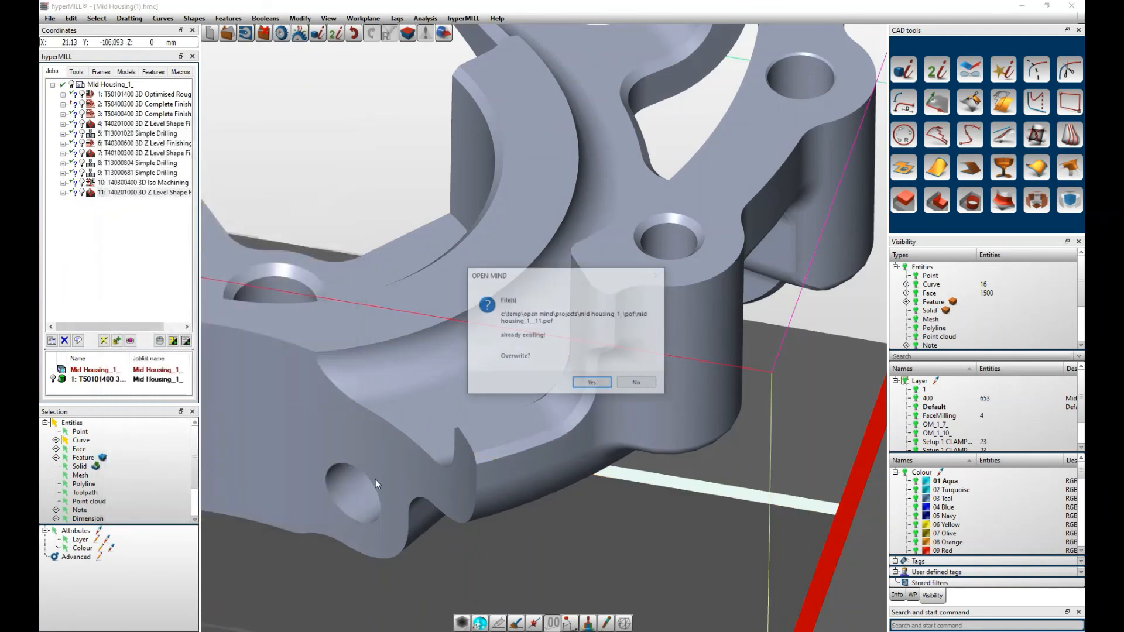
{"action": "left_click", "coordinate": [578, 387]}
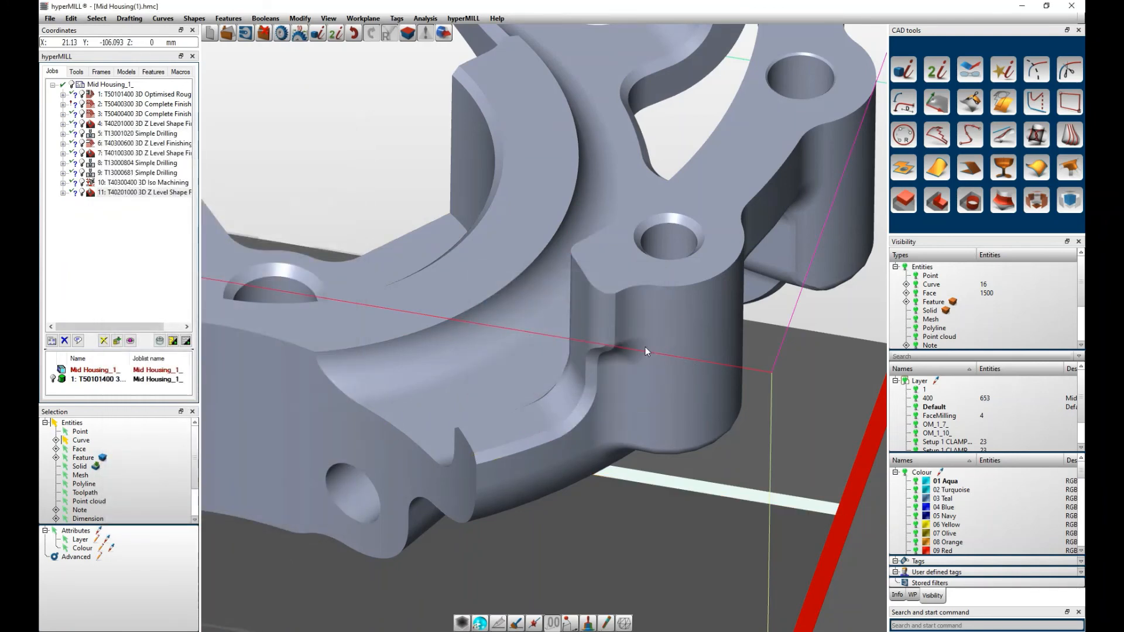
{"action": "scroll", "coordinate": [702, 297], "scroll_direction": "down", "scroll_amount": 5}
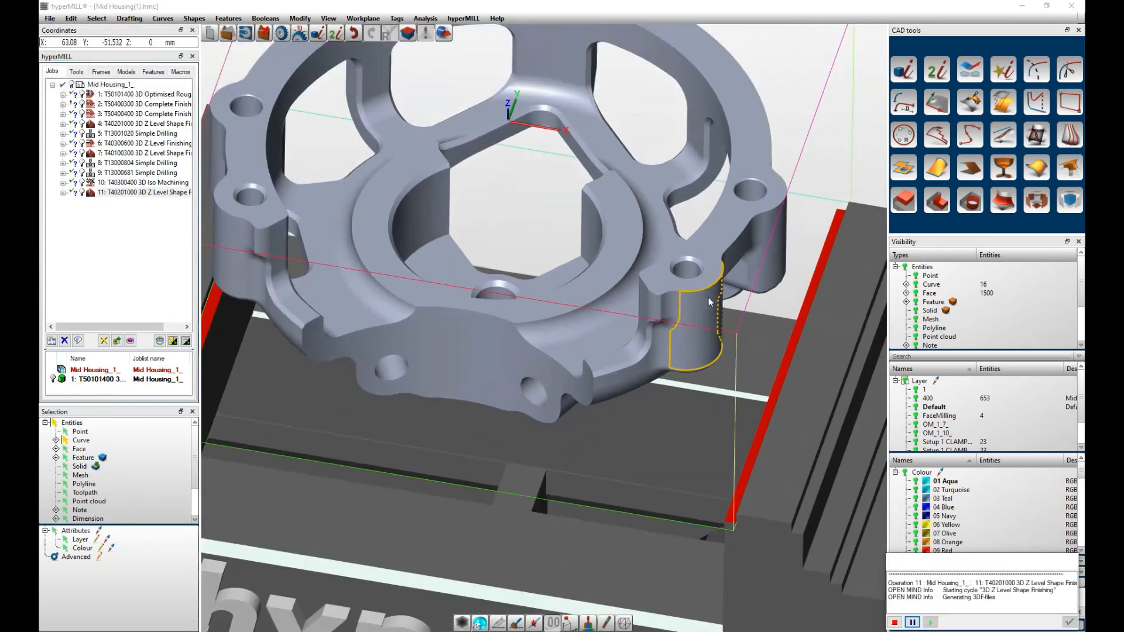
{"action": "scroll", "coordinate": [765, 304], "scroll_direction": "down", "scroll_amount": 2}
{"action": "scroll", "coordinate": [538, 203], "scroll_direction": "up", "scroll_amount": 2}
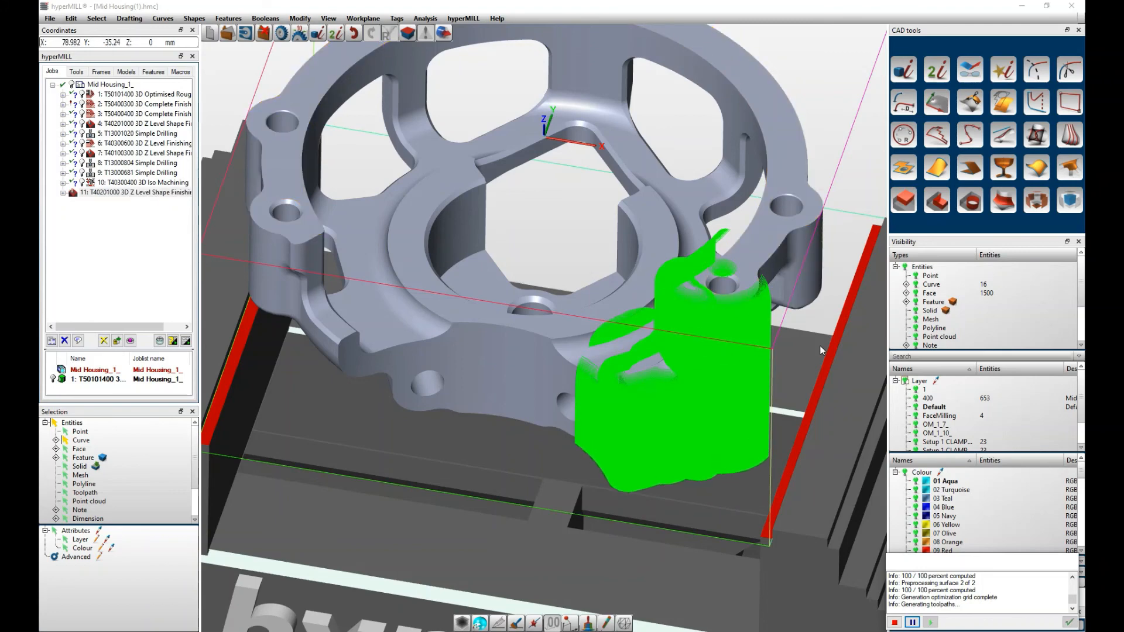
{"action": "scroll", "coordinate": [819, 344], "scroll_direction": "down", "scroll_amount": 3}
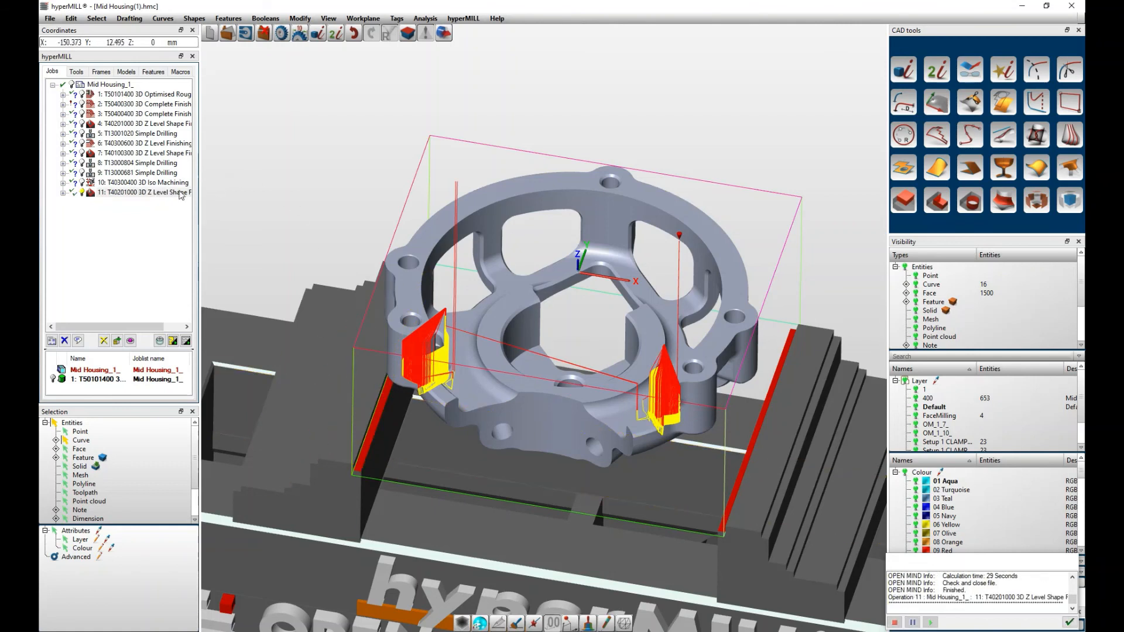
Open the internal machine simulation for job 11 and calculate the stock from the preceding jobs.
{"action": "right_click", "coordinate": [158, 193]}
{"action": "left_click", "coordinate": [340, 153]}
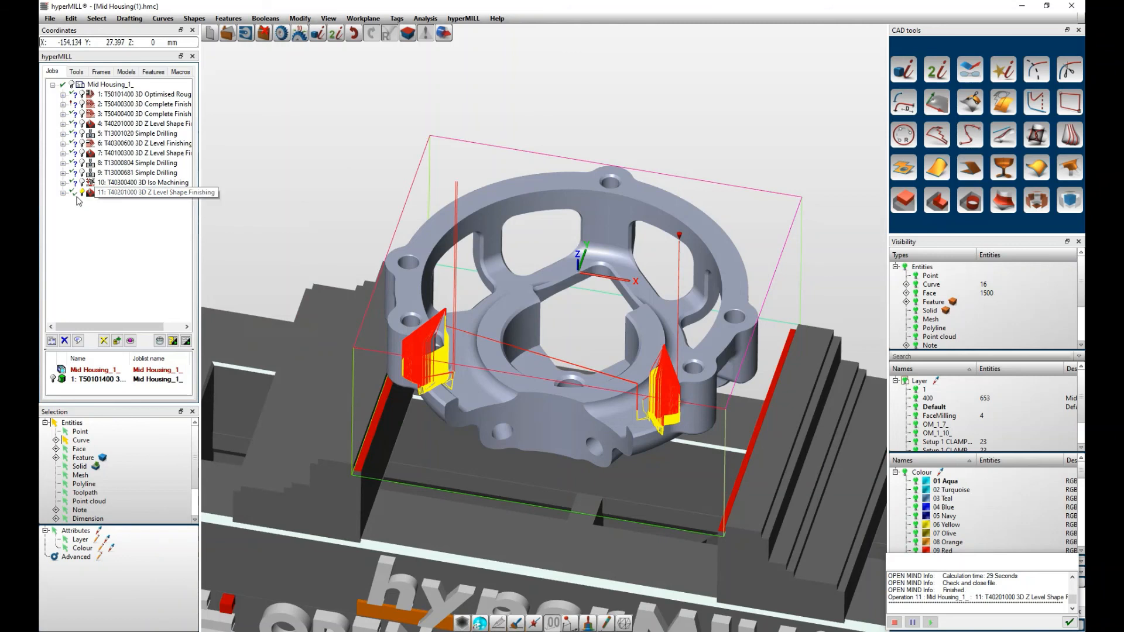
{"action": "right_click", "coordinate": [111, 198]}
{"action": "key", "text": "Escape"}
{"action": "right_click", "coordinate": [107, 197]}
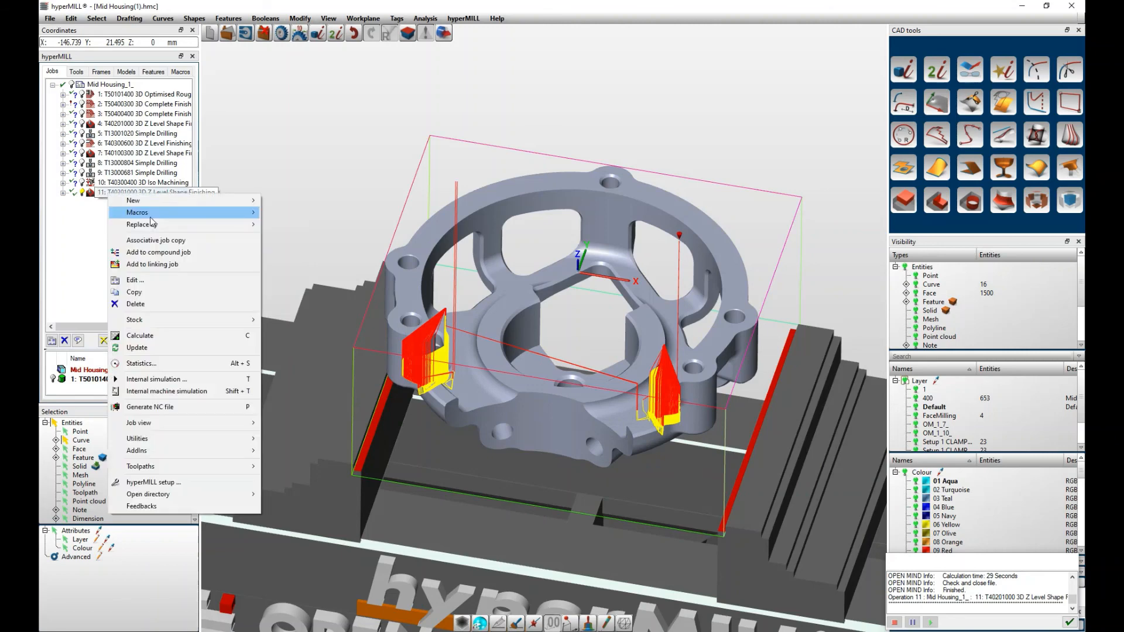
{"action": "left_click", "coordinate": [175, 391]}
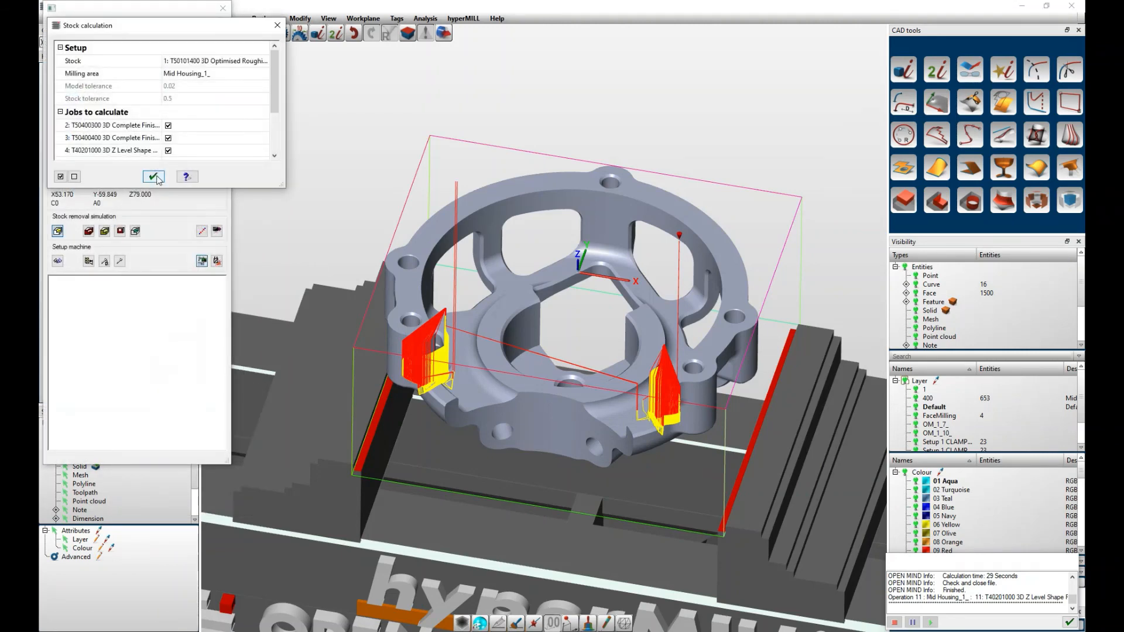
{"action": "left_click", "coordinate": [154, 176]}
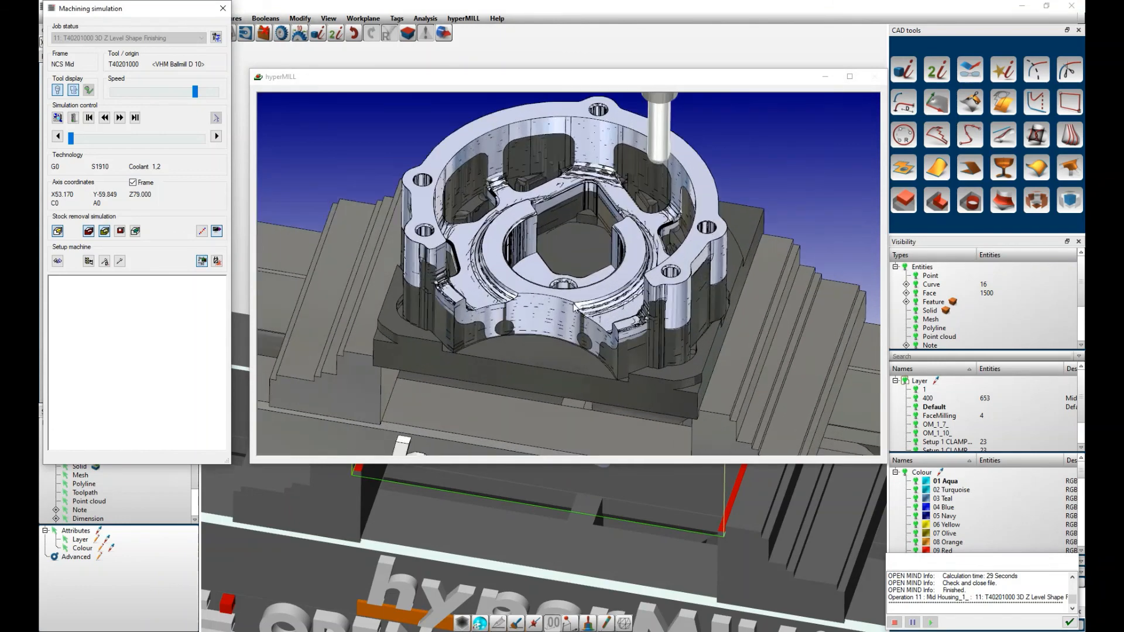
Run the job 11 simulation and examine the ball mill finishing the notch walls up close.
{"action": "scroll", "coordinate": [577, 305], "scroll_direction": "up", "scroll_amount": 3}
{"action": "left_click", "coordinate": [119, 118]}
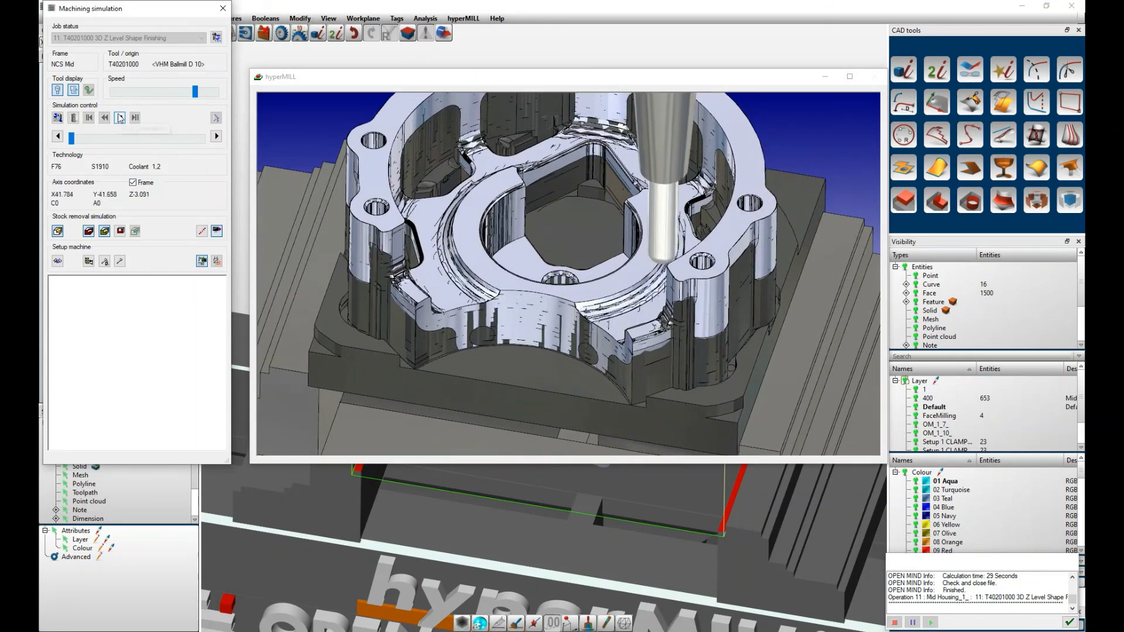
{"action": "scroll", "coordinate": [587, 331], "scroll_direction": "up", "scroll_amount": 3}
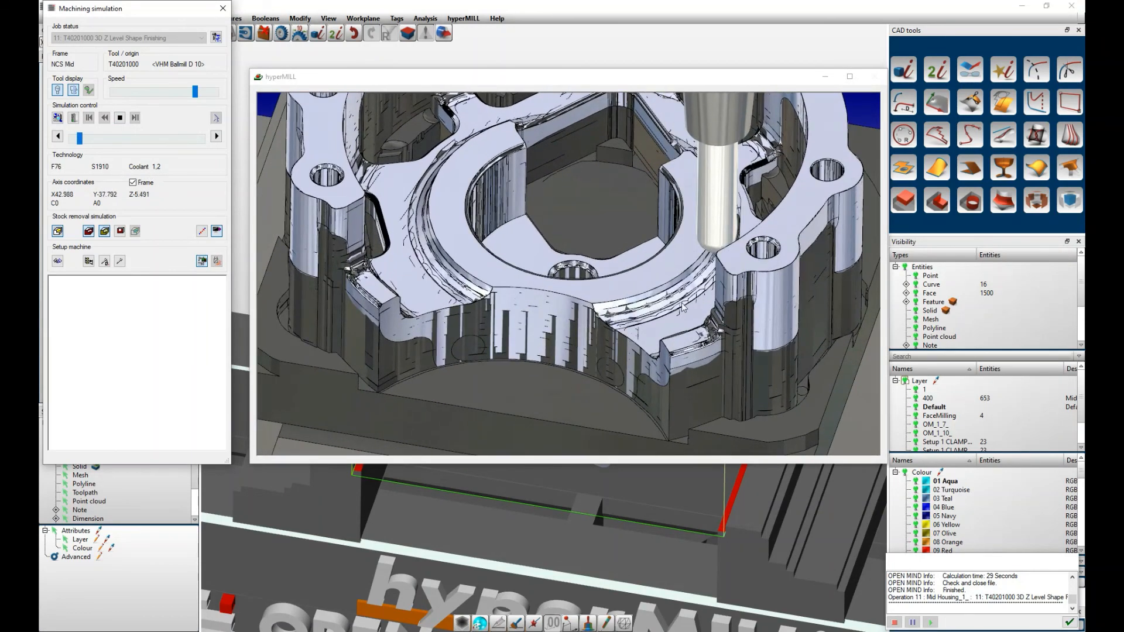
{"action": "scroll", "coordinate": [715, 331], "scroll_direction": "up", "scroll_amount": 2}
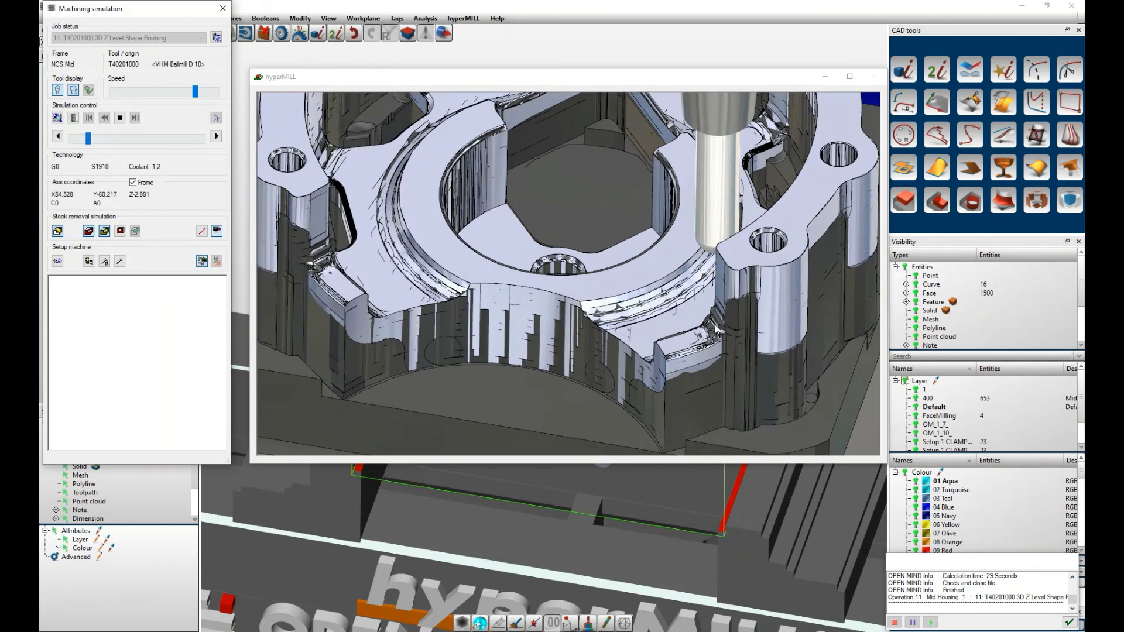